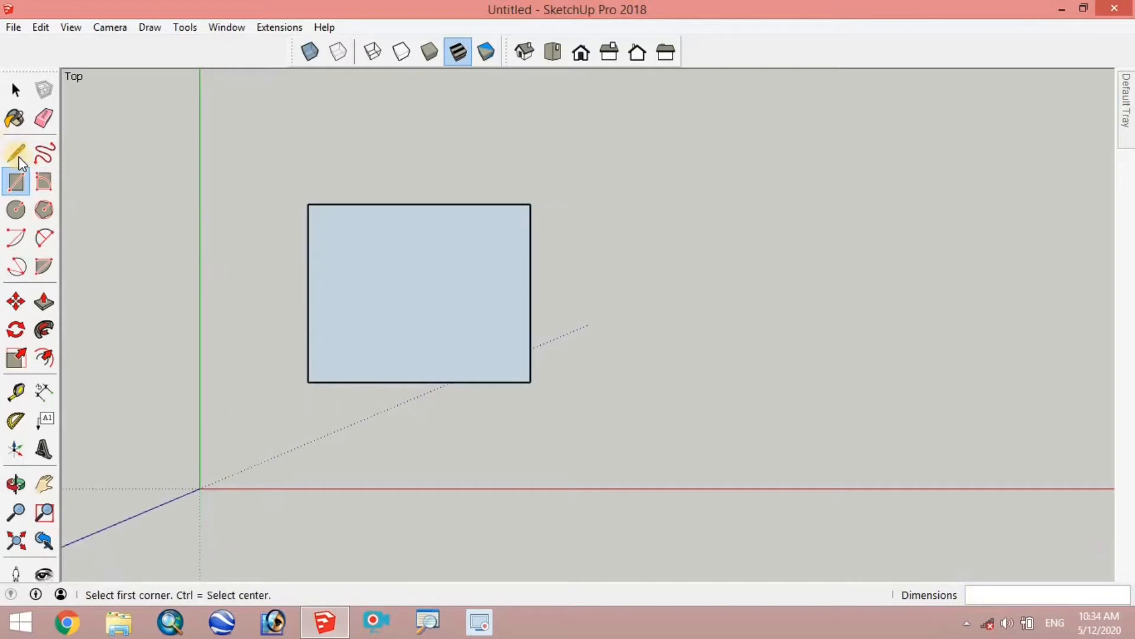
# Trace the existing rectangle's left edge with a line between its two left corners.
pyautogui.click(16, 153)
pyautogui.click(307, 203)
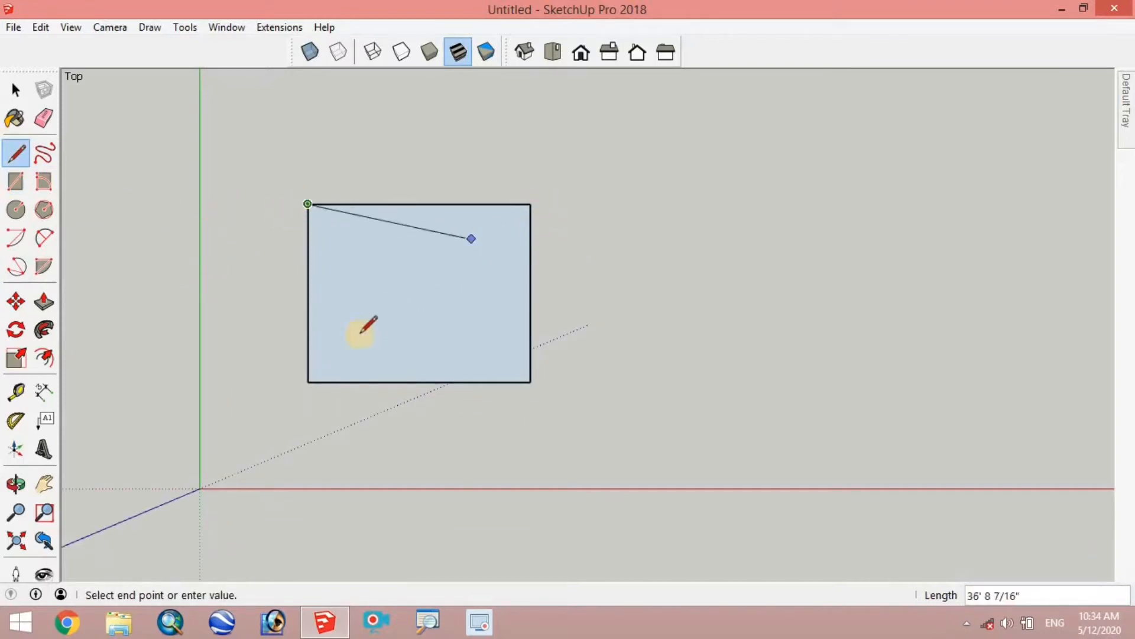
pyautogui.click(308, 382)
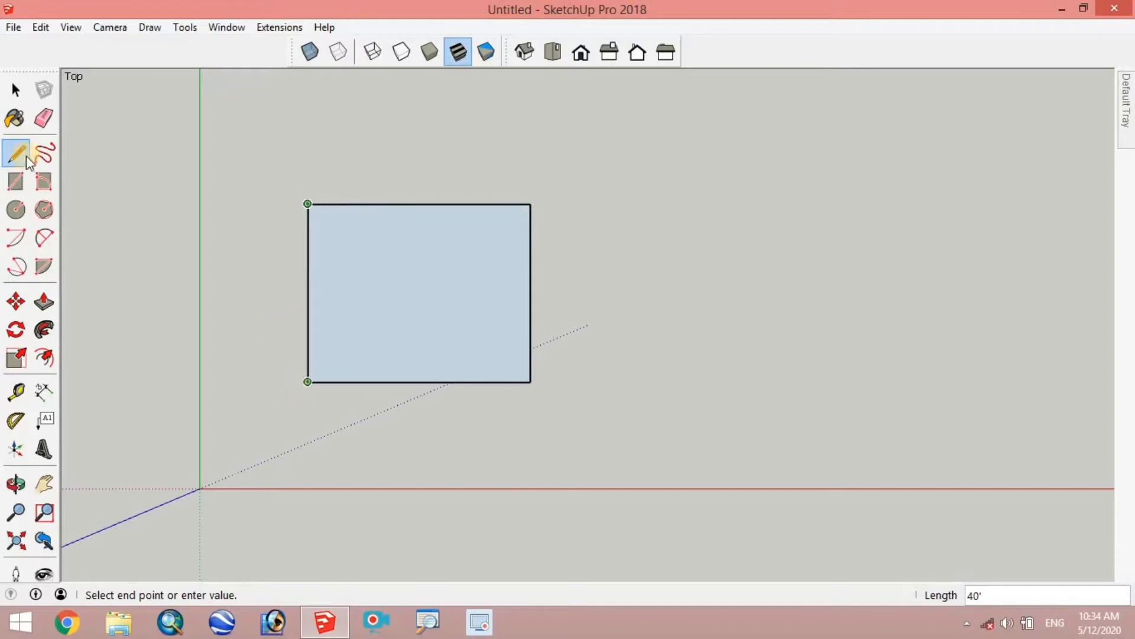
pyautogui.click(15, 90)
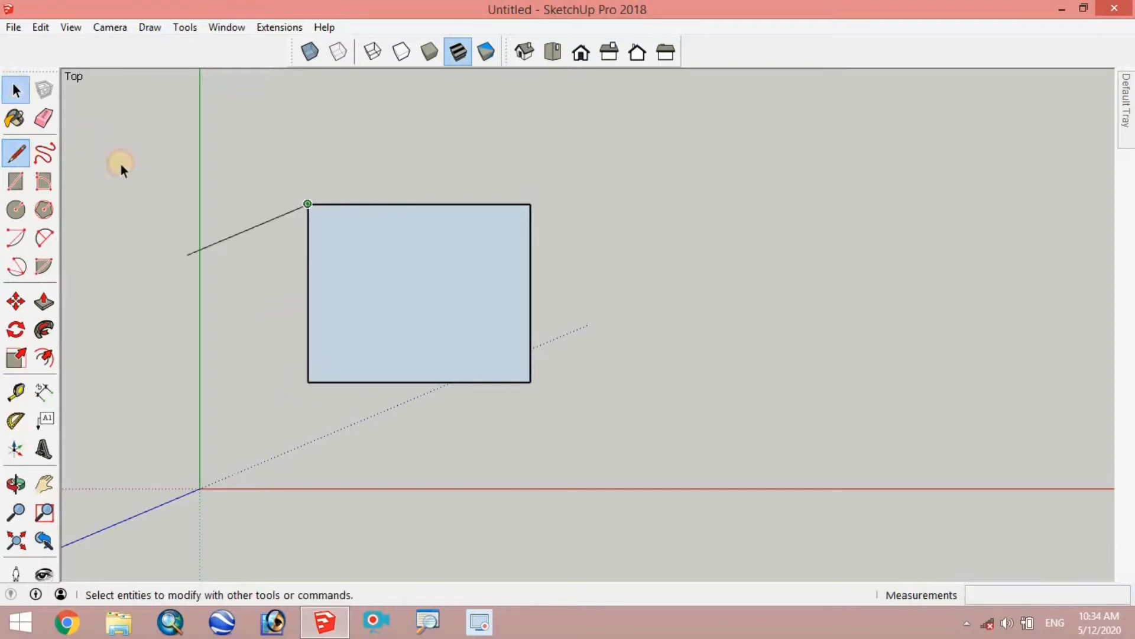
# Draw a second rectangle from single lines beside the first one, 50' along the red axis and 40' along the green axis.
pyautogui.click(16, 152)
pyautogui.scroll(-2, 400, 330)
pyautogui.scroll(2, 612, 284)
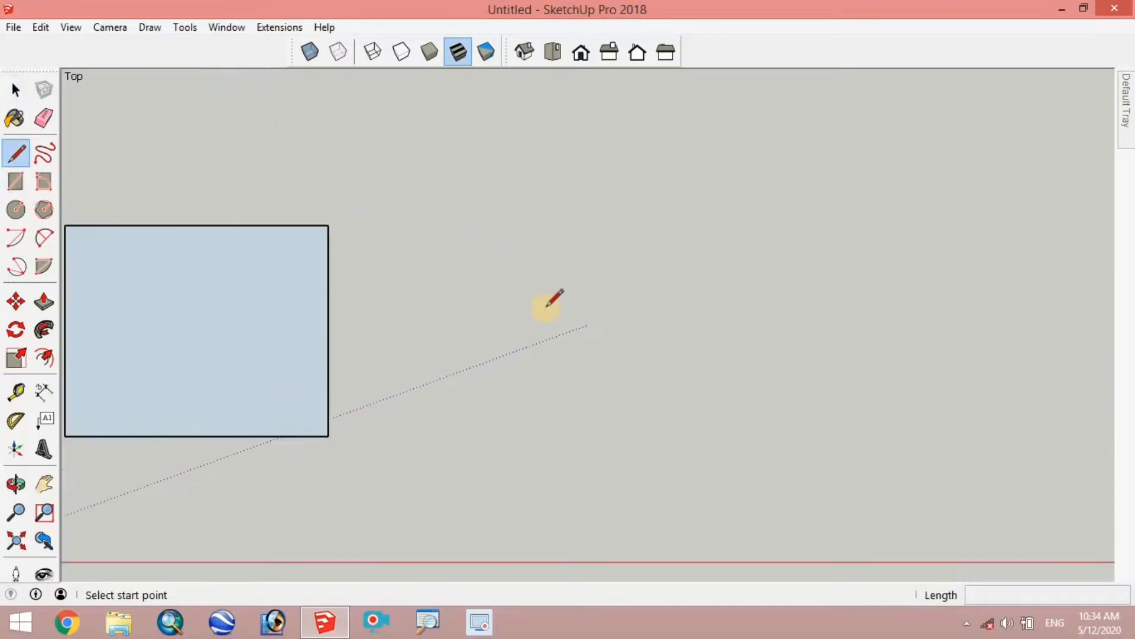
pyautogui.click(463, 233)
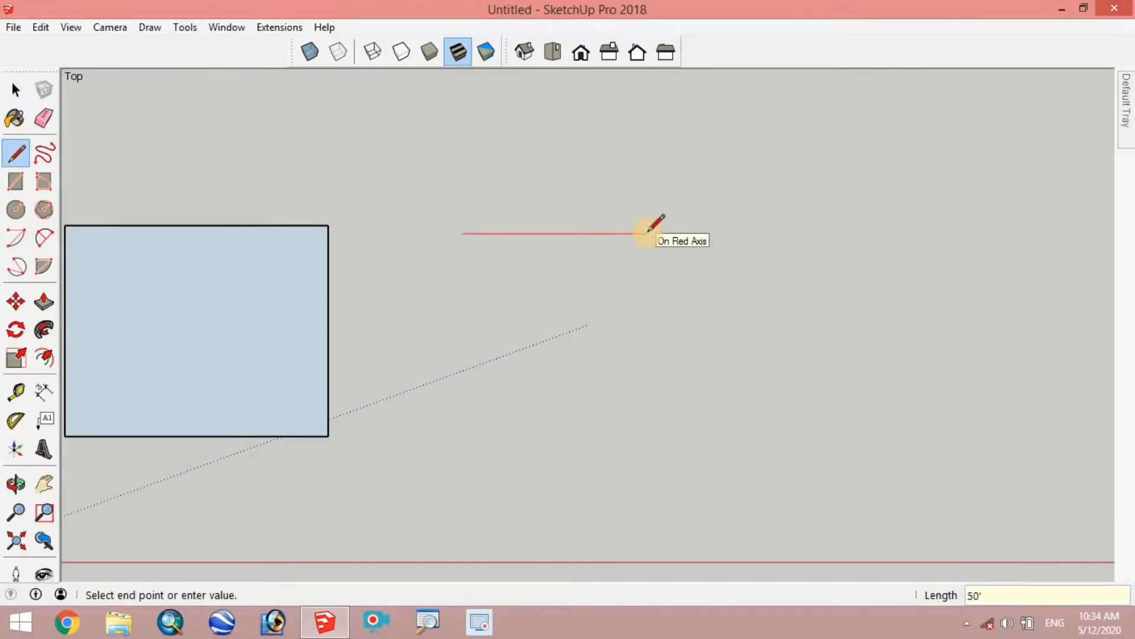
pyautogui.press('Return')
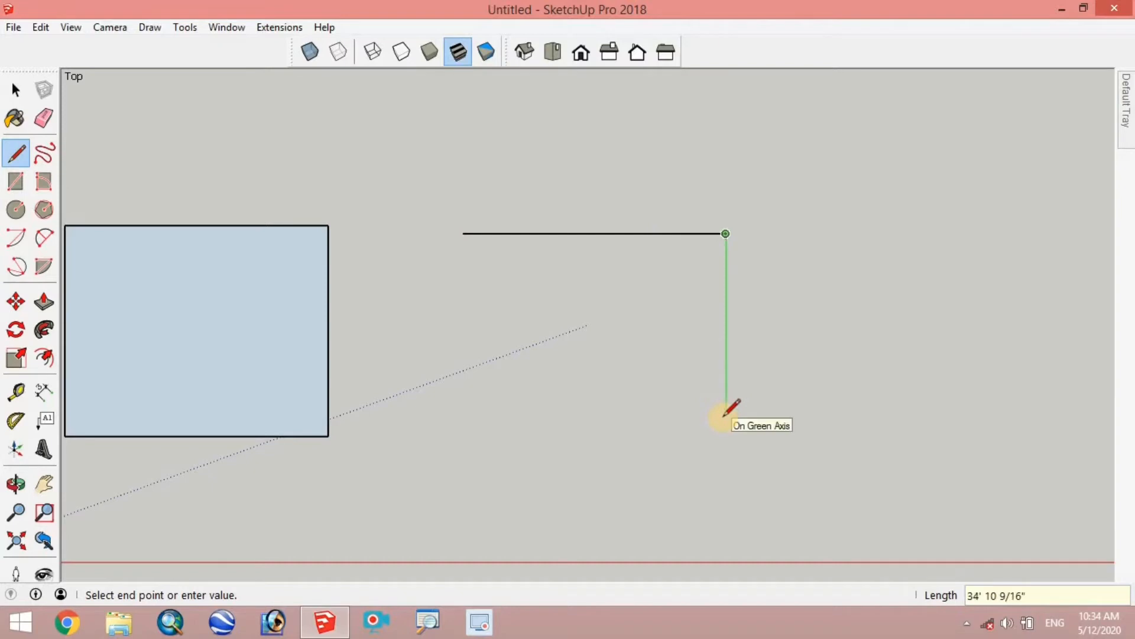
pyautogui.write('40')
pyautogui.press('Return')
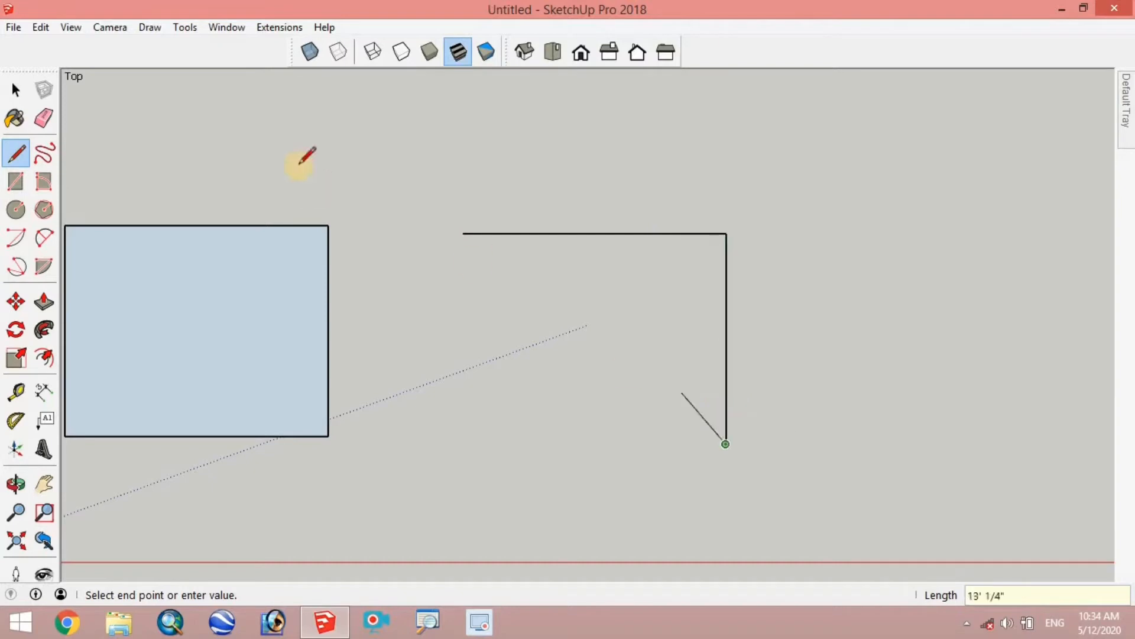
pyautogui.click(461, 442)
pyautogui.click(462, 233)
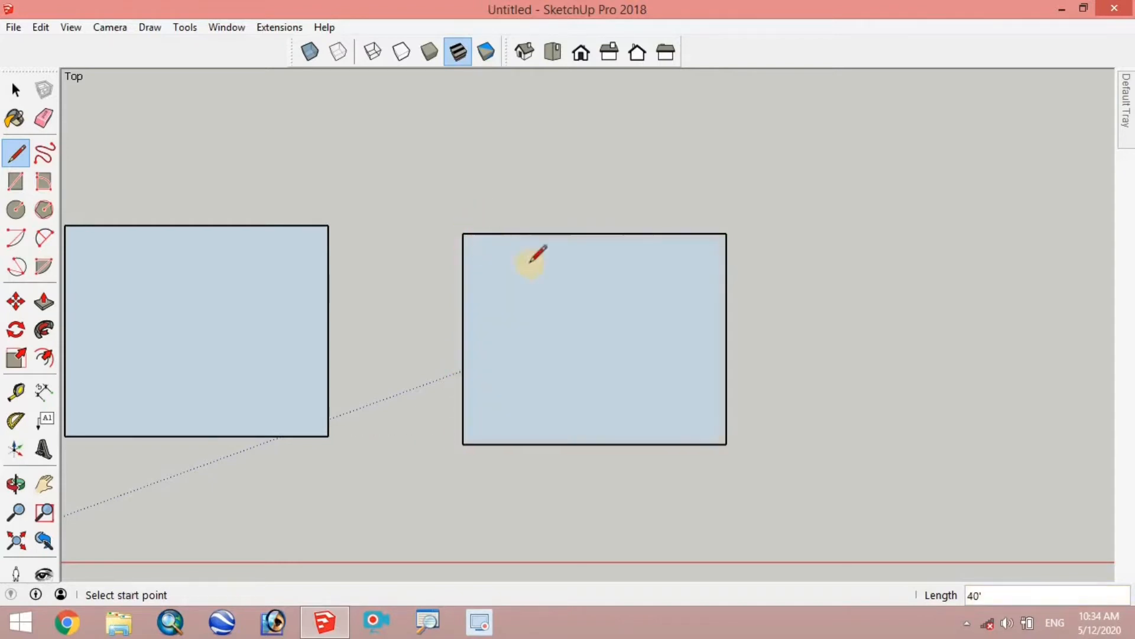
# Select both rectangles together and delete them.
pyautogui.scroll(-2, 585, 271)
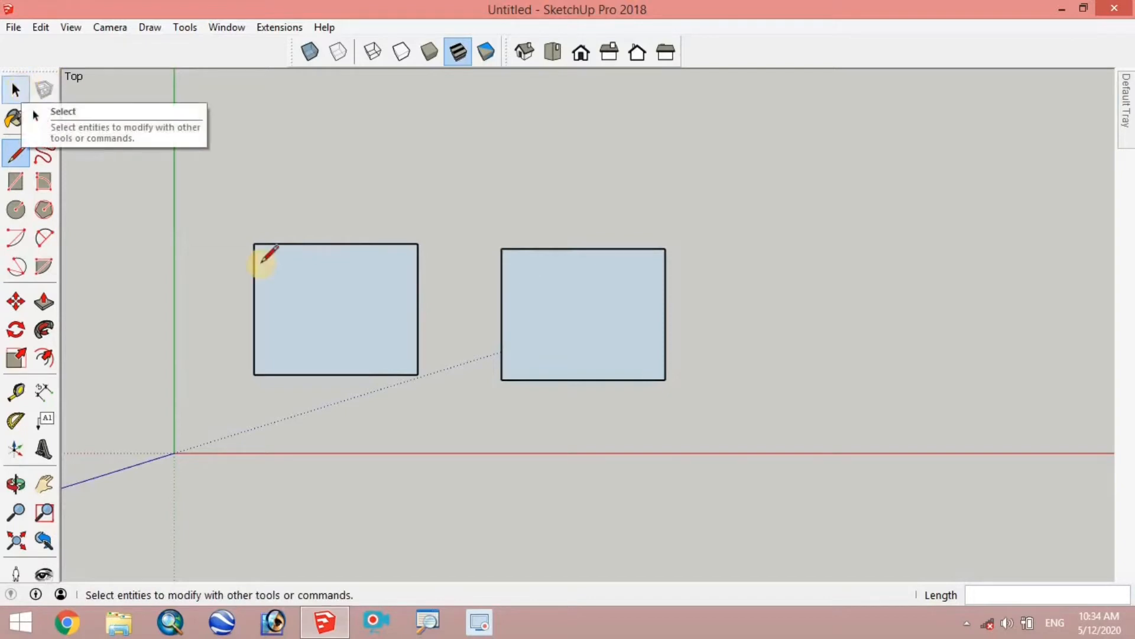
pyautogui.press('space')
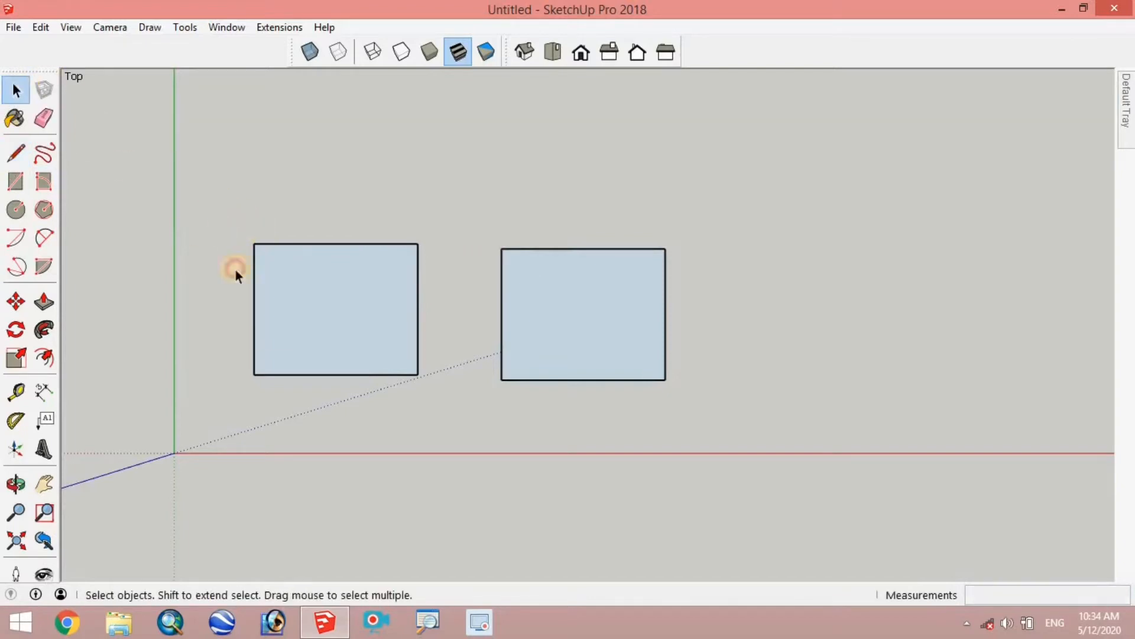
pyautogui.moveTo(216, 198); pyautogui.dragTo(695, 421)
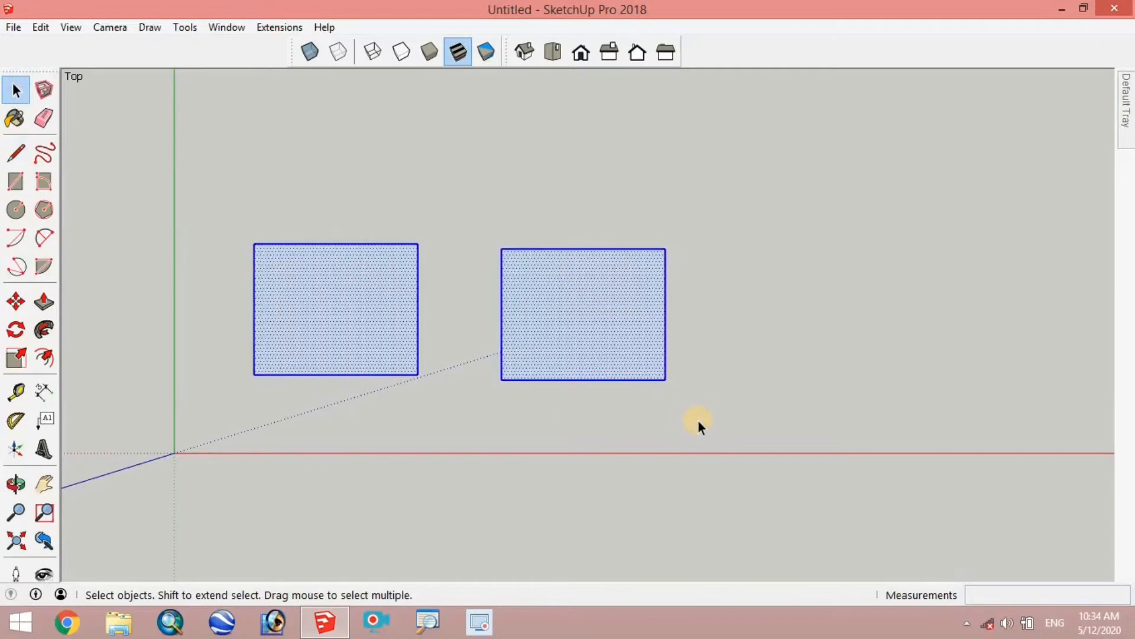
pyautogui.press('Delete')
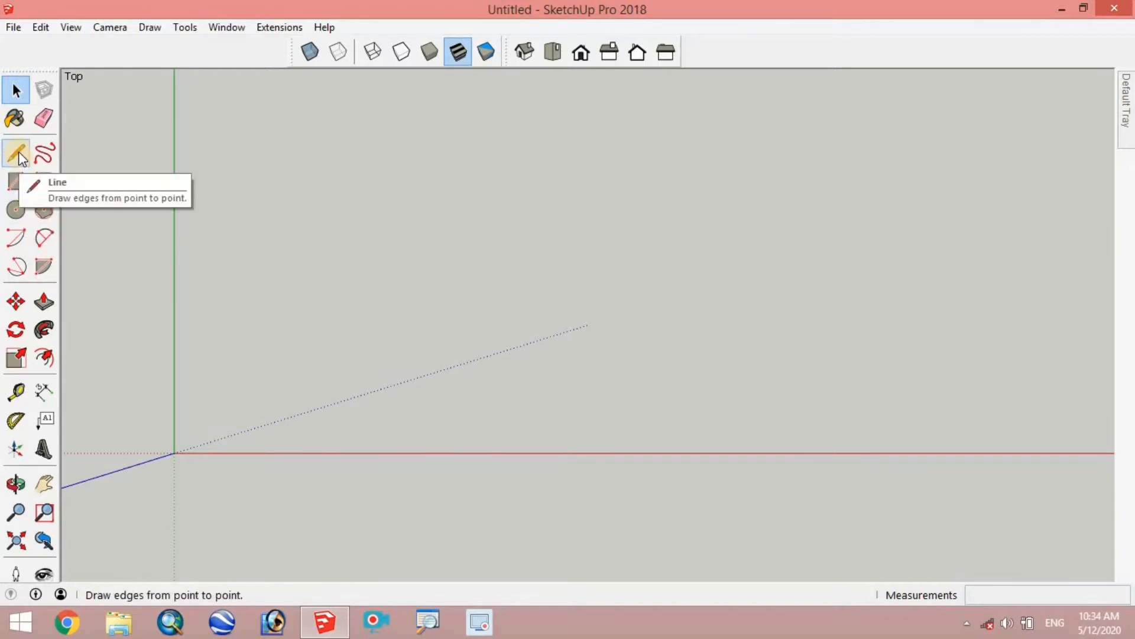
# Draw a 40' by 50' rectangle in the top view, above the red axis and near the origin.
pyautogui.click(16, 183)
pyautogui.scroll(-1, 198, 418)
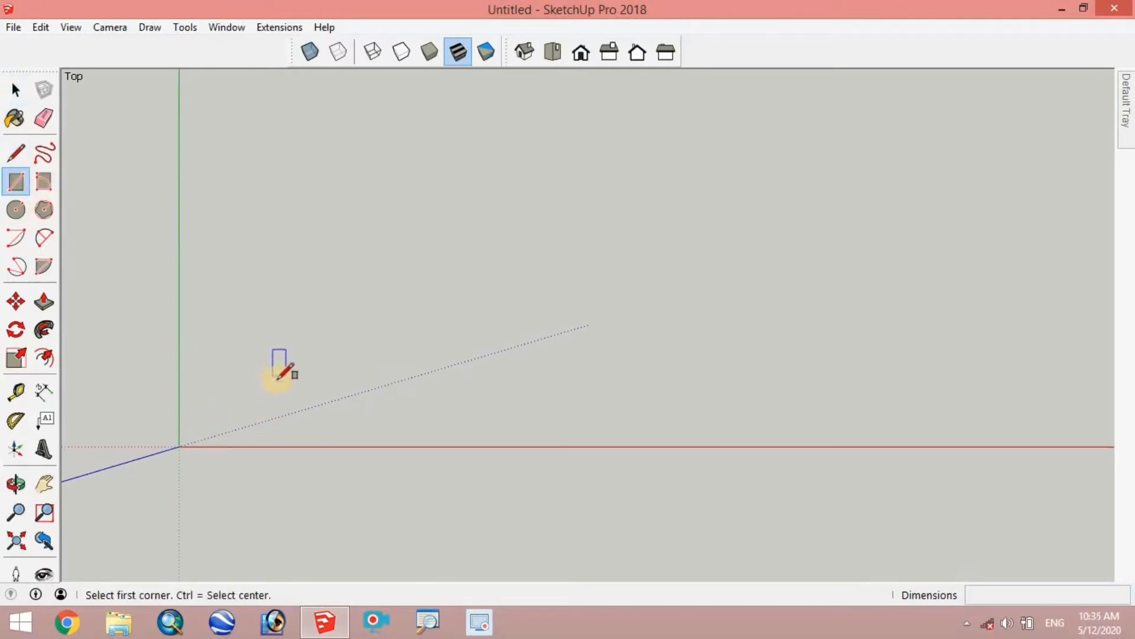
pyautogui.click(278, 392)
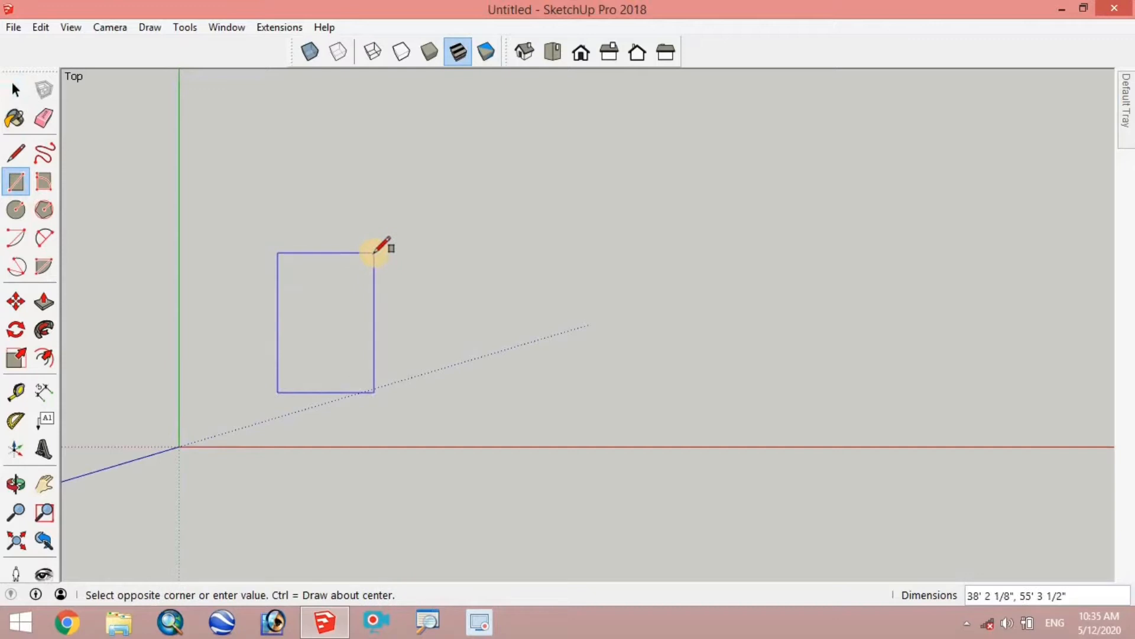
pyautogui.write("40',50")
pyautogui.press('Return')
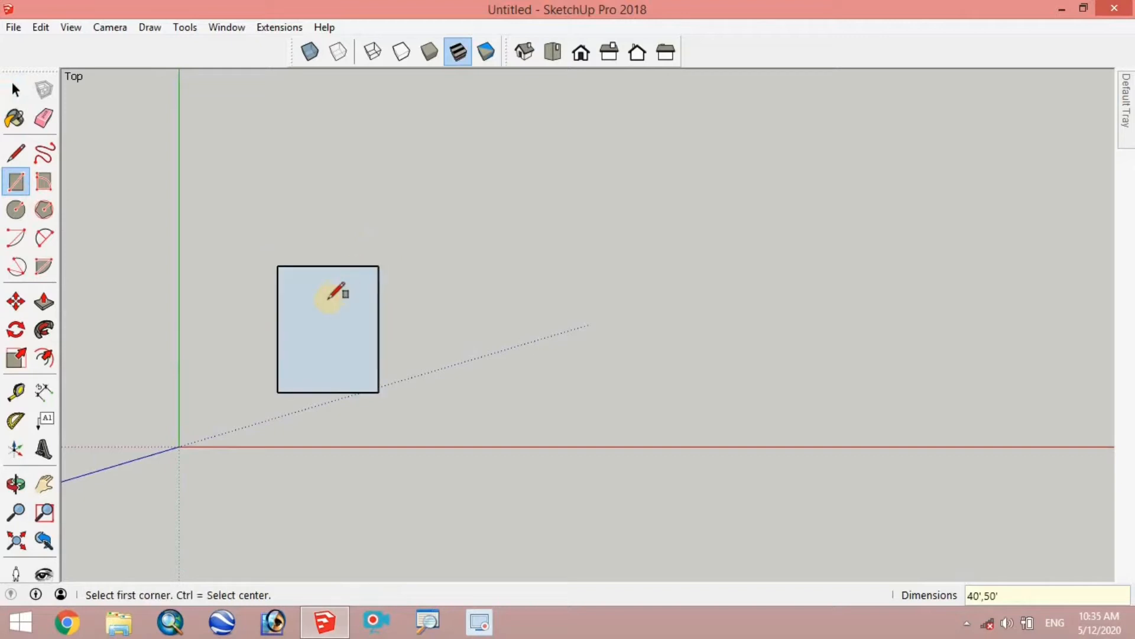
# Dimension the rectangle's right edge between its two corners and place the dimension outside the face.
pyautogui.scroll(2, 320, 319)
pyautogui.scroll(2, 319, 344)
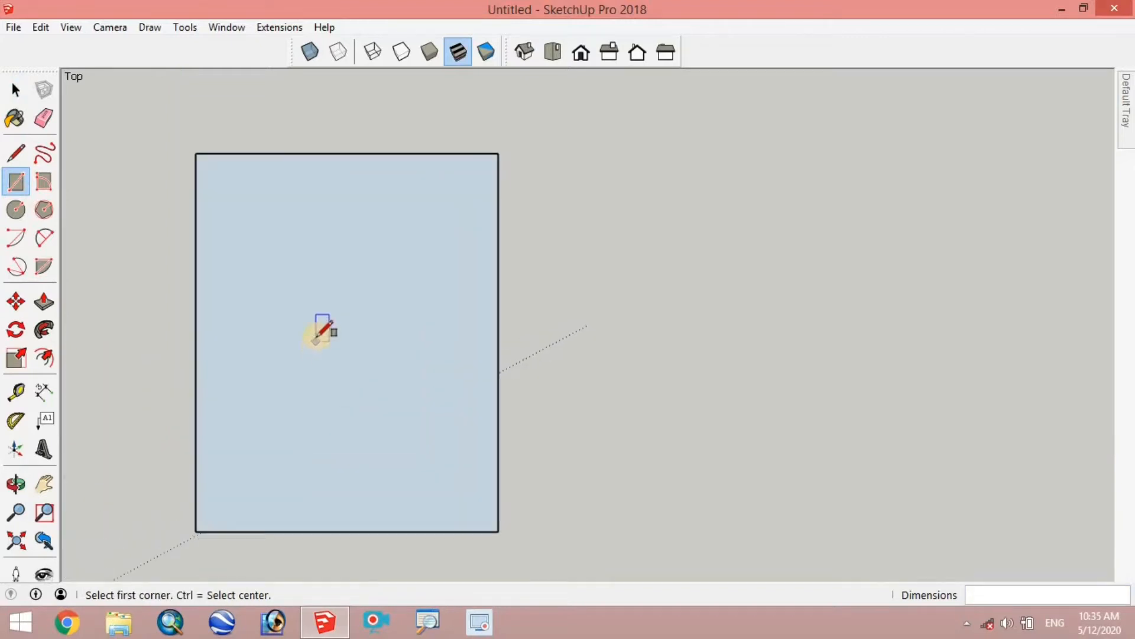
pyautogui.scroll(1, 220, 549)
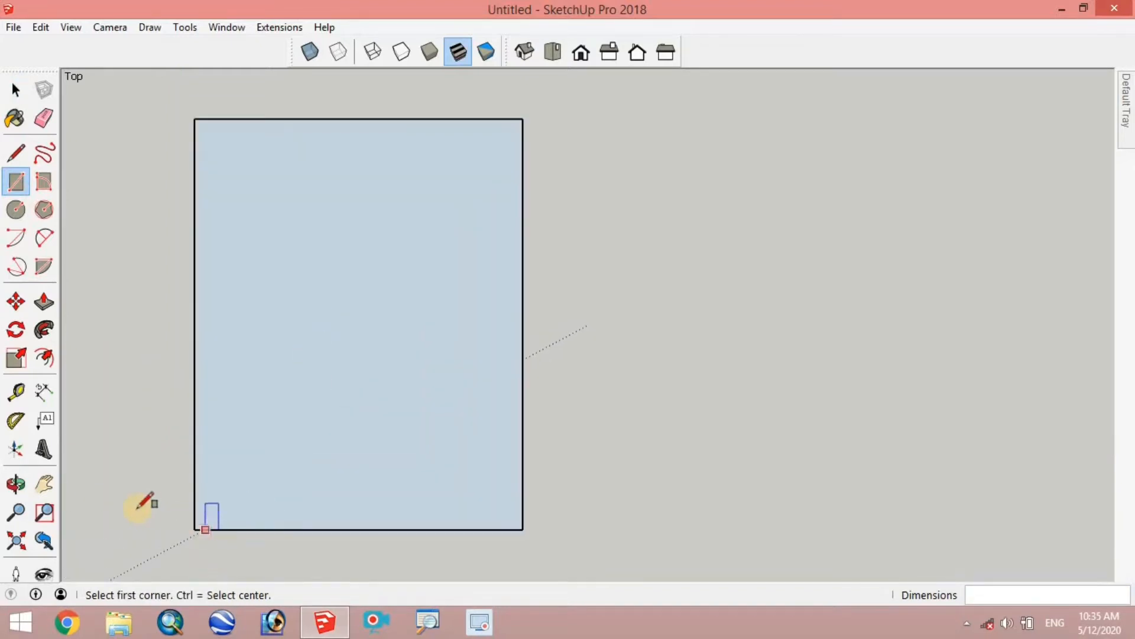
pyautogui.click(44, 392)
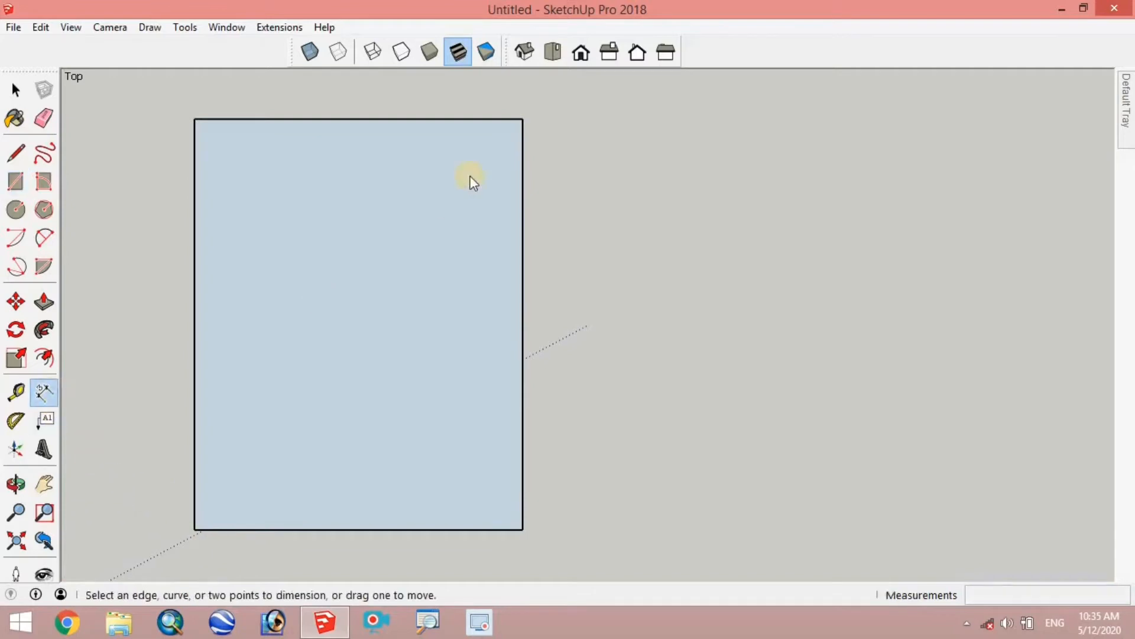
pyautogui.click(524, 119)
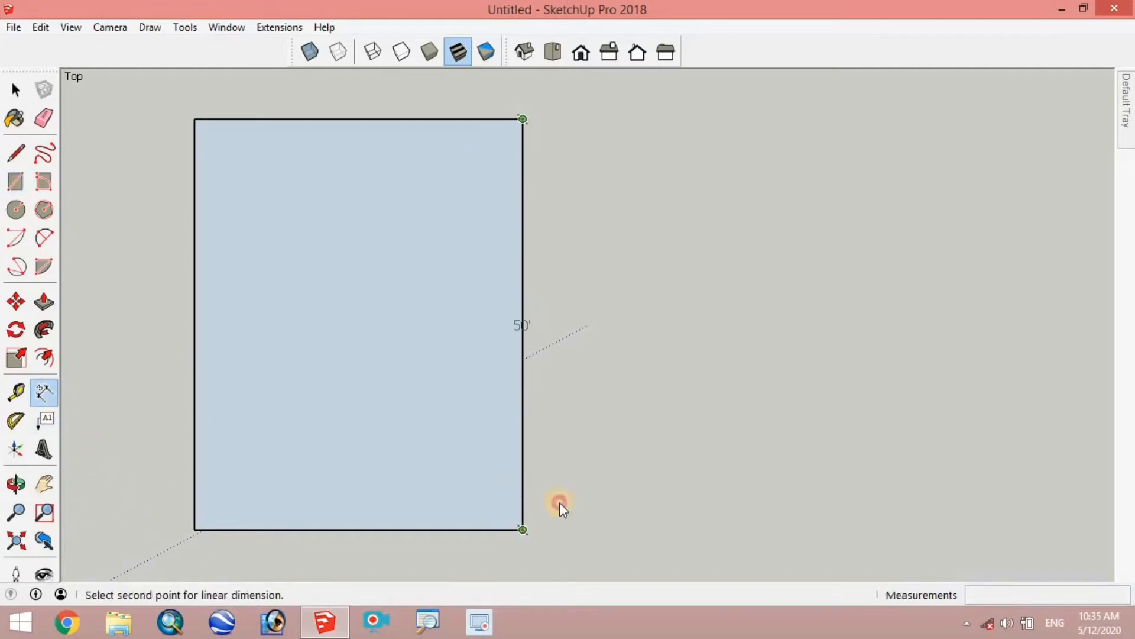
pyautogui.click(523, 529)
pyautogui.click(589, 494)
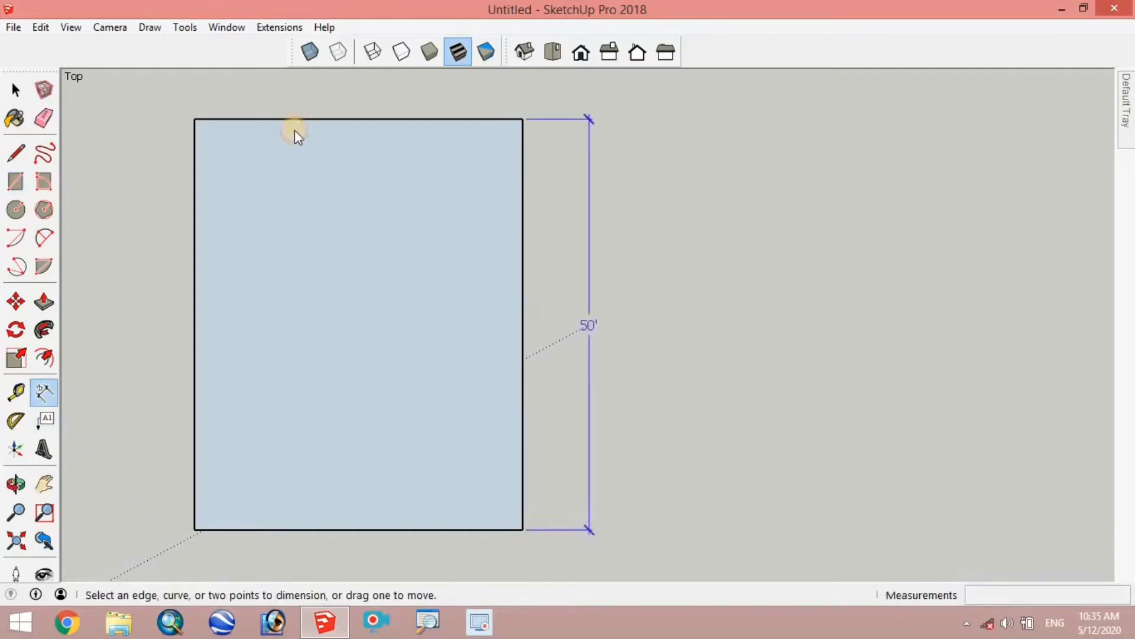
# Dimension the rectangle's top edge between its two corners and place the dimension above the face.
pyautogui.click(194, 119)
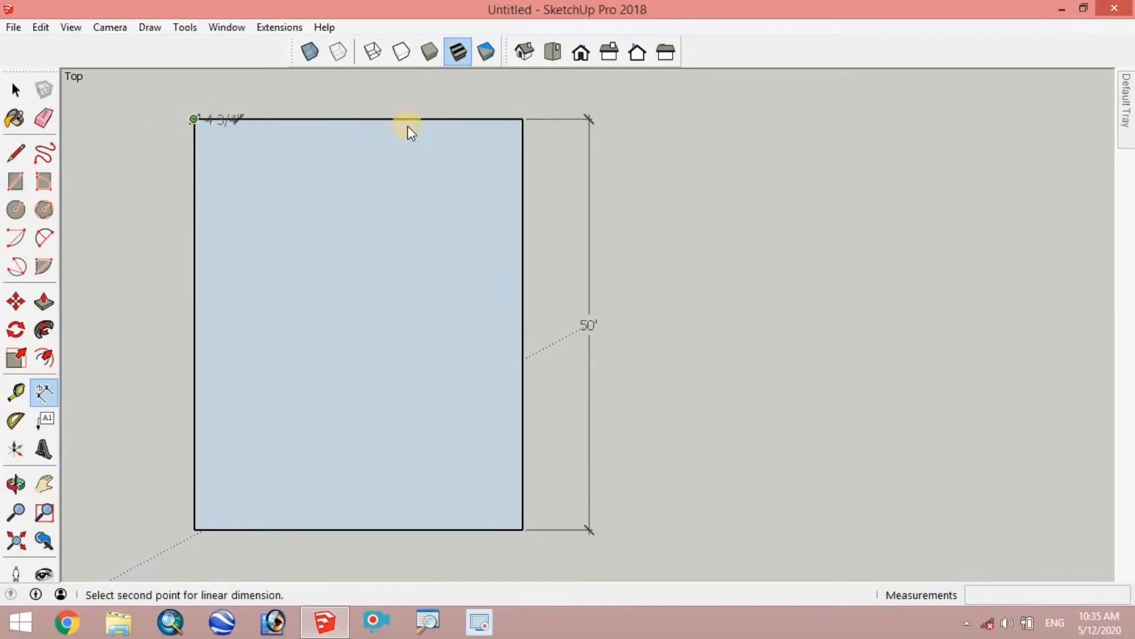
pyautogui.click(518, 122)
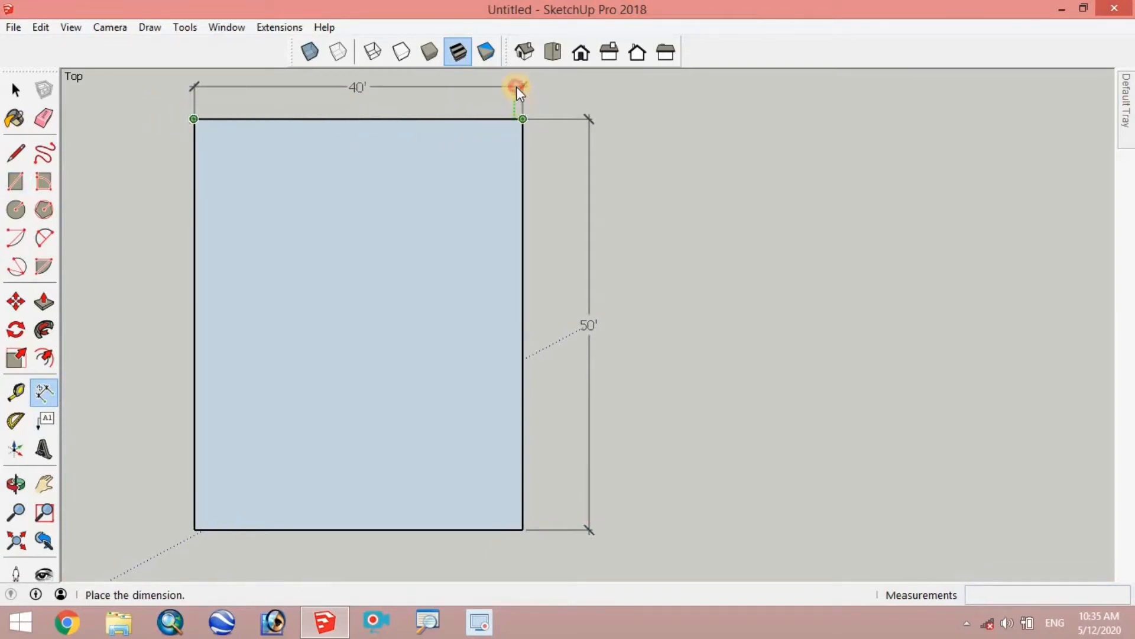
pyautogui.click(517, 86)
pyautogui.press('space')
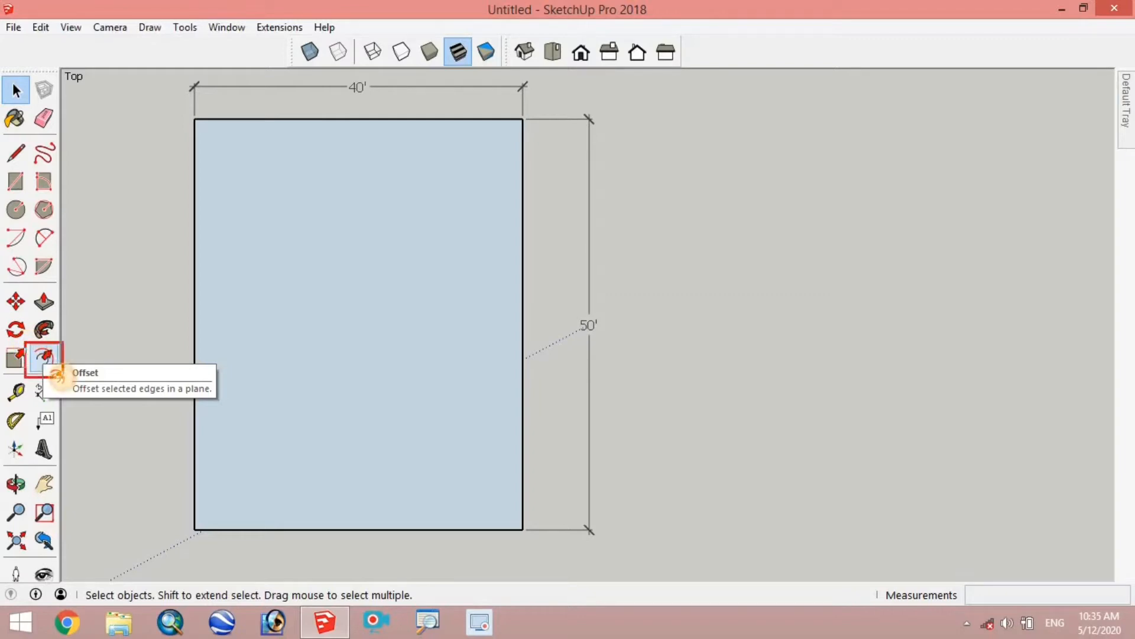
pyautogui.moveTo(62, 377); pyautogui.dragTo(240, 412)
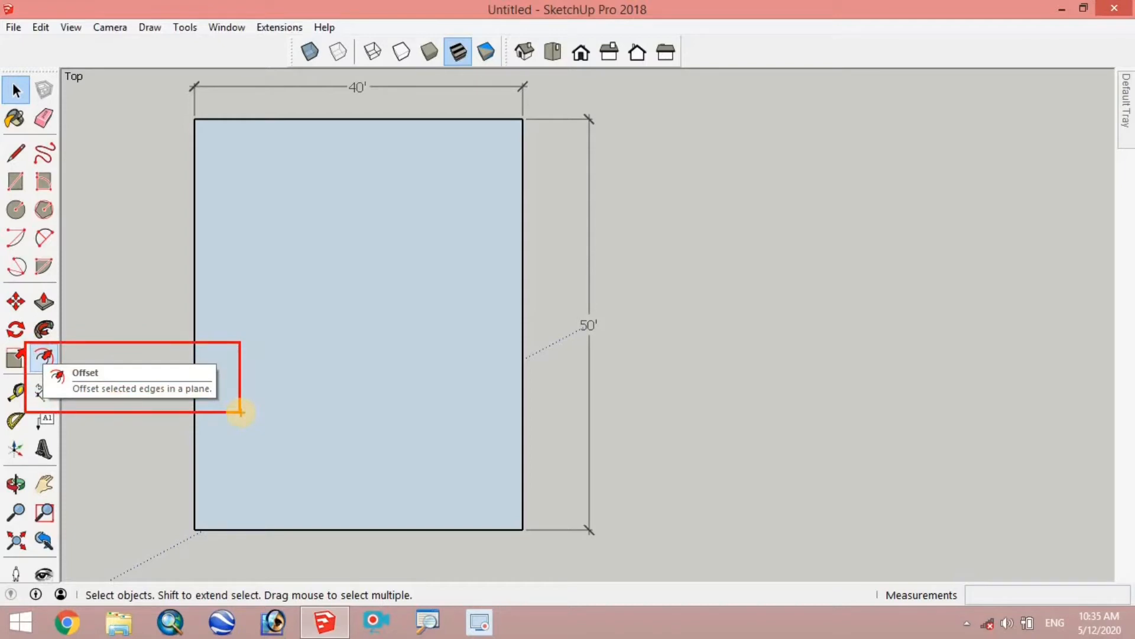
pyautogui.press('Escape')
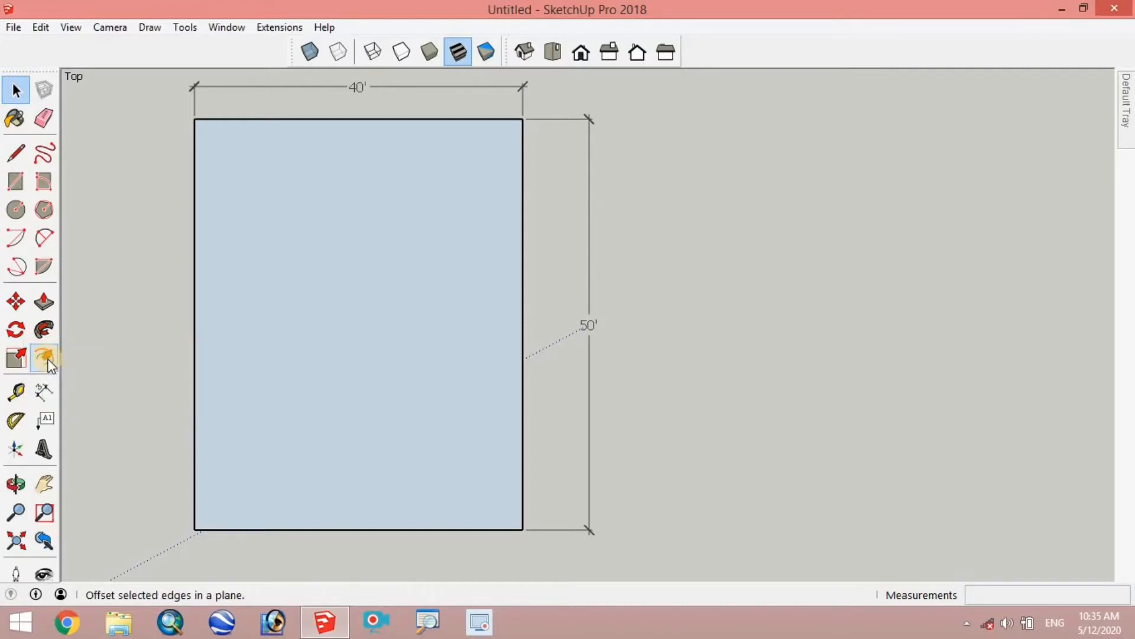
# Offset the rectangle's outline inward by 9" to form the outer wall thickness.
pyautogui.click(45, 357)
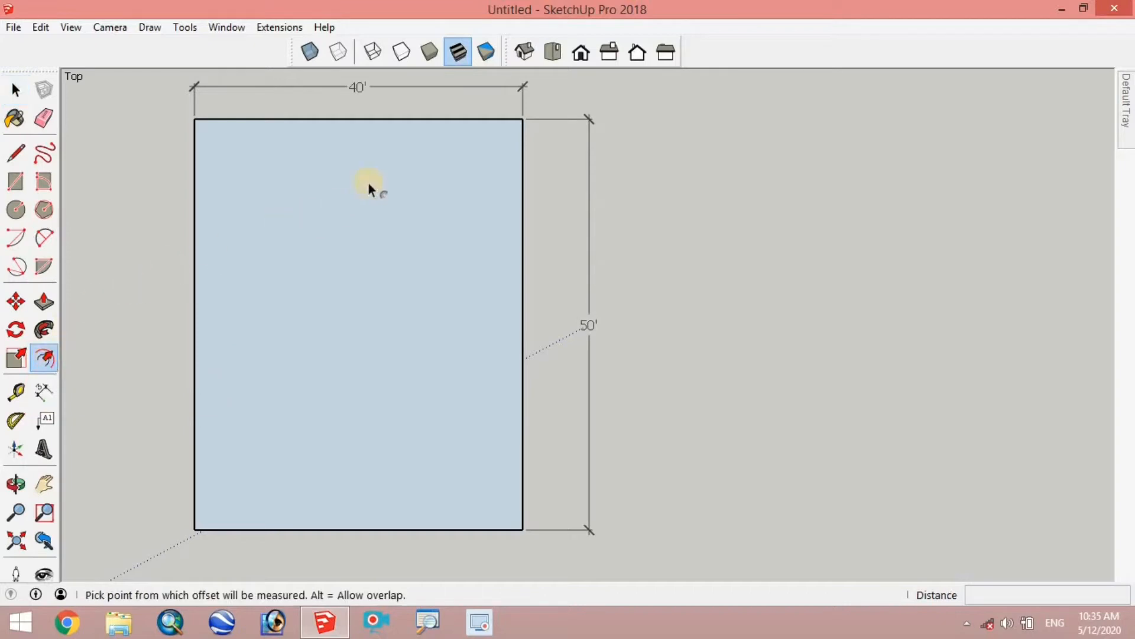
pyautogui.click(406, 136)
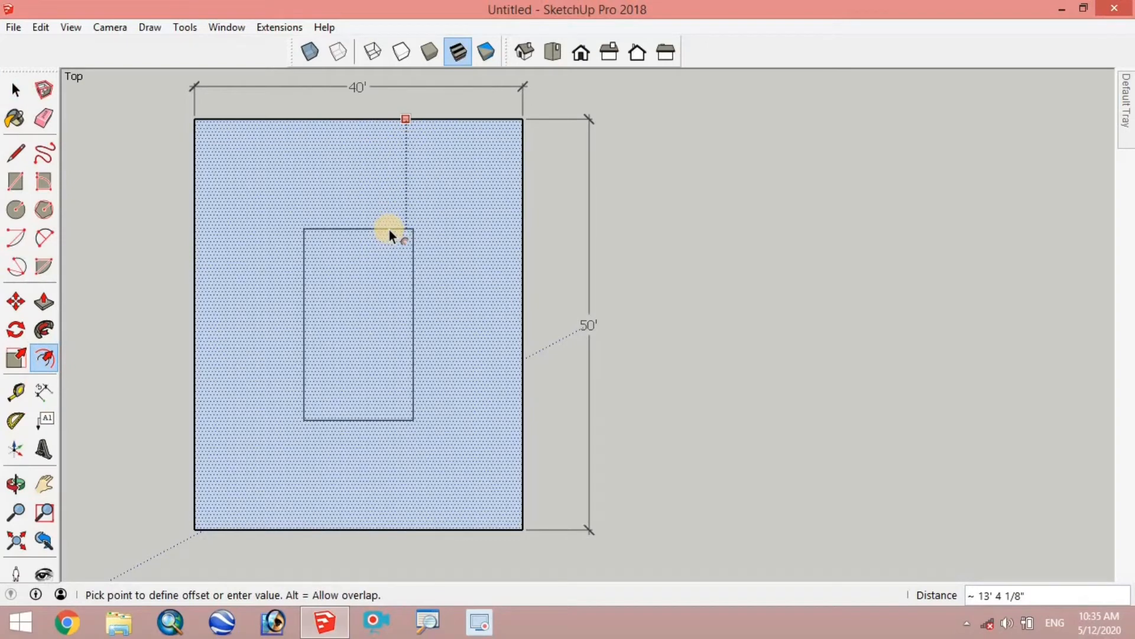
pyautogui.write('9')
pyautogui.press('Return')
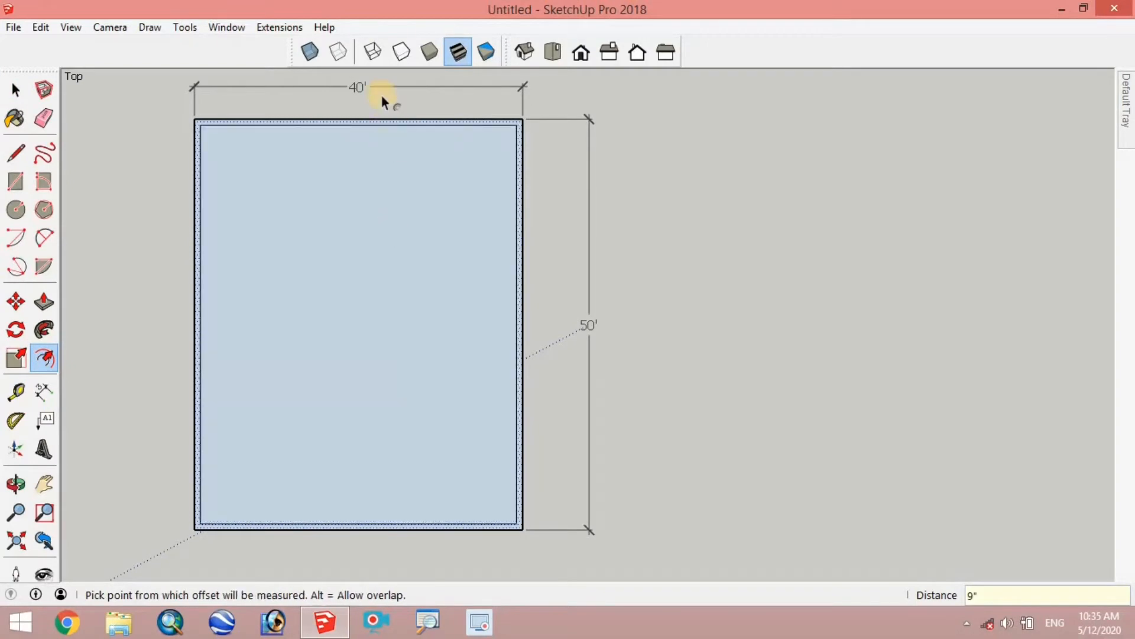
# Erase the two dimensions above and to the right of the rectangle.
pyautogui.click(16, 90)
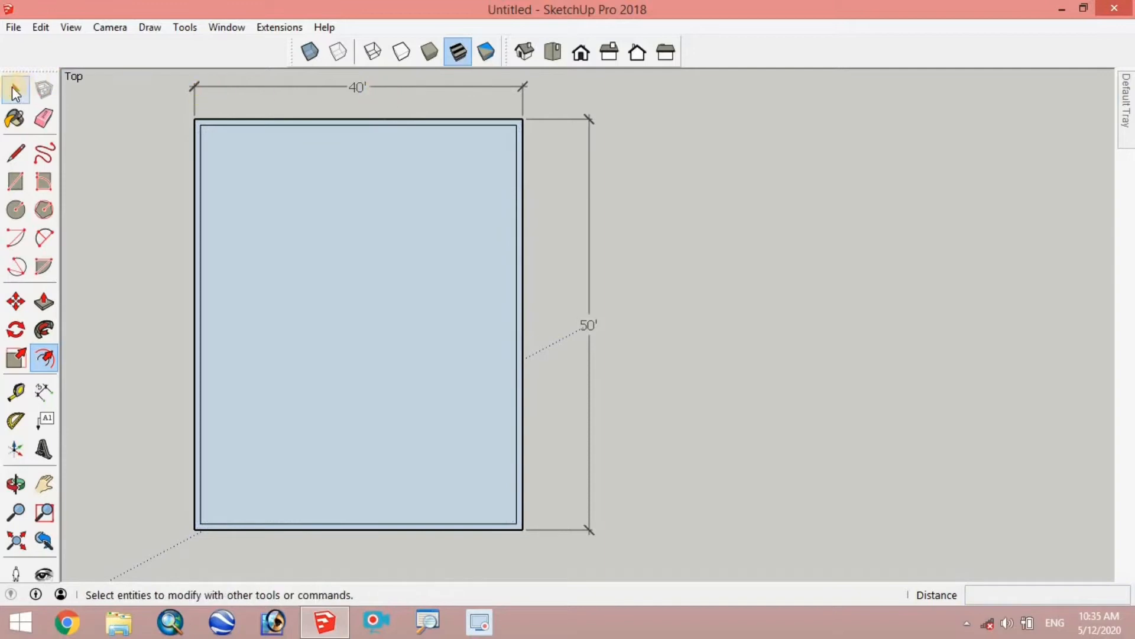
pyautogui.click(43, 118)
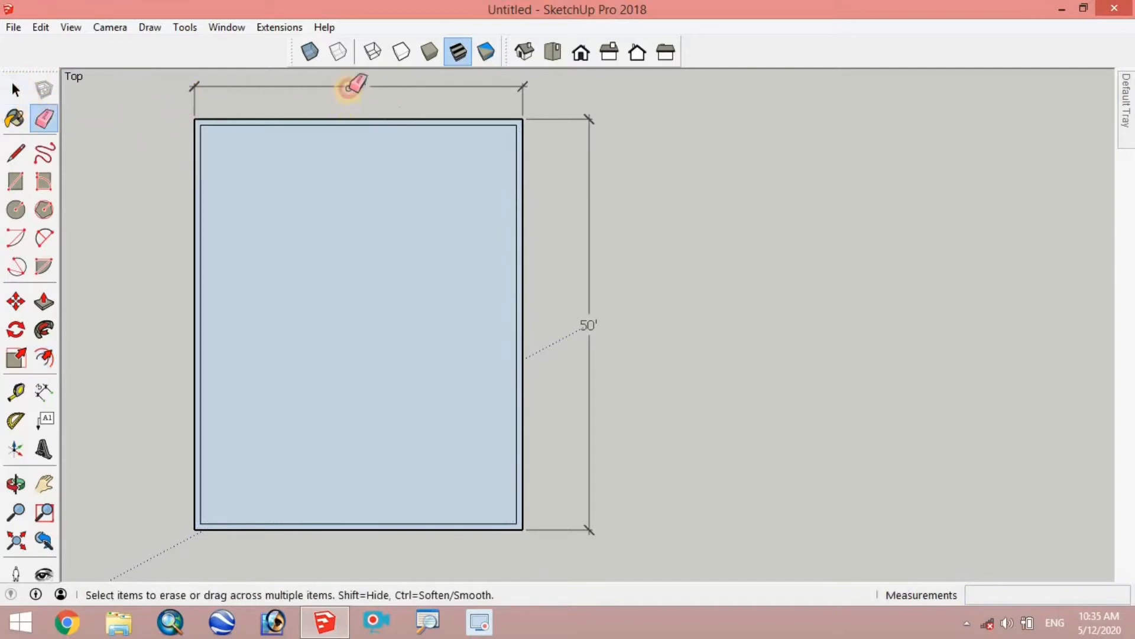
pyautogui.click(356, 87)
pyautogui.click(564, 126)
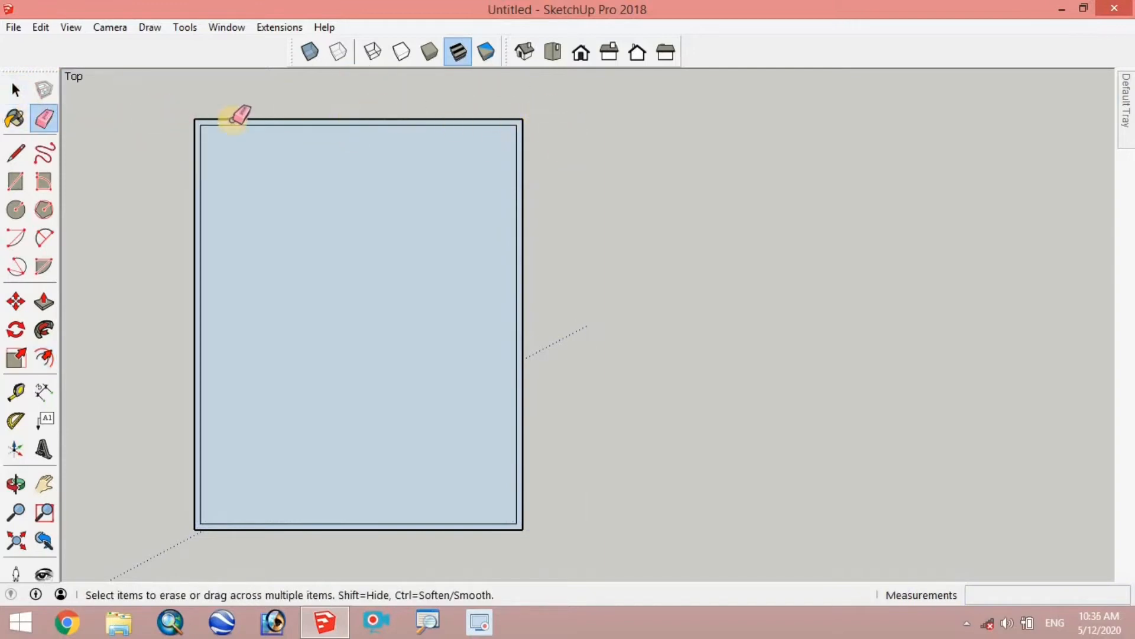
# Draw a horizontal line across the interior 12' below the top inner edge, measuring from the upper-right inner corner.
pyautogui.scroll(3, 229, 119)
pyautogui.scroll(2, 158, 121)
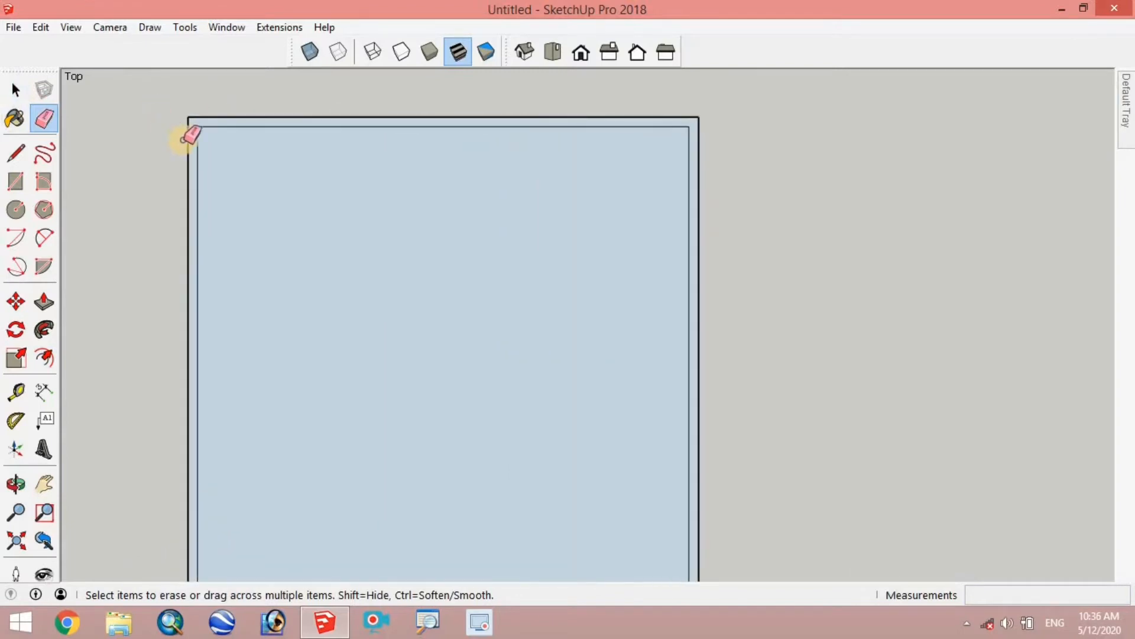
pyautogui.scroll(-1, 245, 118)
pyautogui.click(16, 153)
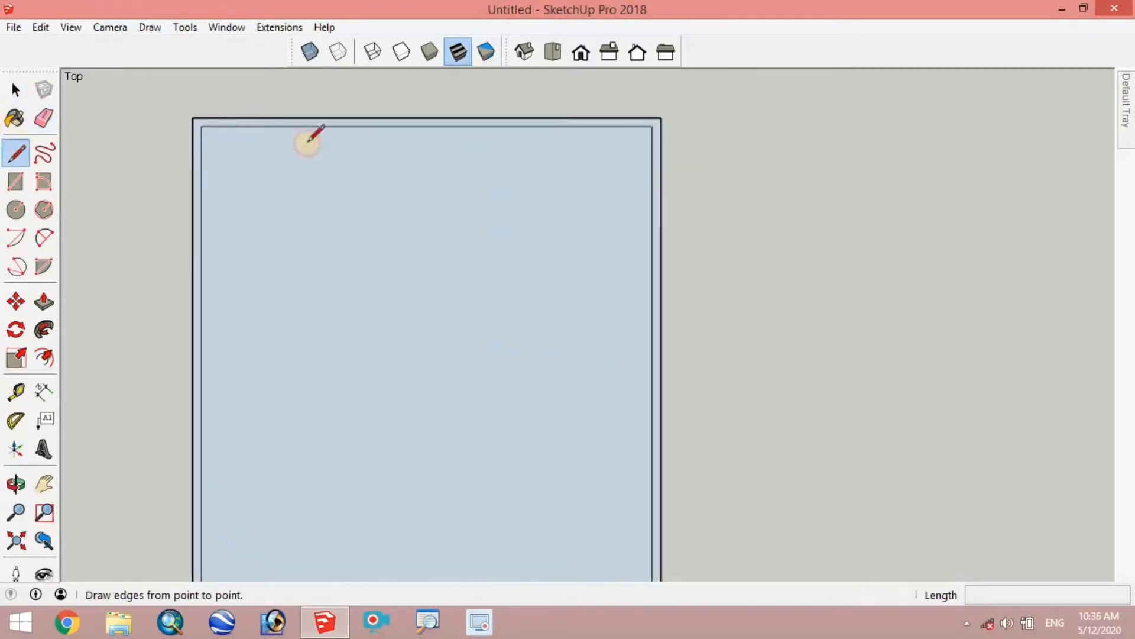
pyautogui.scroll(-3, 520, 144)
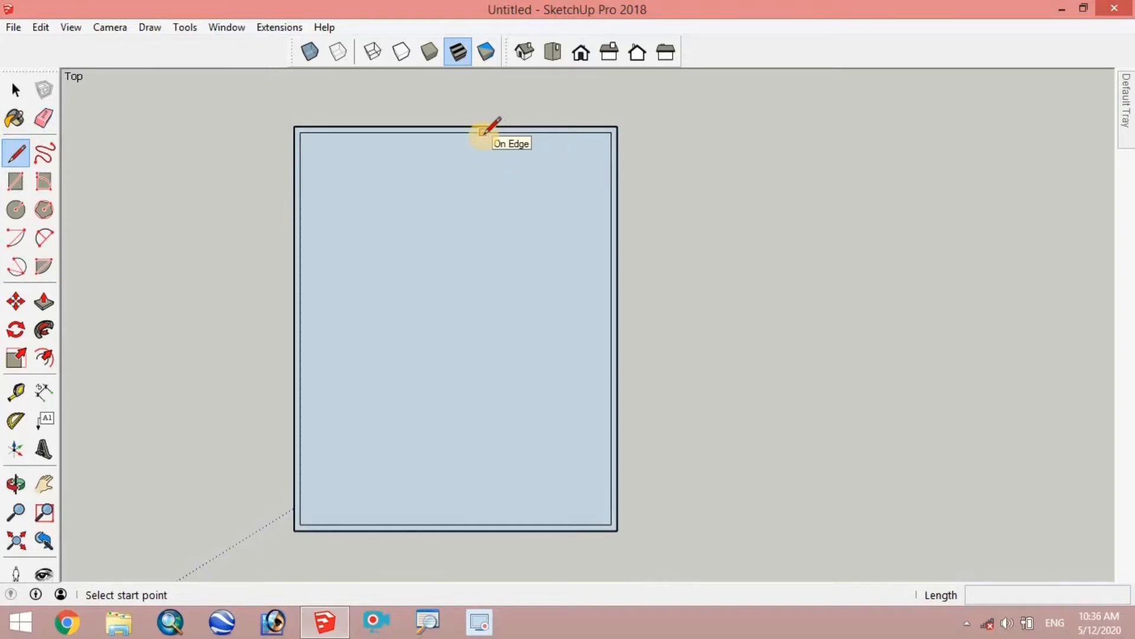
pyautogui.scroll(2, 486, 127)
pyautogui.scroll(1, 486, 127)
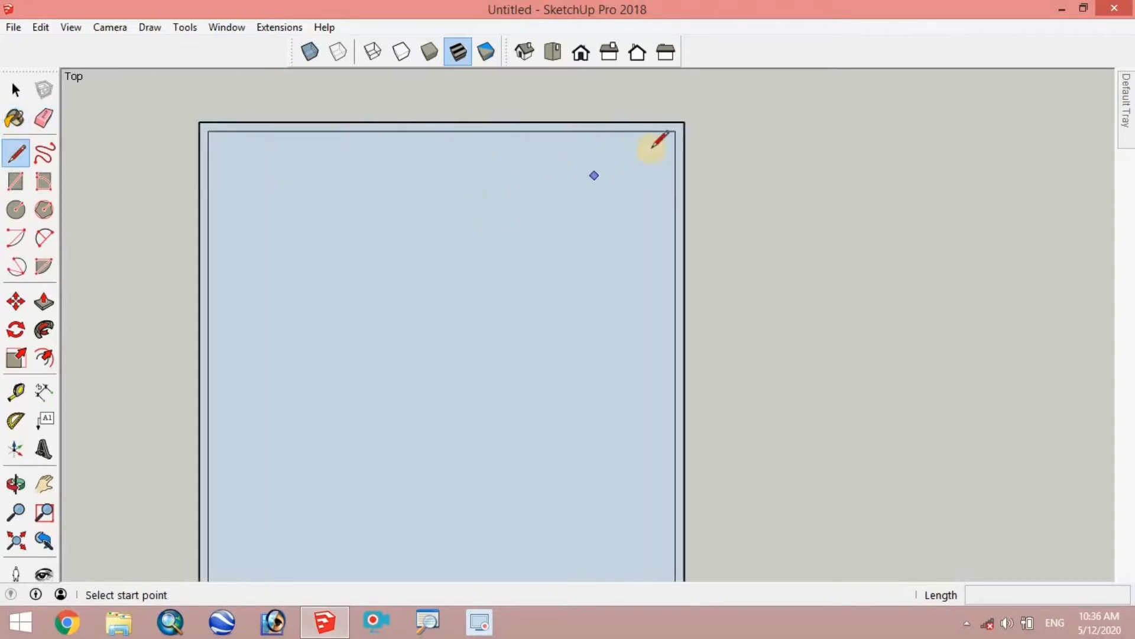
pyautogui.click(675, 130)
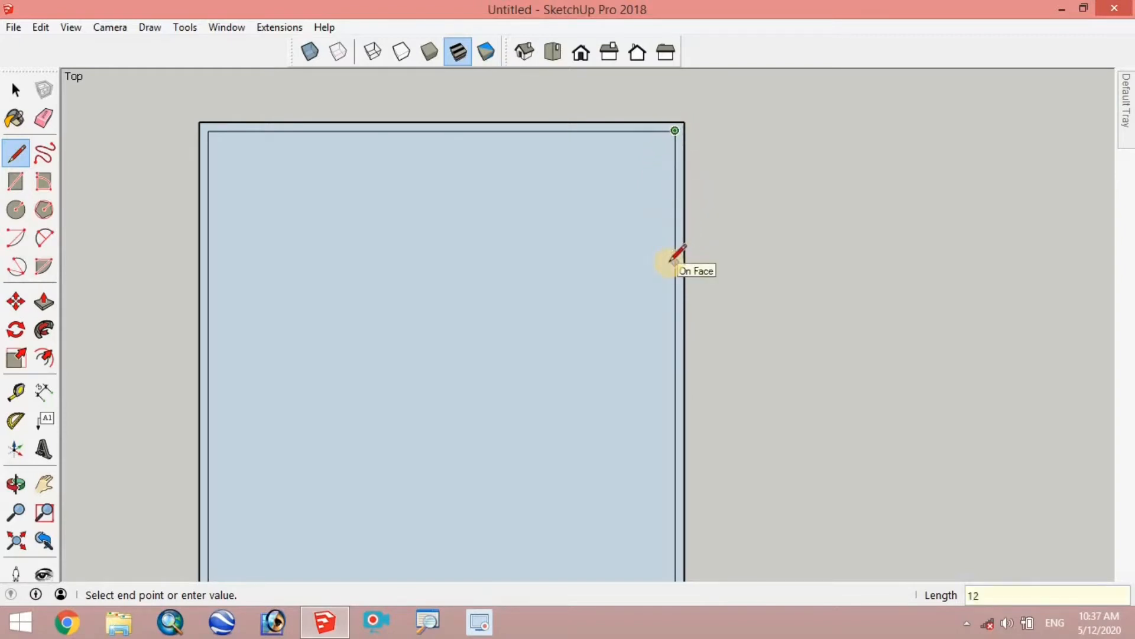
pyautogui.write("'")
pyautogui.press('Return')
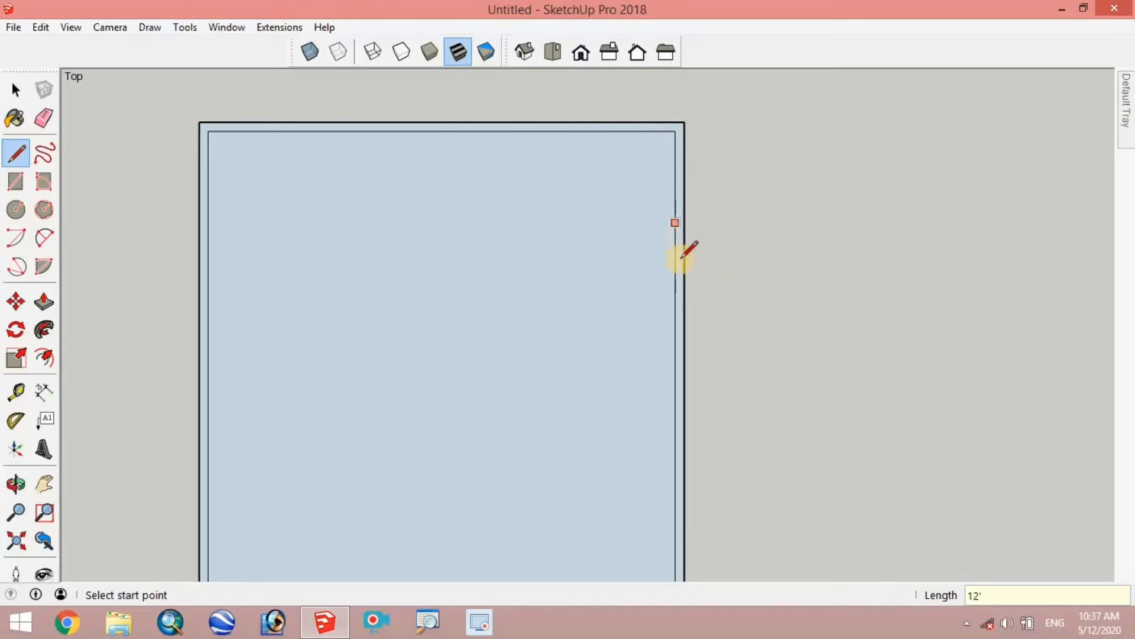
pyautogui.click(675, 276)
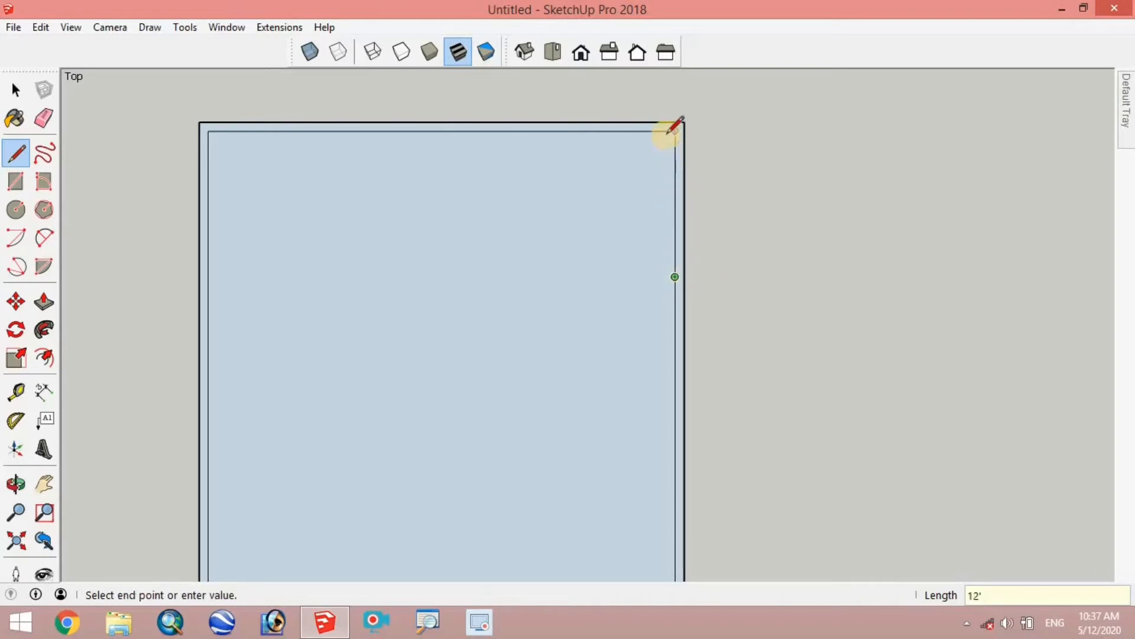
pyautogui.click(210, 277)
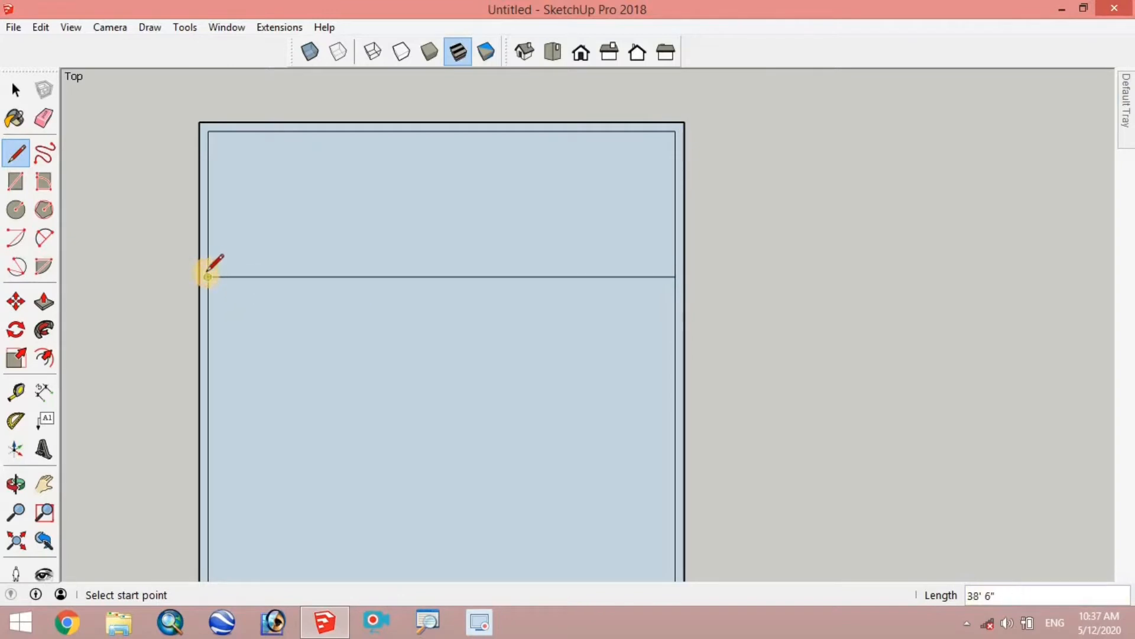
# Draw a second horizontal line 9" below the first, spanning the interior, to form the cross wall.
pyautogui.click(675, 277)
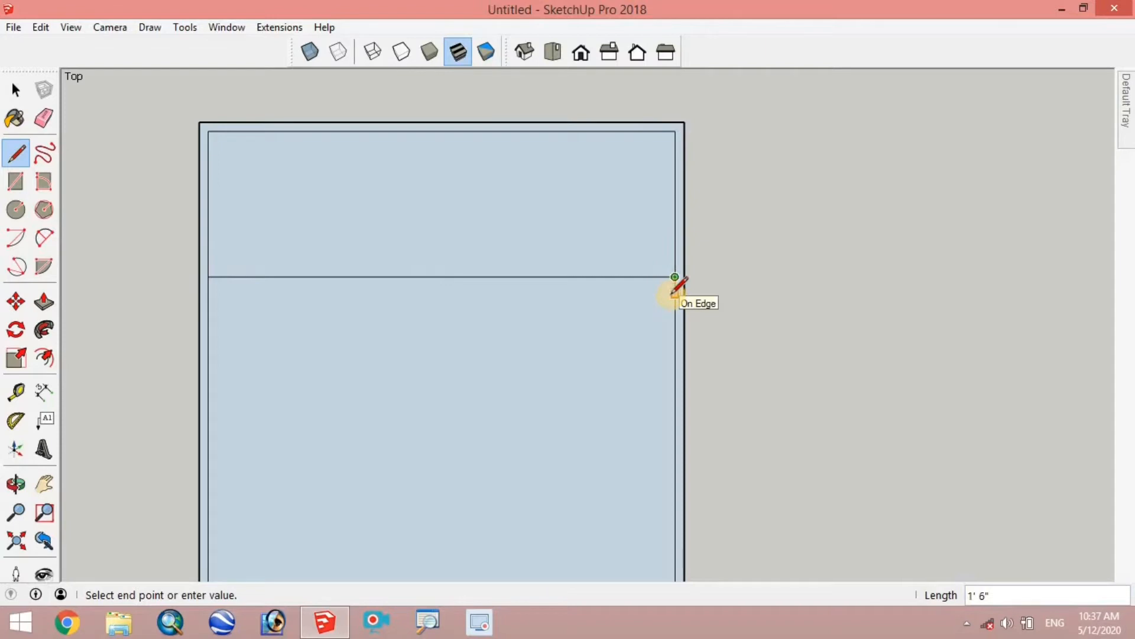
pyautogui.press('Escape')
pyautogui.click(675, 286)
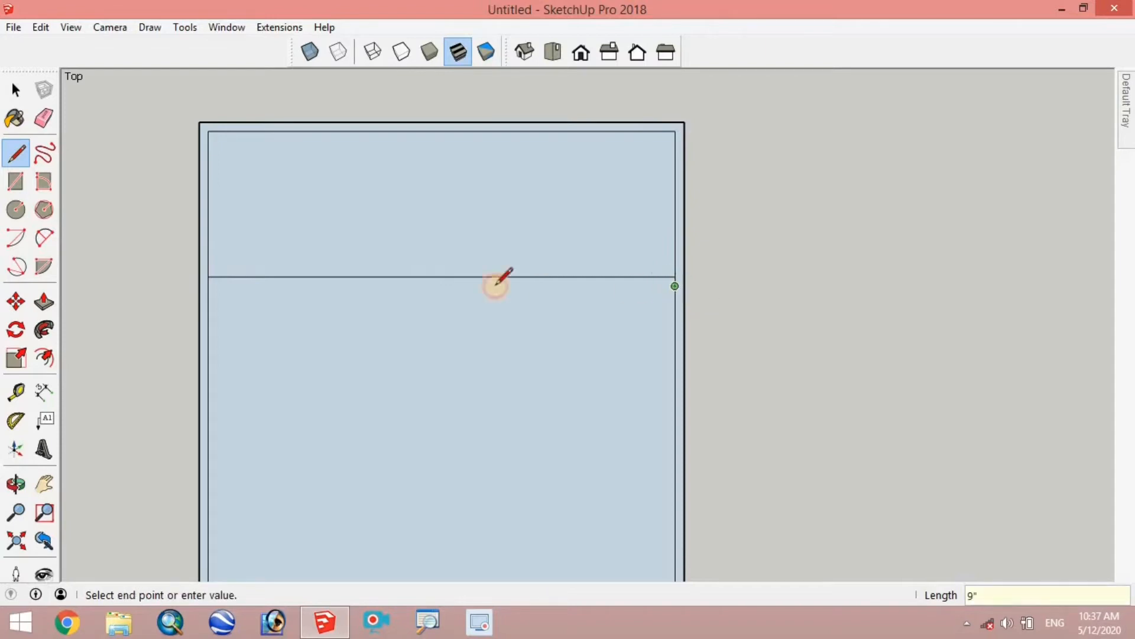
pyautogui.click(213, 286)
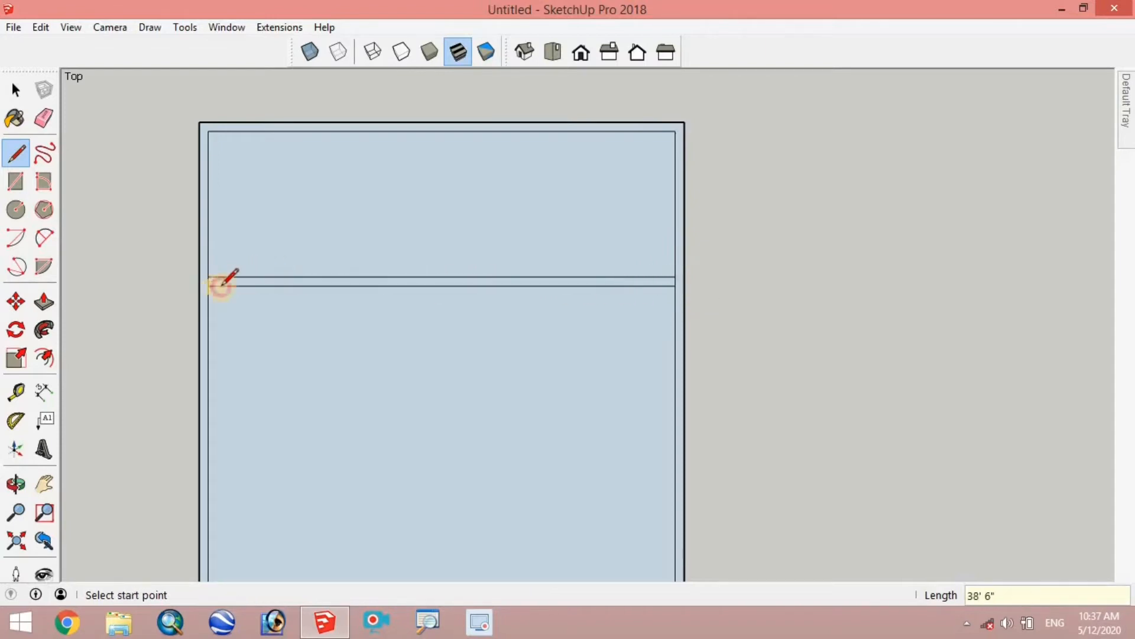
# Mark 12' along the top inner edge from the upper-left inner corner and draw a vertical line down to the cross wall's lower line.
pyautogui.click(207, 130)
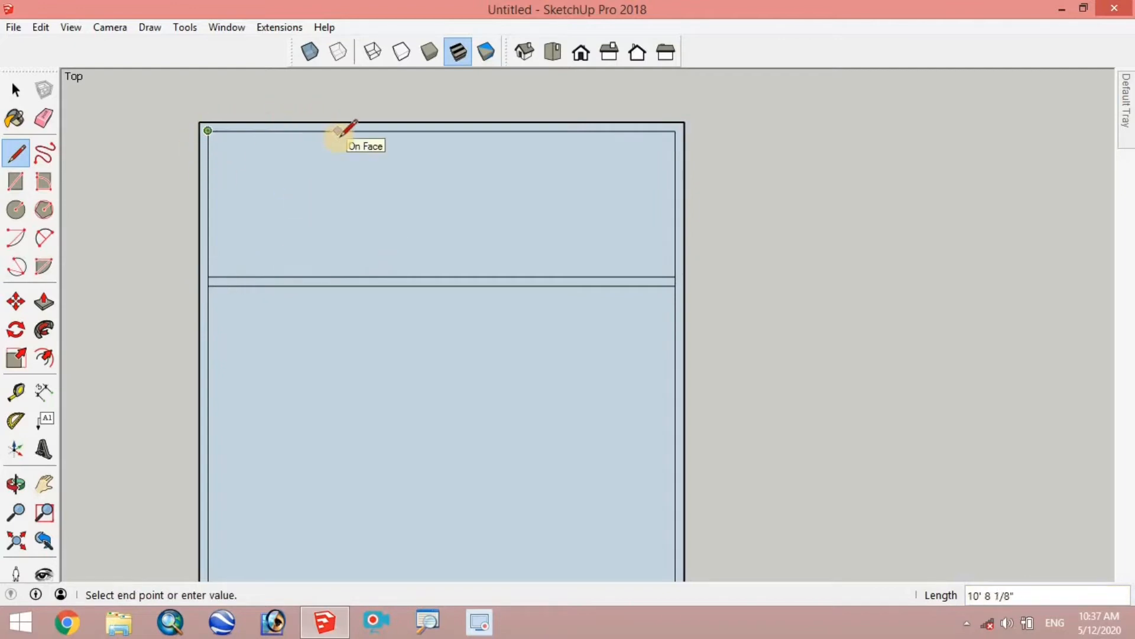
pyautogui.write('12')
pyautogui.press('Return')
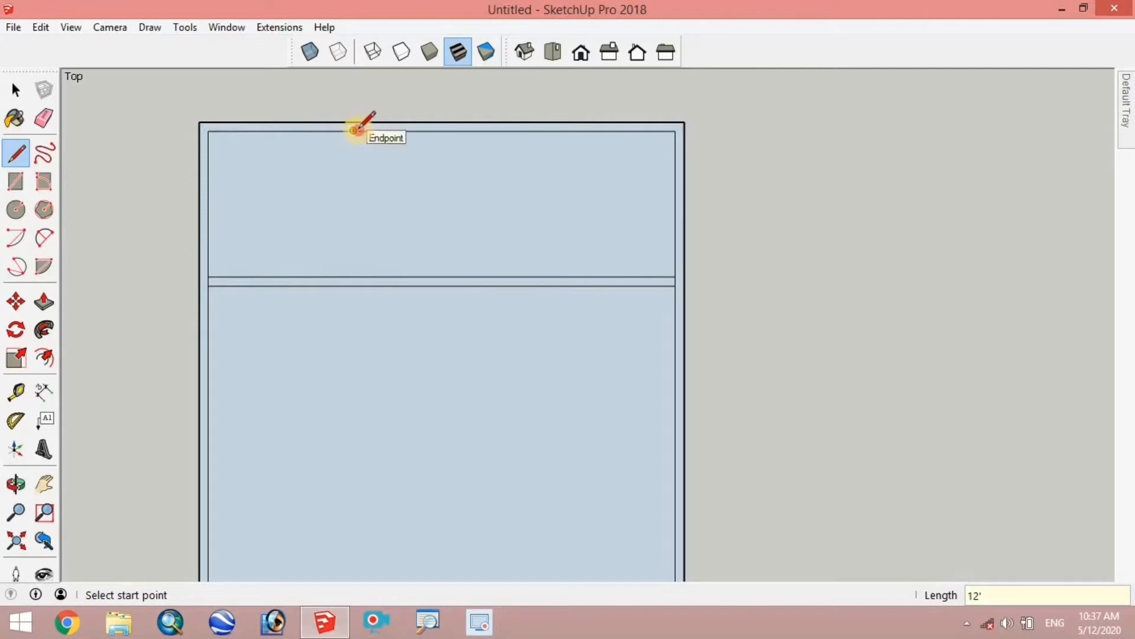
pyautogui.click(353, 130)
pyautogui.click(353, 282)
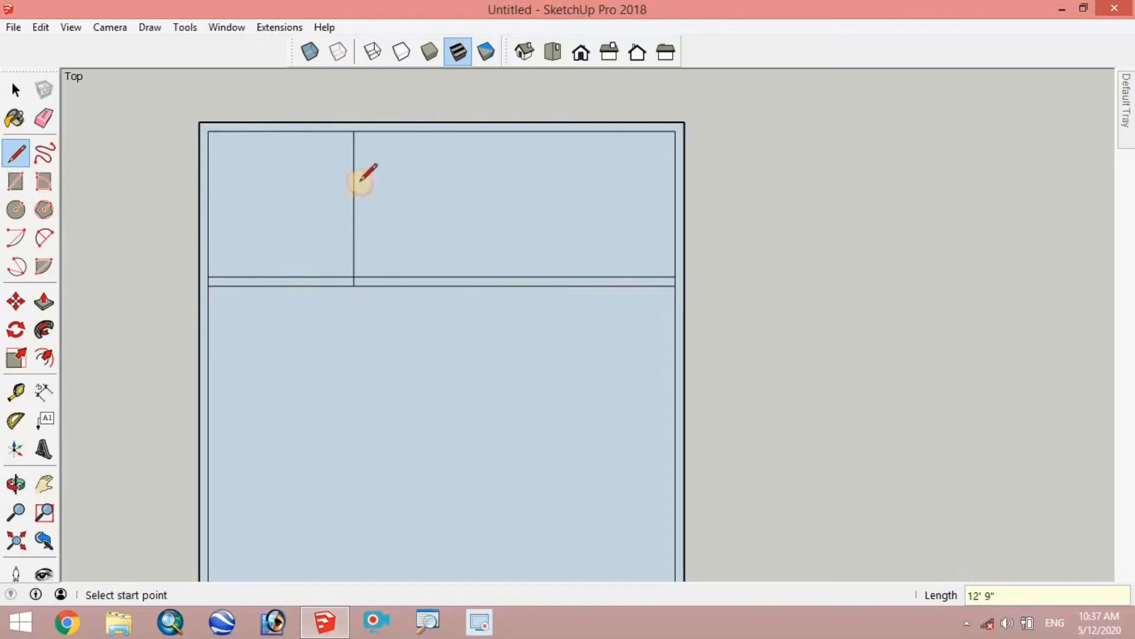
# Draw a parallel vertical line 9" to the right, down to the cross wall's lower line, completing the first room's partition.
pyautogui.click(353, 131)
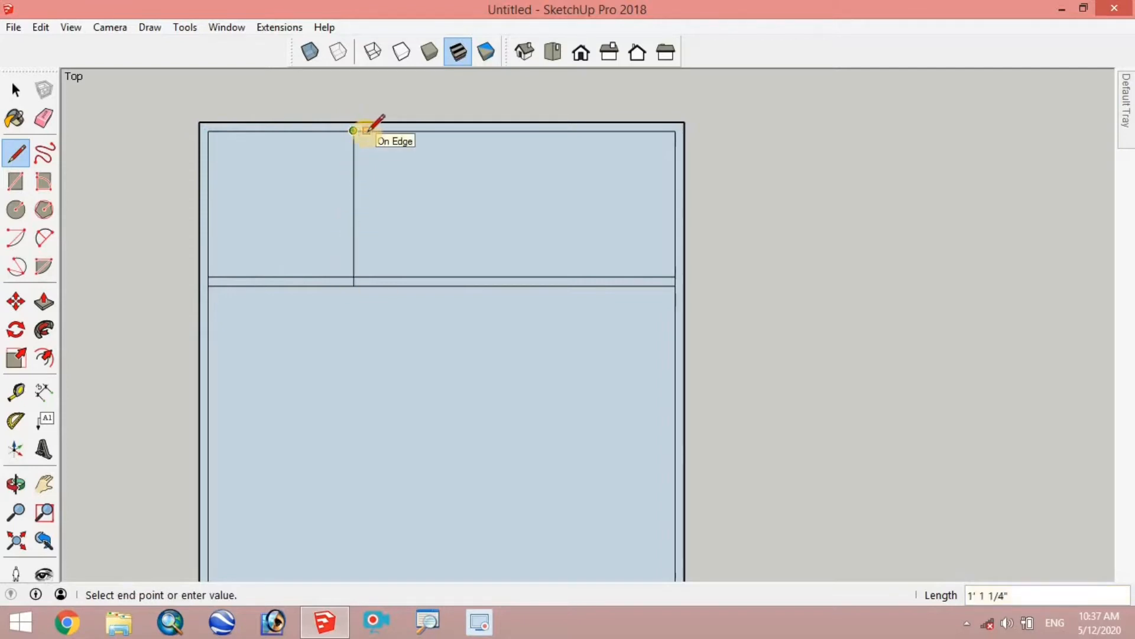
pyautogui.write('9')
pyautogui.press('Return')
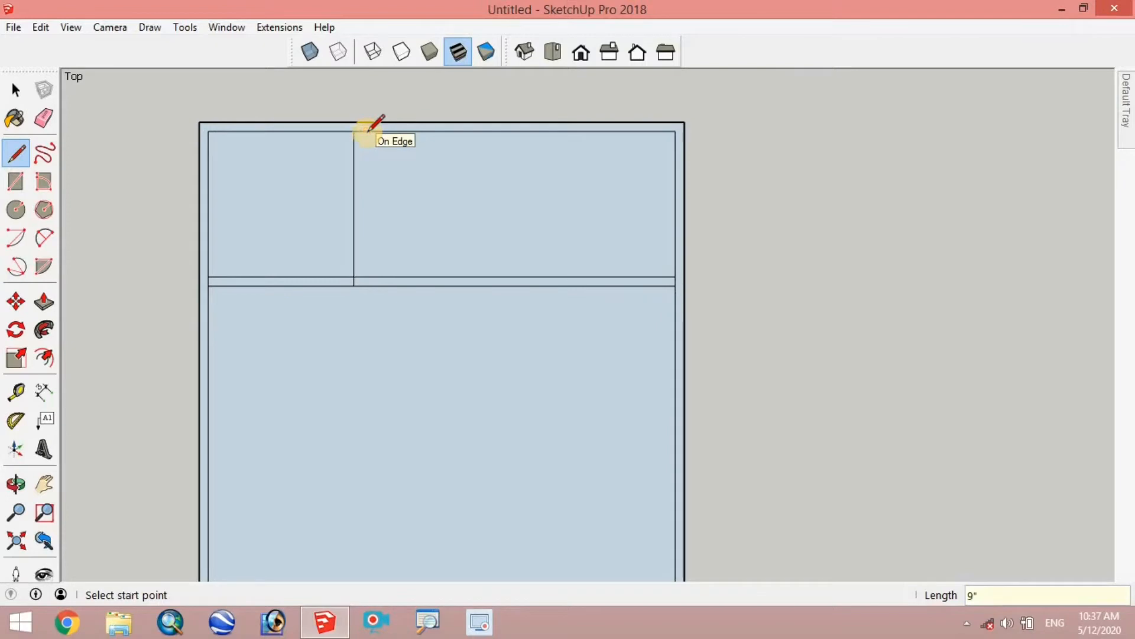
pyautogui.click(363, 130)
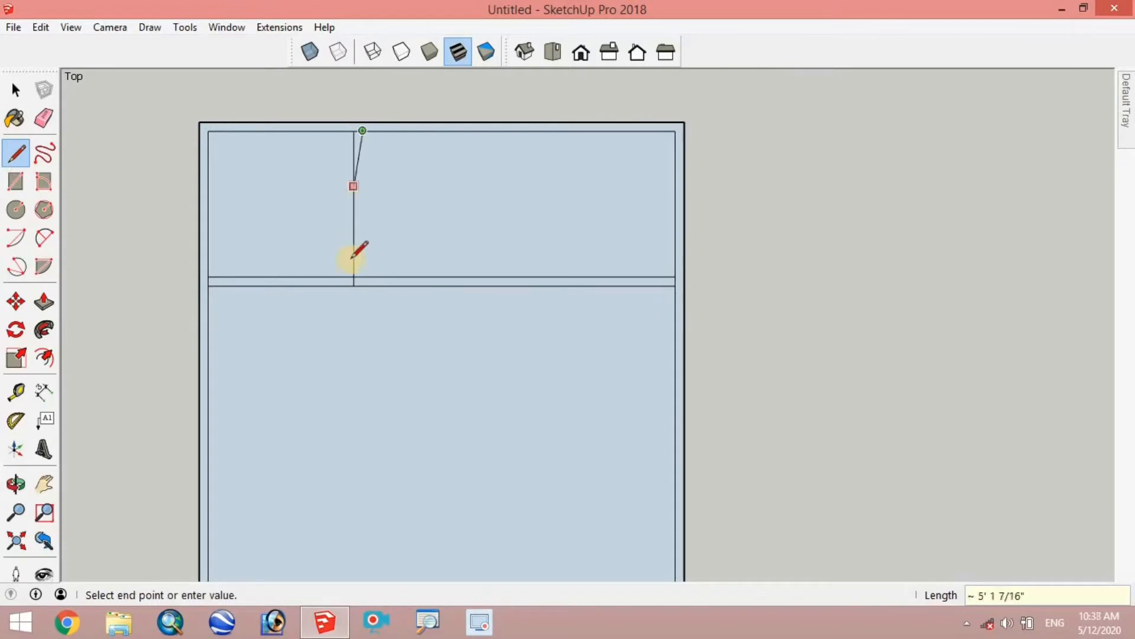
pyautogui.click(363, 285)
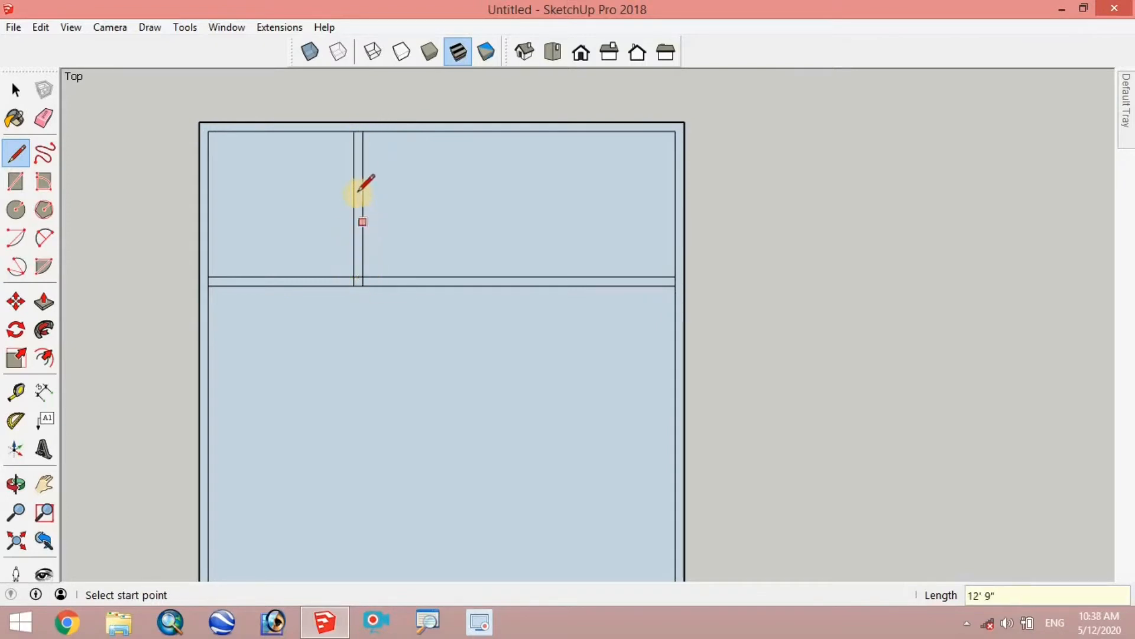
# Mark 4' along the top inner edge from the 9" partition's right side and draw a vertical line down through the cross wall.
pyautogui.scroll(3, 358, 129)
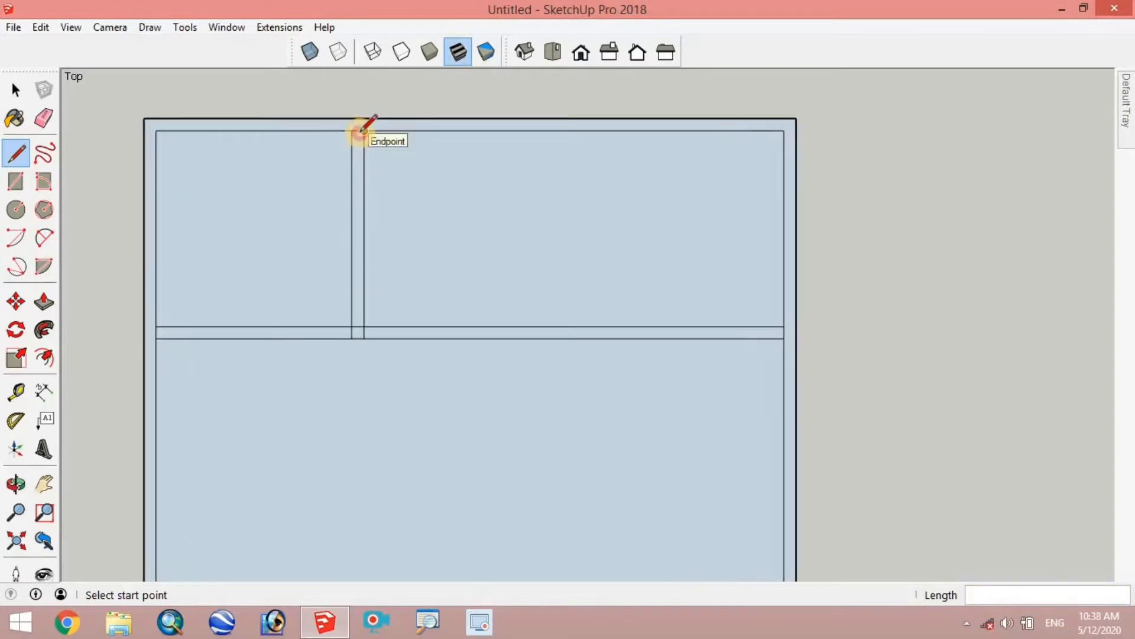
pyautogui.click(363, 131)
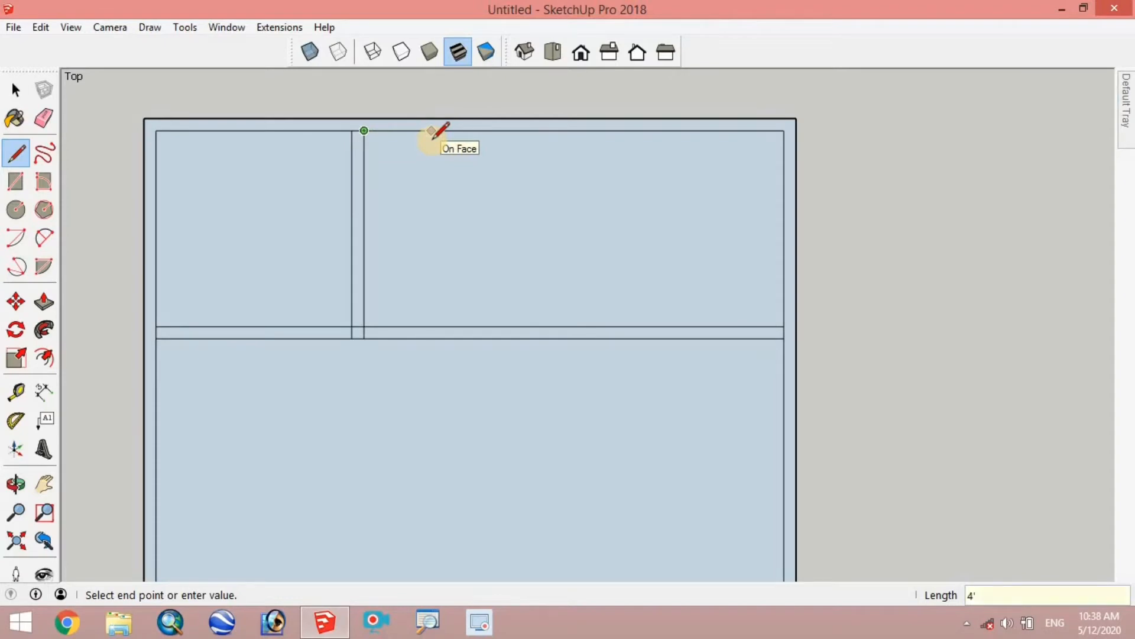
pyautogui.press('Escape')
pyautogui.click(429, 130)
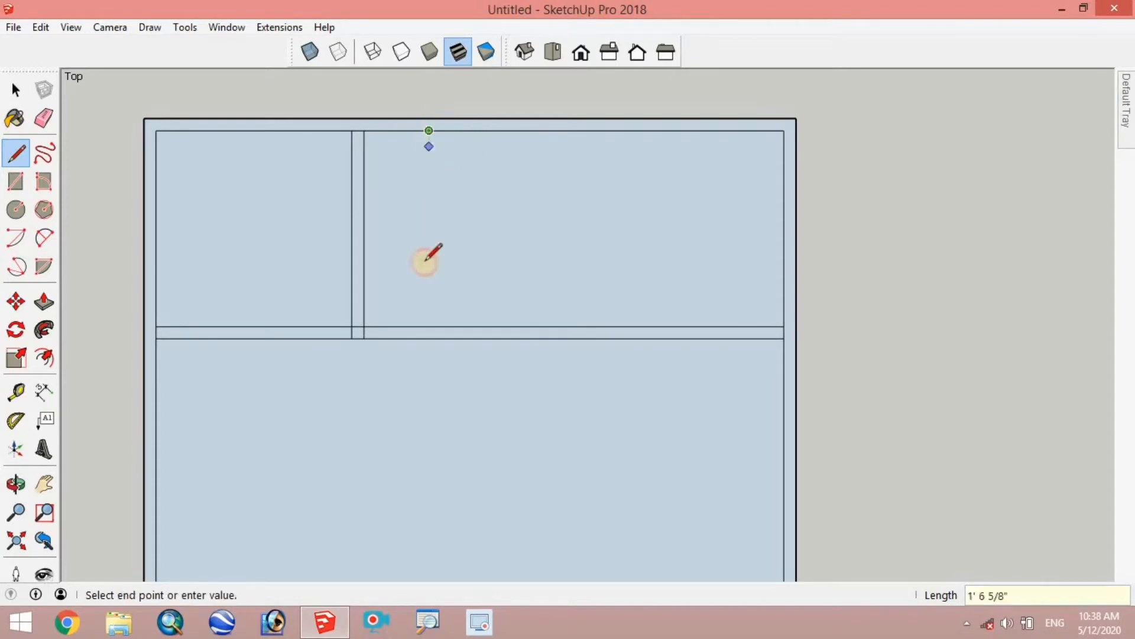
pyautogui.click(429, 326)
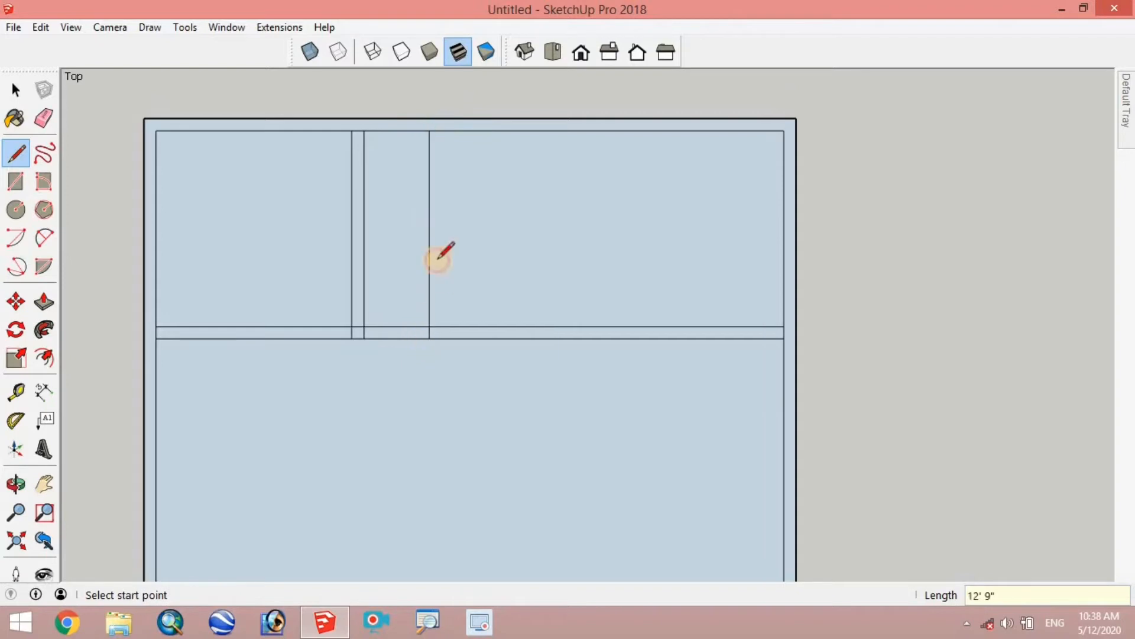
# Draw a parallel vertical line 4.5" to the right, down through the cross wall, to form a thin partition.
pyautogui.click(429, 131)
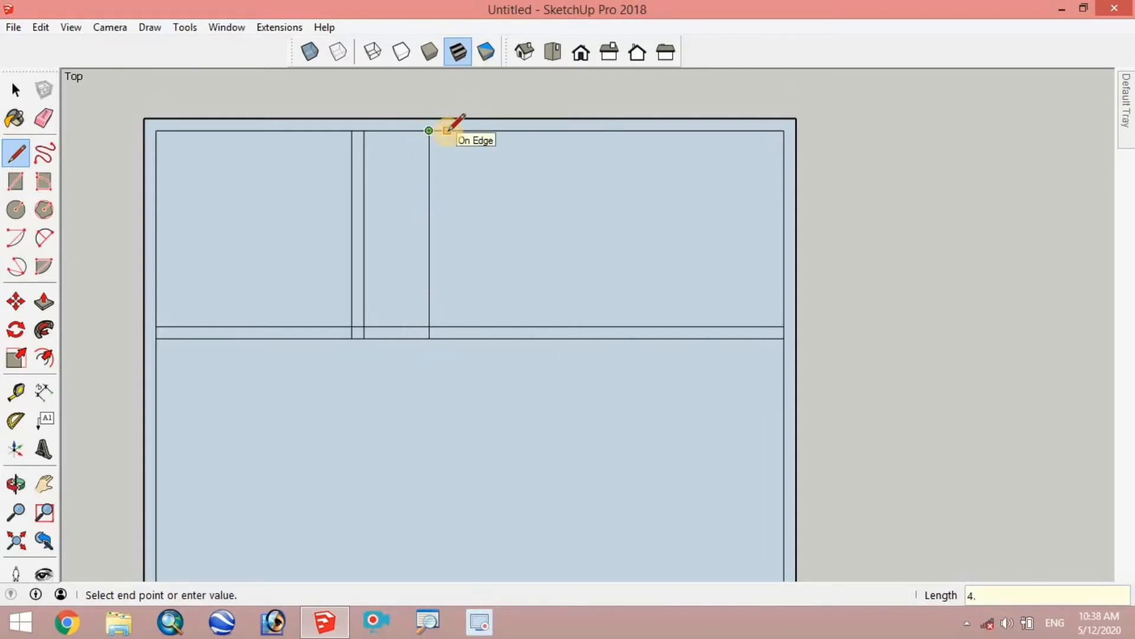
pyautogui.press('Return')
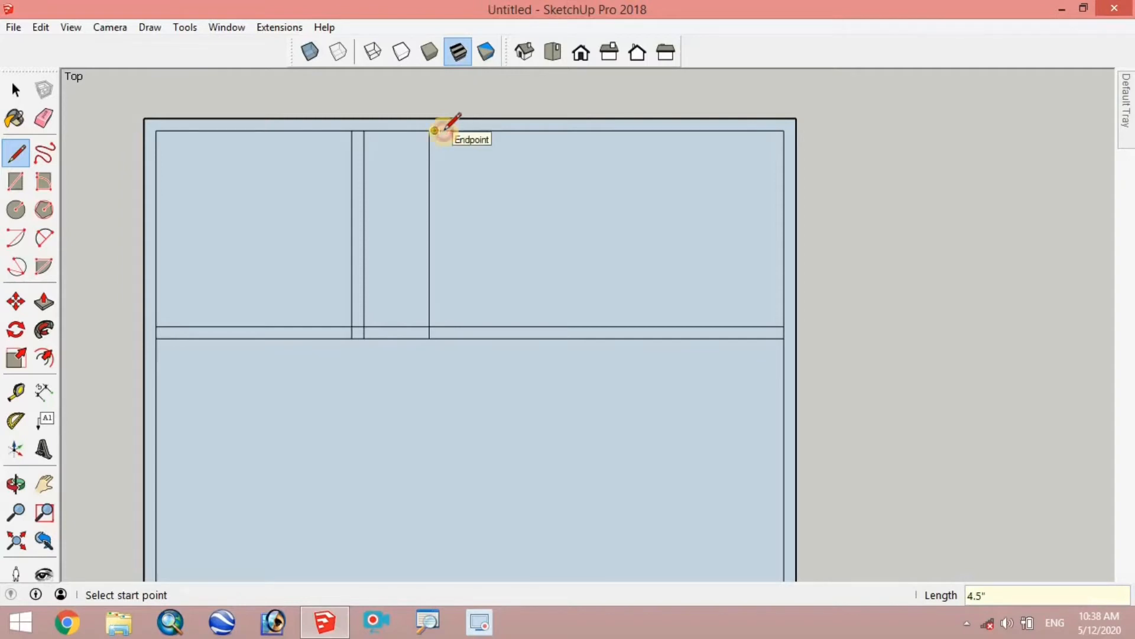
pyautogui.click(435, 130)
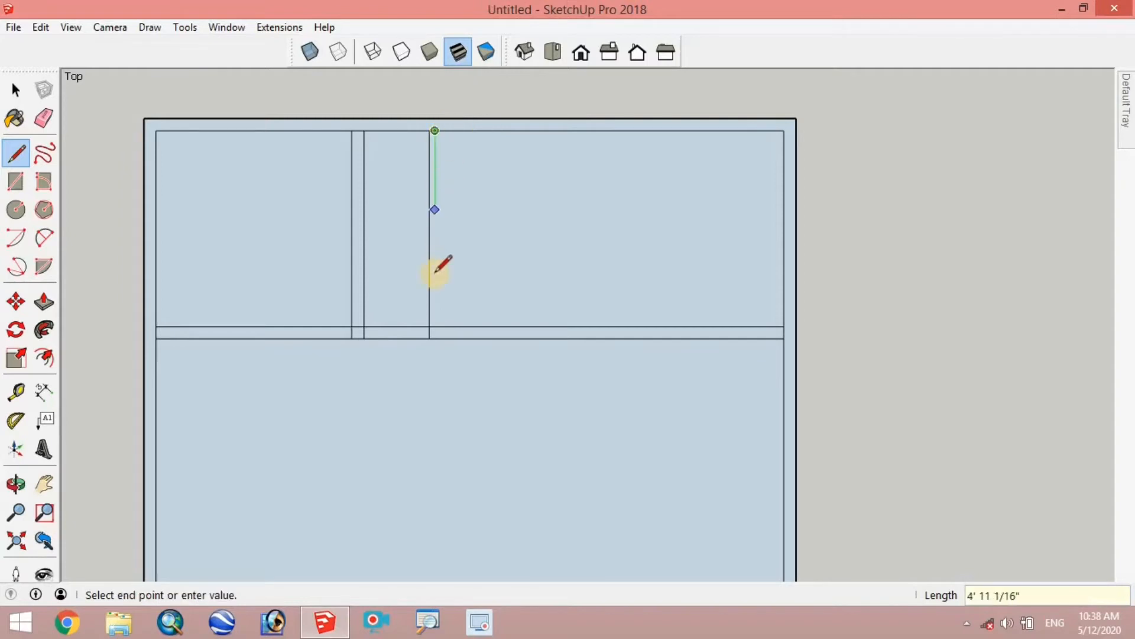
pyautogui.click(435, 326)
# Mark 4' along the top inner edge from the thin partition's right side and draw a vertical line down through the cross wall.
pyautogui.click(435, 130)
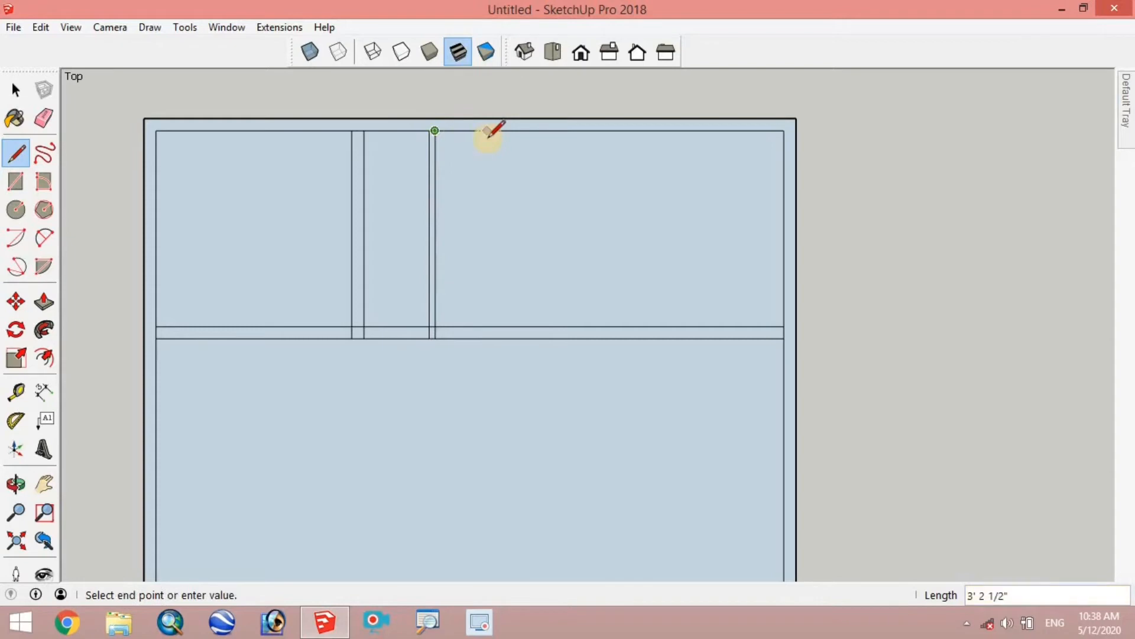
pyautogui.press('Return')
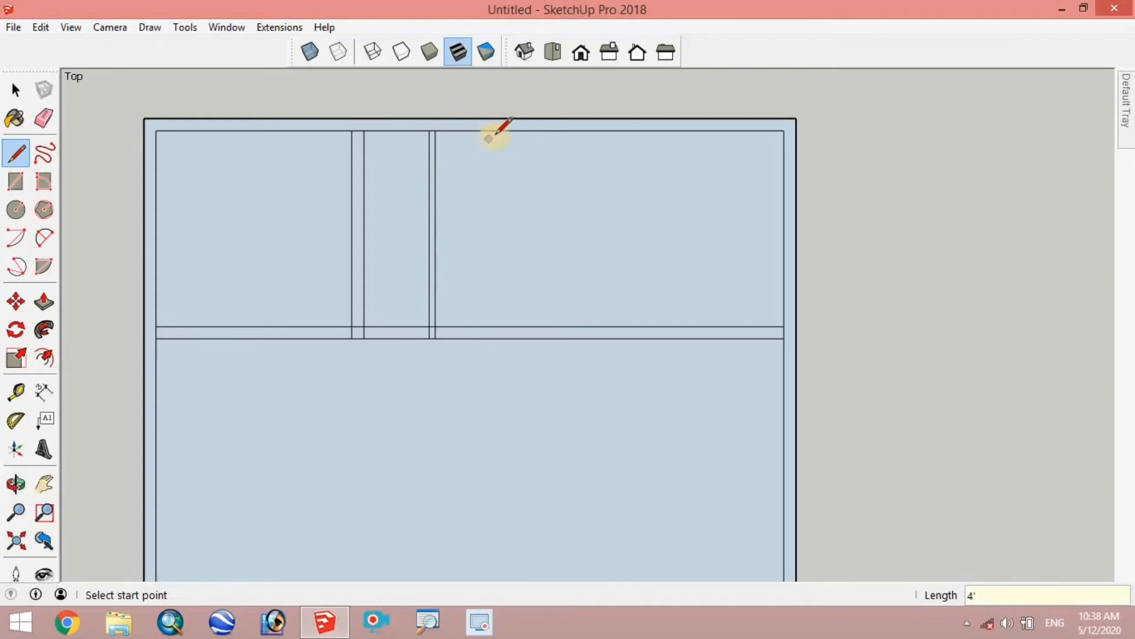
pyautogui.click(501, 130)
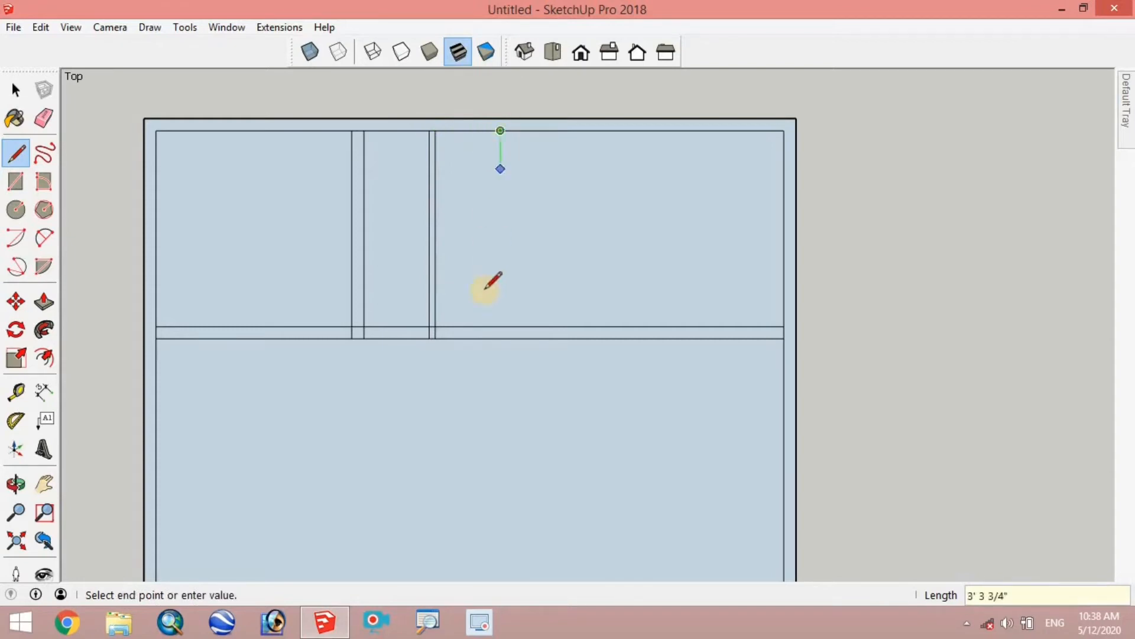
pyautogui.click(501, 339)
# Draw a parallel vertical line 9" to the right of the last one, down through the cross wall, to form the third partition.
pyautogui.click(501, 130)
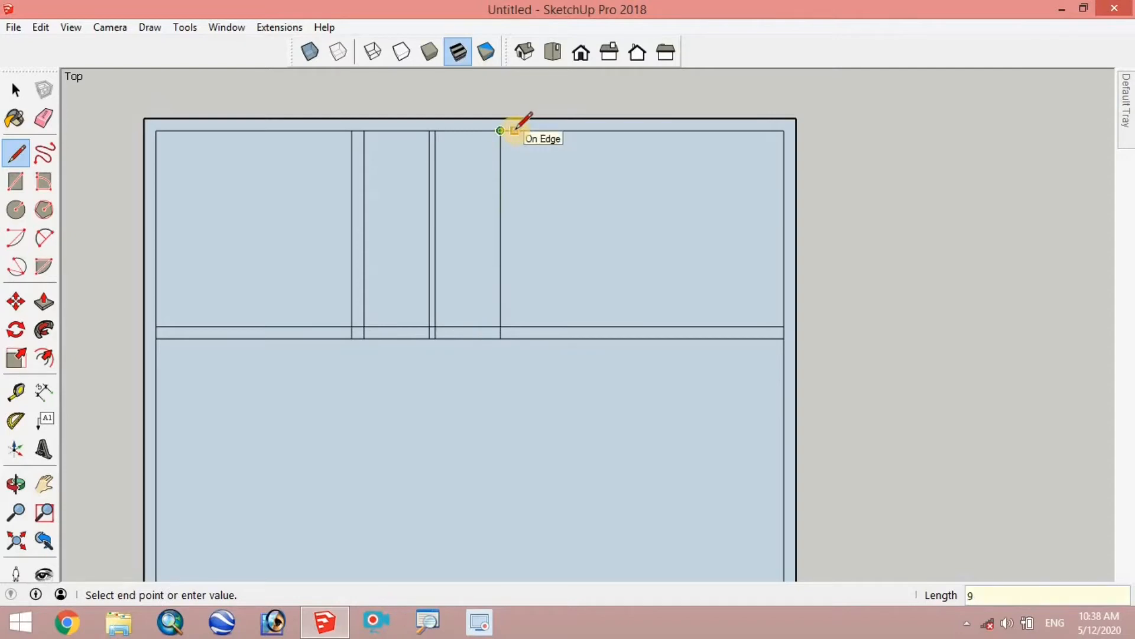
pyautogui.press('Return')
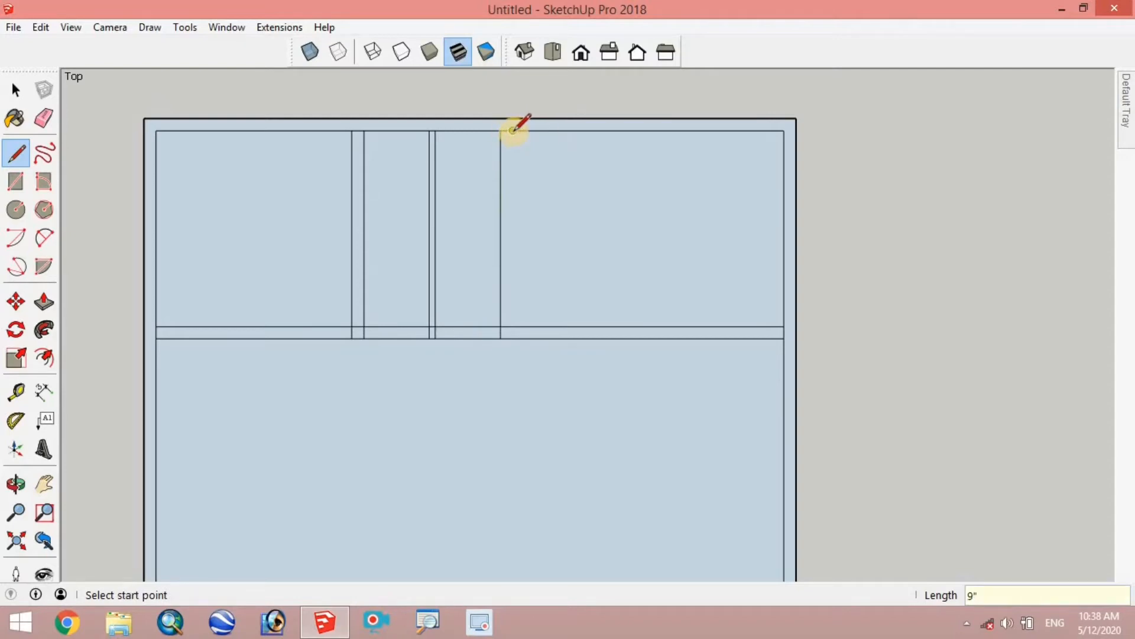
pyautogui.click(513, 130)
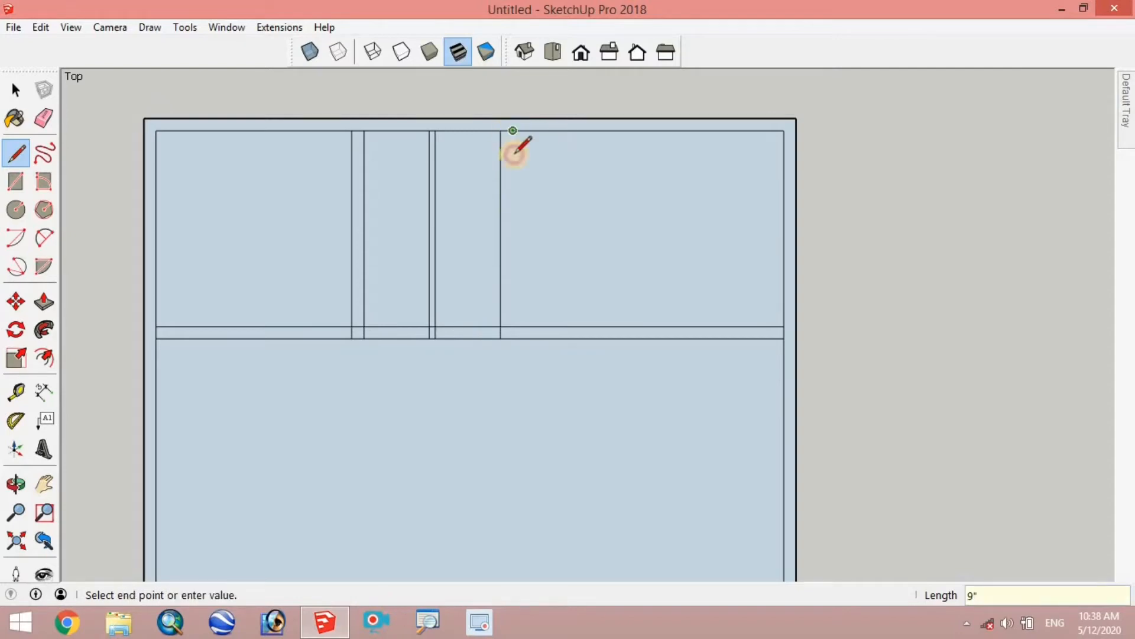
pyautogui.click(513, 338)
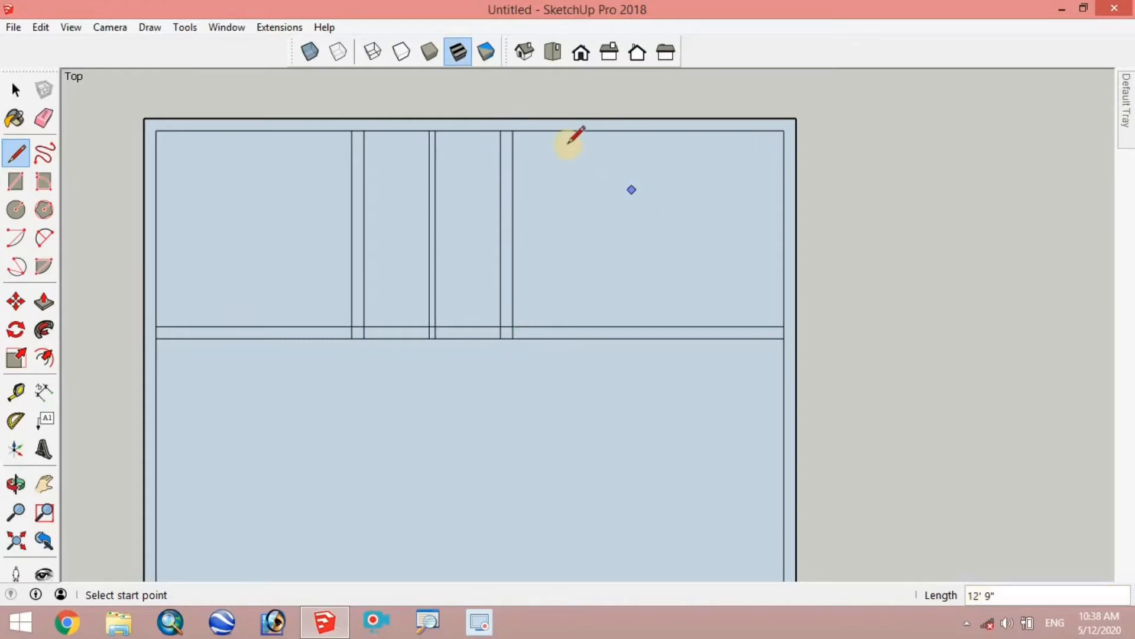
# Mark 13' along the top inner edge from the third partition's right side and draw a vertical line down through the cross wall.
pyautogui.click(513, 130)
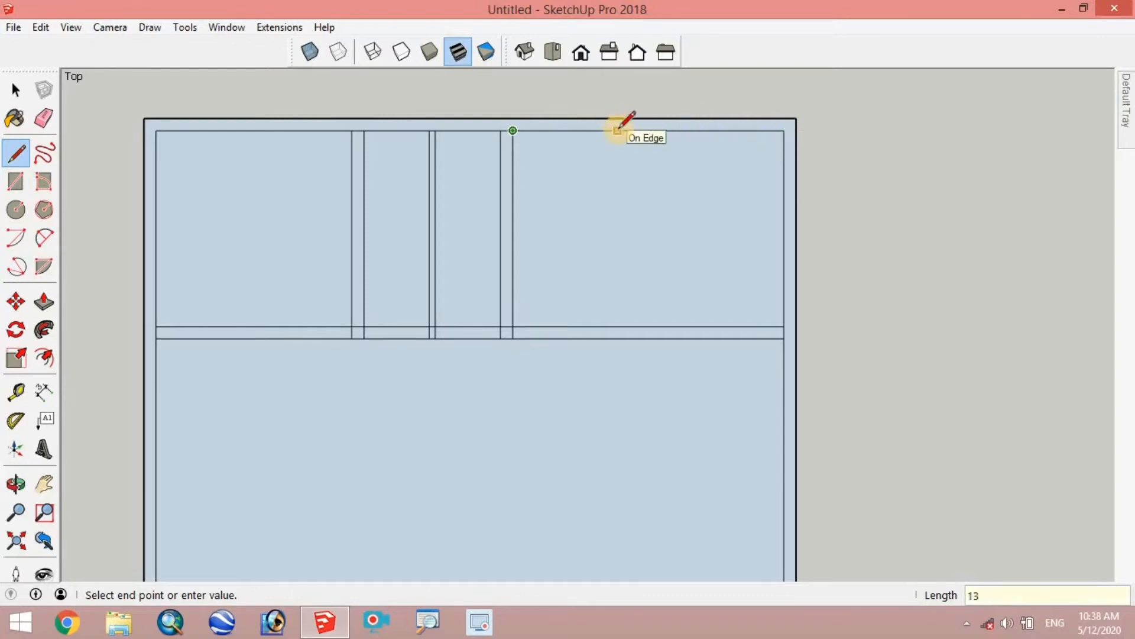
pyautogui.press('Return')
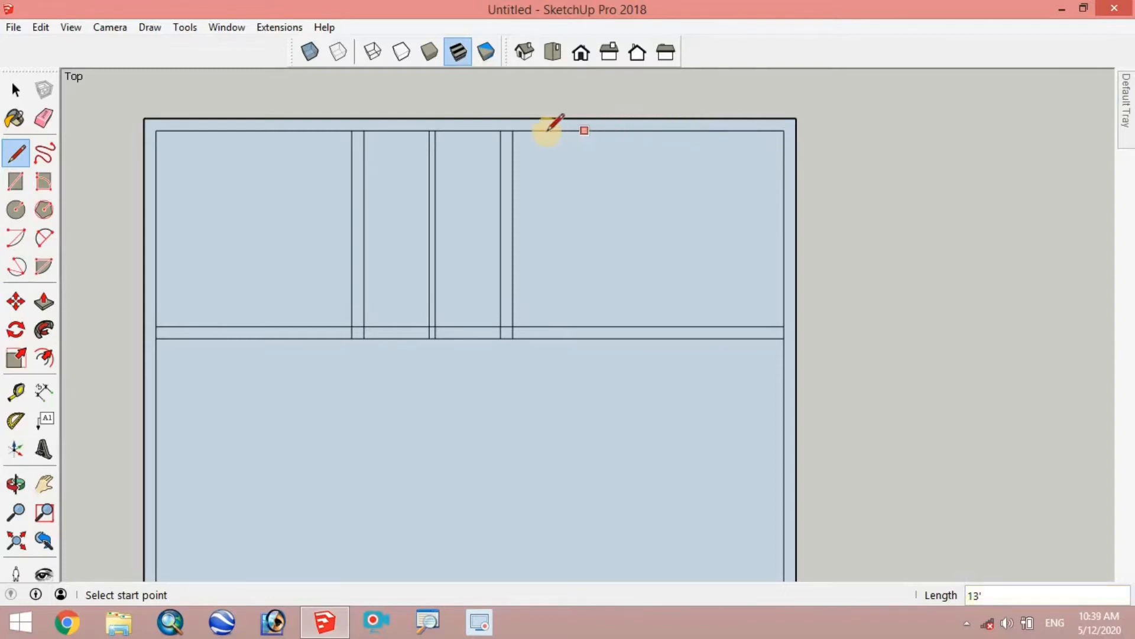
pyautogui.click(514, 131)
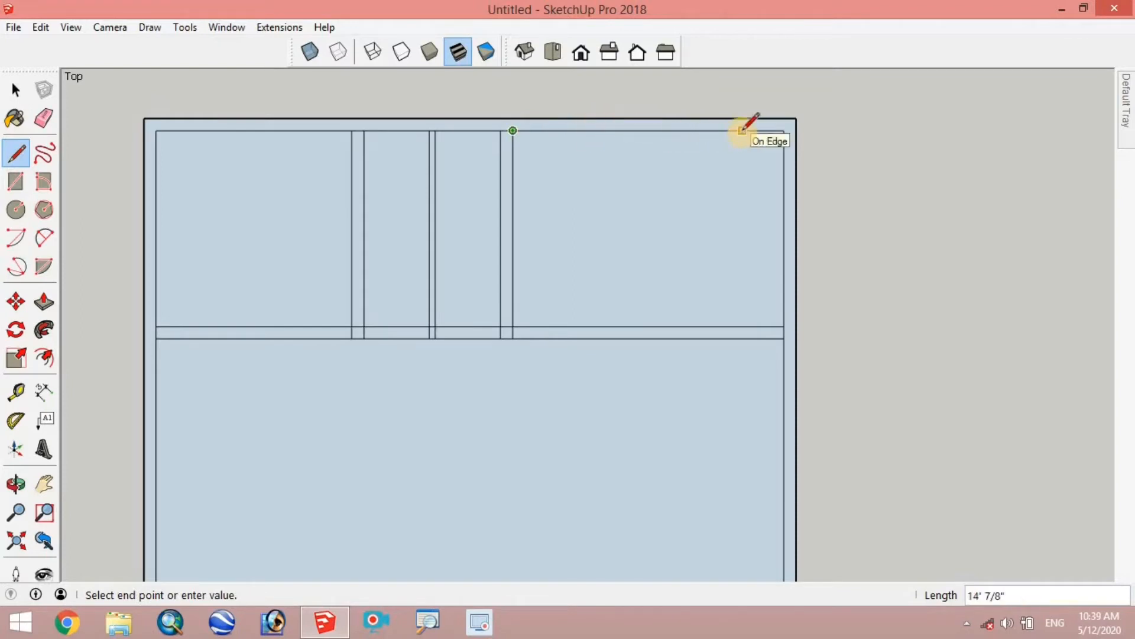
pyautogui.click(725, 130)
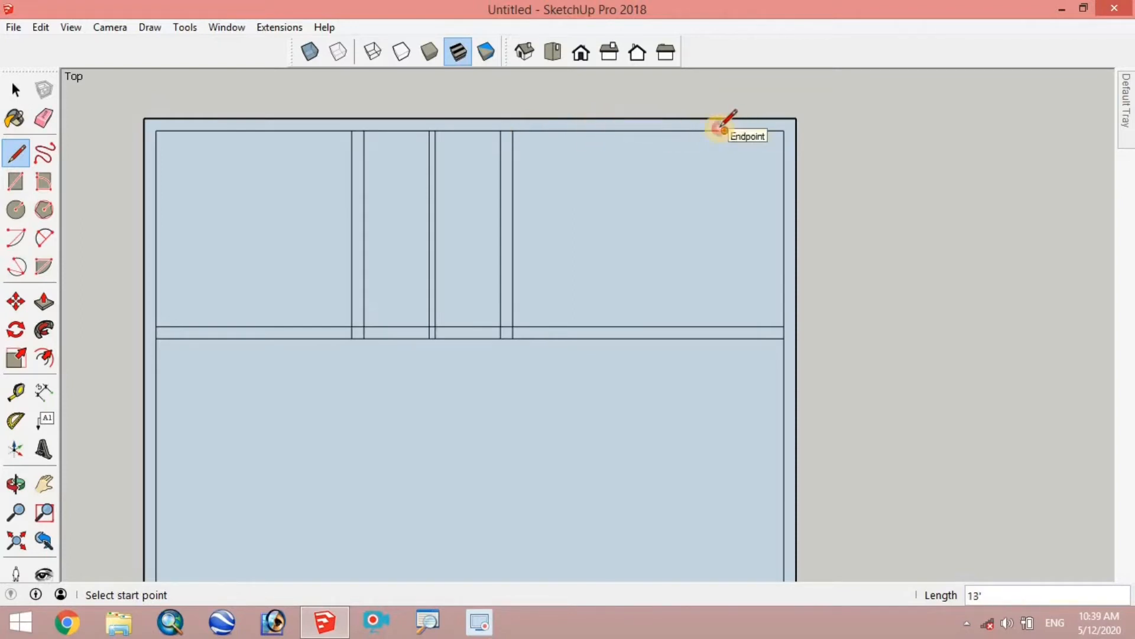
pyautogui.click(725, 130)
pyautogui.click(725, 338)
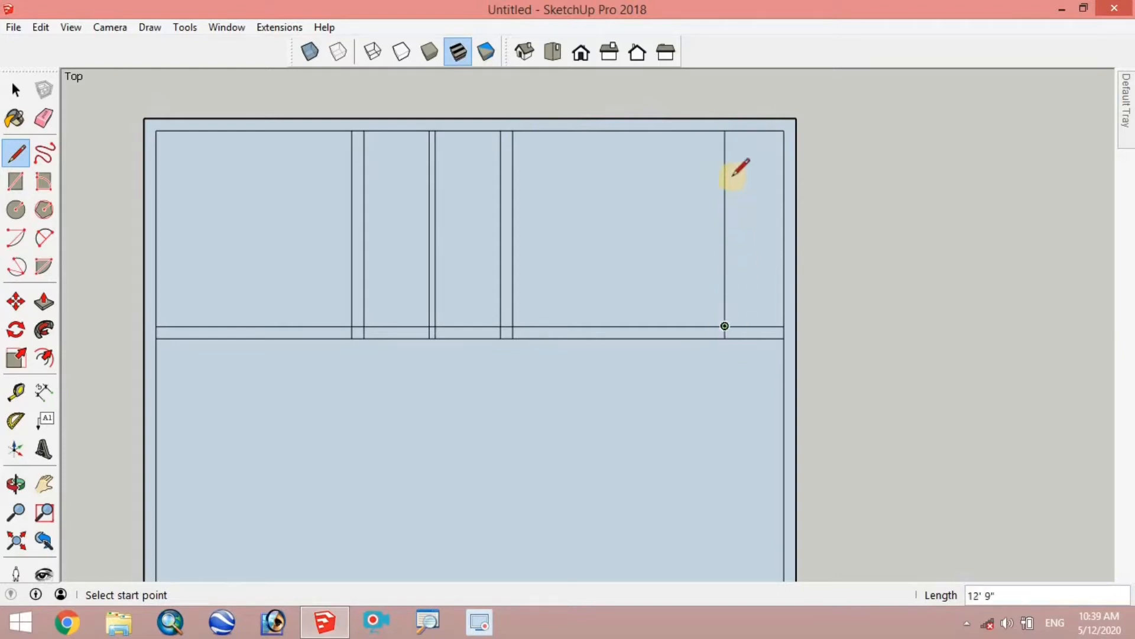
# Draw a parallel vertical line 9" to the right of the last one, down through the cross wall, to form the fourth partition.
pyautogui.scroll(2, 726, 149)
pyautogui.click(723, 119)
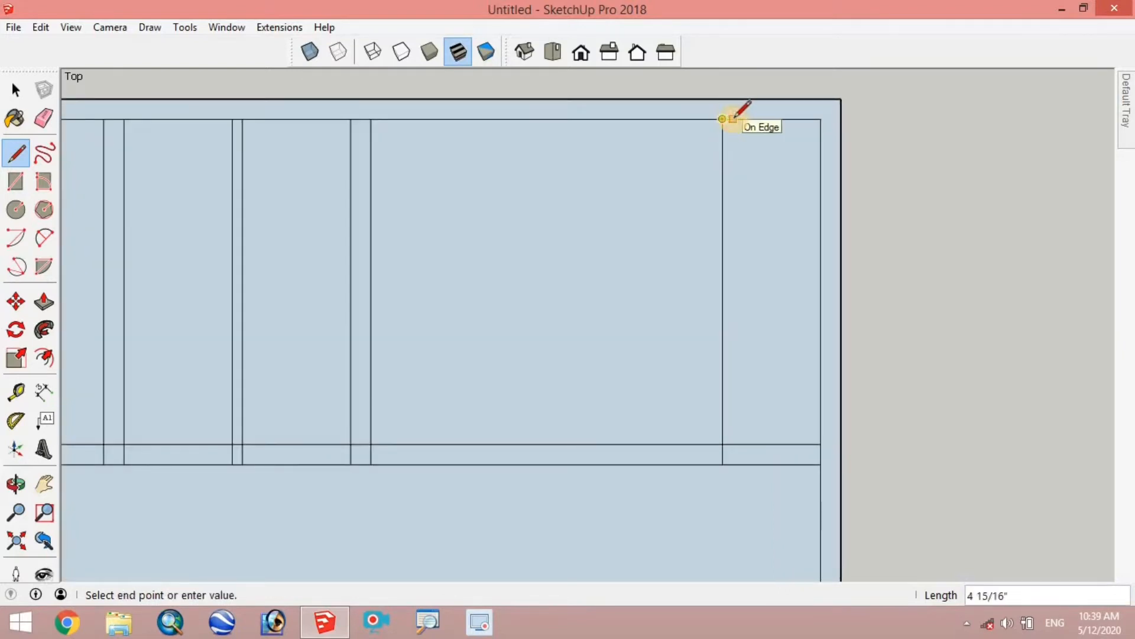
pyautogui.press('Return')
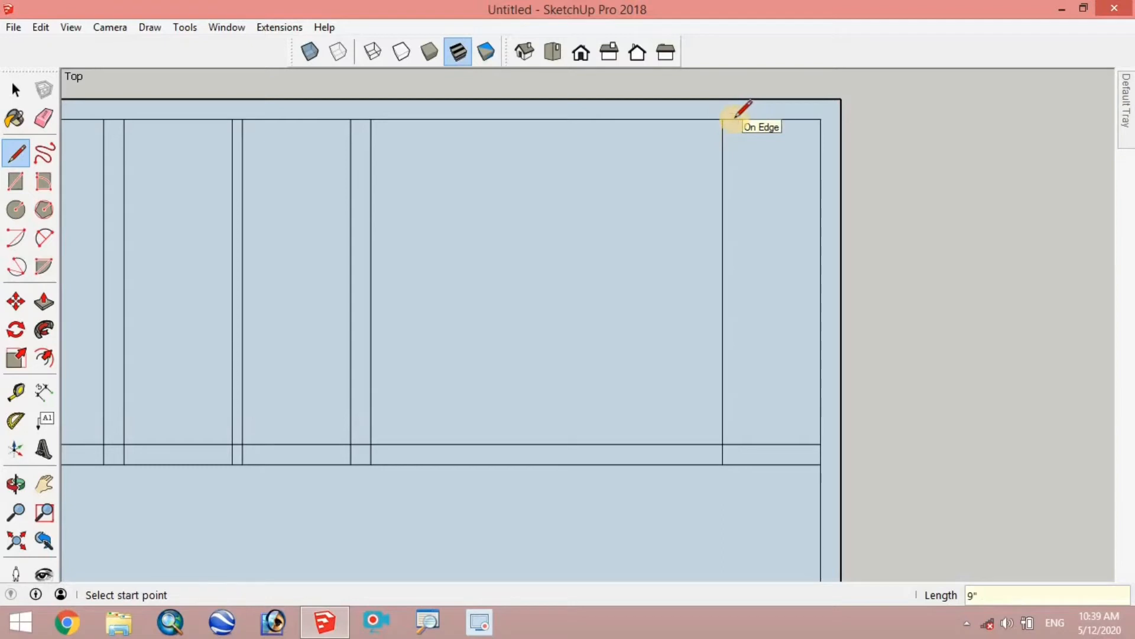
pyautogui.click(744, 119)
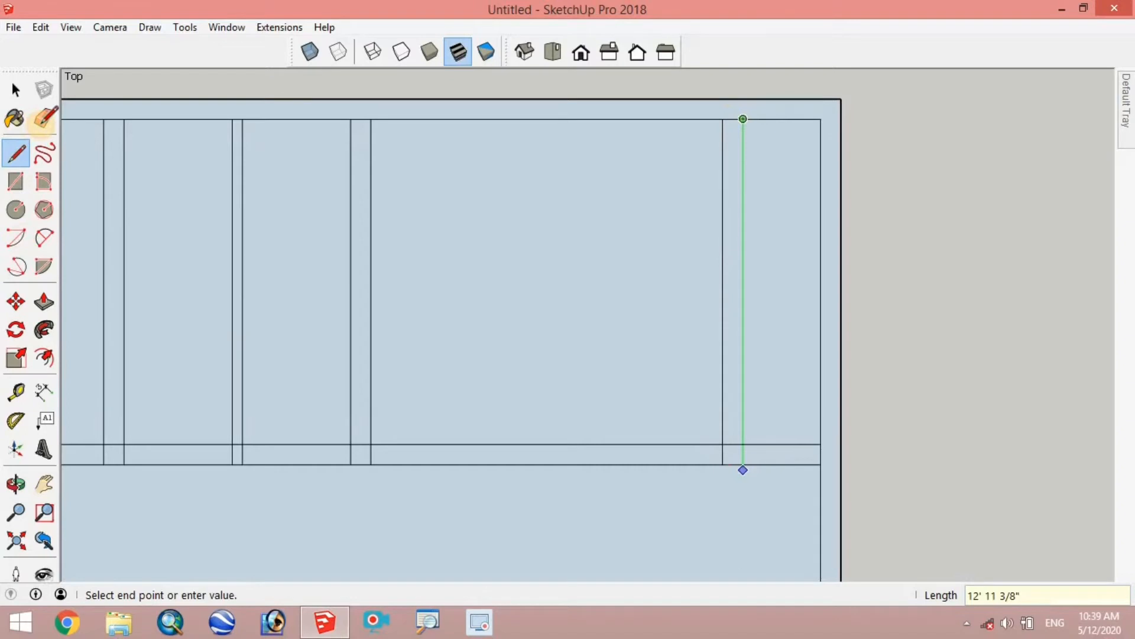
pyautogui.press('space')
pyautogui.scroll(-2, 739, 450)
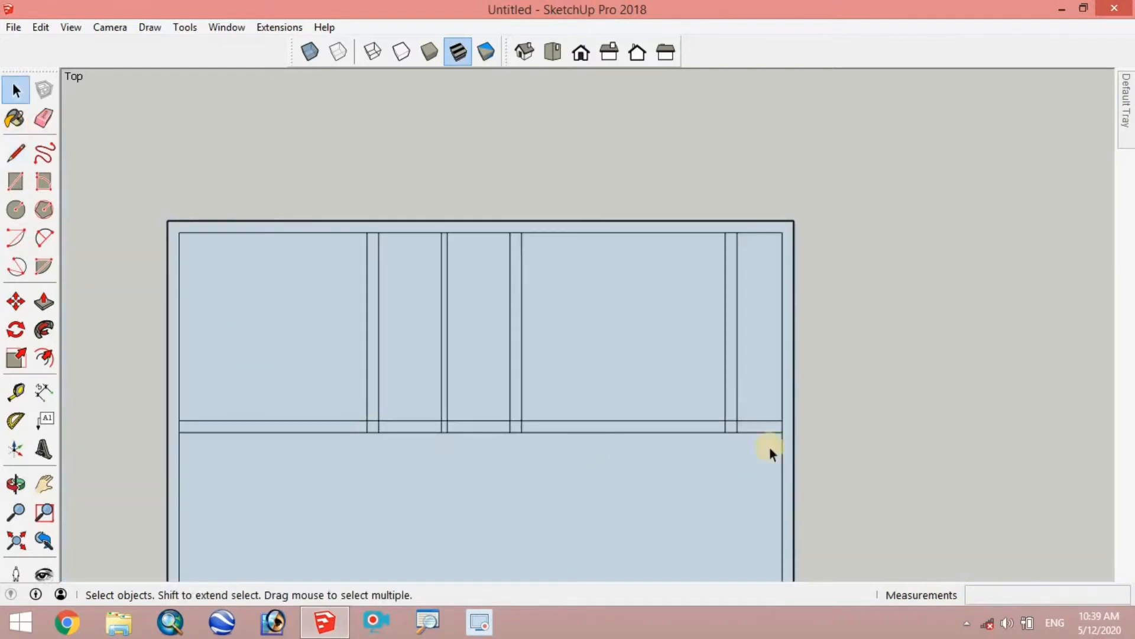
# Measure the gap between the fourth partition's right side and the right outer wall along the top inner edge.
pyautogui.scroll(1, 763, 438)
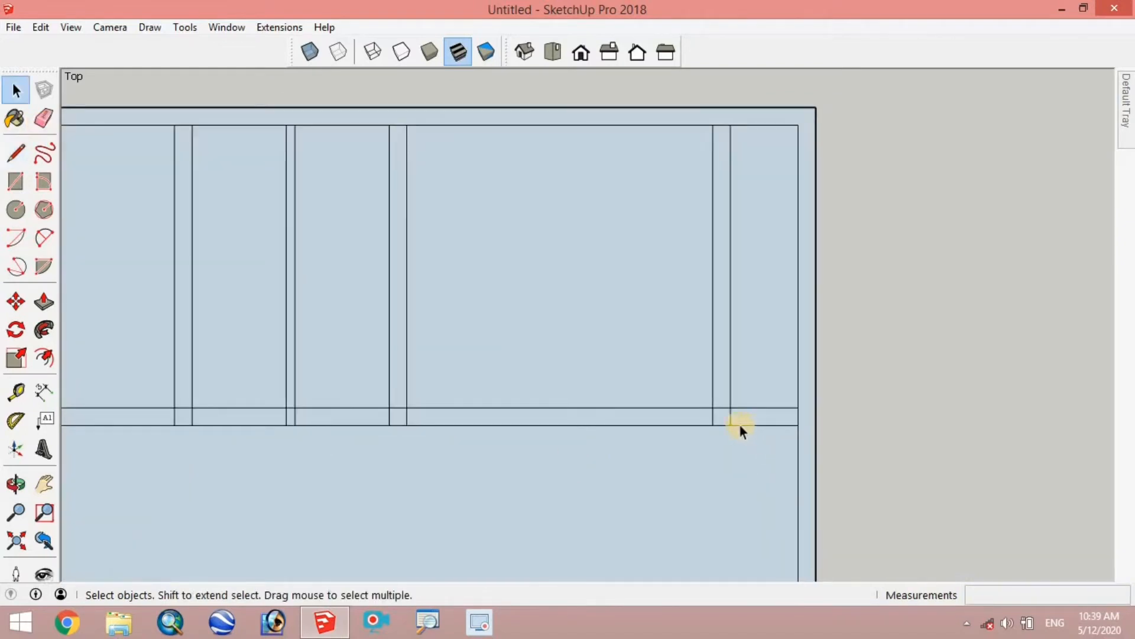
pyautogui.click(15, 153)
pyautogui.click(731, 125)
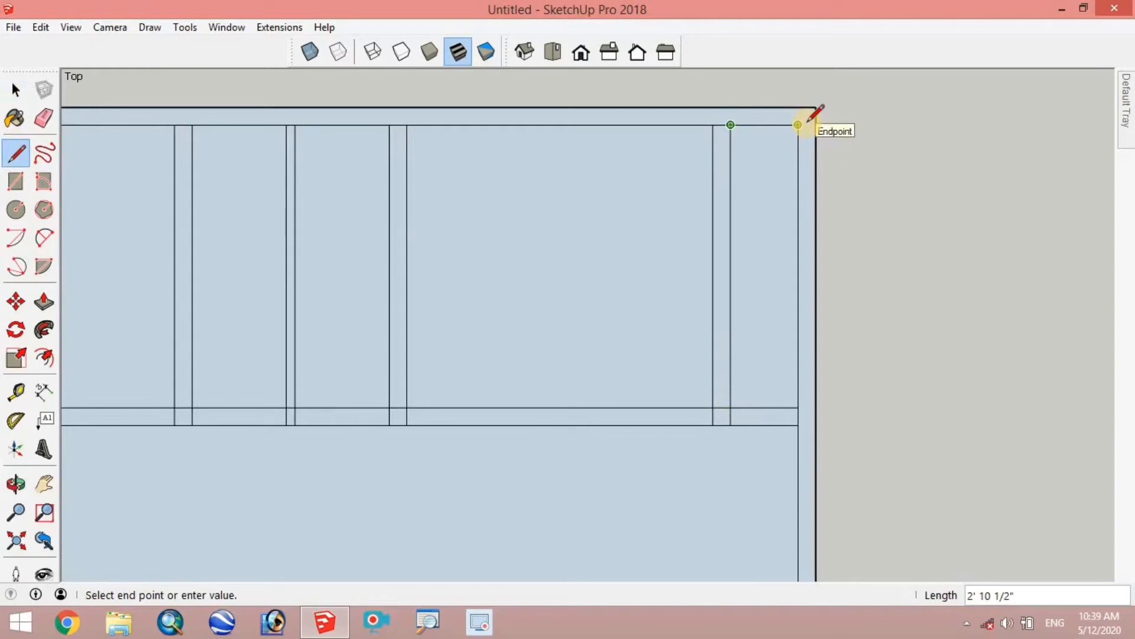
pyautogui.click(15, 90)
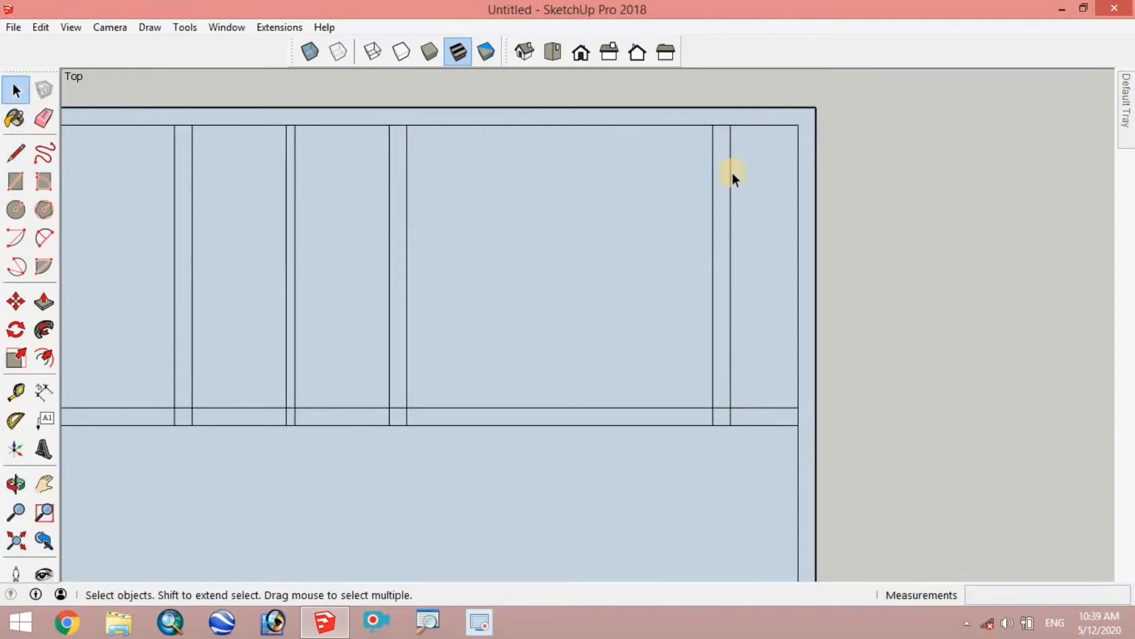
# Select the whole fourth partition, including its part across the cross wall, and activate Move.
pyautogui.moveTo(741, 289); pyautogui.dragTo(744, 440)
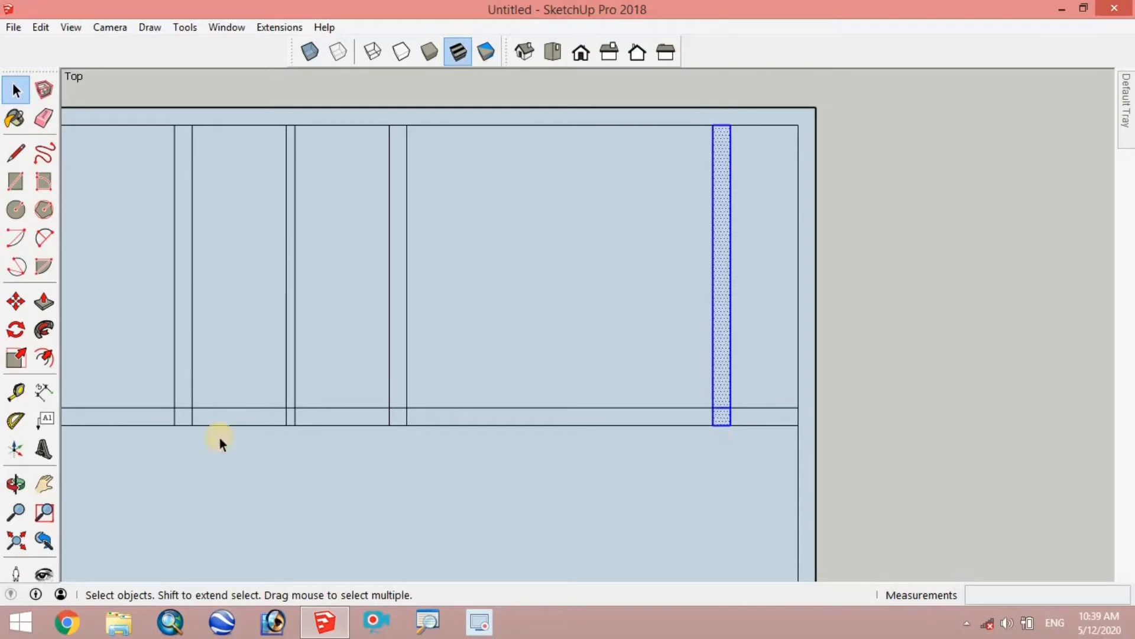
pyautogui.click(16, 302)
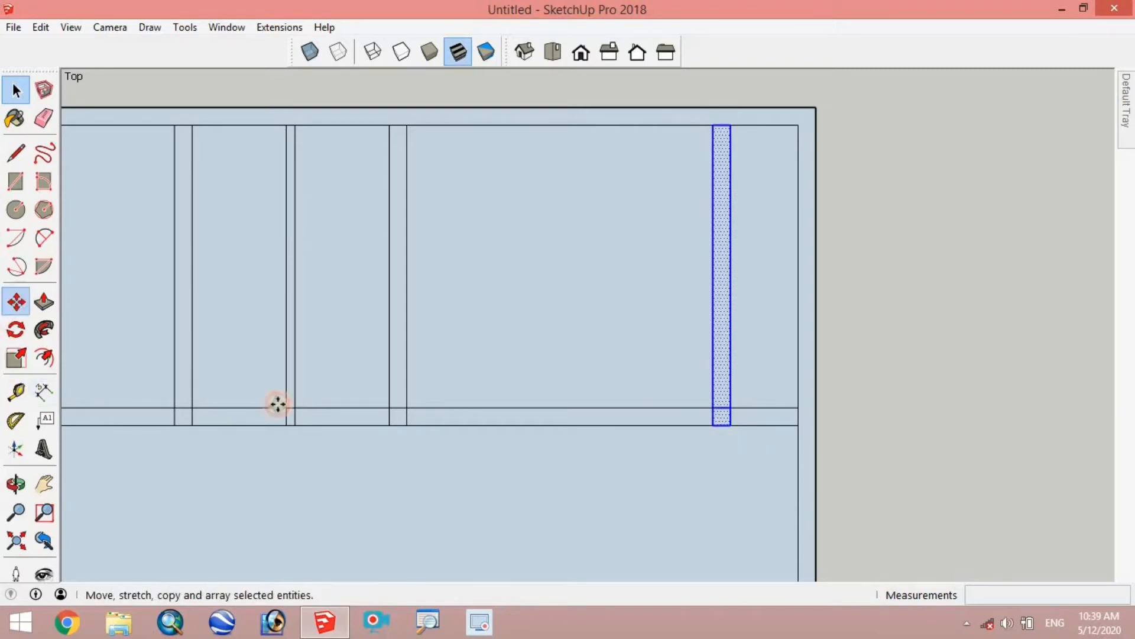
# Try to move the selected partition 12' to the left along the red axis, and undo the move.
pyautogui.click(711, 424)
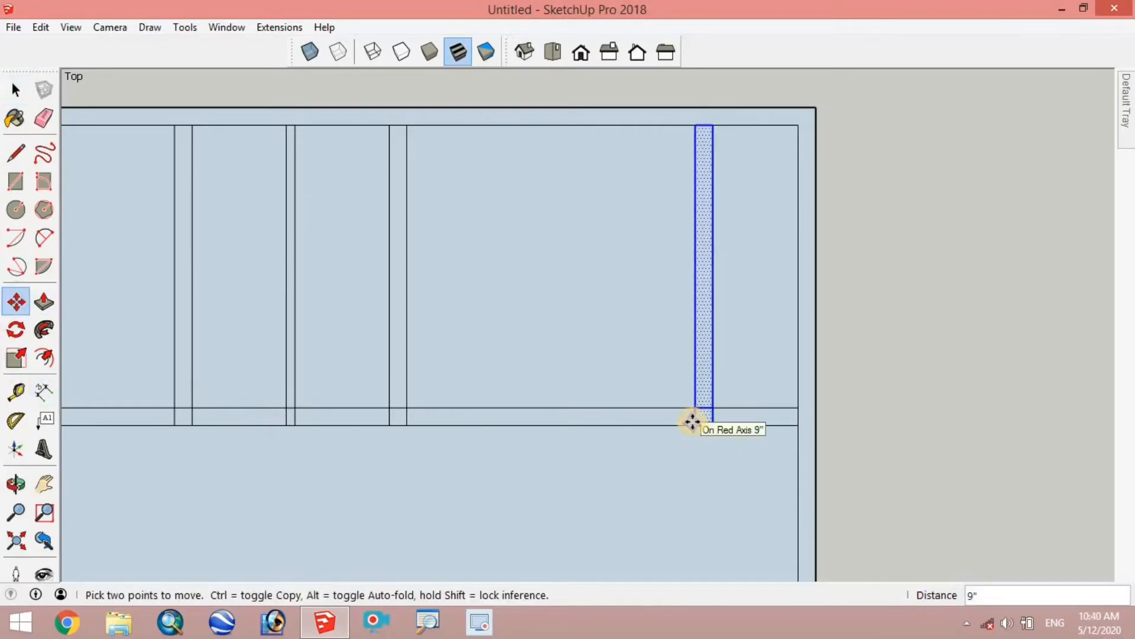
pyautogui.press('Return')
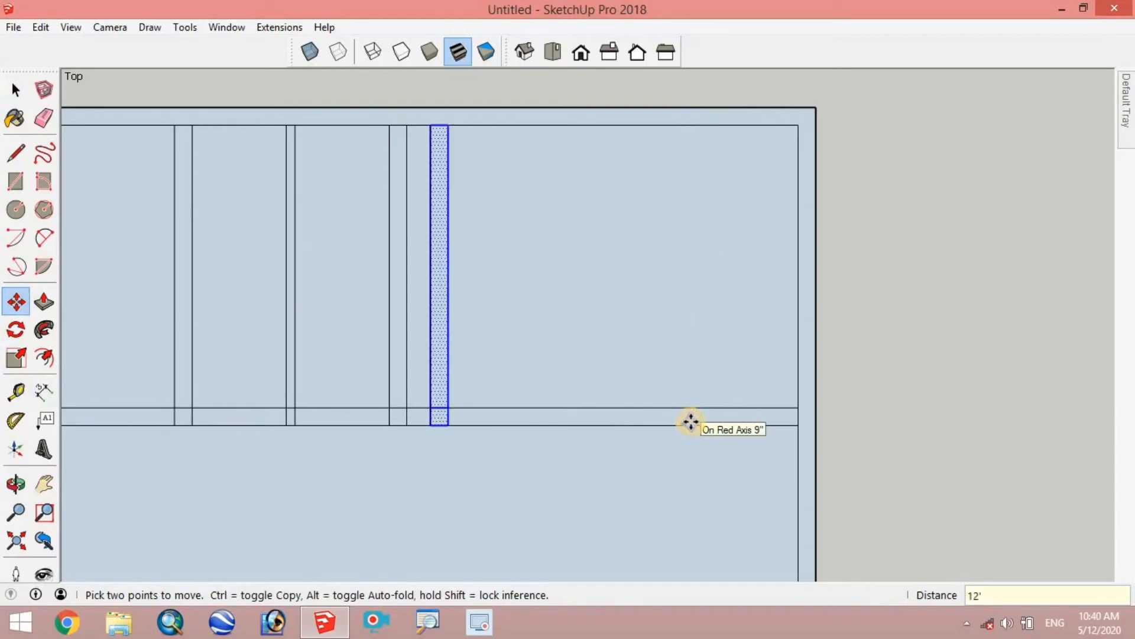
pyautogui.hotkey('ctrl', 'z')
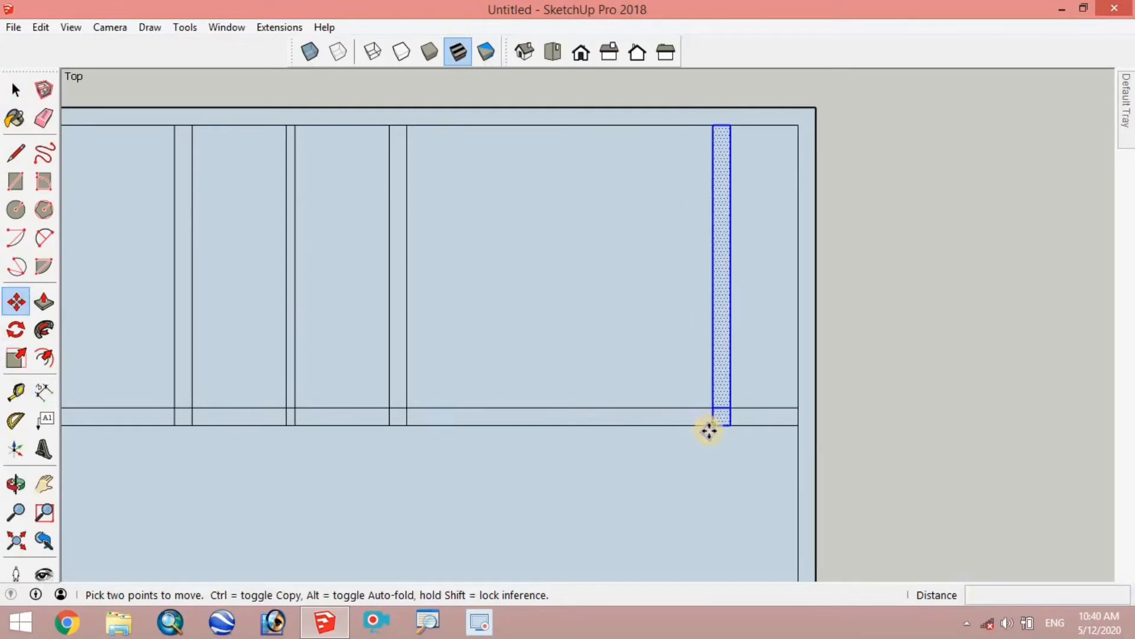
# Move the selected fourth partition 1' to the left along the red axis and clear the selection.
pyautogui.click(713, 430)
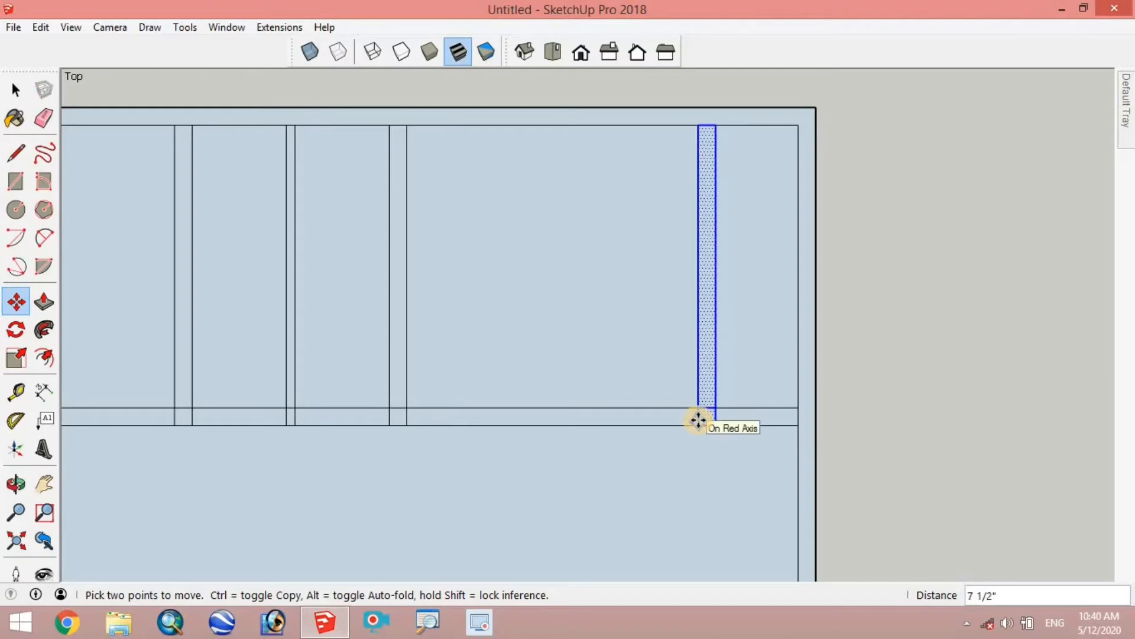
pyautogui.write("1'")
pyautogui.press('Return')
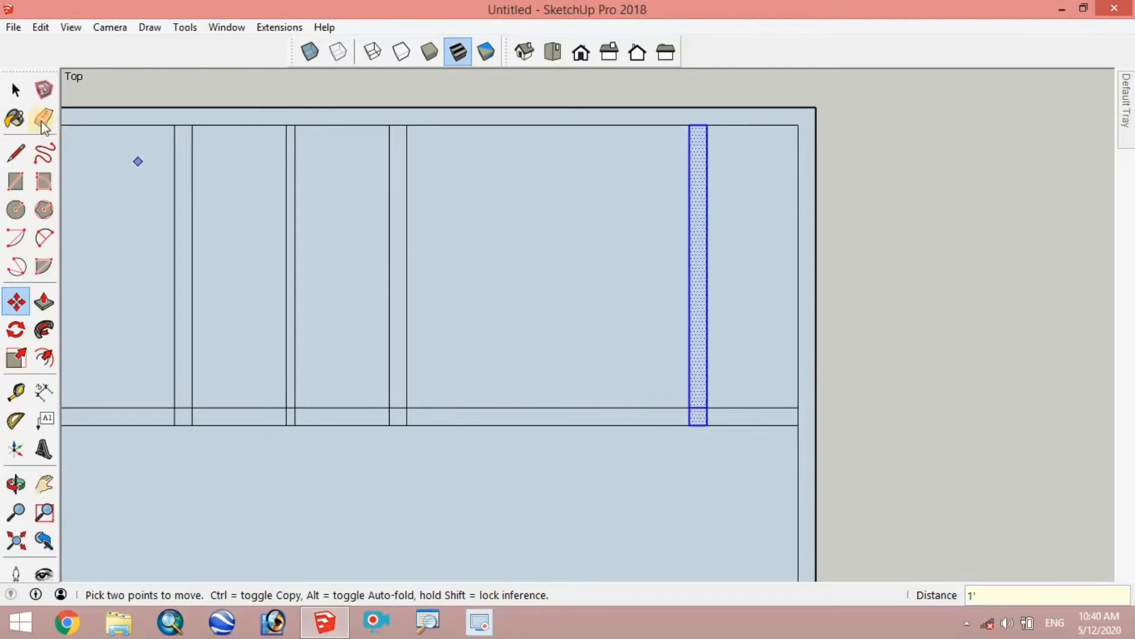
pyautogui.click(16, 91)
pyautogui.click(17, 96)
pyautogui.click(641, 275)
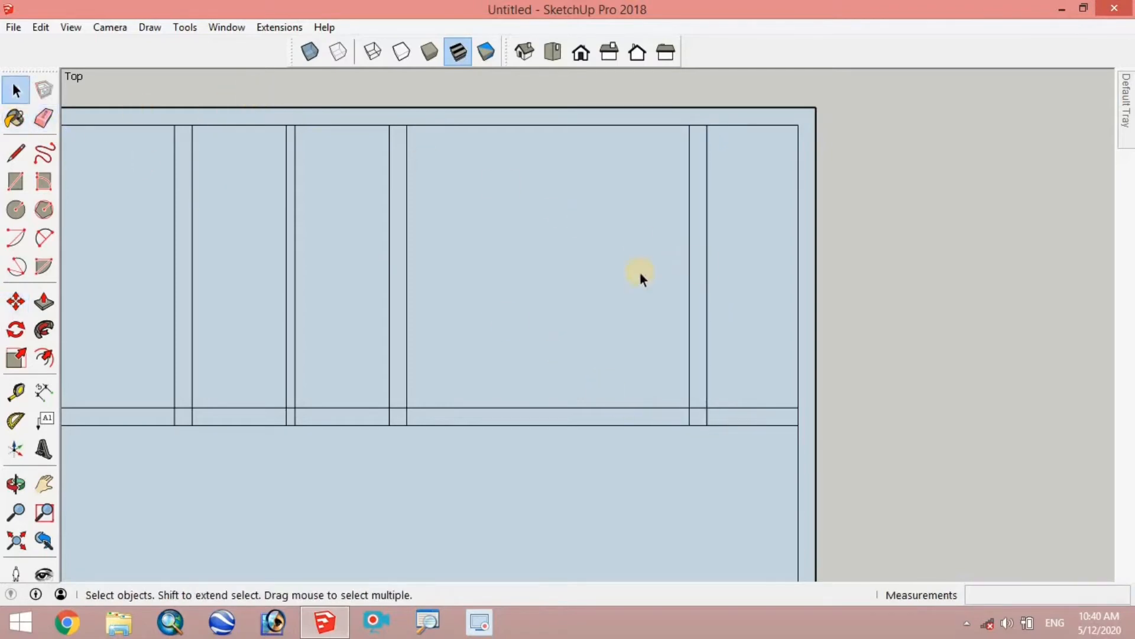
# Measure the width of the narrow room between the moved partition and the right outer wall.
pyautogui.click(23, 155)
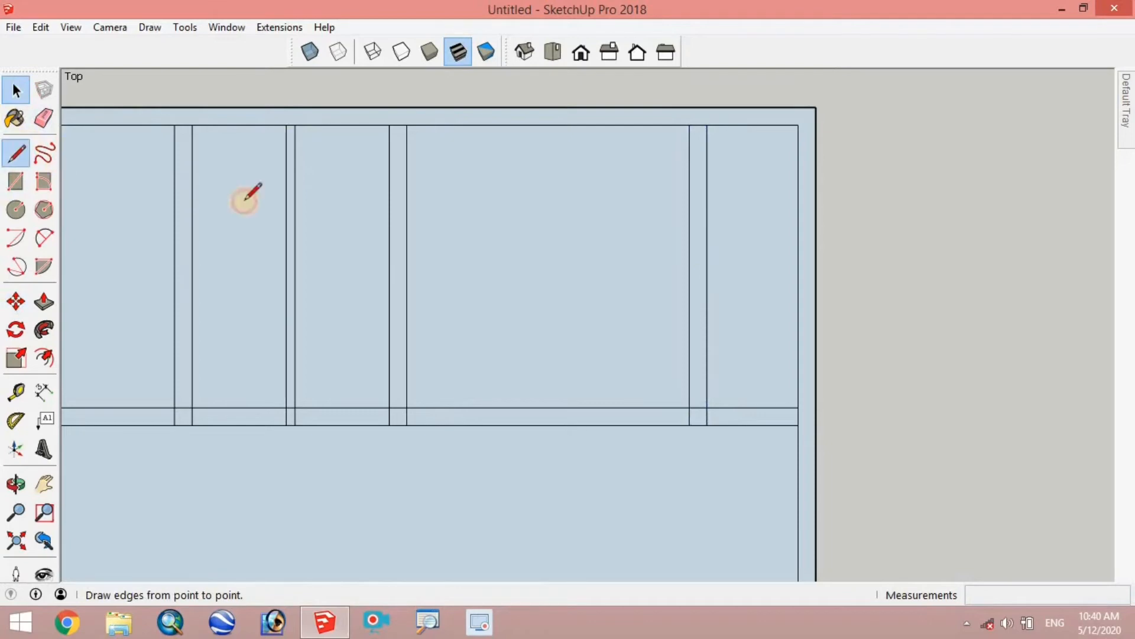
pyautogui.click(708, 126)
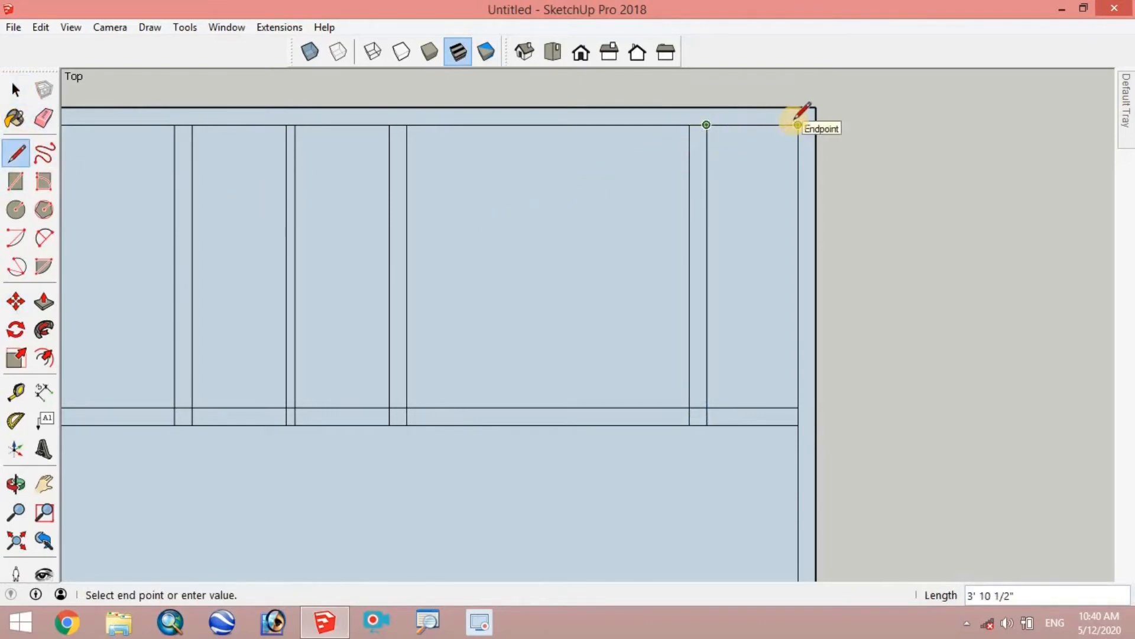
pyautogui.click(16, 90)
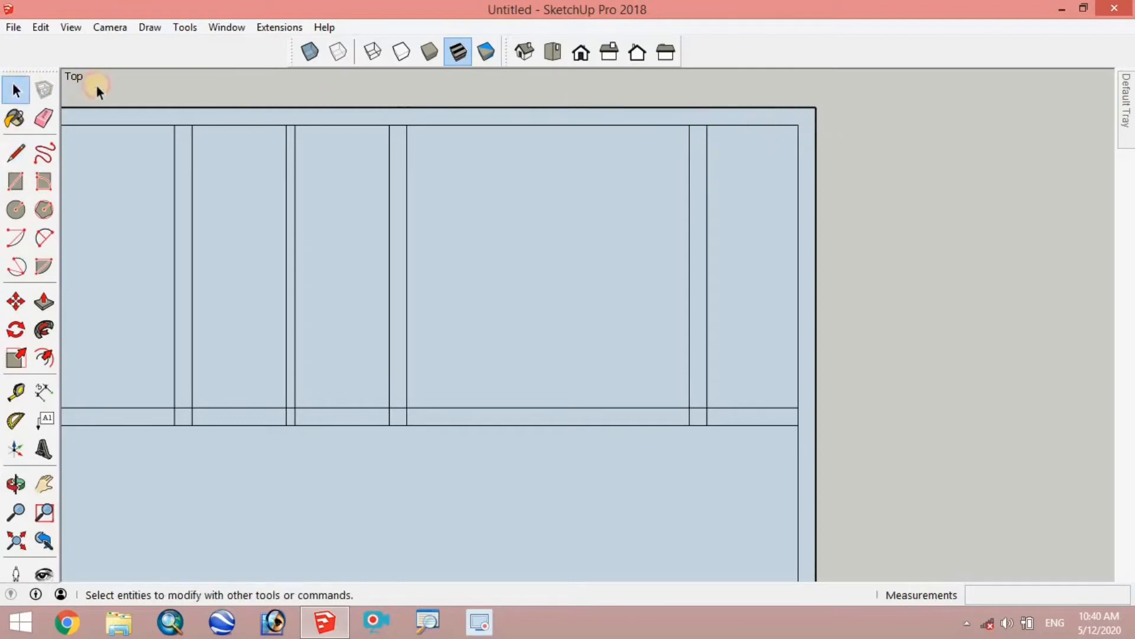
pyautogui.scroll(-5, 493, 219)
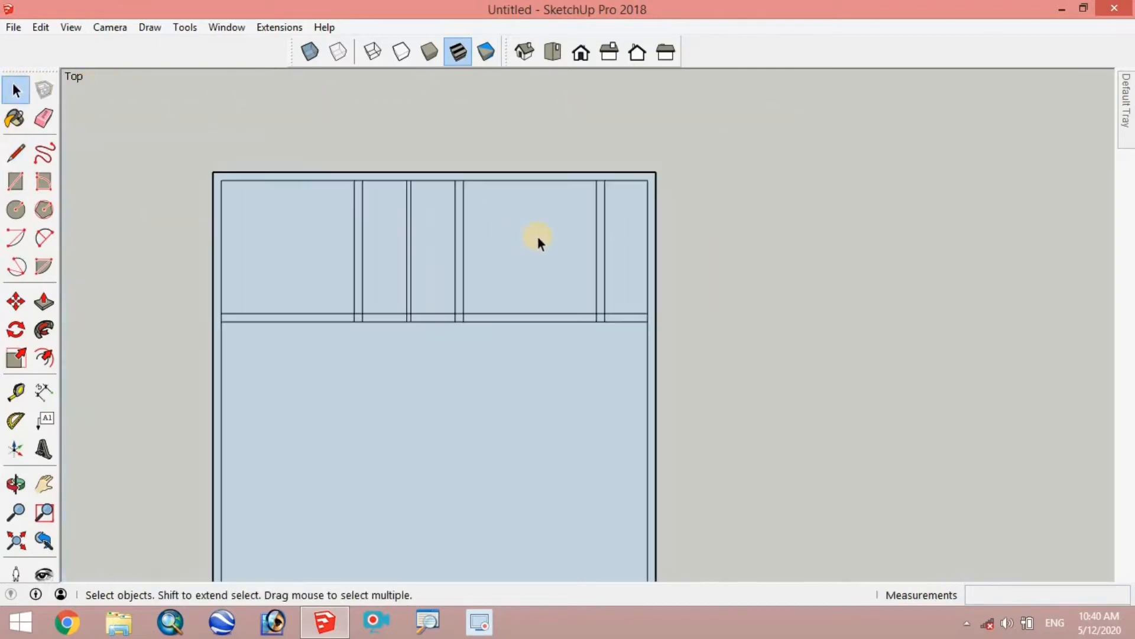
pyautogui.scroll(-2, 478, 118)
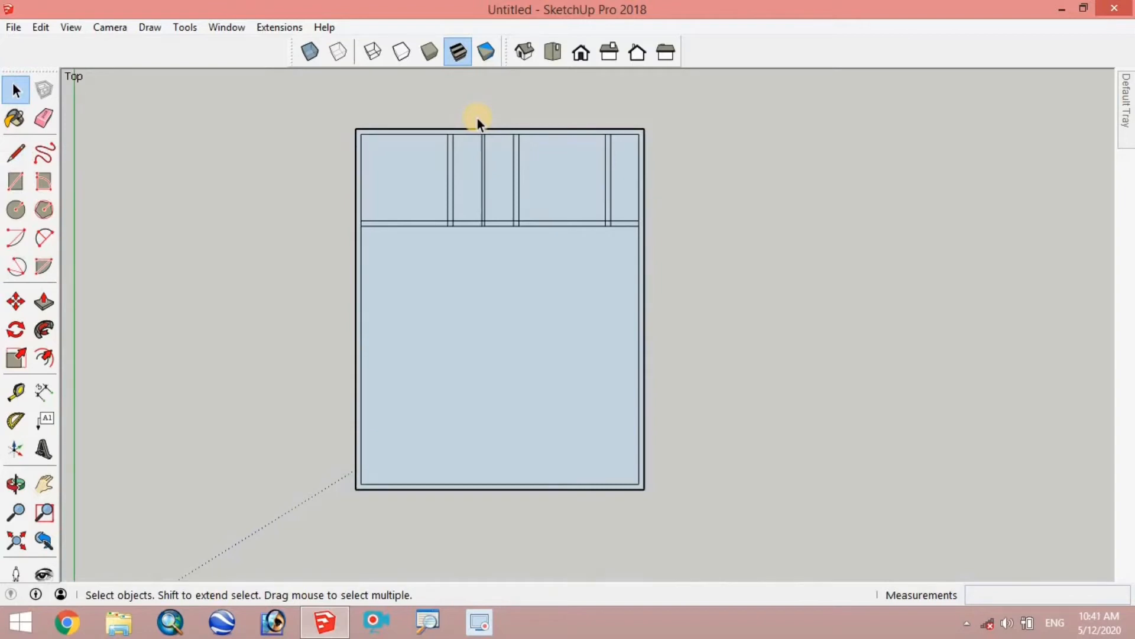
pyautogui.scroll(6, 495, 116)
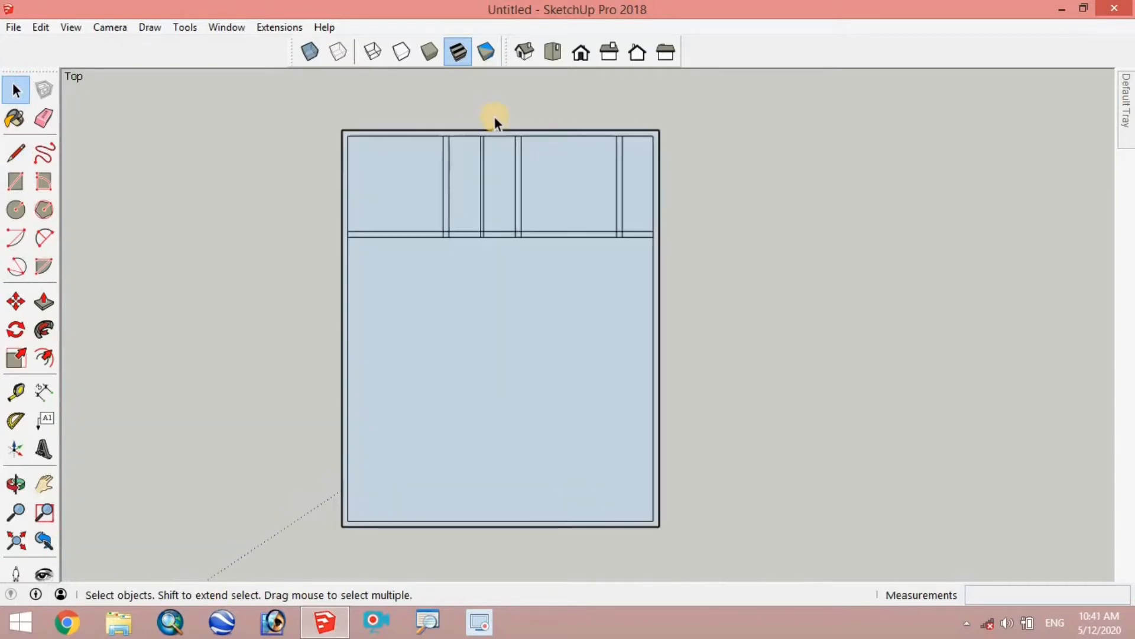
pyautogui.scroll(1, 456, 119)
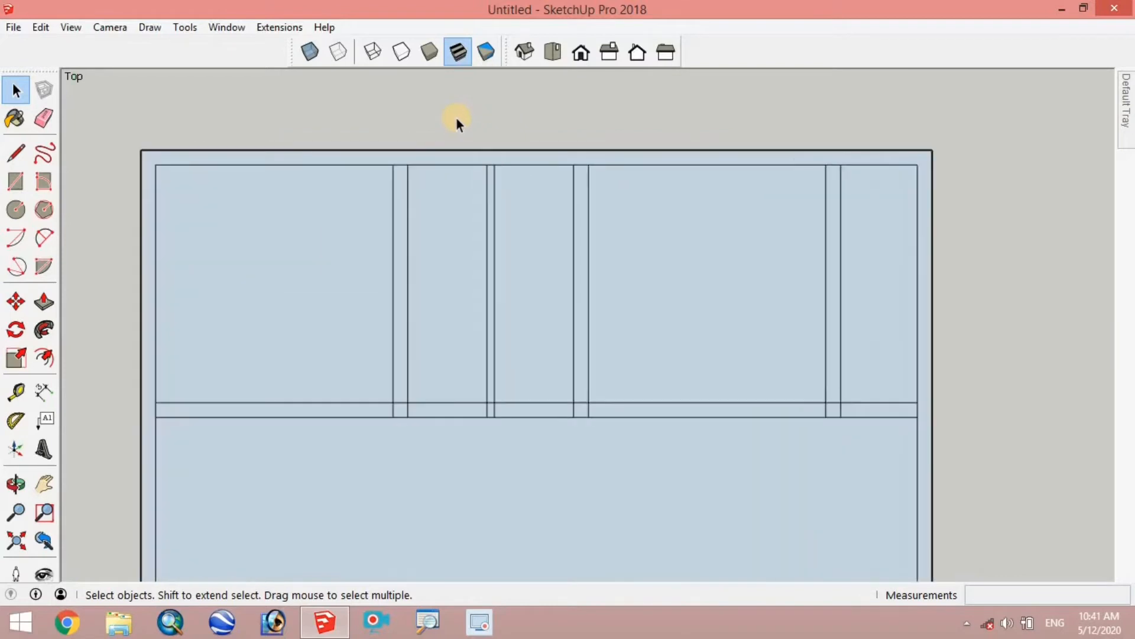
pyautogui.scroll(-1, 456, 119)
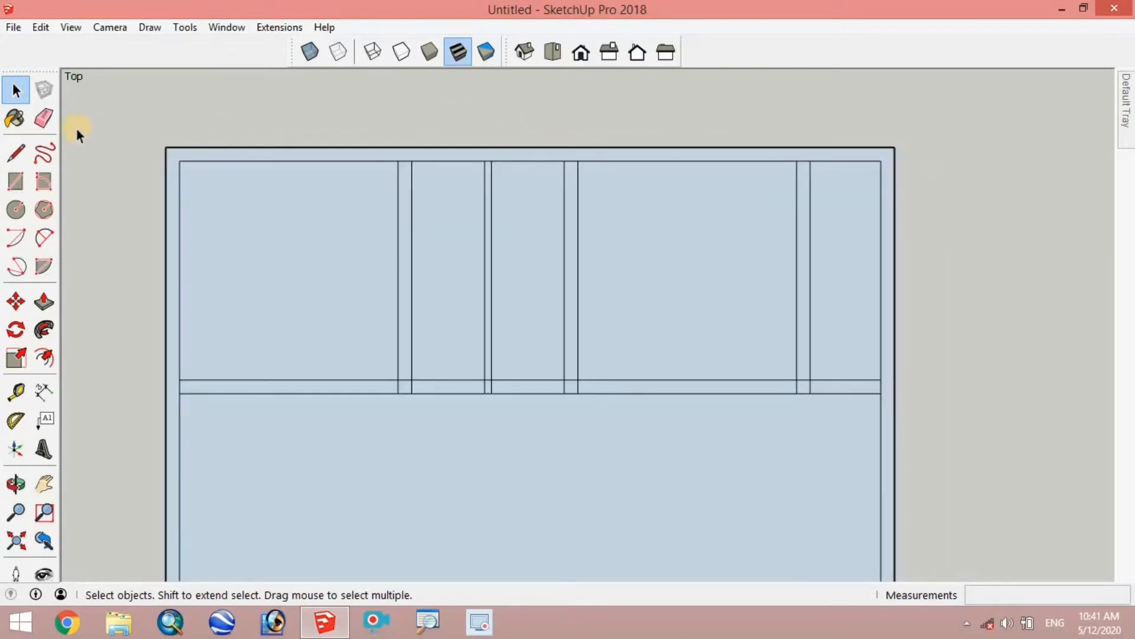
pyautogui.click(43, 121)
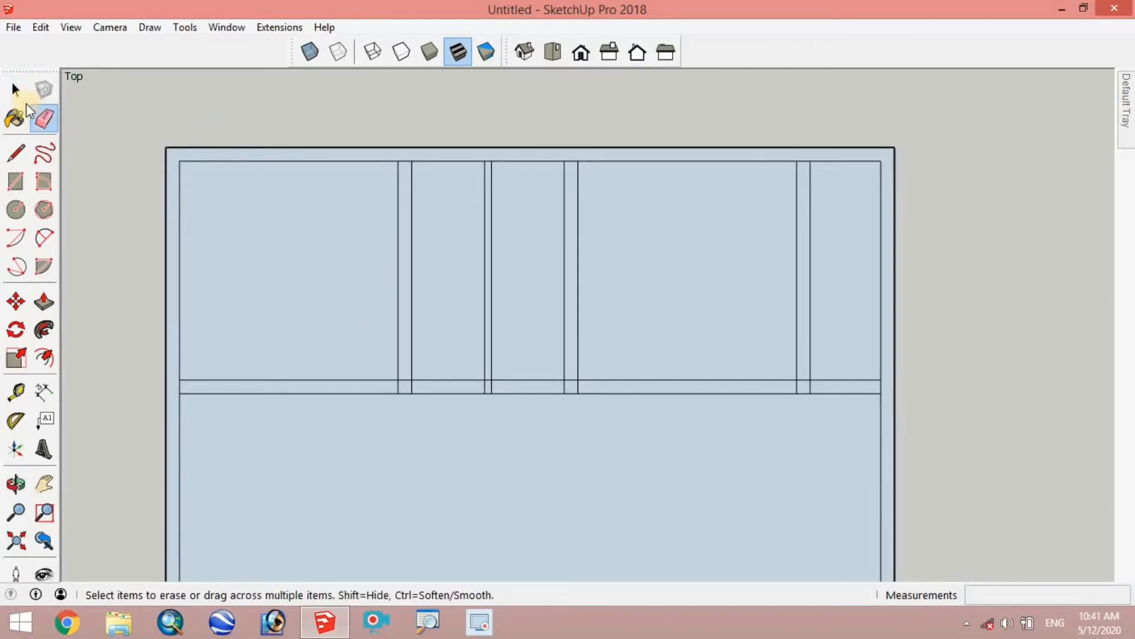
# Mark 4' up the first partition's right side from the cross wall and draw a horizontal line from its left side to the third partition's right side.
pyautogui.click(16, 153)
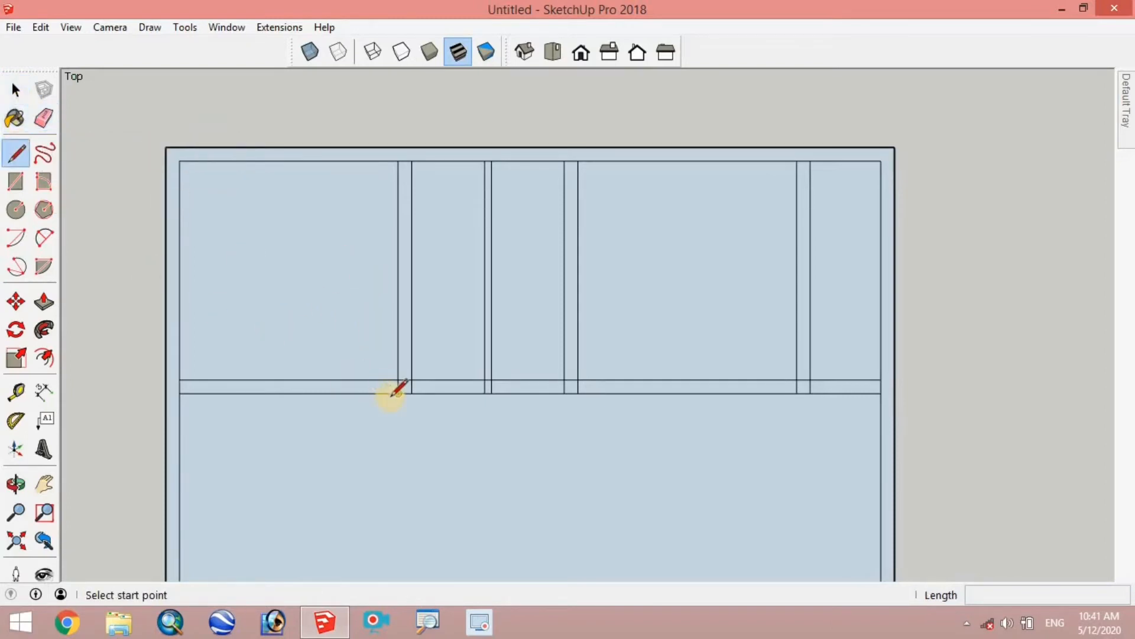
pyautogui.scroll(2, 392, 395)
pyautogui.click(427, 369)
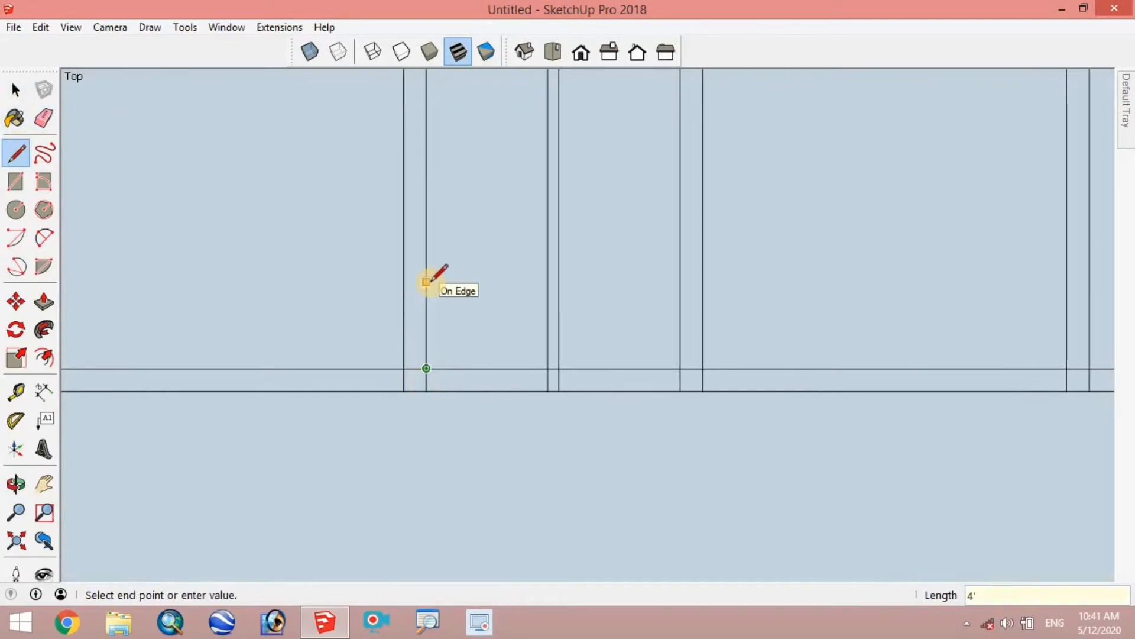
pyautogui.click(427, 282)
pyautogui.click(426, 246)
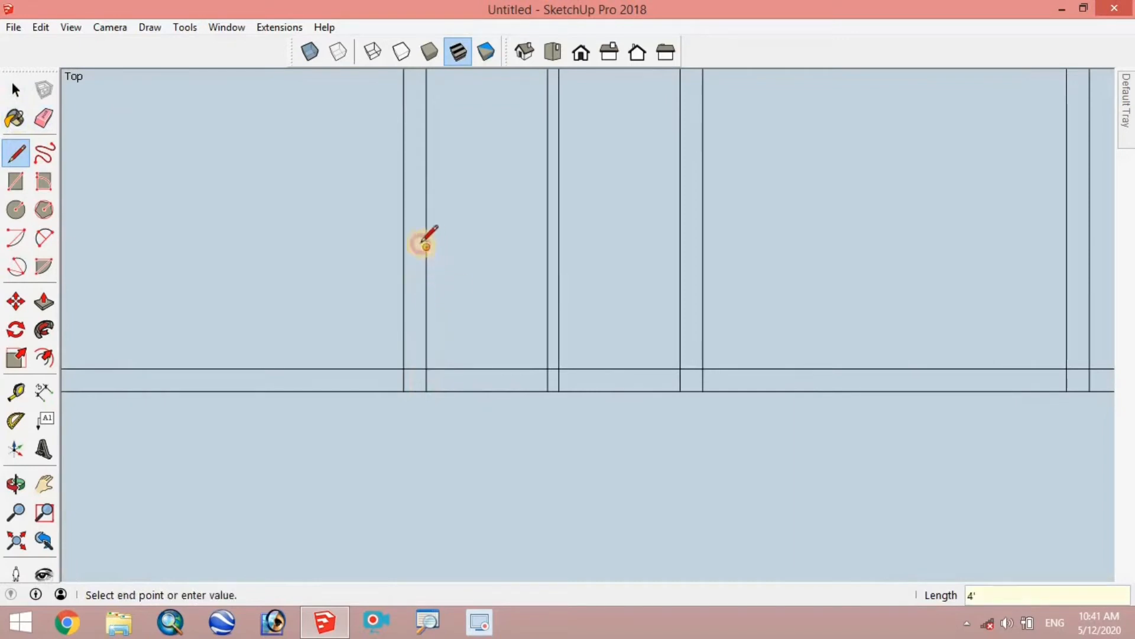
pyautogui.click(404, 246)
pyautogui.click(427, 247)
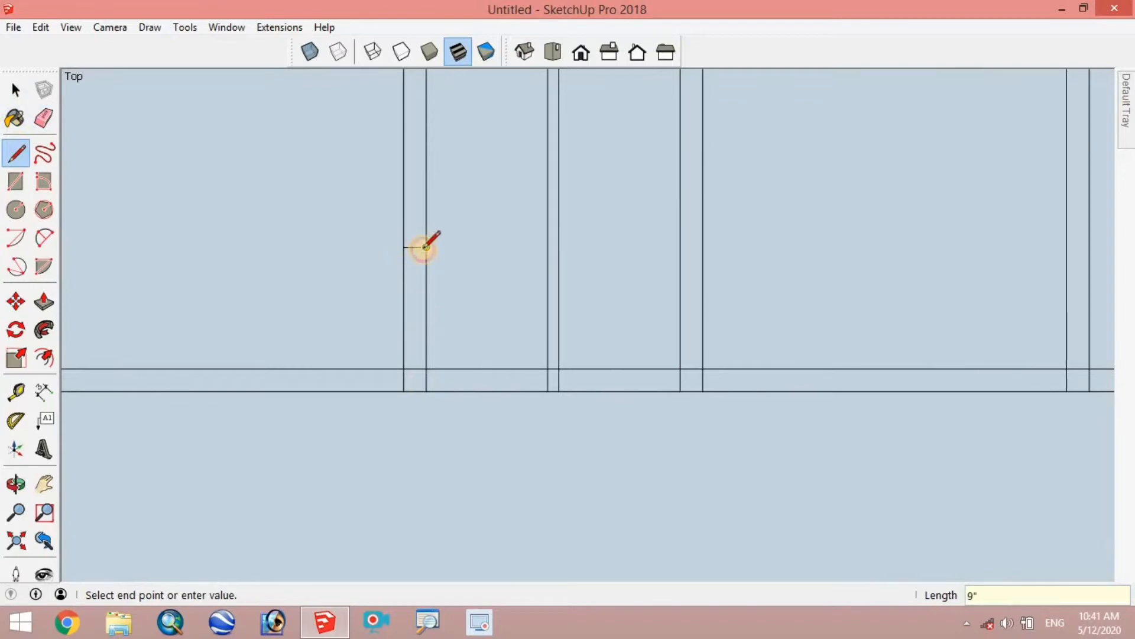
pyautogui.scroll(-2, 427, 247)
pyautogui.click(598, 249)
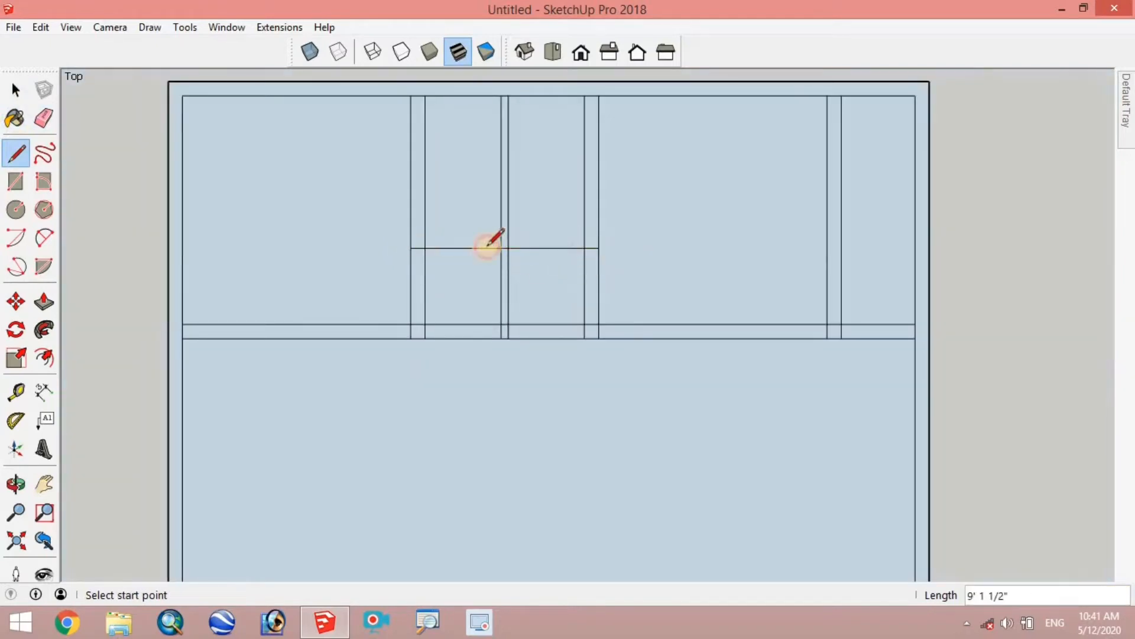
pyautogui.scroll(4, 418, 241)
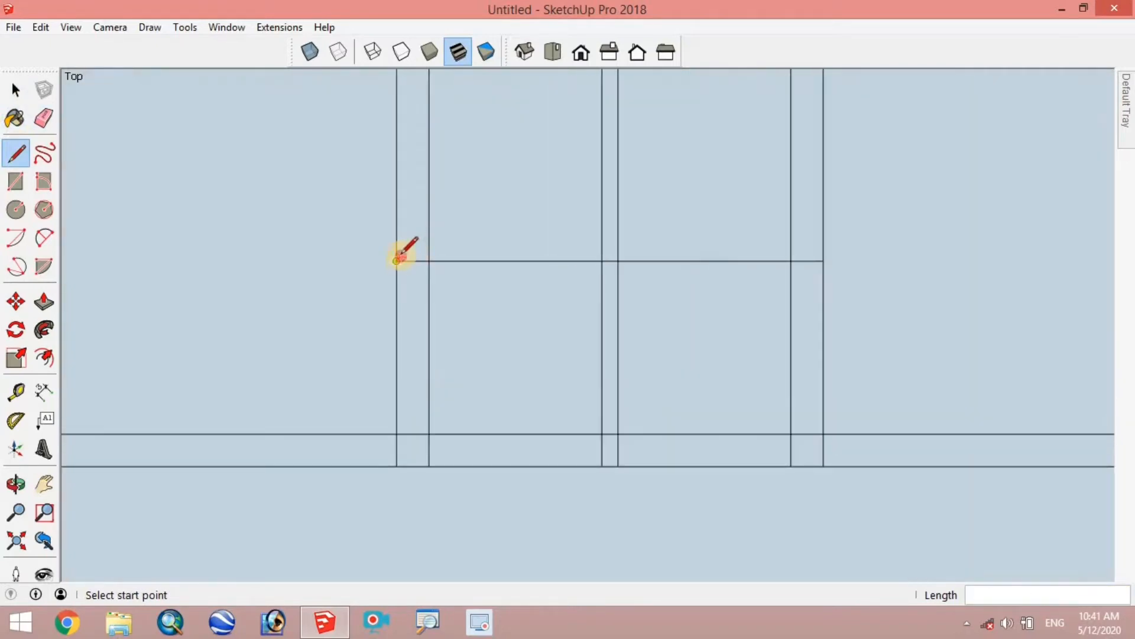
# Mark 4.5" up the first partition's left side from the horizontal line and draw a parallel line across to the third partition's right side.
pyautogui.click(396, 261)
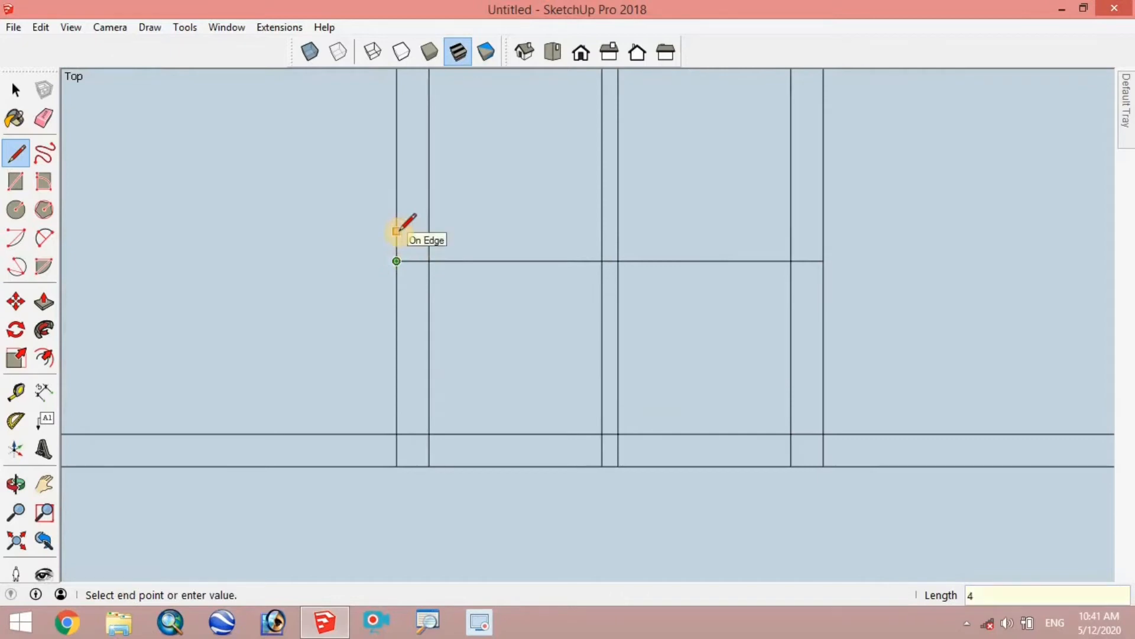
pyautogui.write('4.5"')
pyautogui.press('Return')
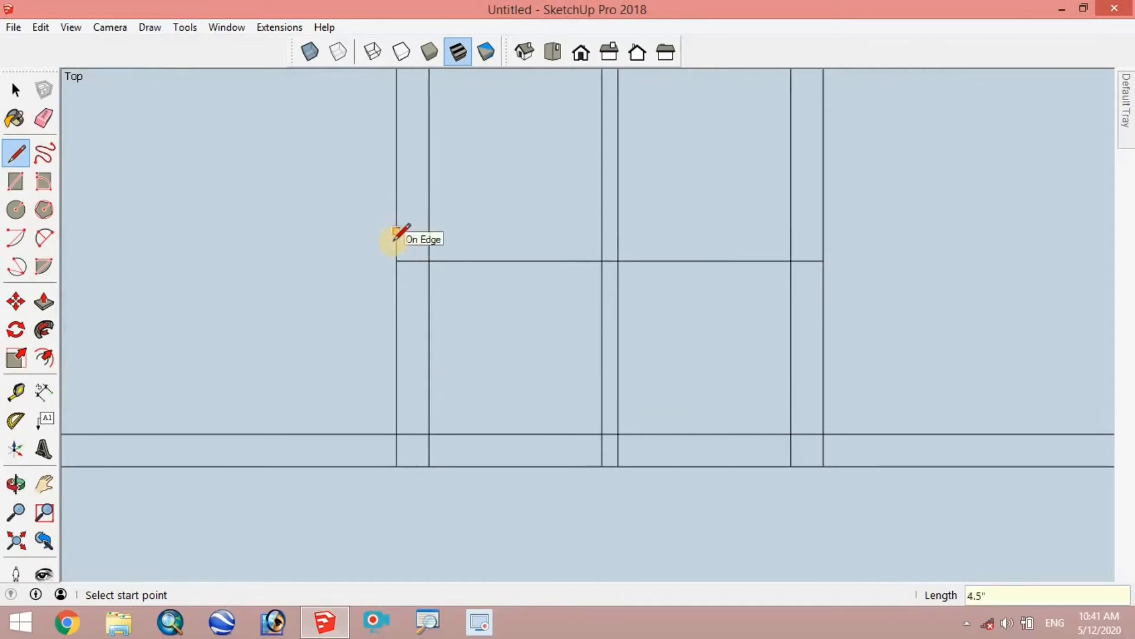
pyautogui.click(397, 244)
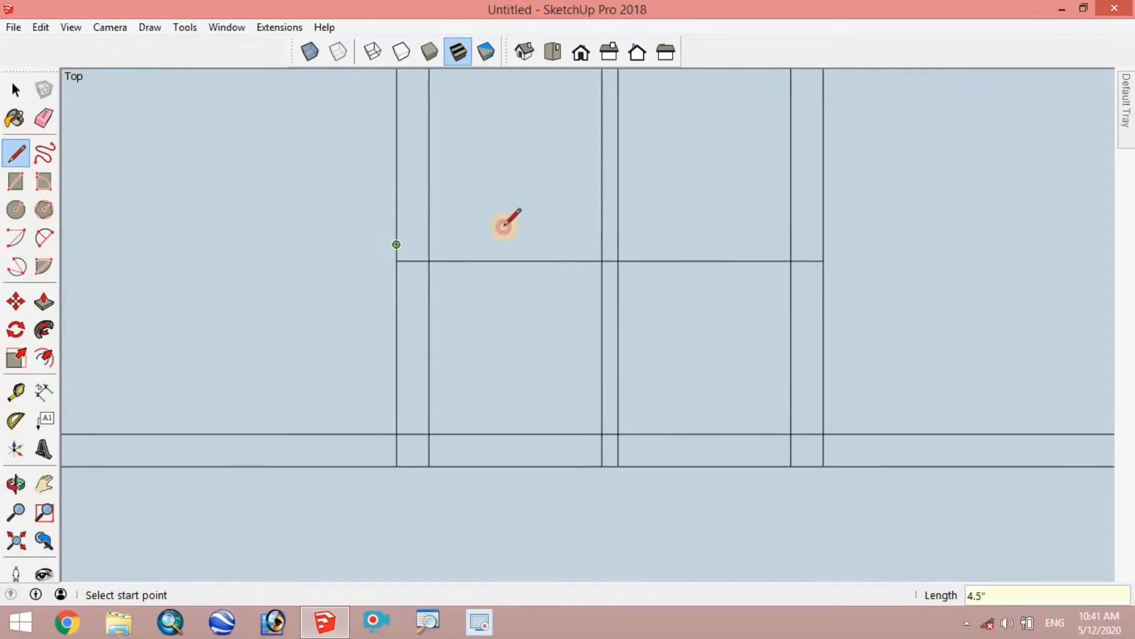
pyautogui.click(823, 244)
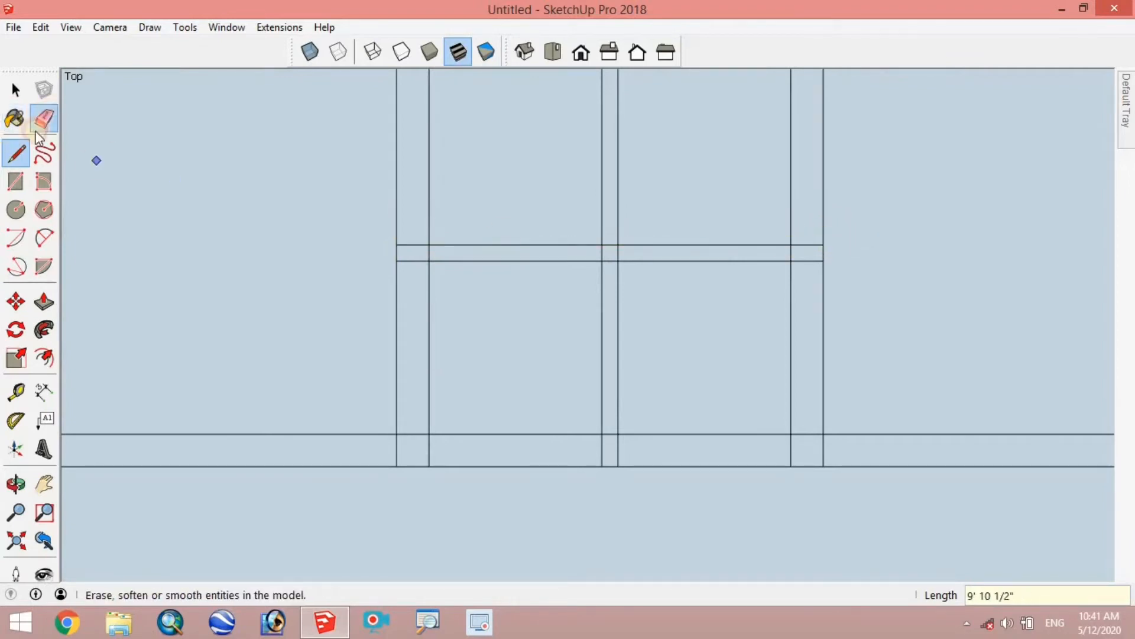
# Erase the three partitions' edges below the new 4.5" wall and the cross wall's segments between the first and third partitions.
pyautogui.click(44, 117)
pyautogui.moveTo(495, 354)
pyautogui.mouseDown()
pyautogui.moveTo(849, 357)
pyautogui.moveTo(810, 349)
pyautogui.mouseUp()
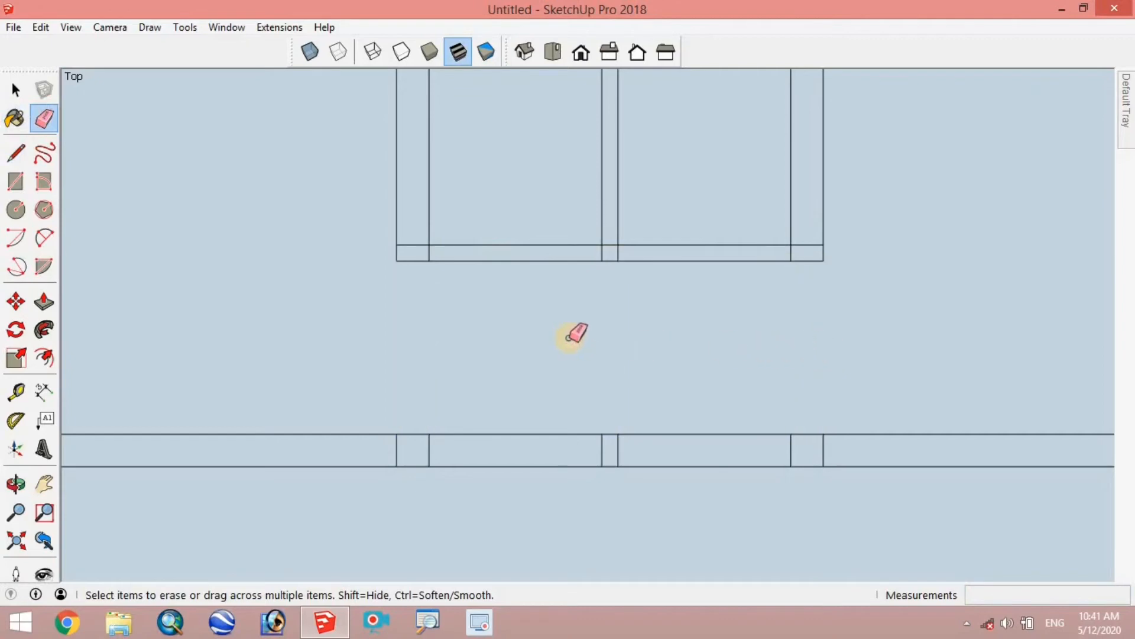
pyautogui.moveTo(527, 486); pyautogui.dragTo(597, 431)
pyautogui.moveTo(597, 443)
pyautogui.mouseDown()
pyautogui.moveTo(609, 449)
pyautogui.moveTo(611, 432)
pyautogui.mouseUp()
pyautogui.moveTo(611, 459)
pyautogui.mouseDown()
pyautogui.moveTo(629, 451)
pyautogui.moveTo(644, 467)
pyautogui.mouseUp()
pyautogui.moveTo(673, 414)
pyautogui.mouseDown()
pyautogui.moveTo(661, 433)
pyautogui.moveTo(632, 421)
pyautogui.mouseUp()
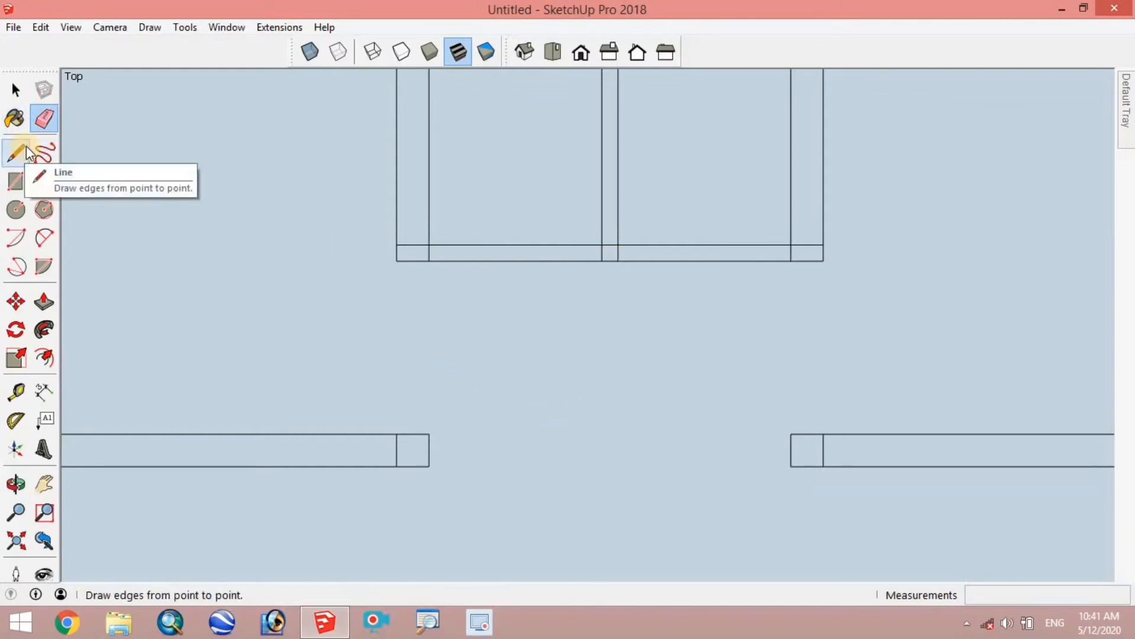
# Erase the overlapping edges inside the new 4.5" wall at its junctions with the first, second and third partitions.
pyautogui.scroll(3, 395, 234)
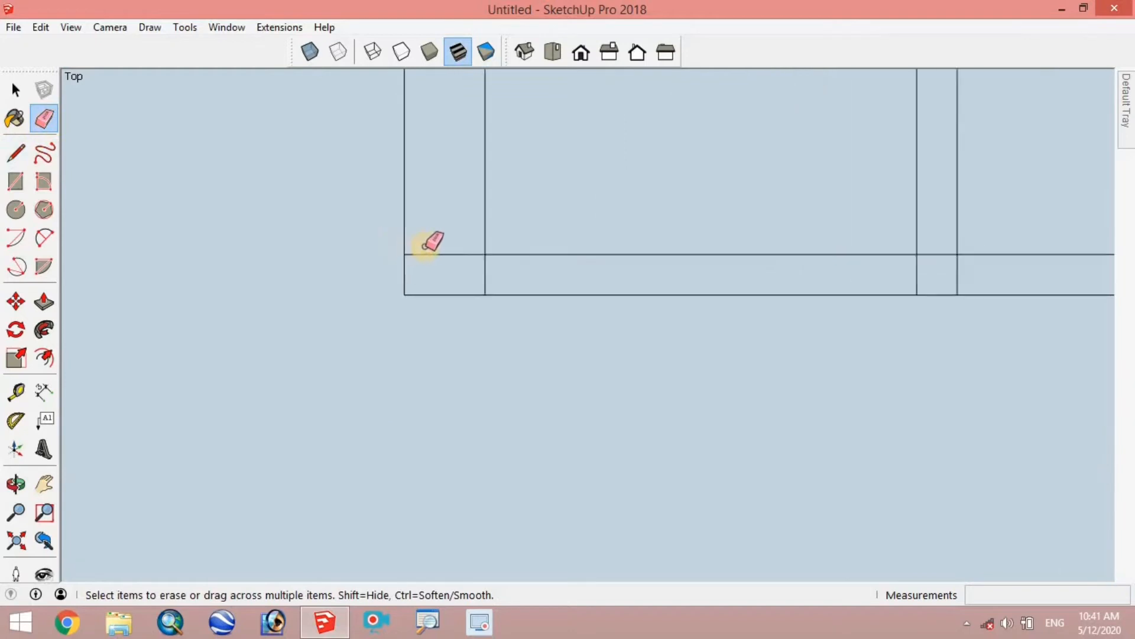
pyautogui.moveTo(452, 274); pyautogui.dragTo(485, 273)
pyautogui.click(485, 271)
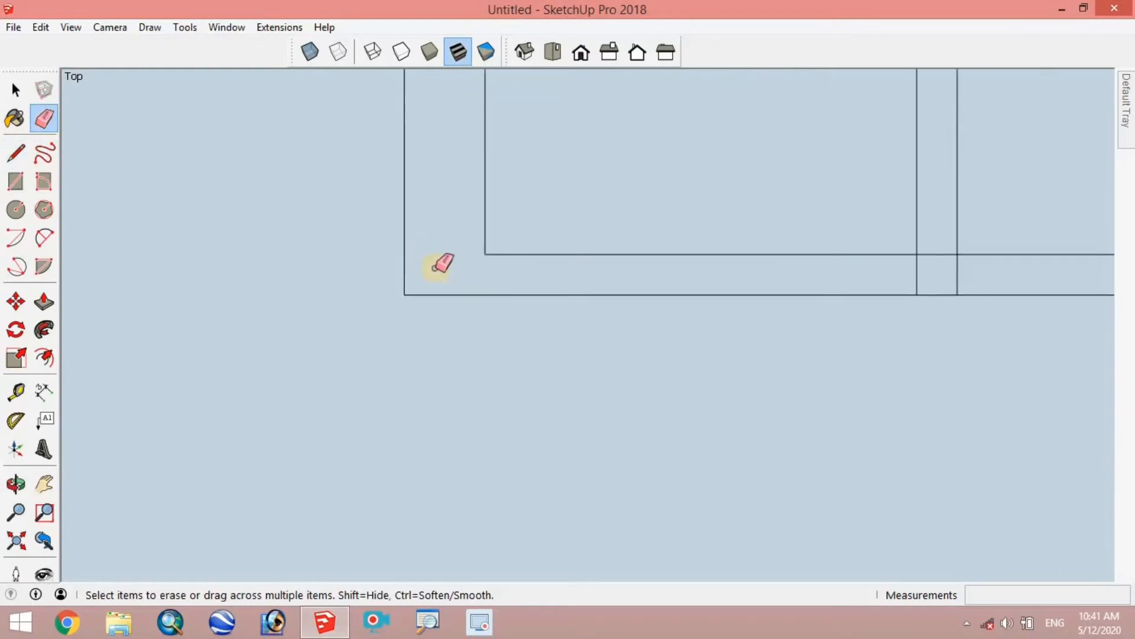
pyautogui.scroll(-3, 436, 269)
pyautogui.scroll(3, 737, 257)
pyautogui.moveTo(704, 264); pyautogui.dragTo(621, 272)
pyautogui.click(625, 274)
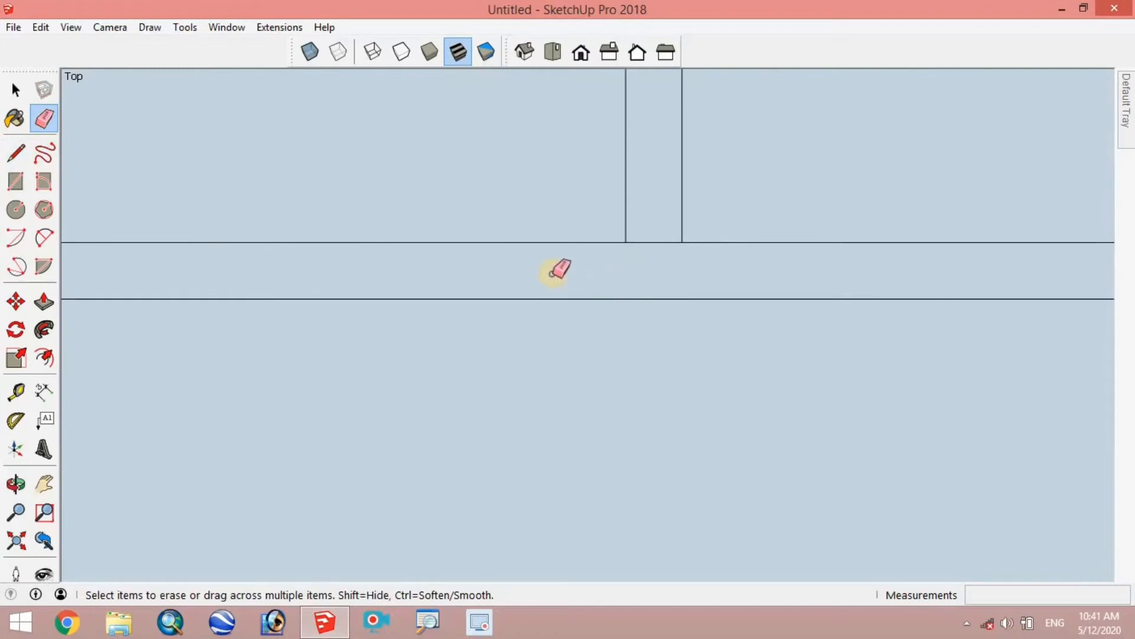
pyautogui.scroll(-3, 562, 270)
pyautogui.scroll(-1, 651, 280)
pyautogui.scroll(5, 882, 257)
pyautogui.moveTo(855, 264); pyautogui.dragTo(851, 225)
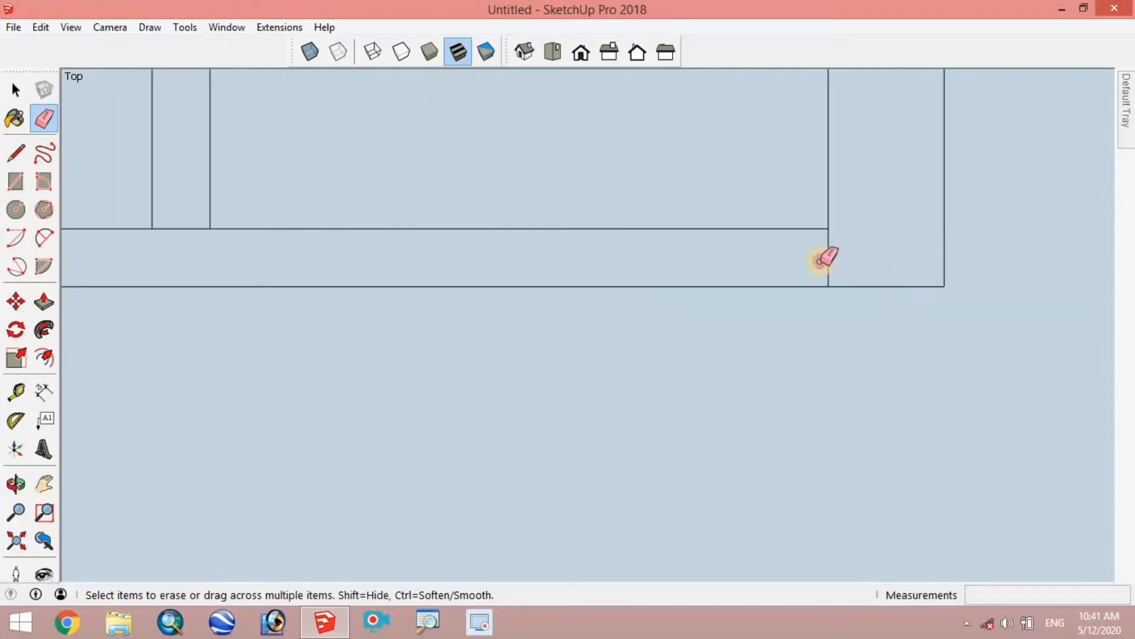
pyautogui.moveTo(818, 264); pyautogui.dragTo(852, 257)
pyautogui.scroll(-6, 852, 257)
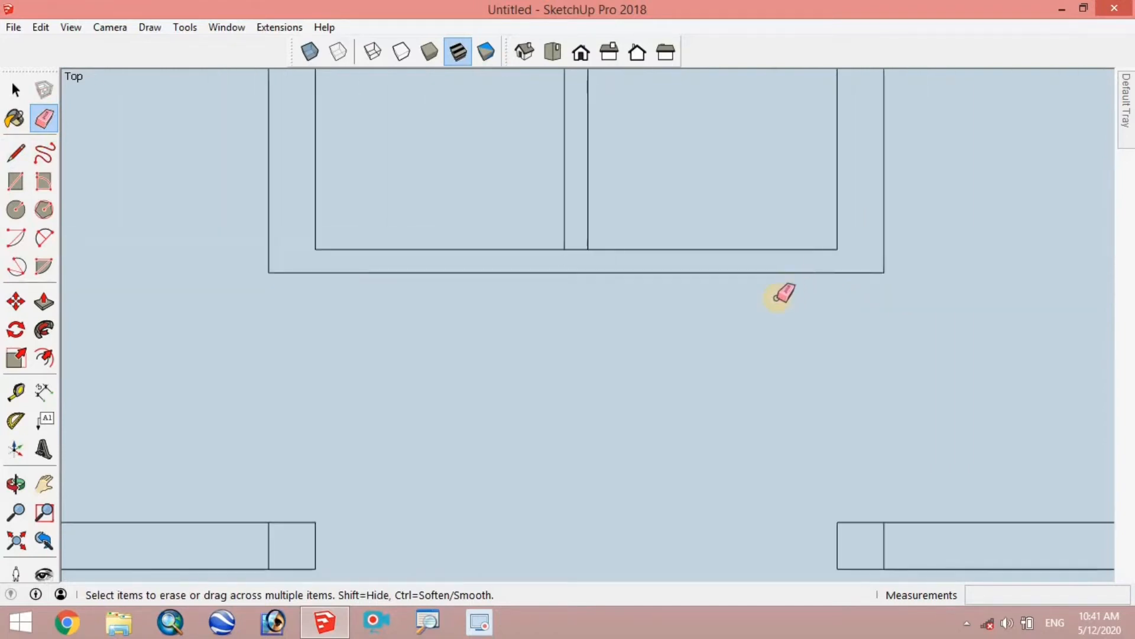
# Draw 4.5" door jamb lines with short horizontal end marks at both ends of the left opening, centred on the first partition's width.
pyautogui.scroll(-4, 764, 304)
pyautogui.scroll(4, 772, 196)
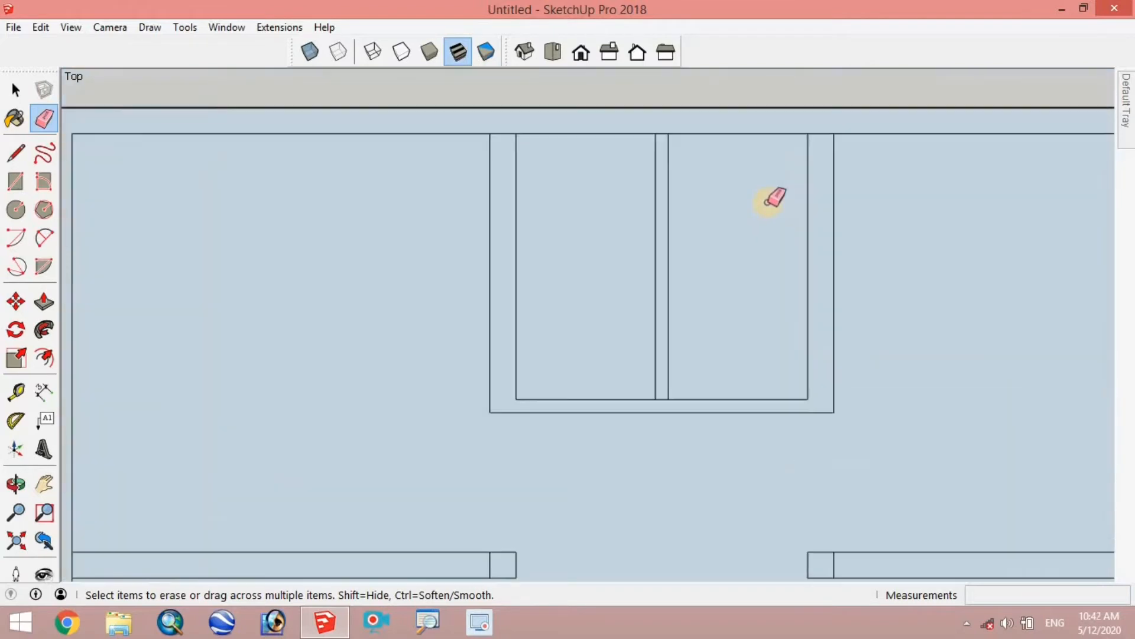
pyautogui.scroll(-2, 688, 196)
pyautogui.scroll(-1, 688, 197)
pyautogui.scroll(7, 559, 426)
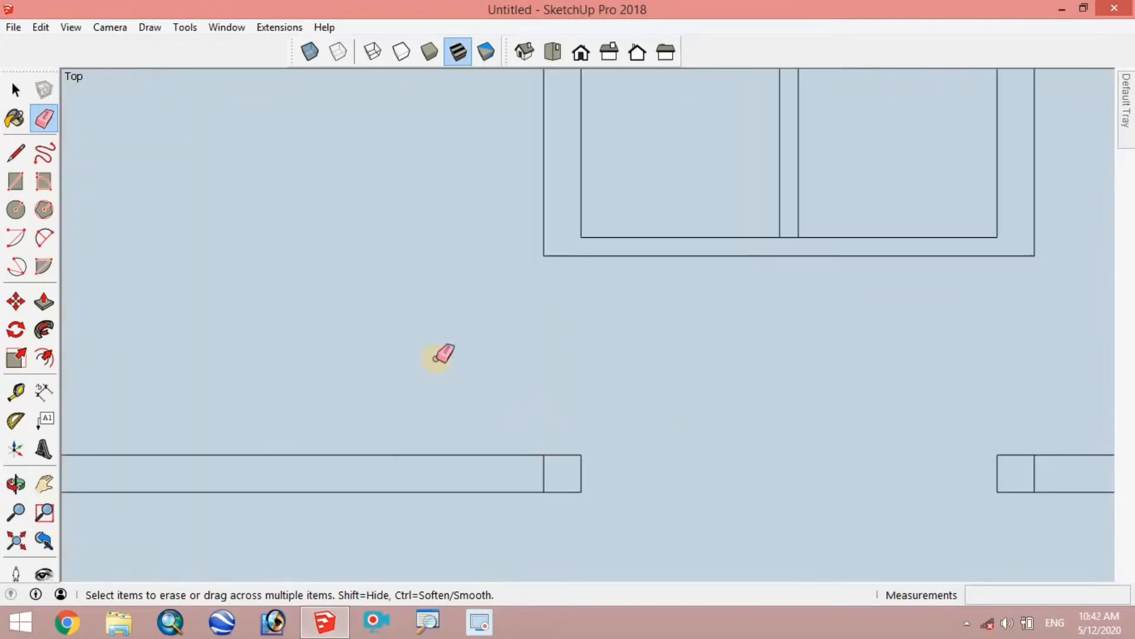
pyautogui.click(16, 155)
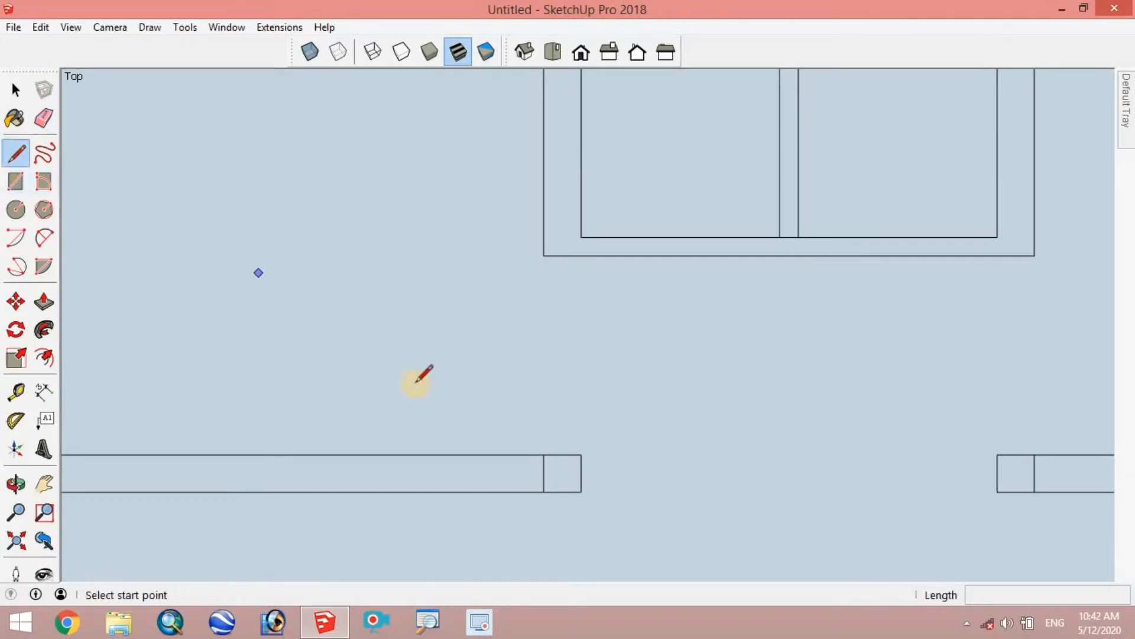
pyautogui.click(562, 454)
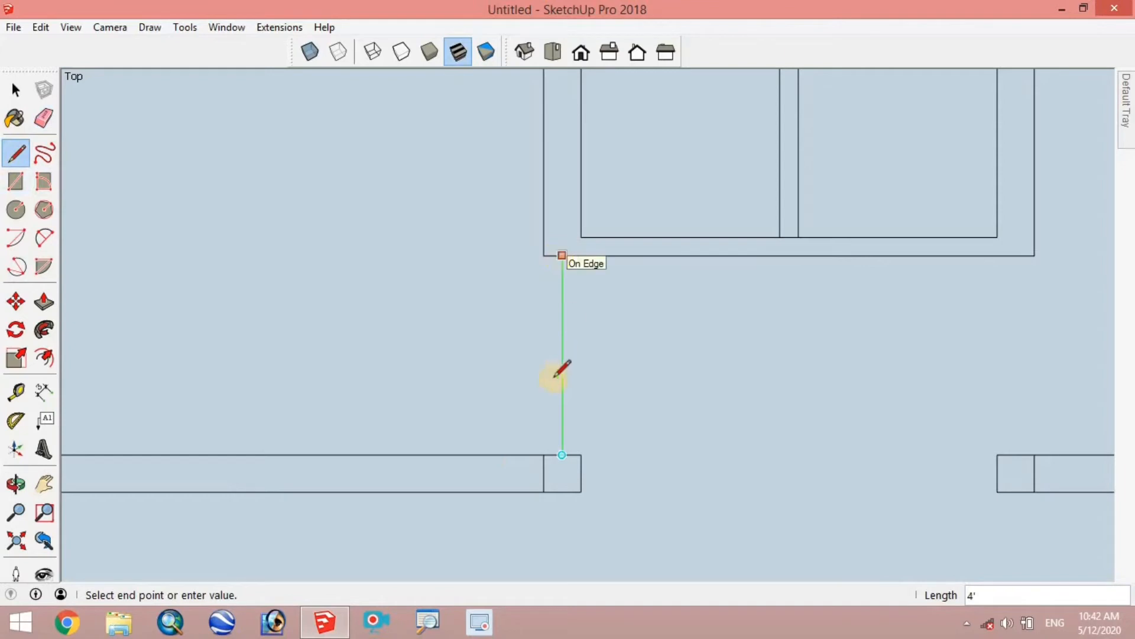
pyautogui.scroll(3, 551, 445)
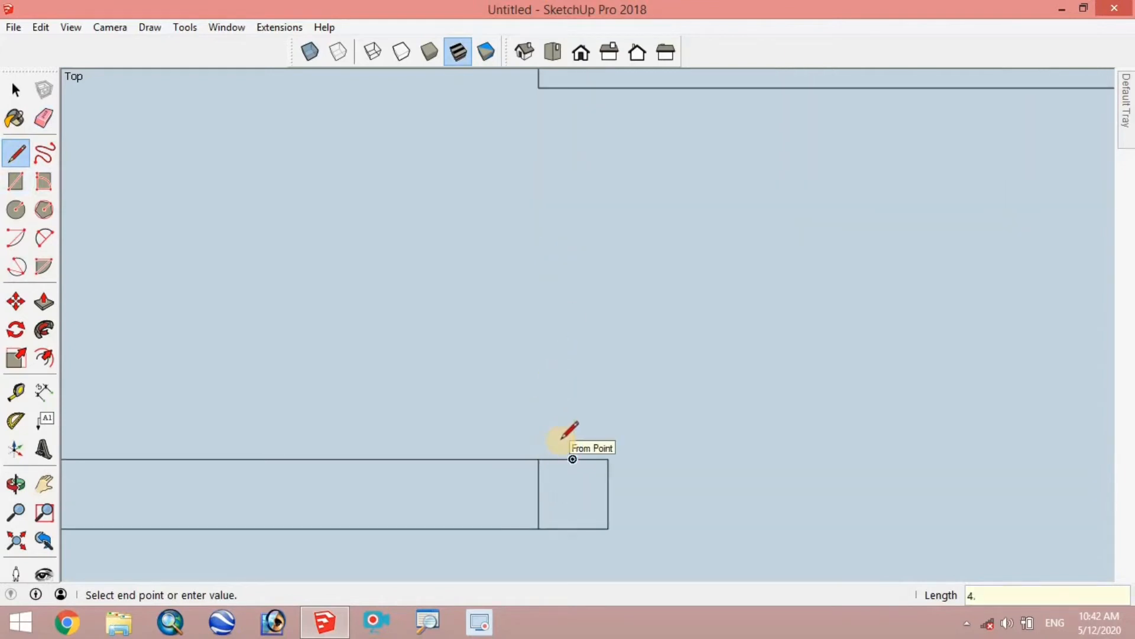
pyautogui.press('Return')
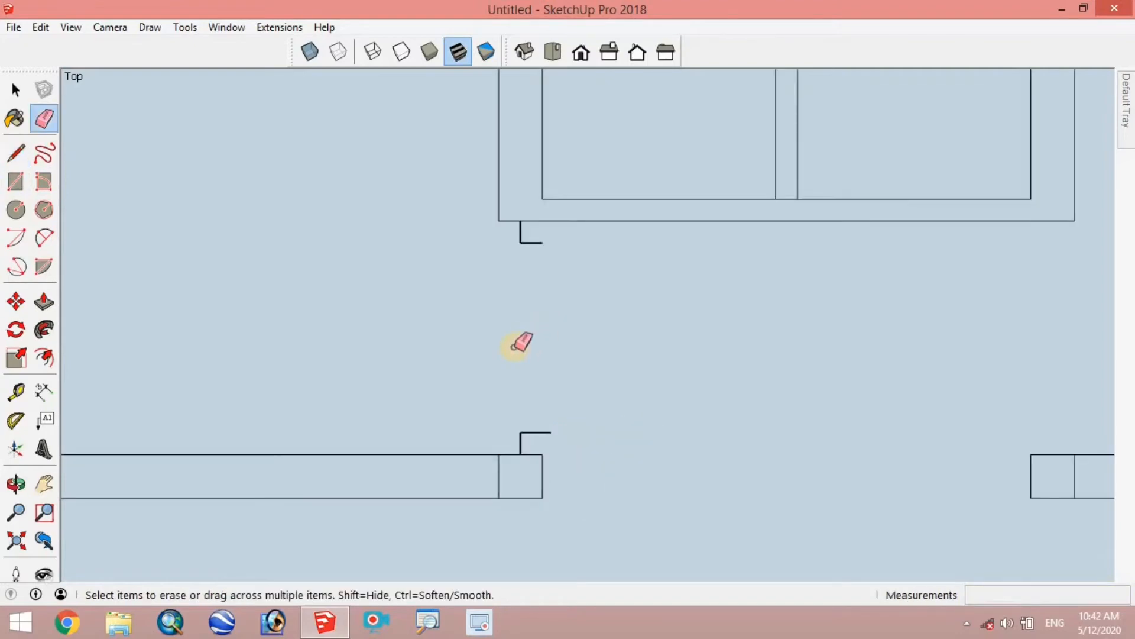
# Draw a 90° pie-shaped door swing into the left room, centred on the lower jamb's end and starting at the upper jamb's end.
pyautogui.click(45, 264)
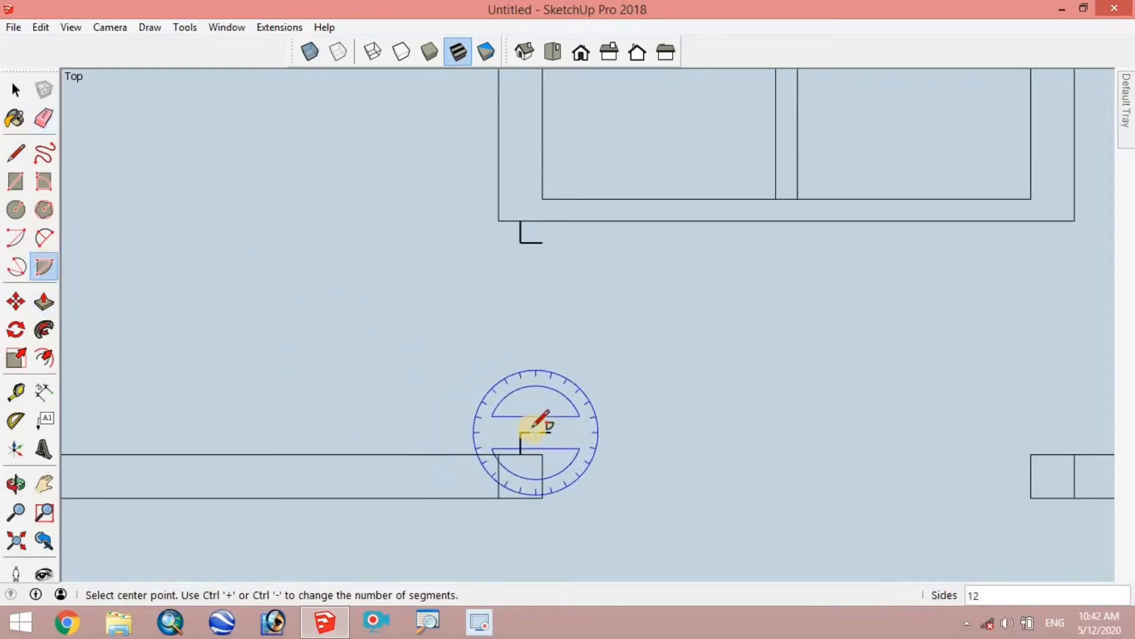
pyautogui.click(520, 432)
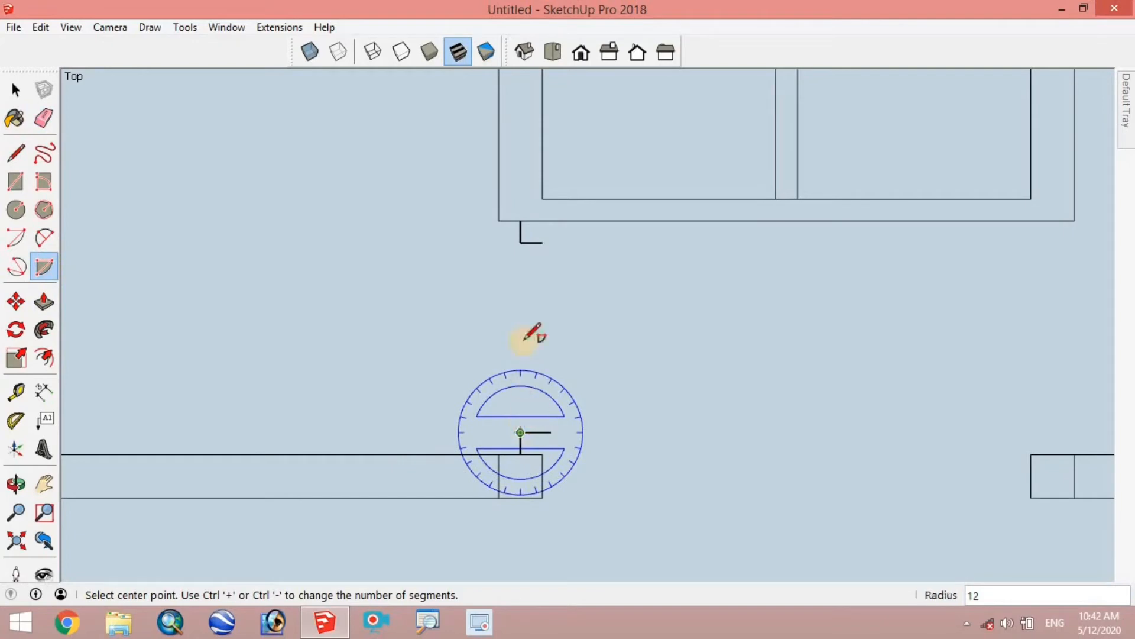
pyautogui.click(521, 242)
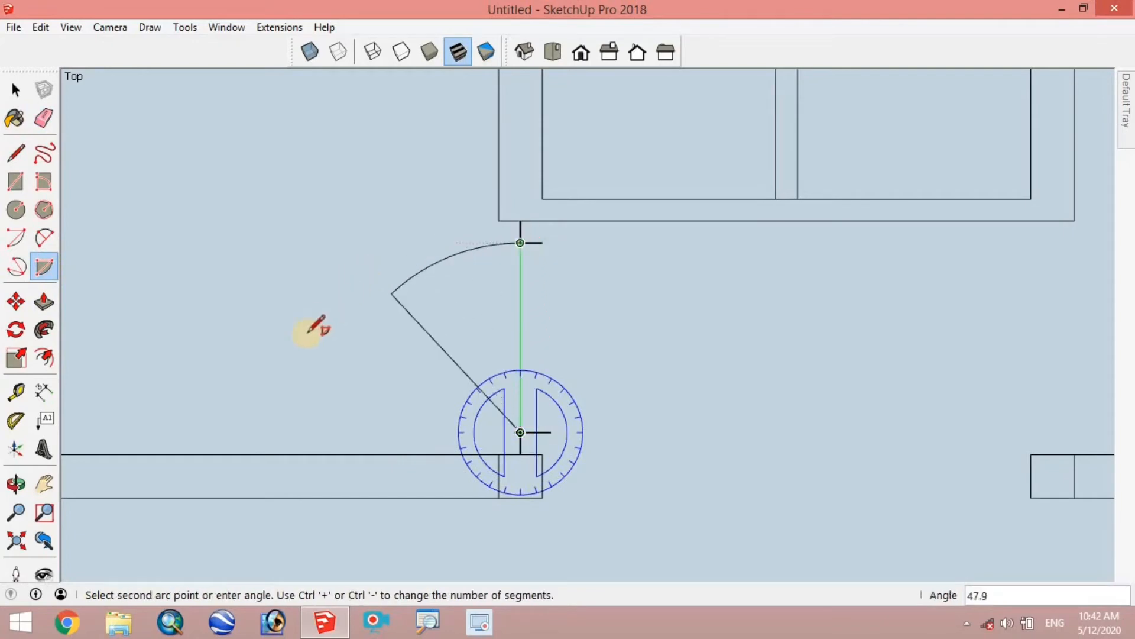
pyautogui.click(282, 423)
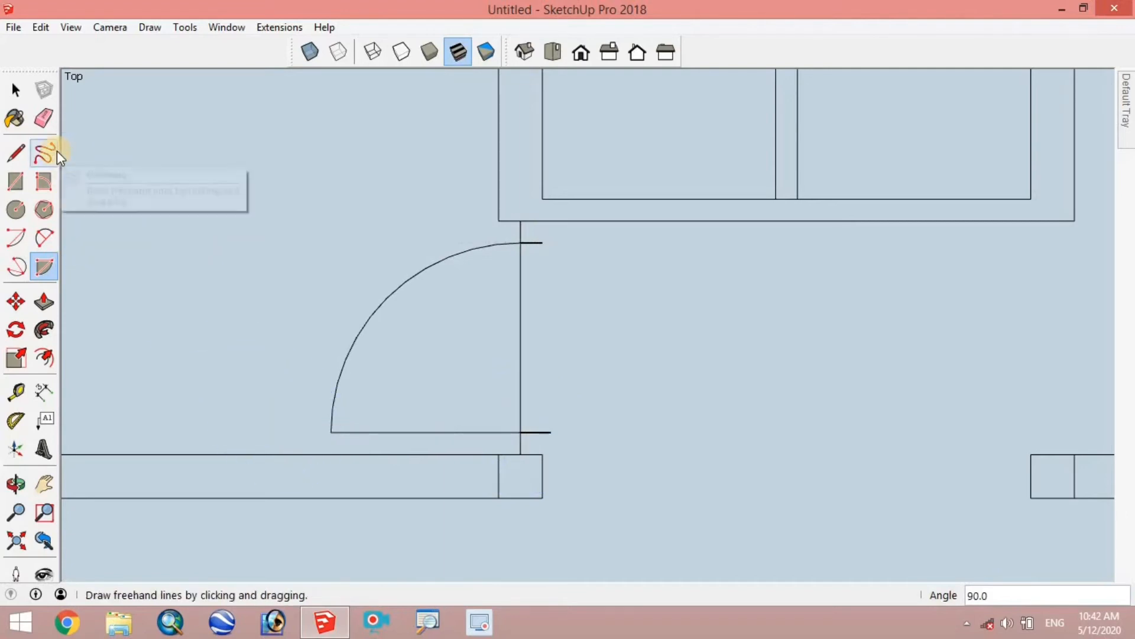
# Erase the left door's short end marks, its closing line across the opening, and the leftover partition edge in the cross wall below.
pyautogui.click(44, 118)
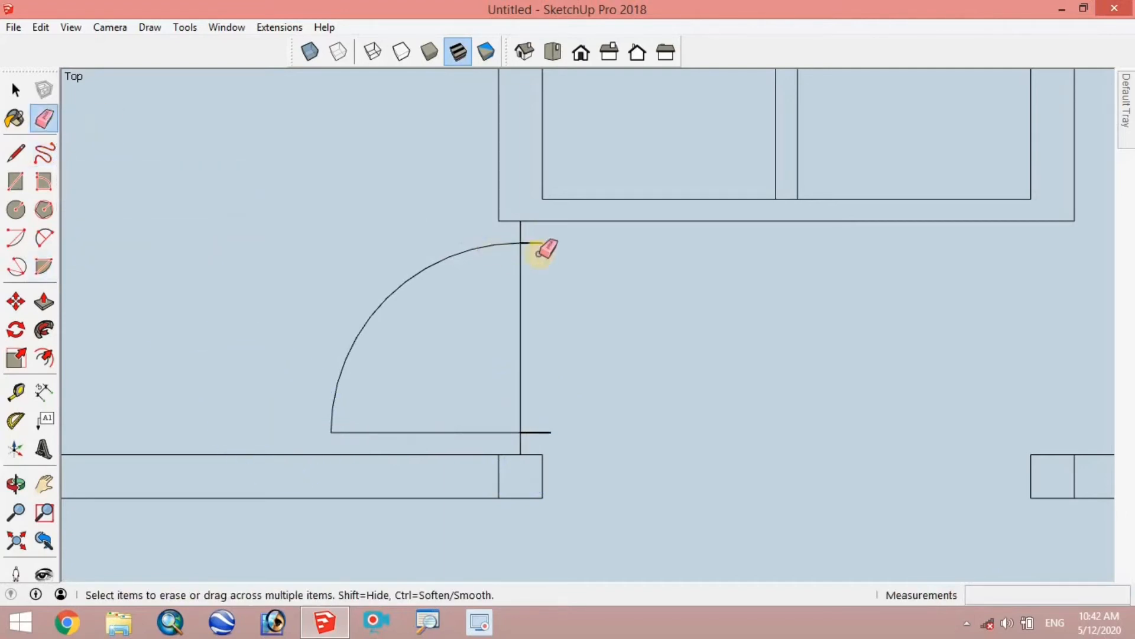
pyautogui.scroll(2, 544, 246)
pyautogui.moveTo(541, 233); pyautogui.dragTo(507, 274)
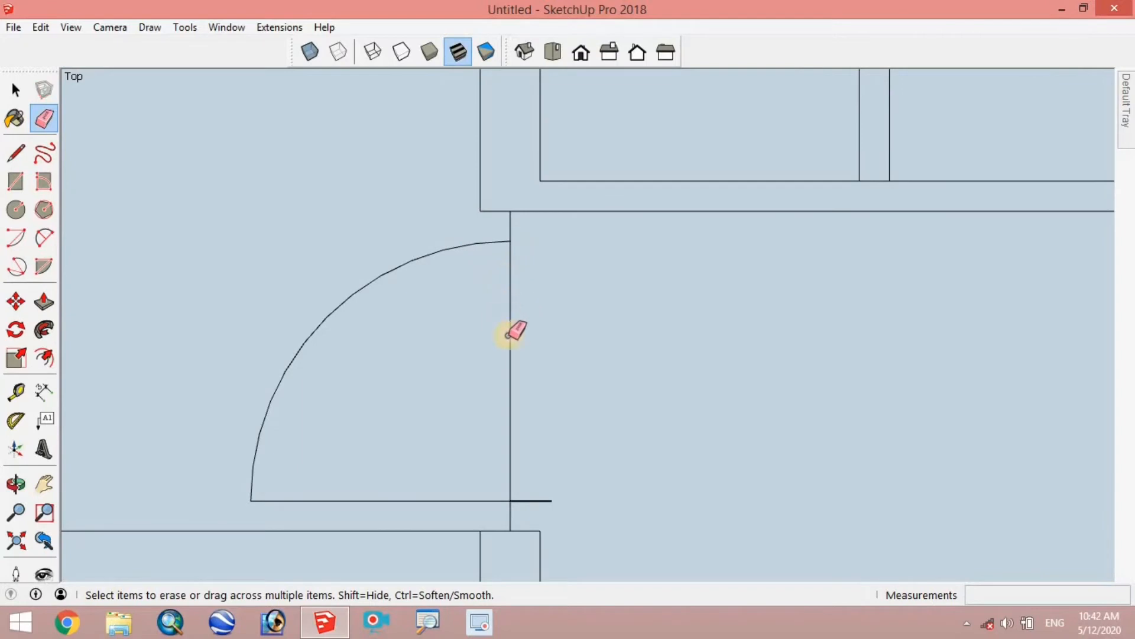
pyautogui.moveTo(510, 332)
pyautogui.mouseDown()
pyautogui.moveTo(563, 419)
pyautogui.moveTo(547, 490)
pyautogui.mouseUp()
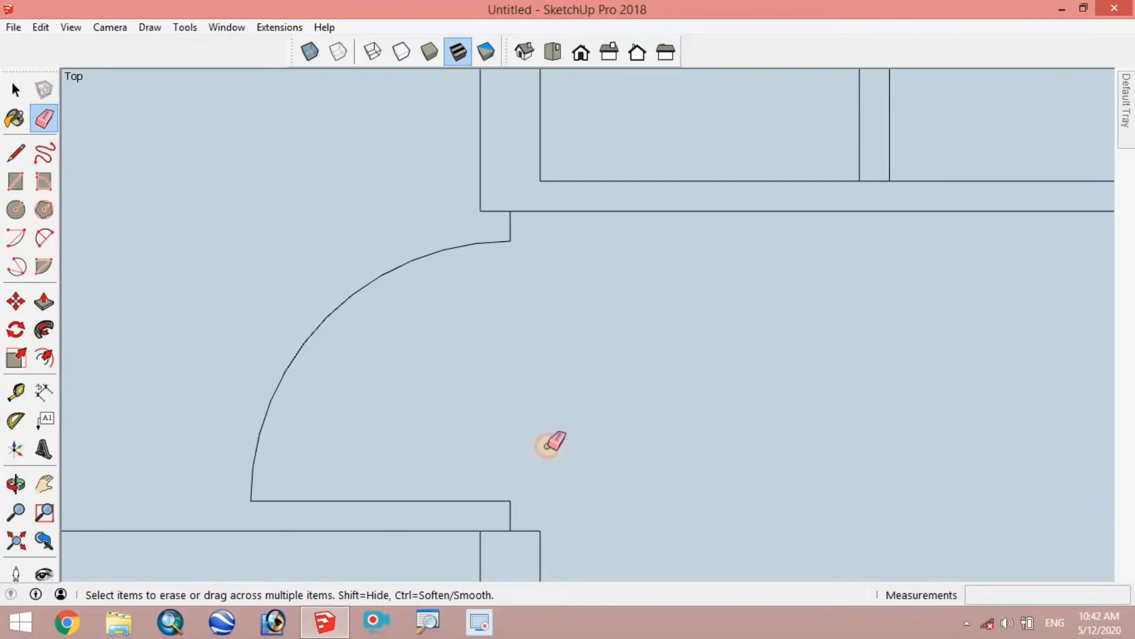
pyautogui.scroll(-2, 550, 420)
pyautogui.scroll(-3, 291, 375)
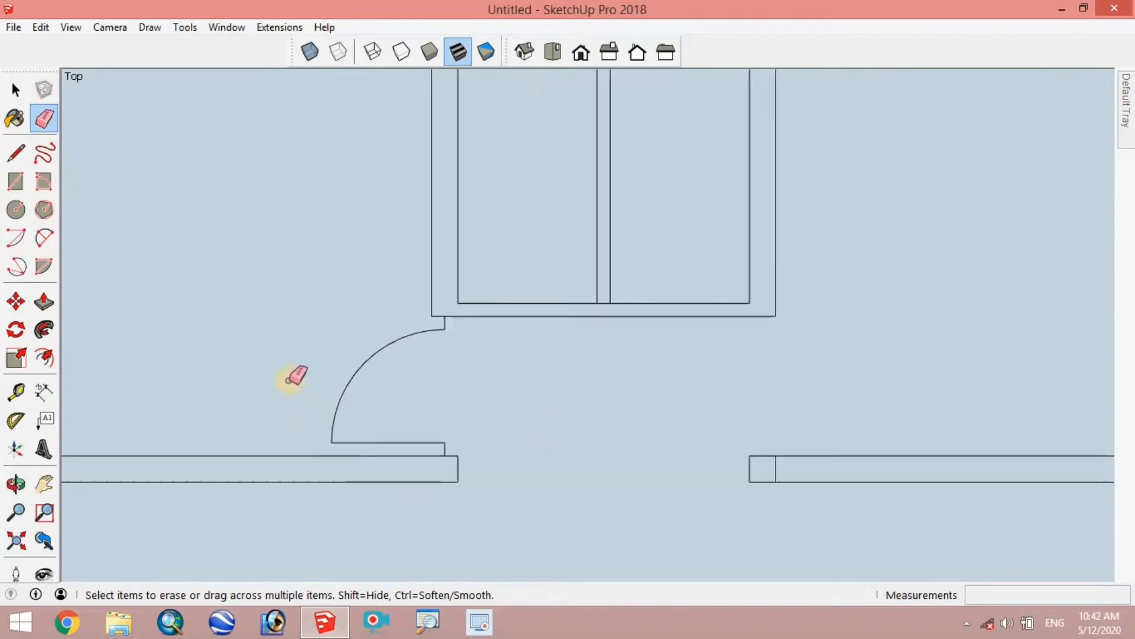
# Draw matching jamb lines with short horizontal end marks at the right opening, aligned with the left door's jambs.
pyautogui.scroll(2, 730, 459)
pyautogui.scroll(2, 732, 460)
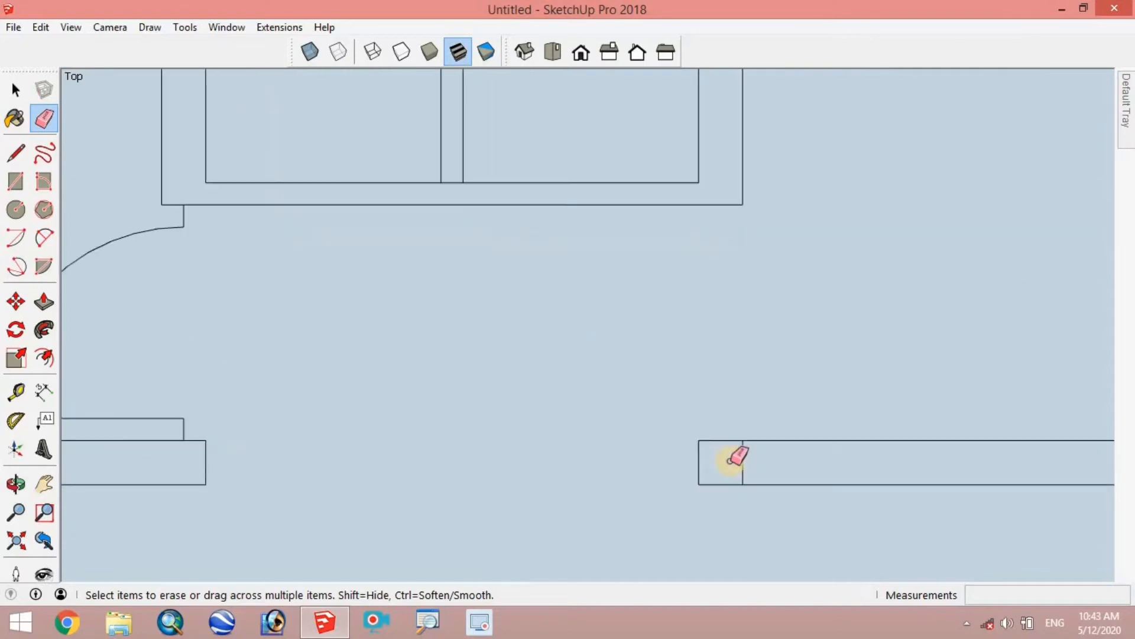
pyautogui.click(16, 153)
pyautogui.click(184, 418)
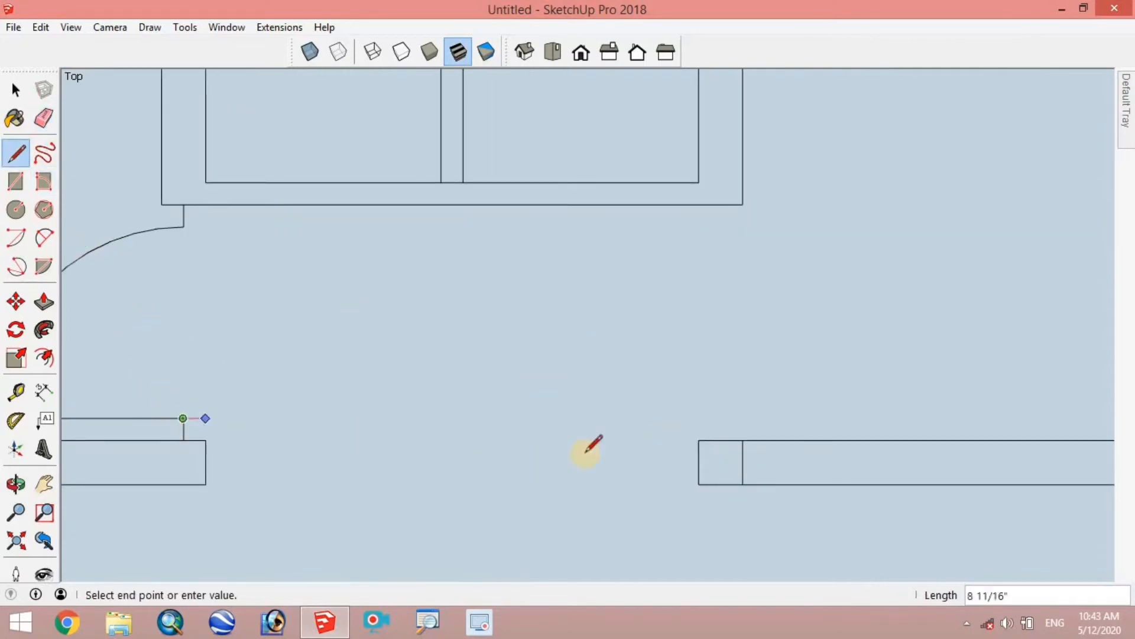
pyautogui.click(770, 418)
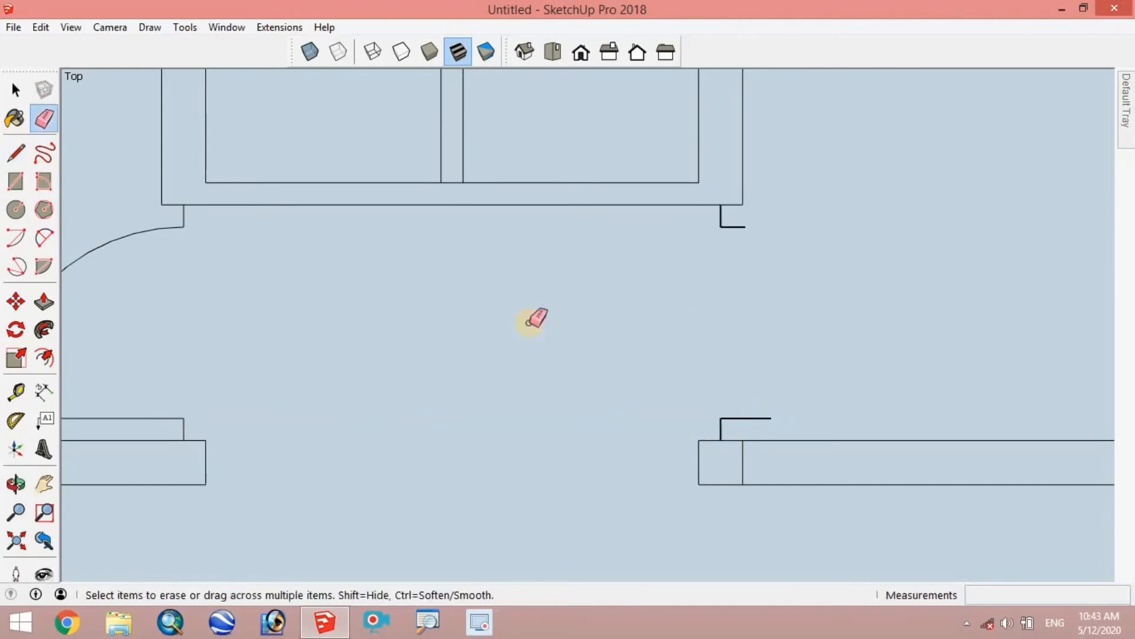
# Draw a 90° pie-shaped door swing into the right room, from the lower jamb's end to the upper jamb's end.
pyautogui.click(44, 268)
pyautogui.click(720, 418)
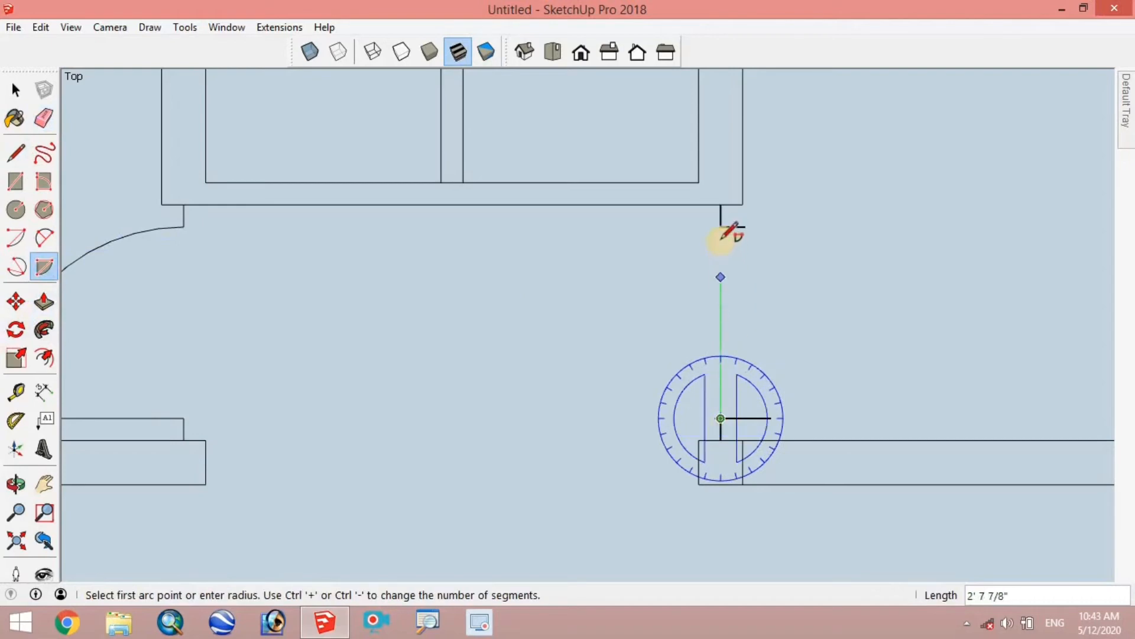
pyautogui.click(721, 226)
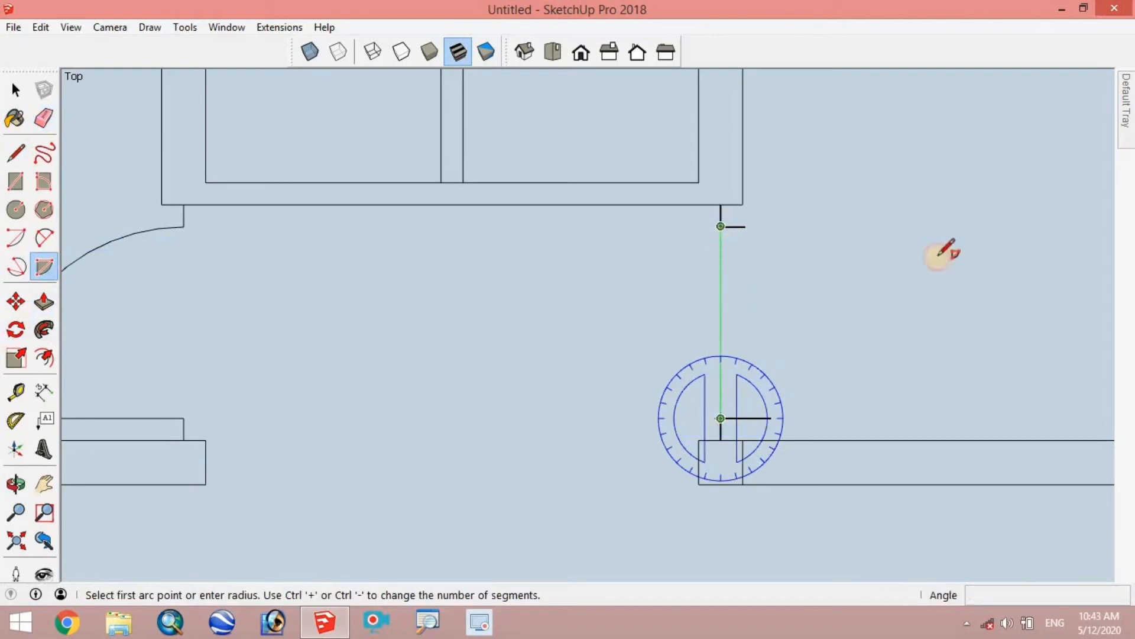
pyautogui.click(959, 406)
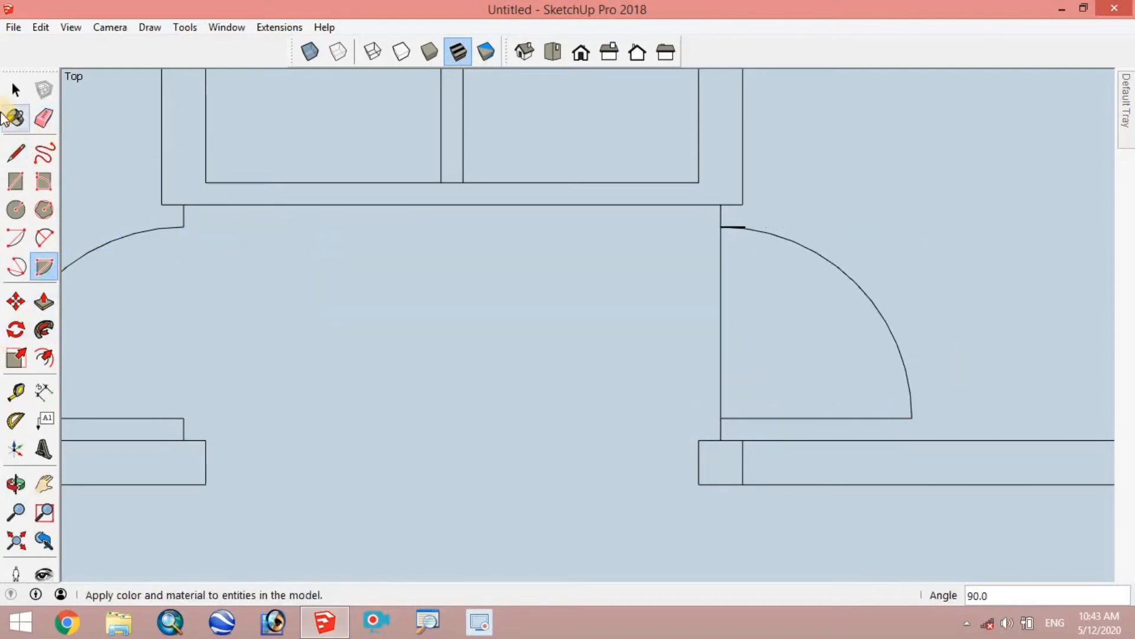
# Erase the right door's short end marks, its closing line across the opening, and the leftover partition edge in the cross wall below.
pyautogui.click(43, 118)
pyautogui.scroll(5, 743, 233)
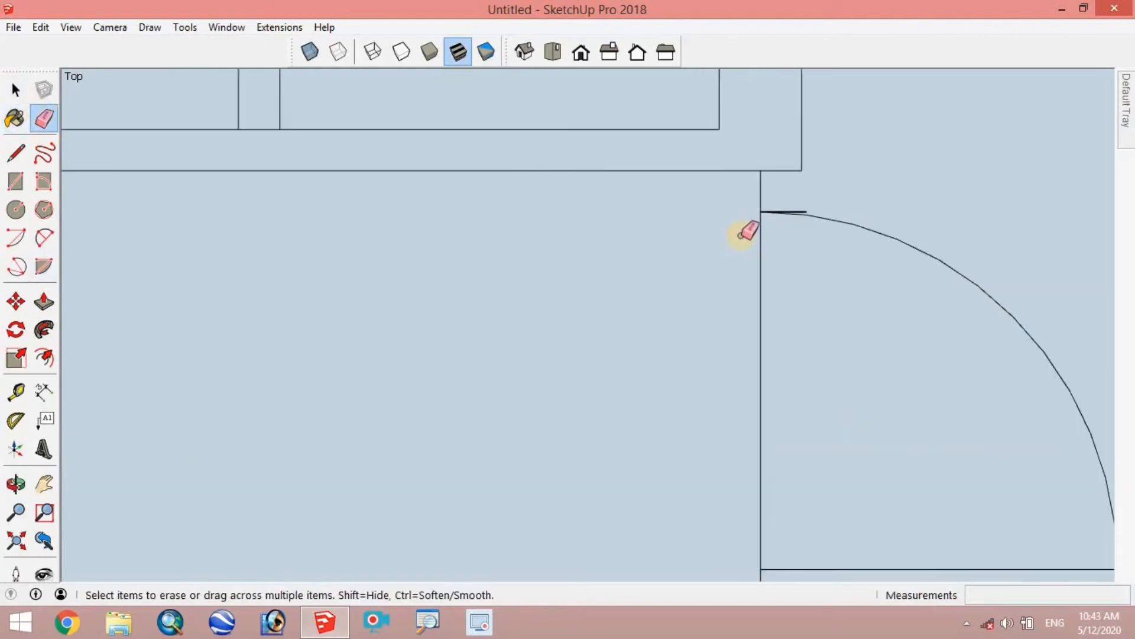
pyautogui.scroll(4, 802, 209)
pyautogui.moveTo(846, 168); pyautogui.dragTo(840, 192)
pyautogui.moveTo(756, 250); pyautogui.dragTo(630, 259)
pyautogui.scroll(-6, 597, 202)
pyautogui.scroll(5, 592, 420)
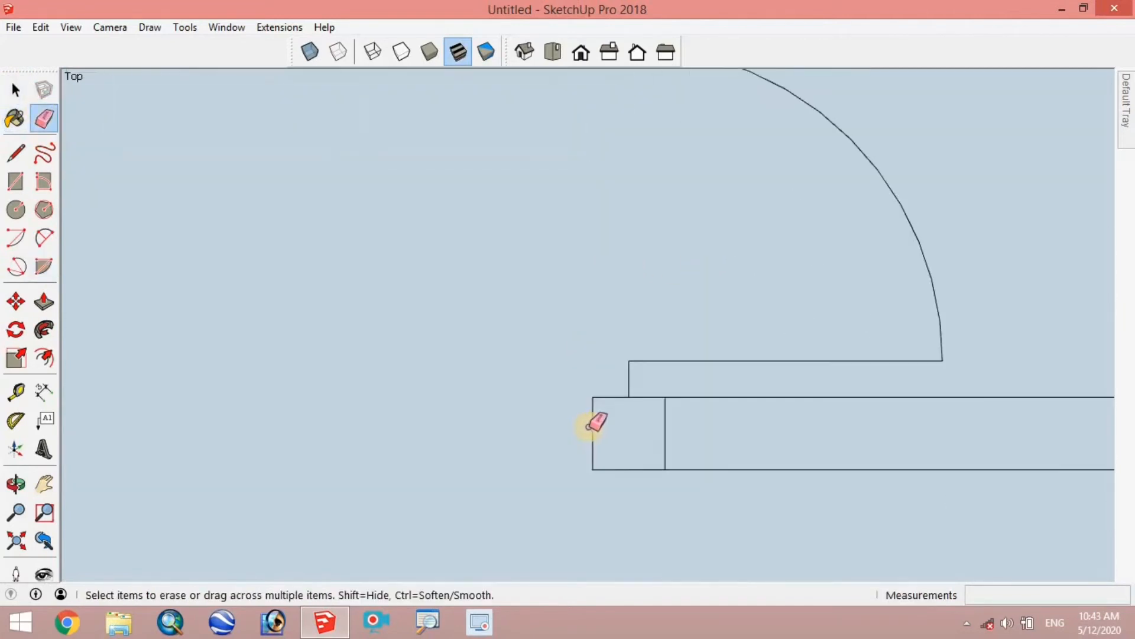
pyautogui.click(663, 442)
pyautogui.scroll(-5, 710, 473)
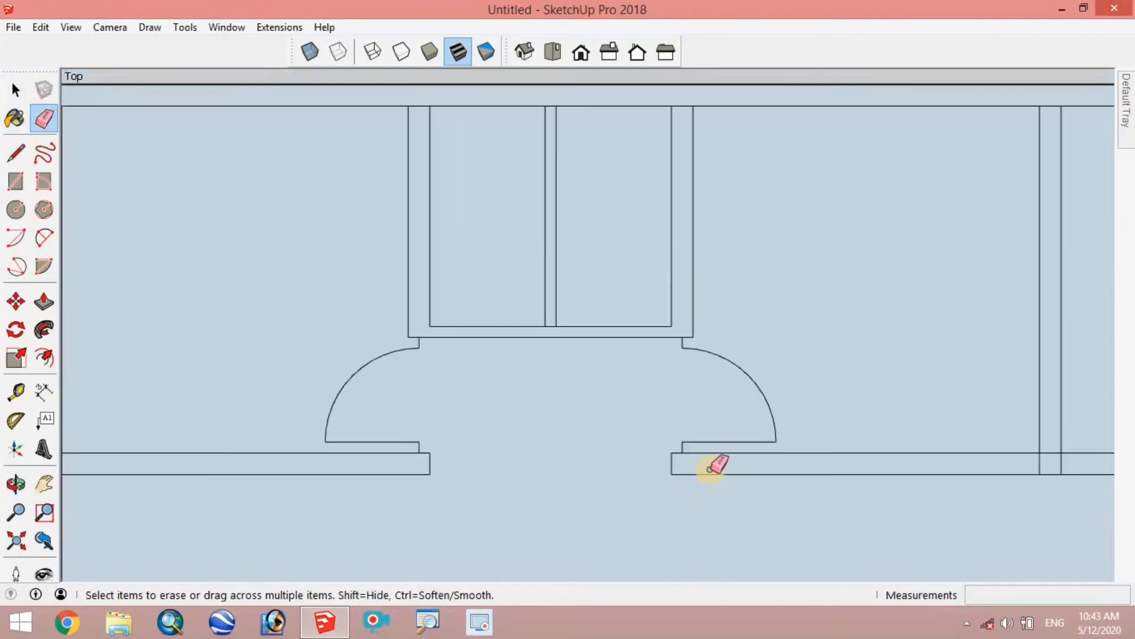
pyautogui.moveTo(711, 469); pyautogui.dragTo(677, 468)
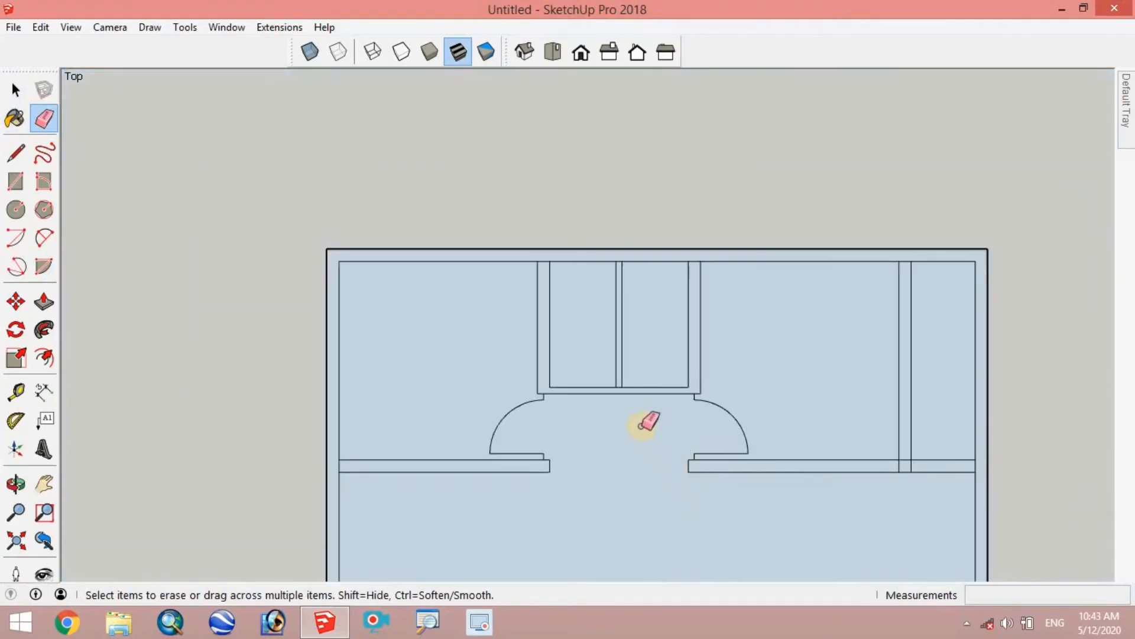
# Mark a 2' door opening at the lower end of the left small room's left partition, with lines across the wall at both ends.
pyautogui.scroll(5, 545, 386)
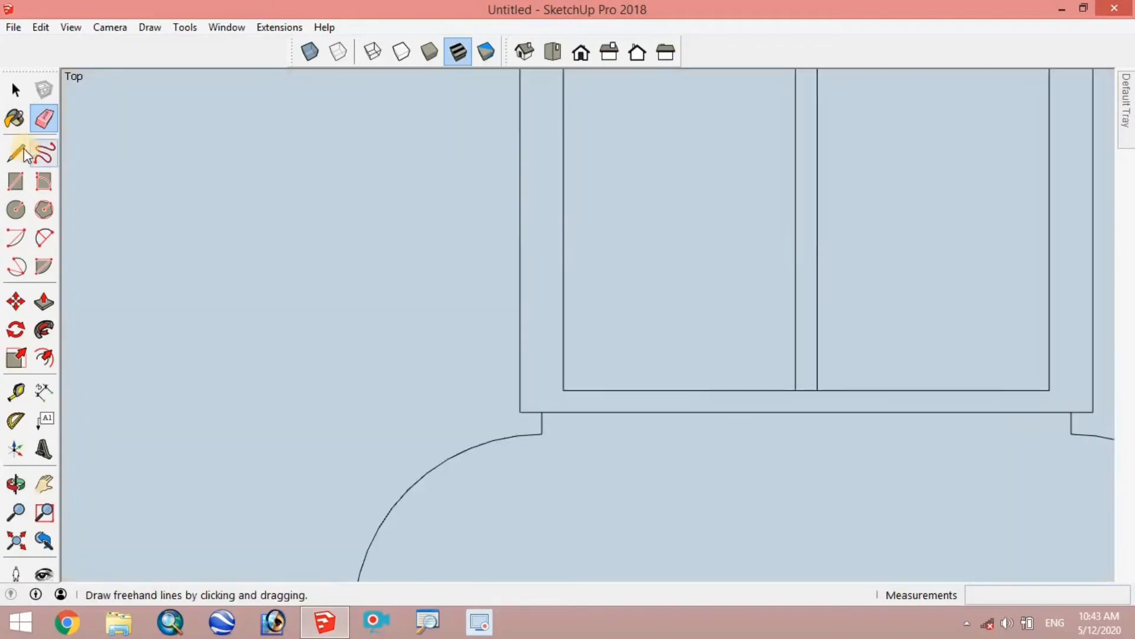
pyautogui.press('l')
pyautogui.click(563, 389)
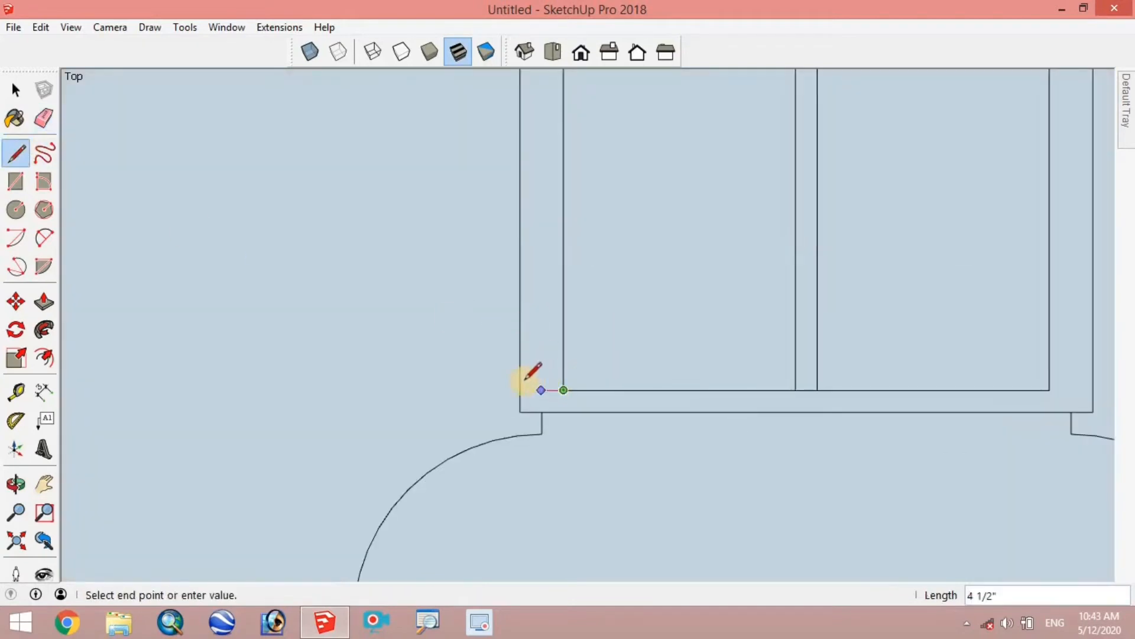
pyautogui.click(519, 390)
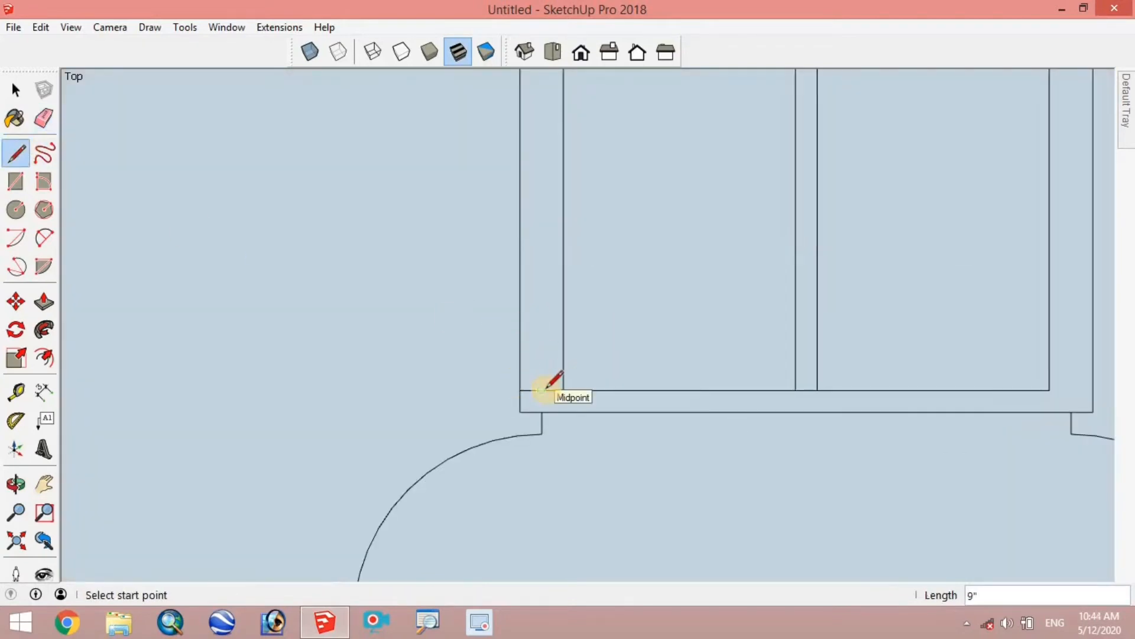
pyautogui.click(544, 385)
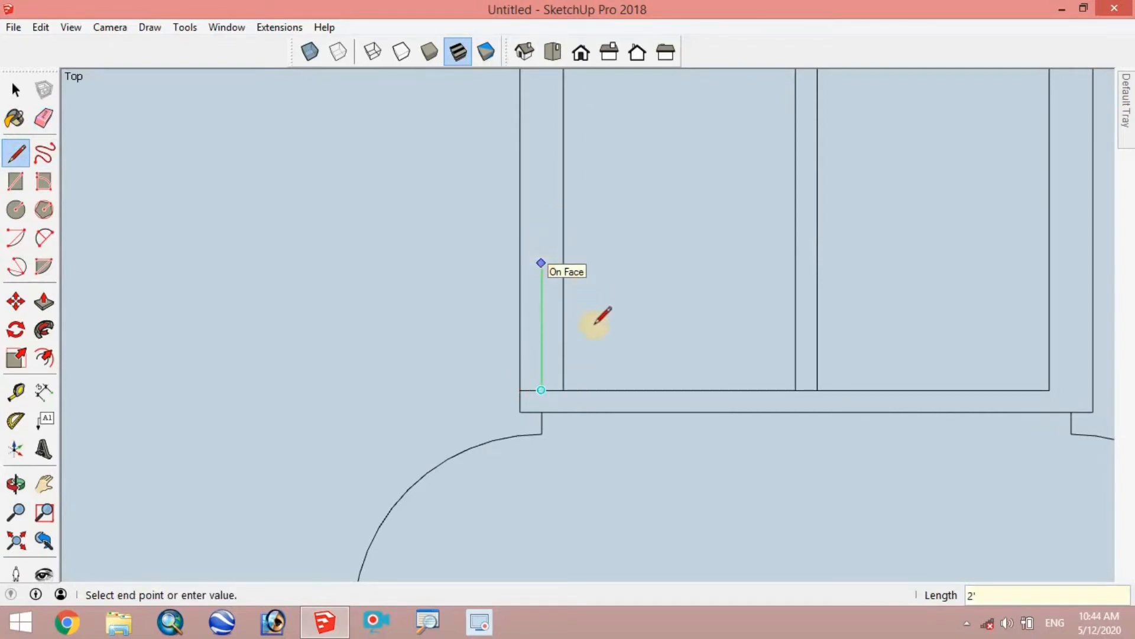
pyautogui.press('Return')
pyautogui.click(520, 274)
pyautogui.click(541, 274)
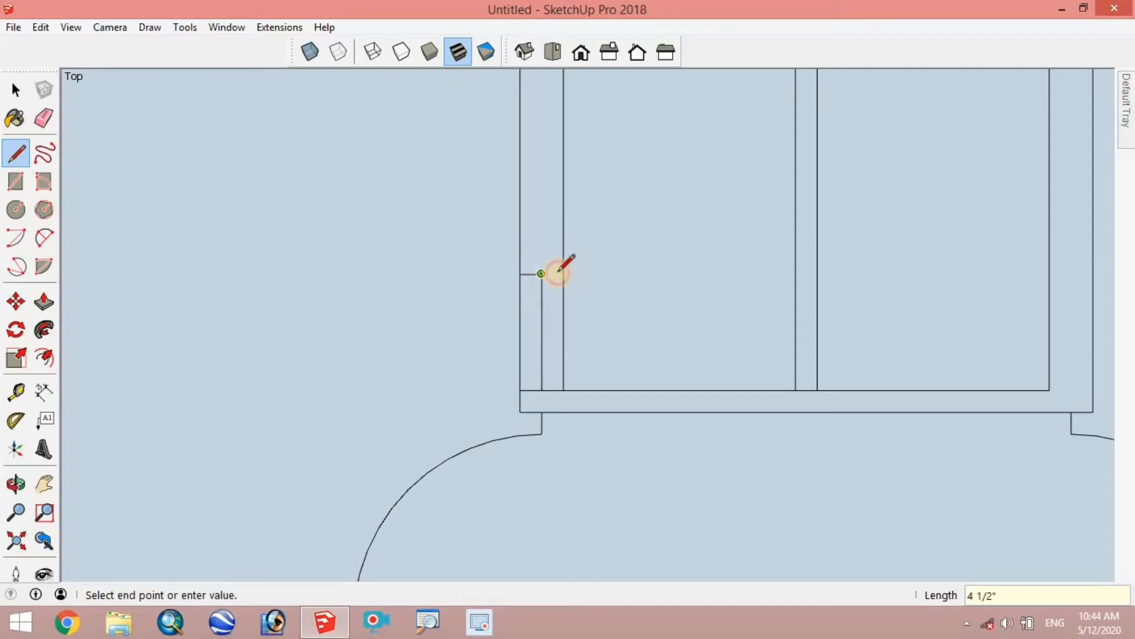
pyautogui.click(569, 274)
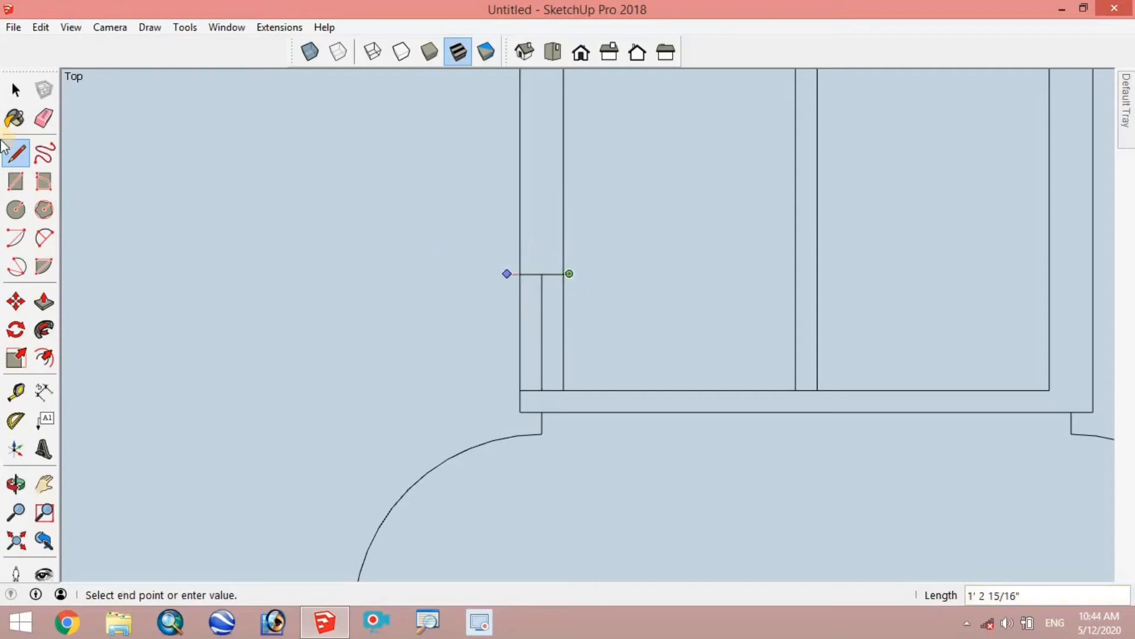
# Erase the partition edges, centre line and overshooting line end between the two marks to open the left small room's doorway.
pyautogui.click(44, 117)
pyautogui.scroll(3, 601, 390)
pyautogui.scroll(3, 578, 239)
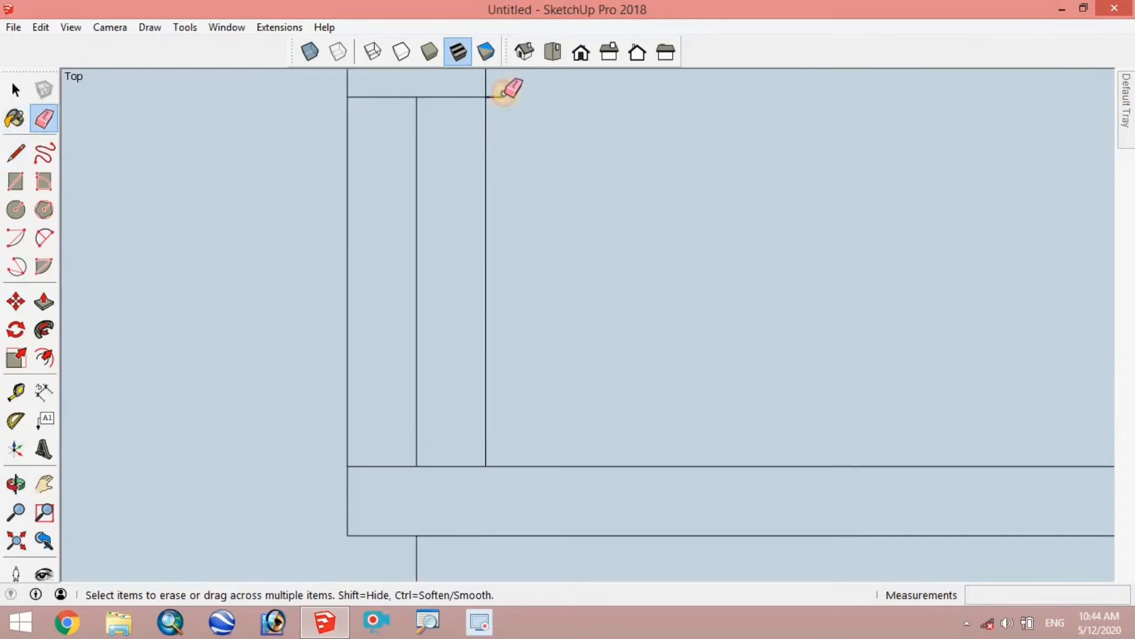
pyautogui.moveTo(503, 93)
pyautogui.mouseDown()
pyautogui.moveTo(480, 144)
pyautogui.moveTo(480, 200)
pyautogui.moveTo(333, 239)
pyautogui.moveTo(358, 266)
pyautogui.moveTo(409, 274)
pyautogui.moveTo(449, 344)
pyautogui.mouseUp()
pyautogui.scroll(-2, 448, 345)
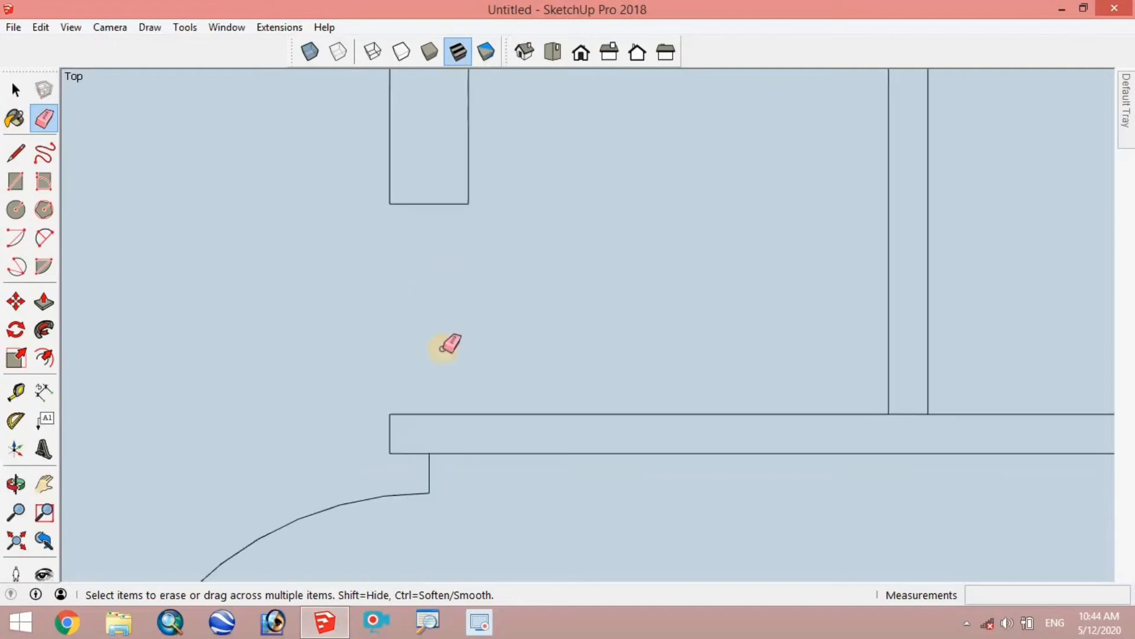
# Draw a 2" jamb line up from the lower wall's corner at the opening, with a short horizontal end mark.
pyautogui.click(11, 157)
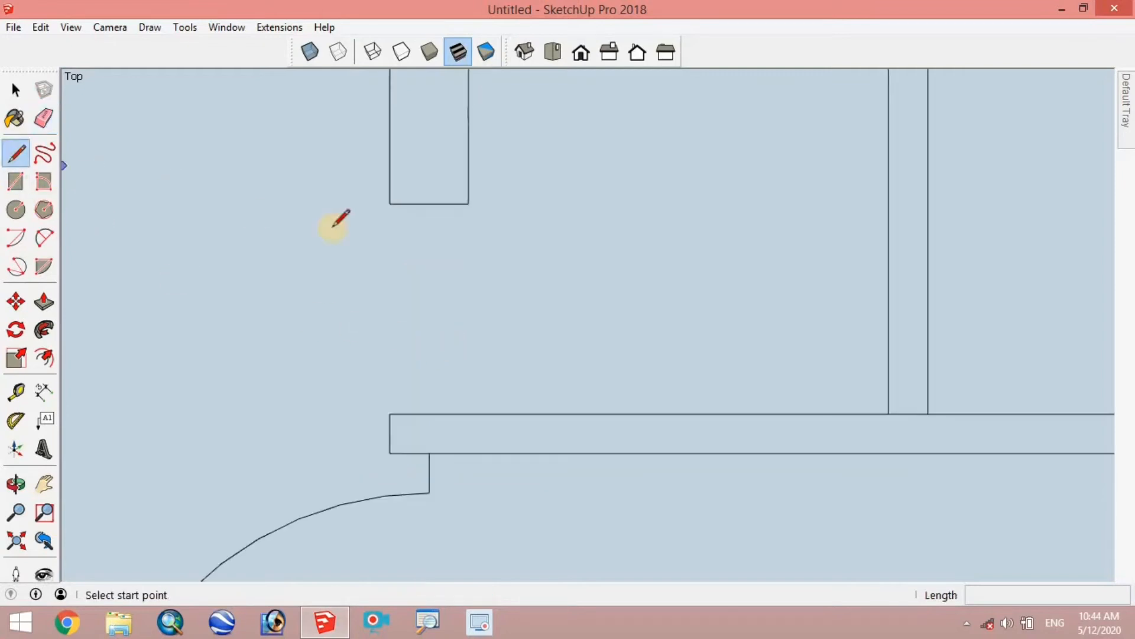
pyautogui.click(389, 413)
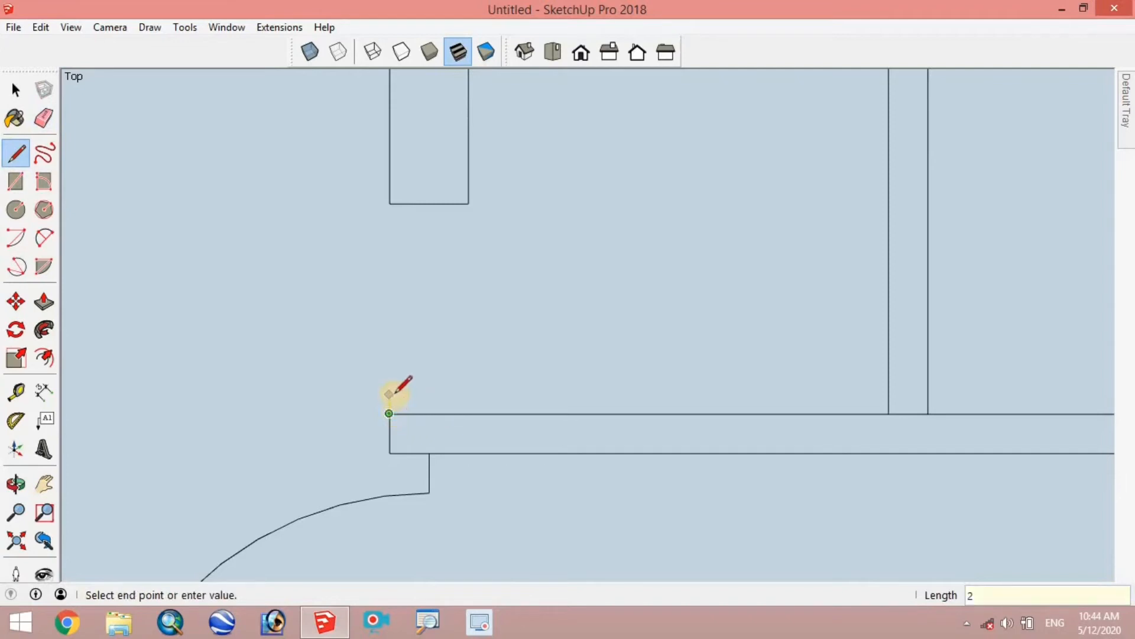
pyautogui.click(388, 394)
pyautogui.click(372, 395)
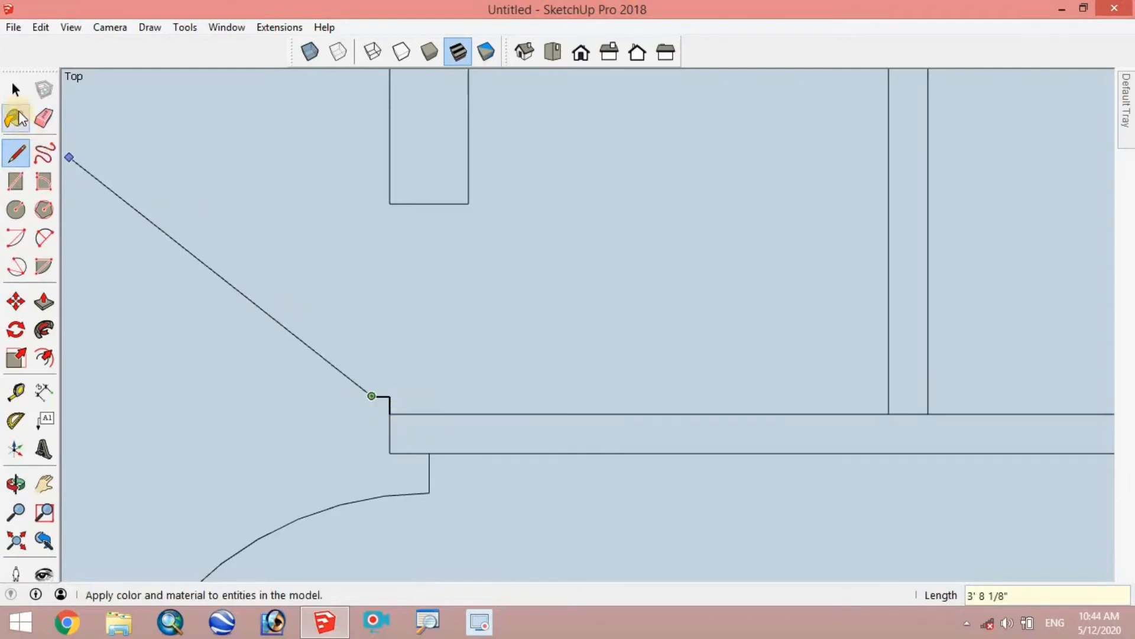
pyautogui.press('space')
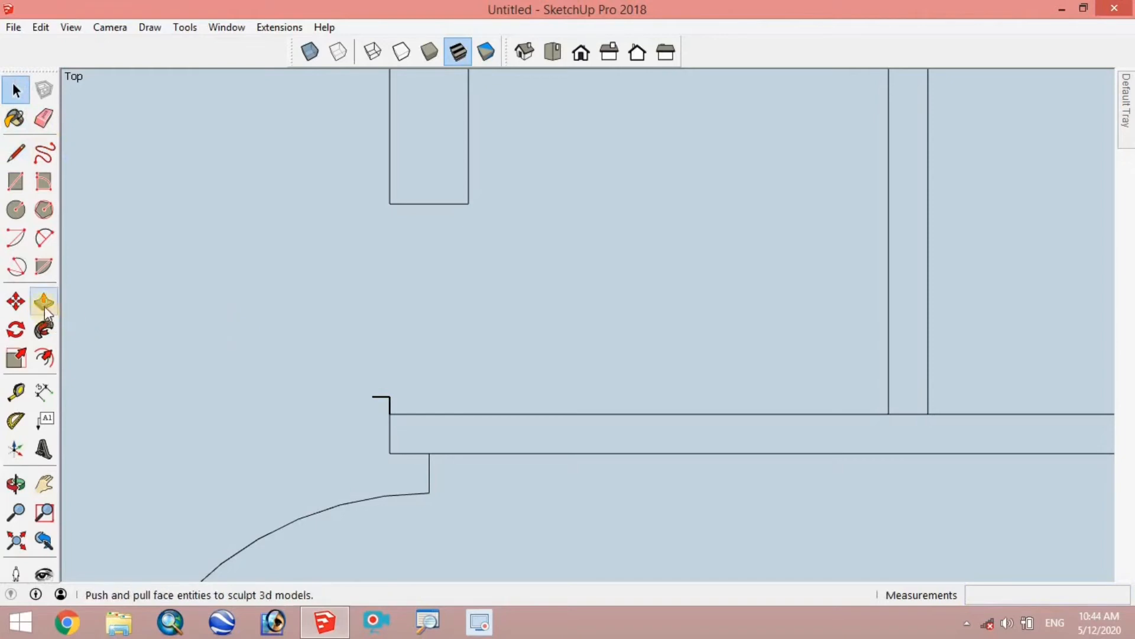
# Draw a 90° pie-shaped door swing into the left small room, from the 2" jamb's end to the partition's lower corner.
pyautogui.click(41, 267)
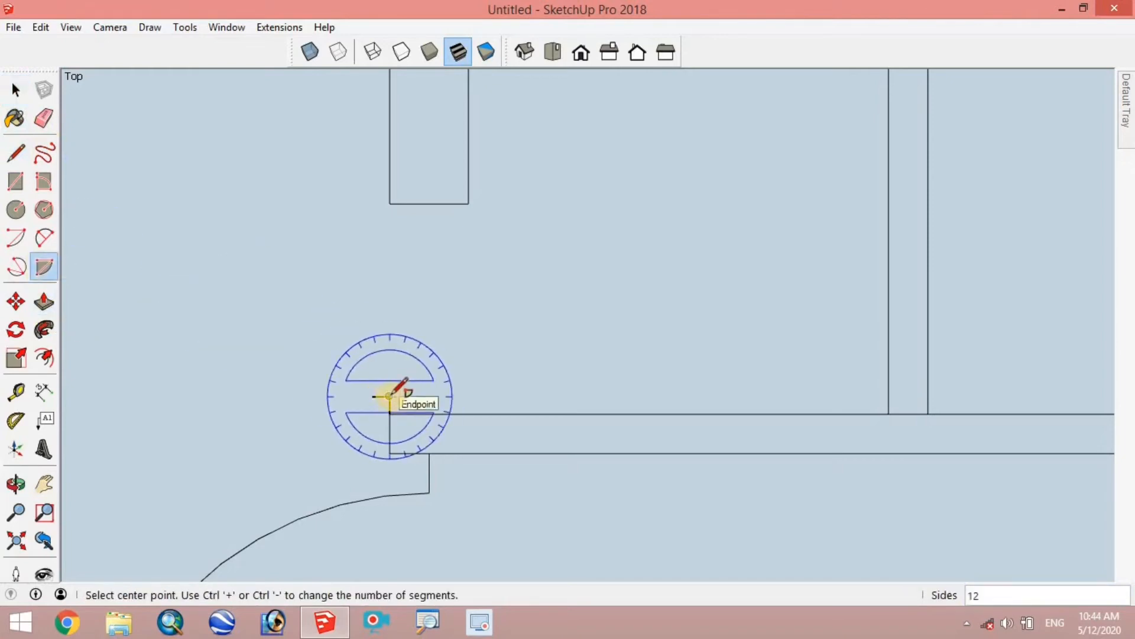
pyautogui.click(388, 396)
pyautogui.click(388, 204)
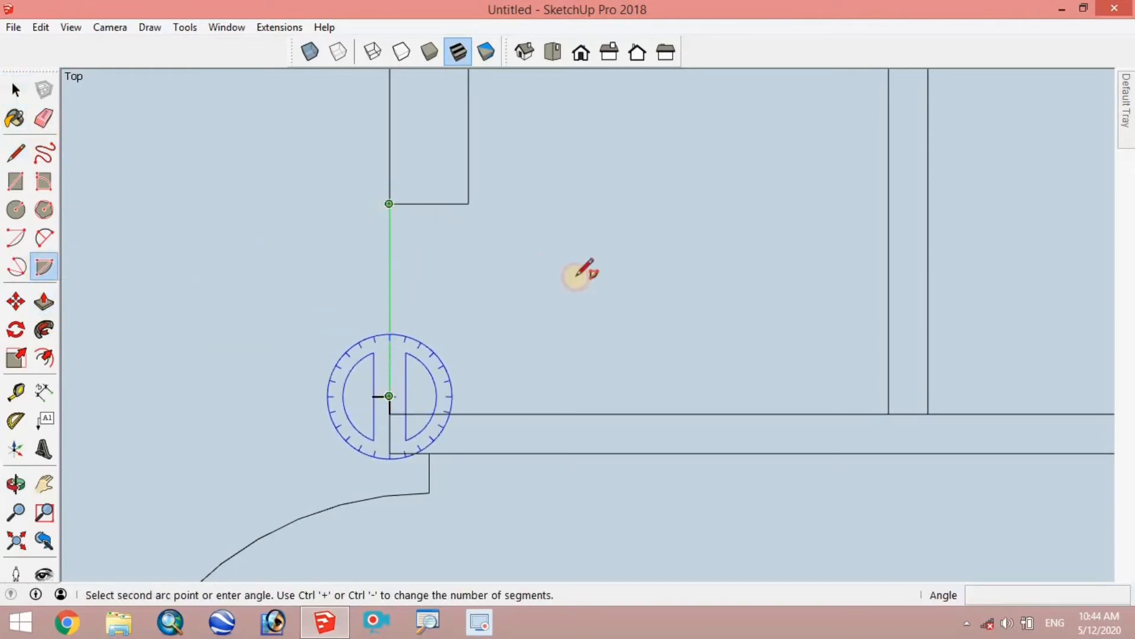
pyautogui.click(645, 388)
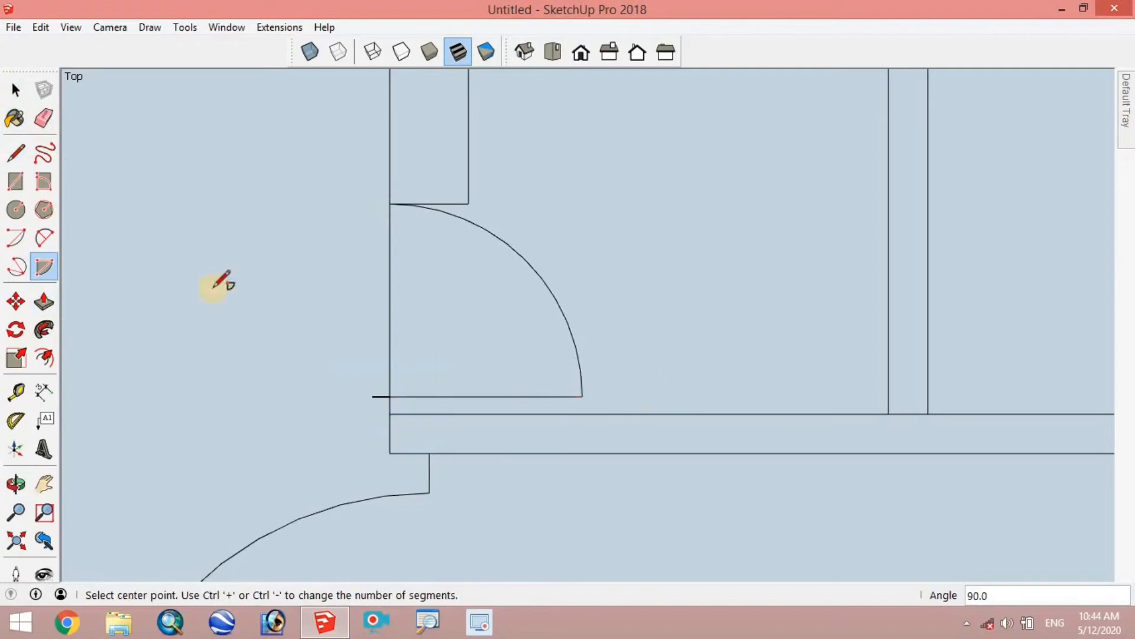
# Erase the left small room door's closing line across the opening and its short end mark.
pyautogui.press('l')
pyautogui.click(46, 119)
pyautogui.moveTo(405, 307); pyautogui.dragTo(380, 393)
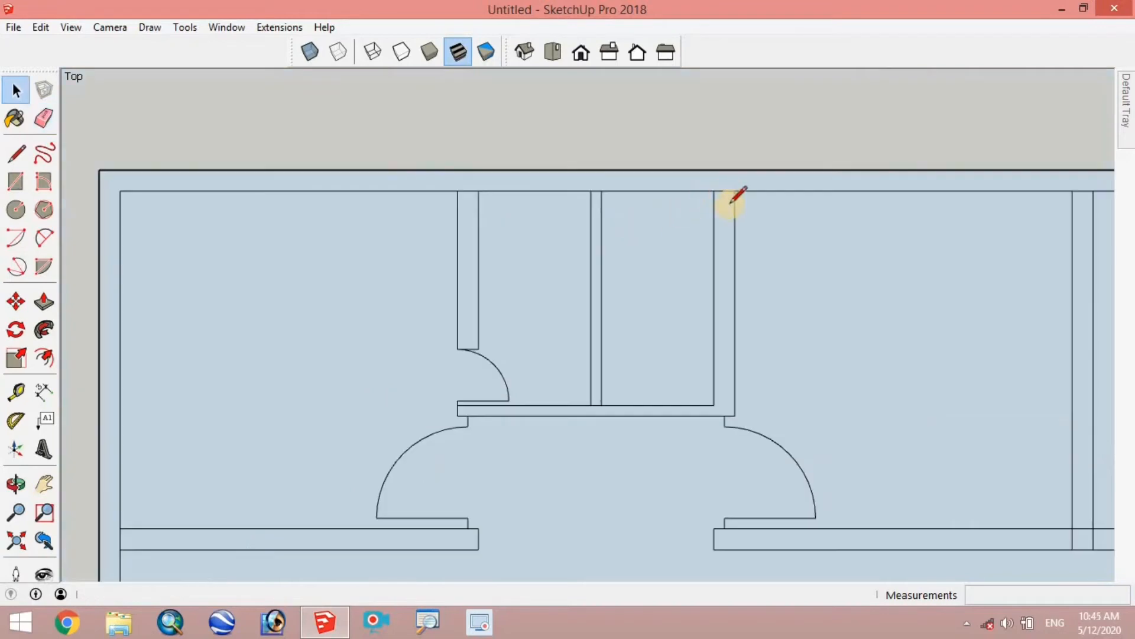
# Cut a 2' door opening in the right small room's right partition, starting at the inner face of the top outer wall.
pyautogui.press('l')
pyautogui.scroll(5, 727, 189)
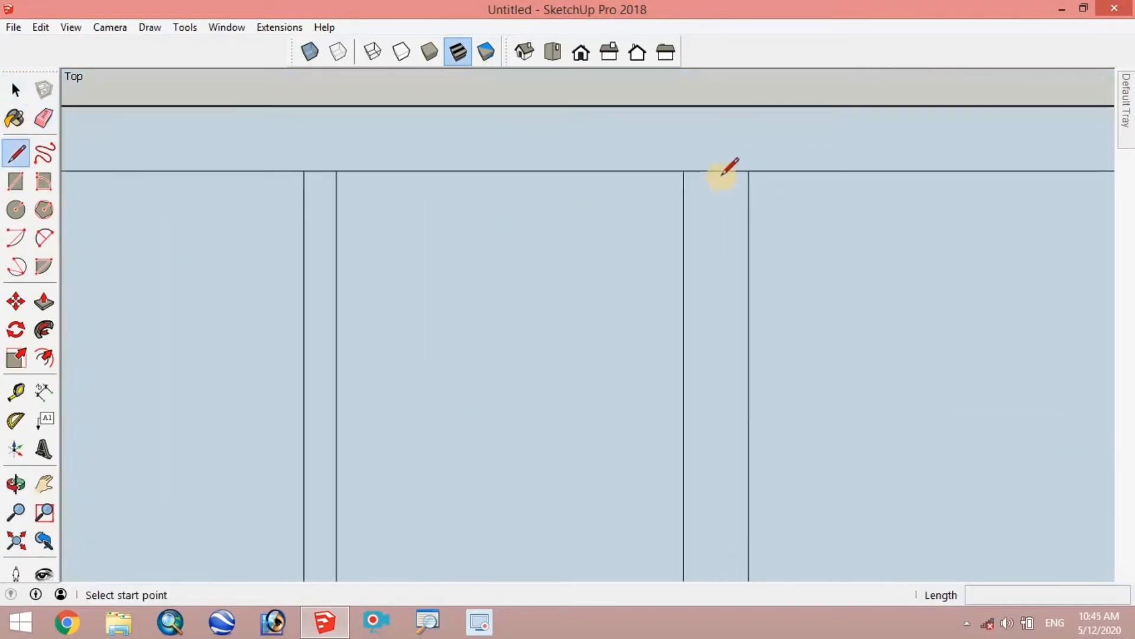
pyautogui.click(716, 170)
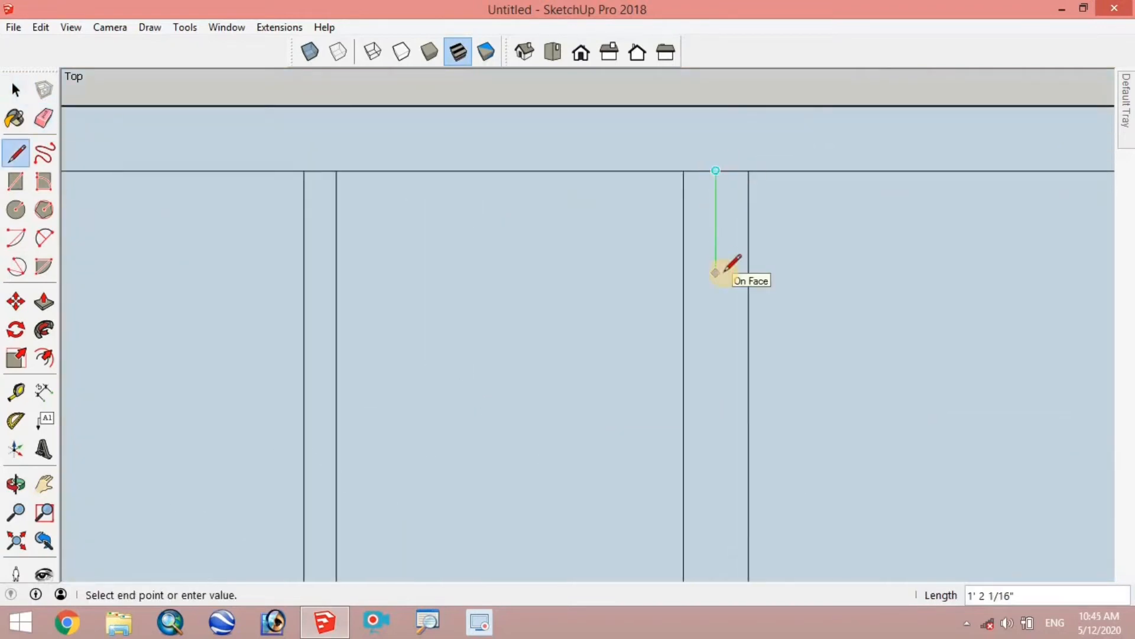
pyautogui.click(715, 345)
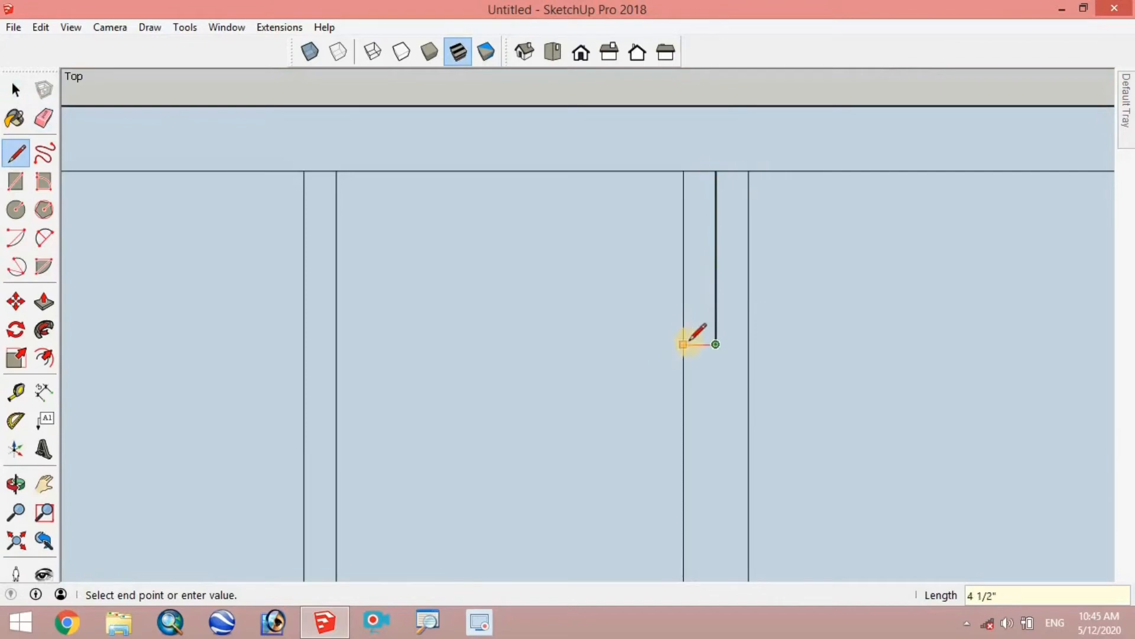
pyautogui.click(683, 344)
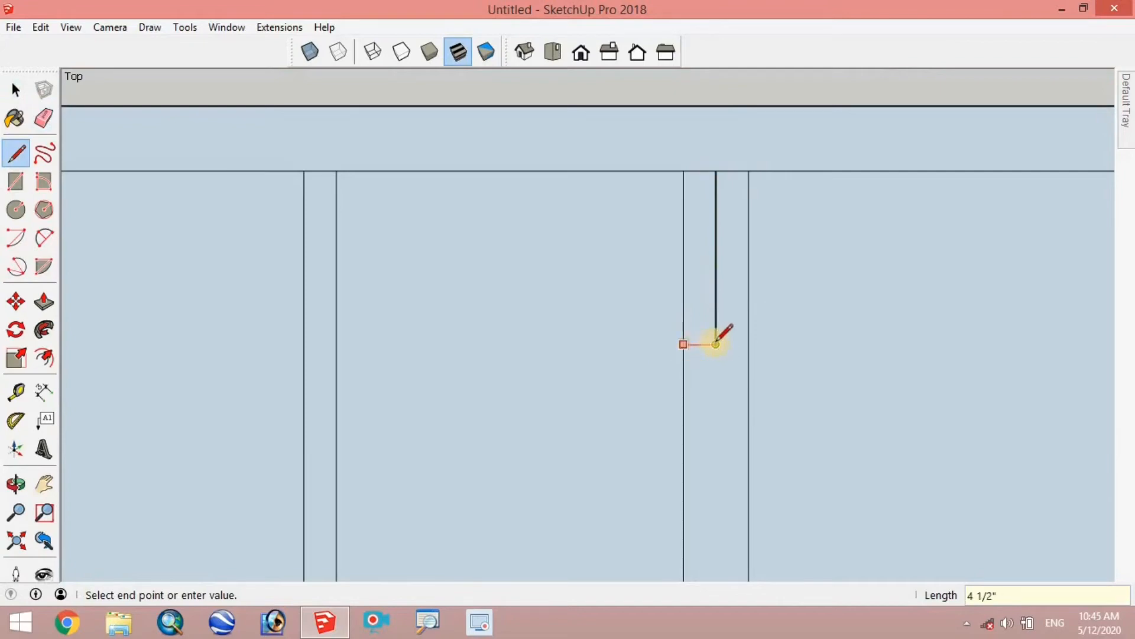
pyautogui.click(44, 118)
pyautogui.moveTo(776, 280); pyautogui.dragTo(534, 266)
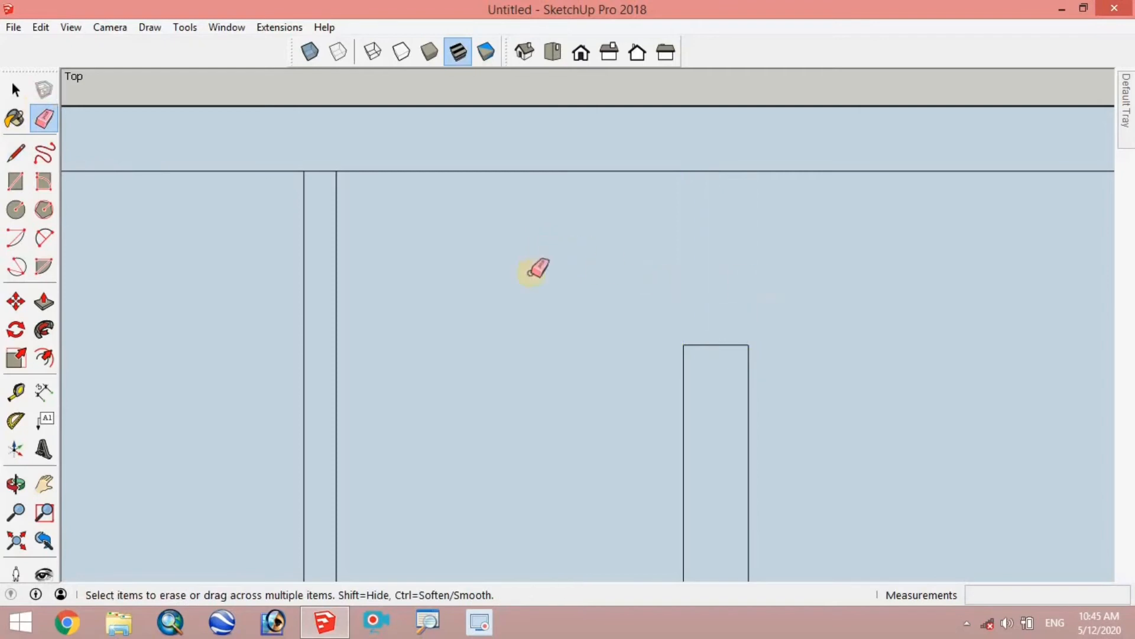
# Draw a centre line across the right small room's opening and mark a 2" jamb below the outer wall with a short horizontal line.
pyautogui.click(16, 152)
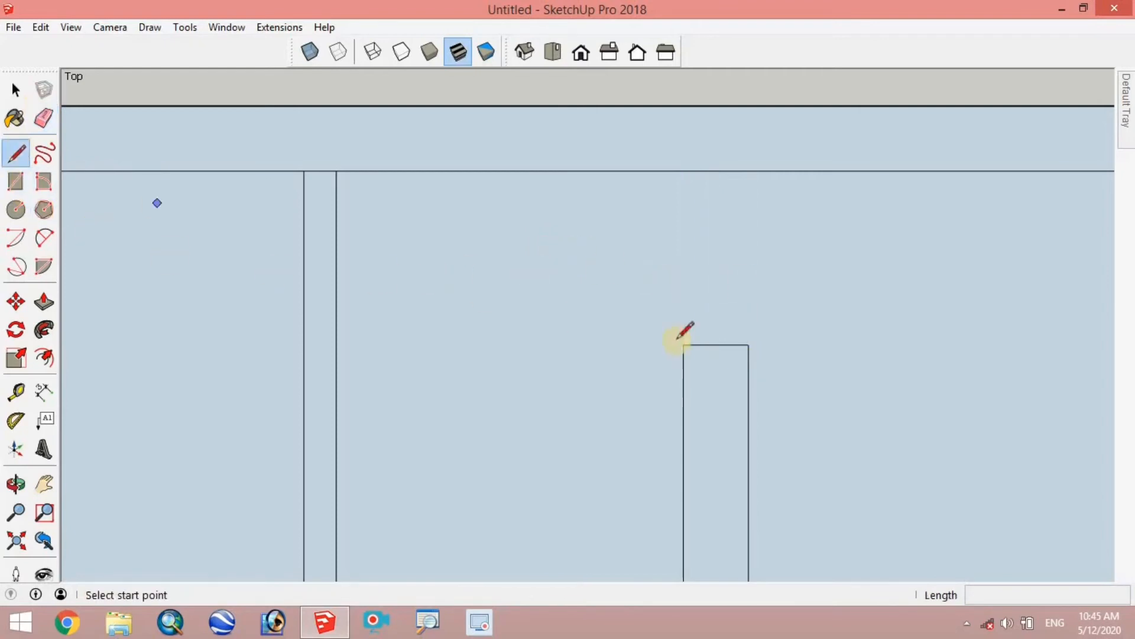
pyautogui.click(716, 345)
pyautogui.click(715, 171)
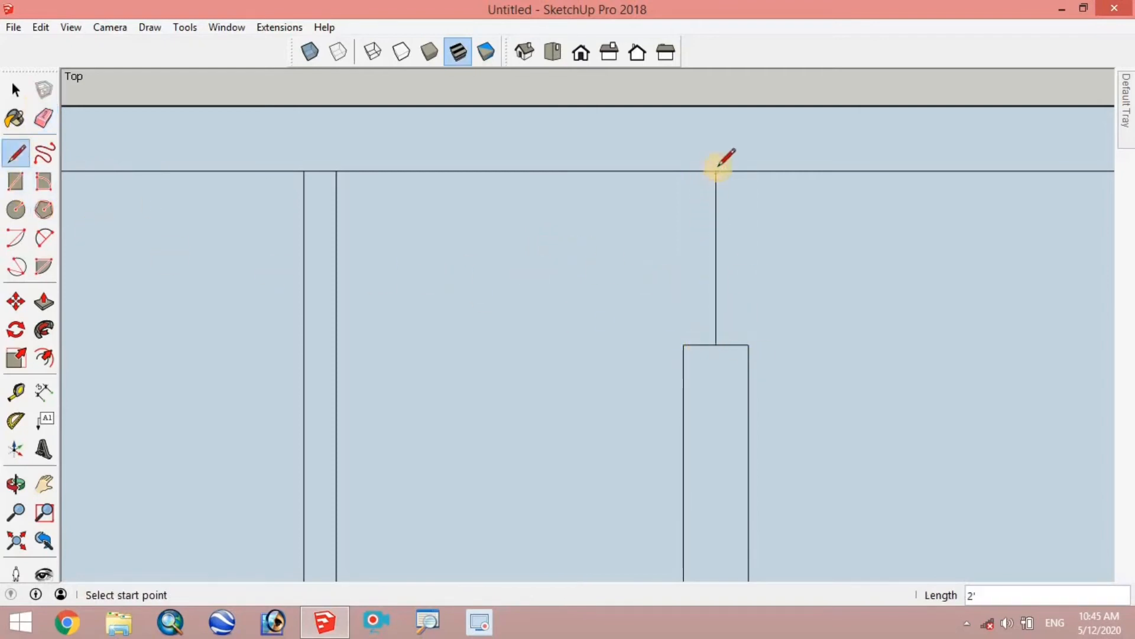
pyautogui.click(716, 172)
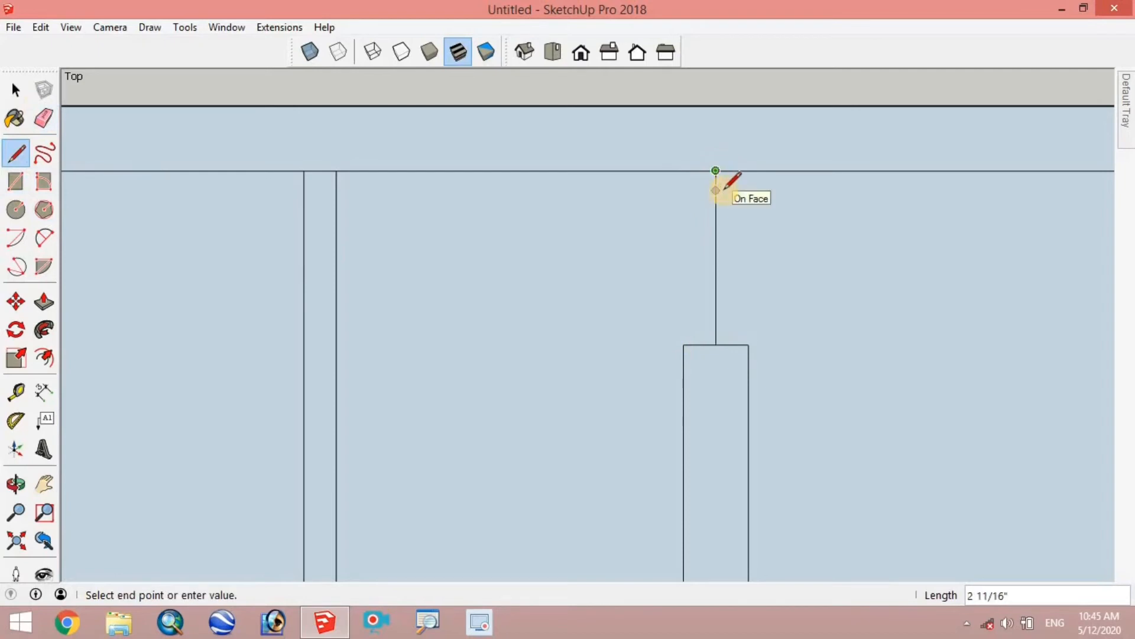
pyautogui.write('2')
pyautogui.press('Return')
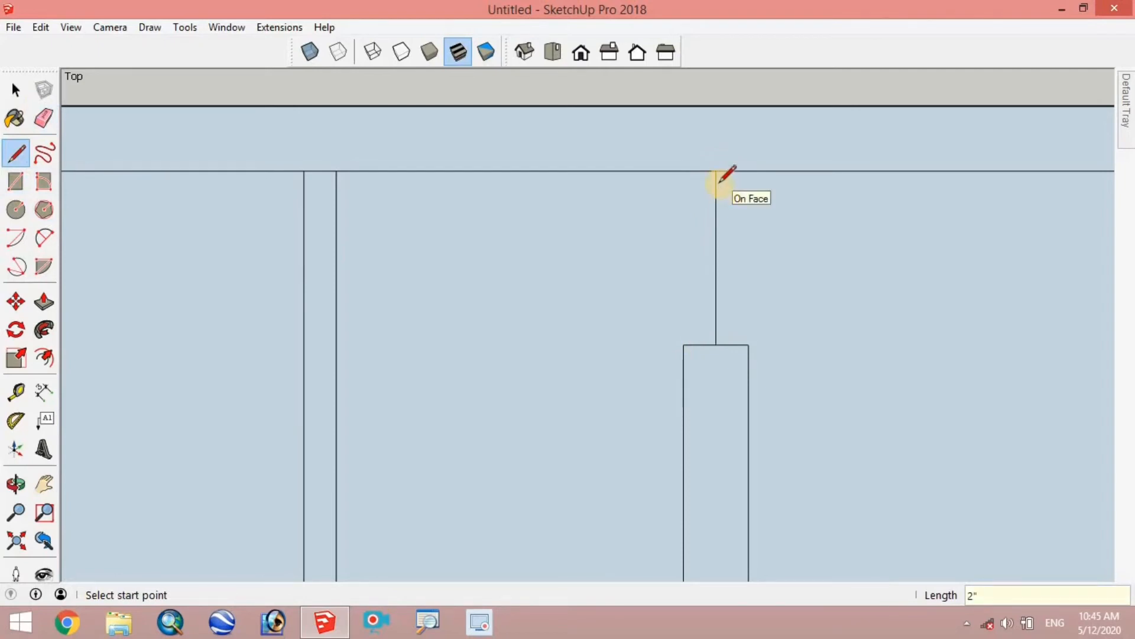
pyautogui.click(715, 185)
pyautogui.click(745, 184)
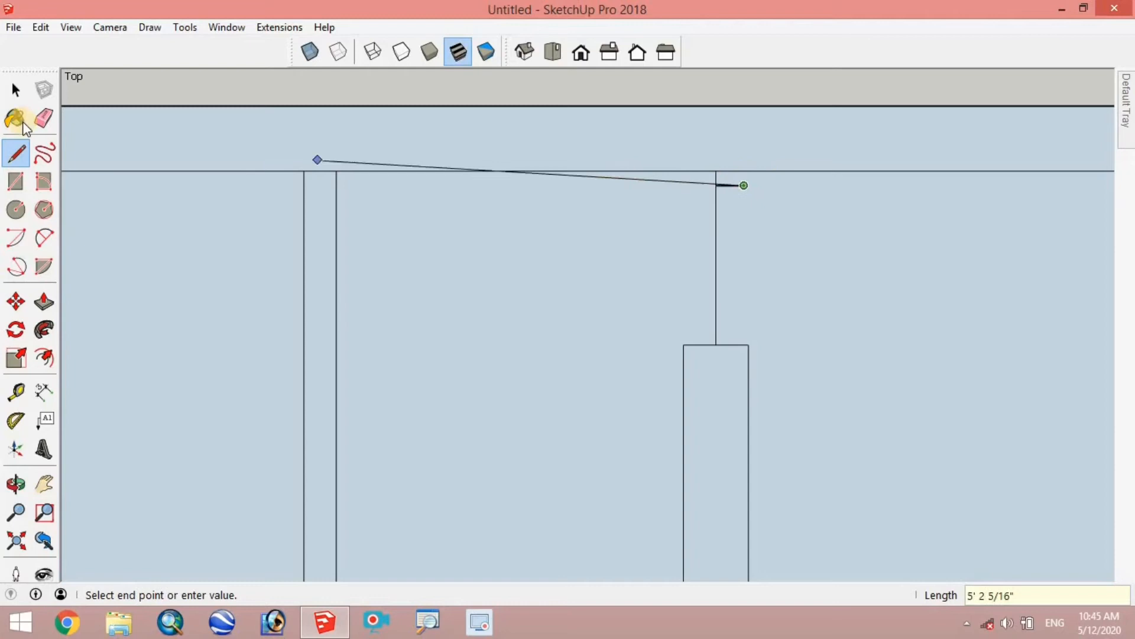
pyautogui.click(16, 90)
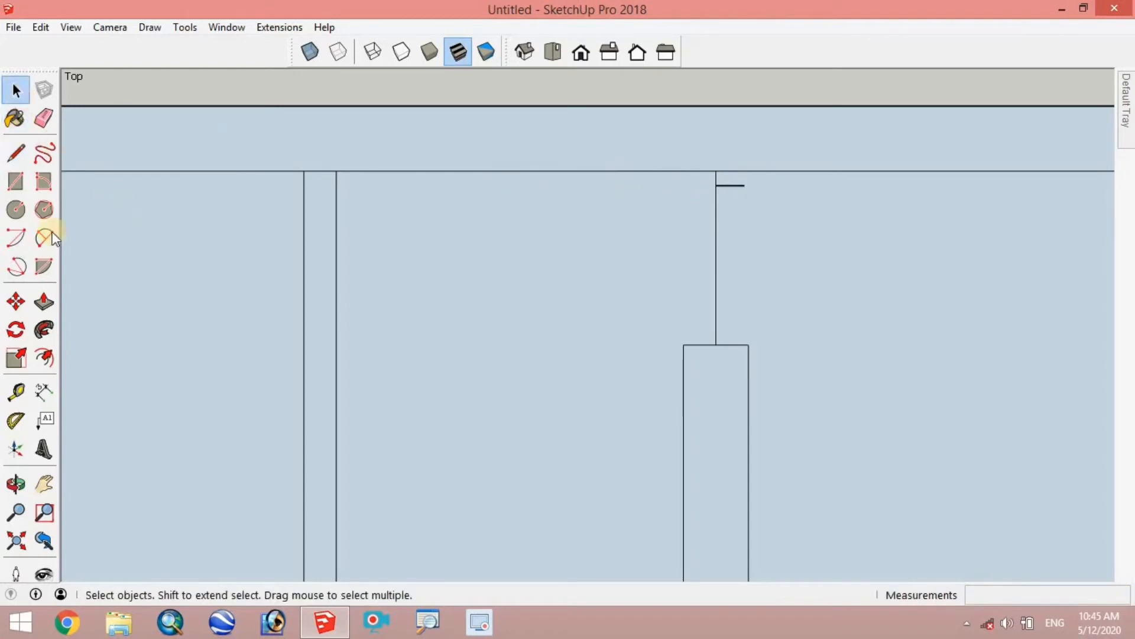
# Draw a 90° pie-shaped door swing into the right small room, from the 2" jamb's end to the partition end's midpoint.
pyautogui.click(46, 266)
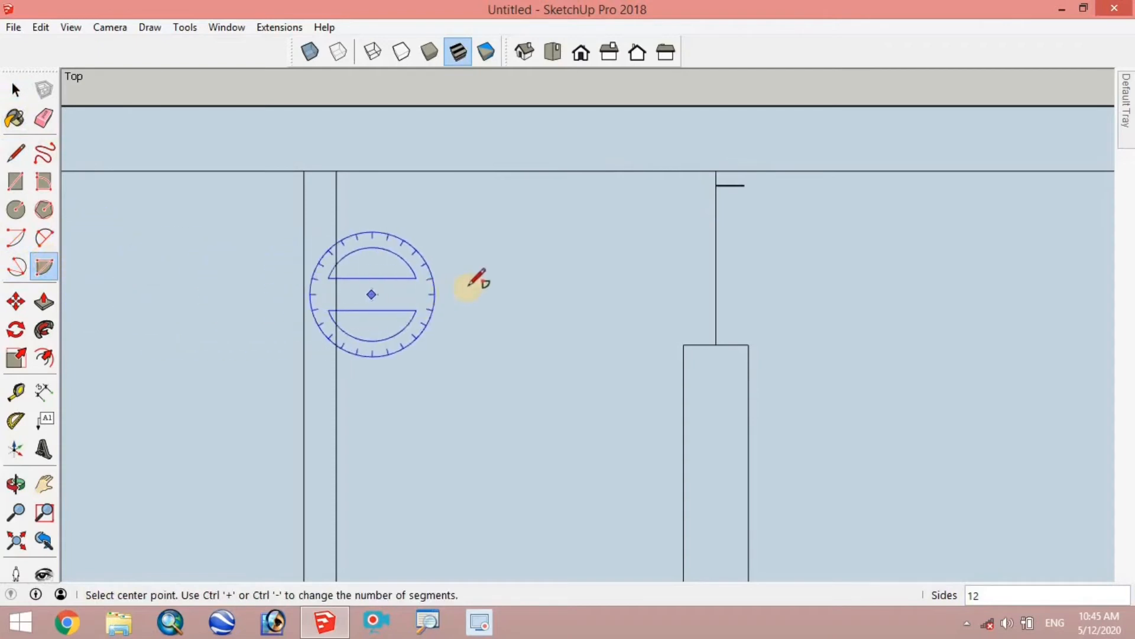
pyautogui.click(716, 185)
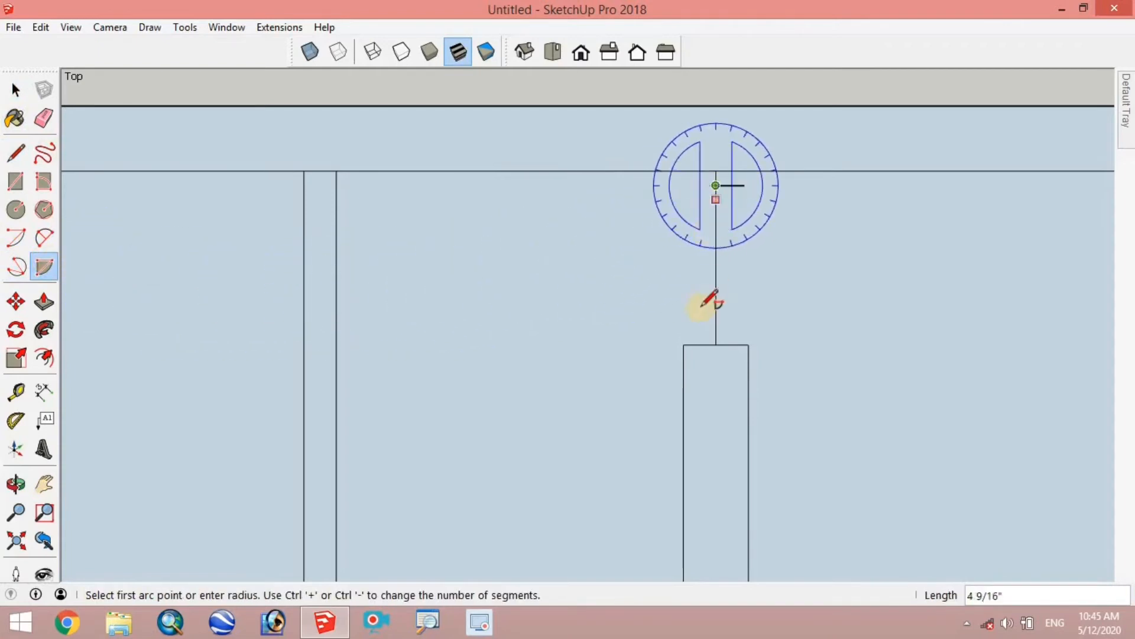
pyautogui.click(715, 344)
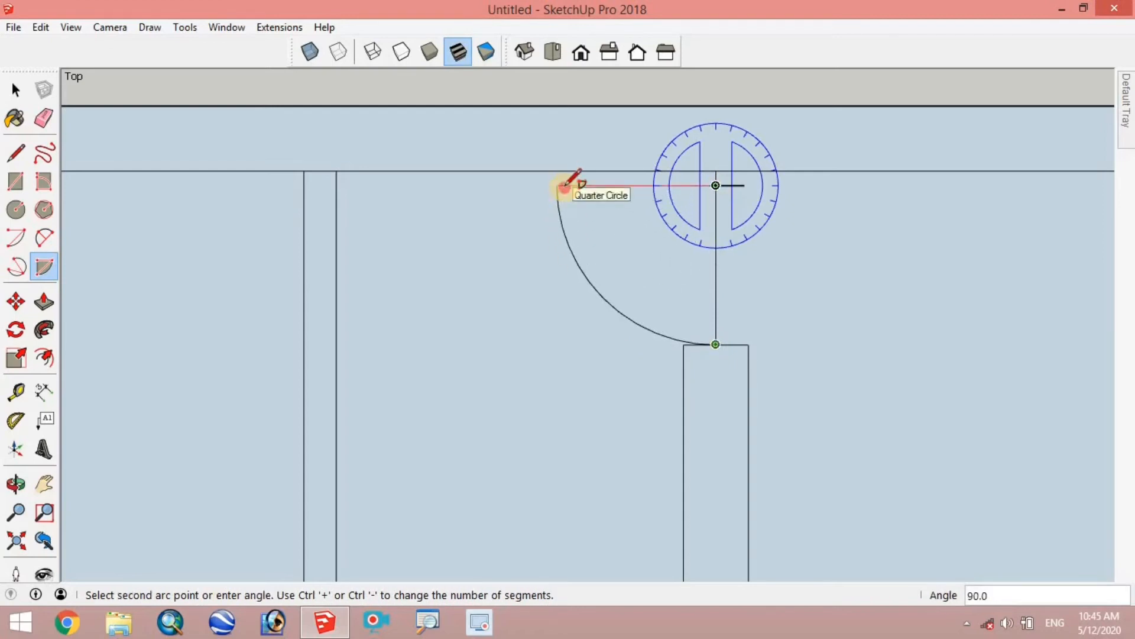
pyautogui.click(558, 185)
# Erase the right small room door's short end mark and its closing line across the opening.
pyautogui.click(44, 118)
pyautogui.scroll(3, 731, 182)
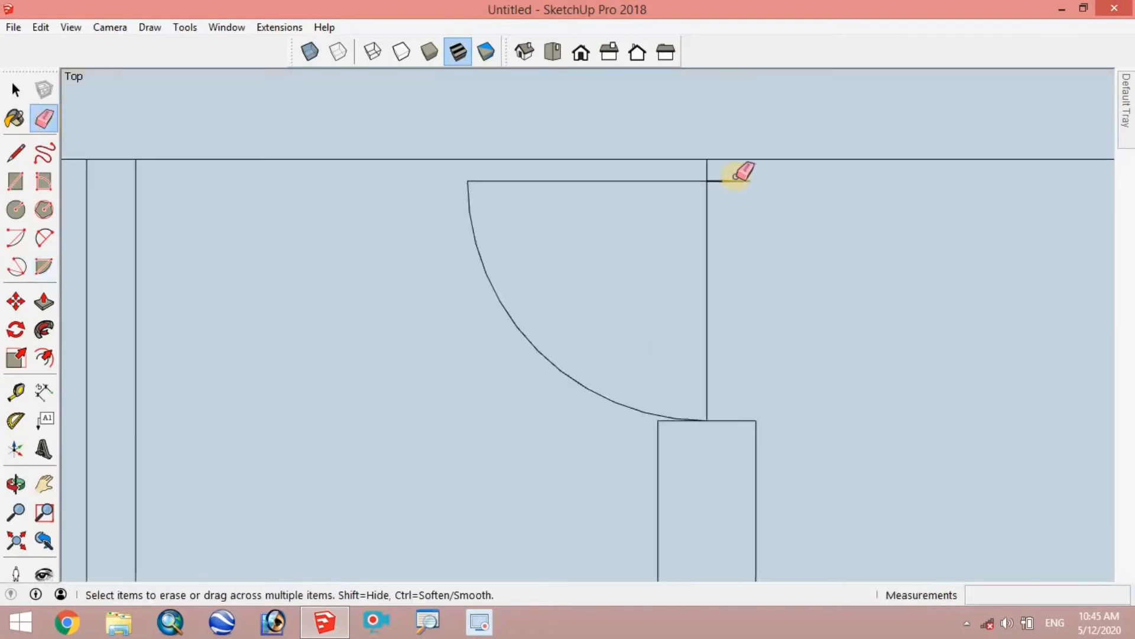
pyautogui.moveTo(731, 182)
pyautogui.mouseDown()
pyautogui.moveTo(680, 223)
pyautogui.moveTo(673, 263)
pyautogui.mouseUp()
pyautogui.scroll(-3, 673, 264)
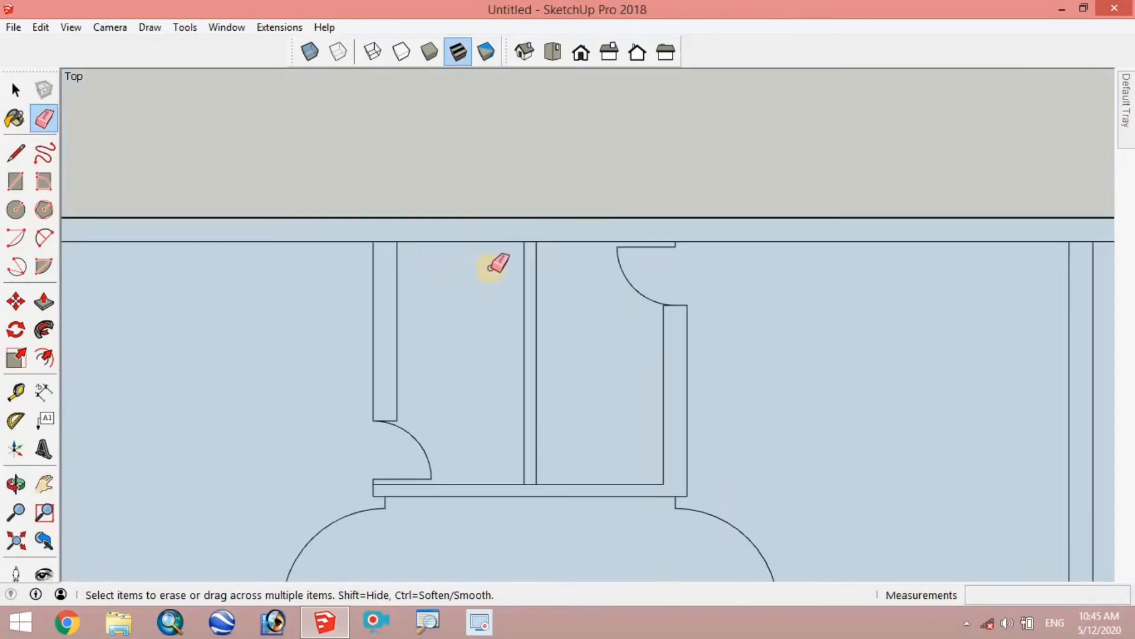
# Erase the leftover edges across both ends of the middle partition, where it meets the outer wall and the lower wall.
pyautogui.scroll(5, 538, 233)
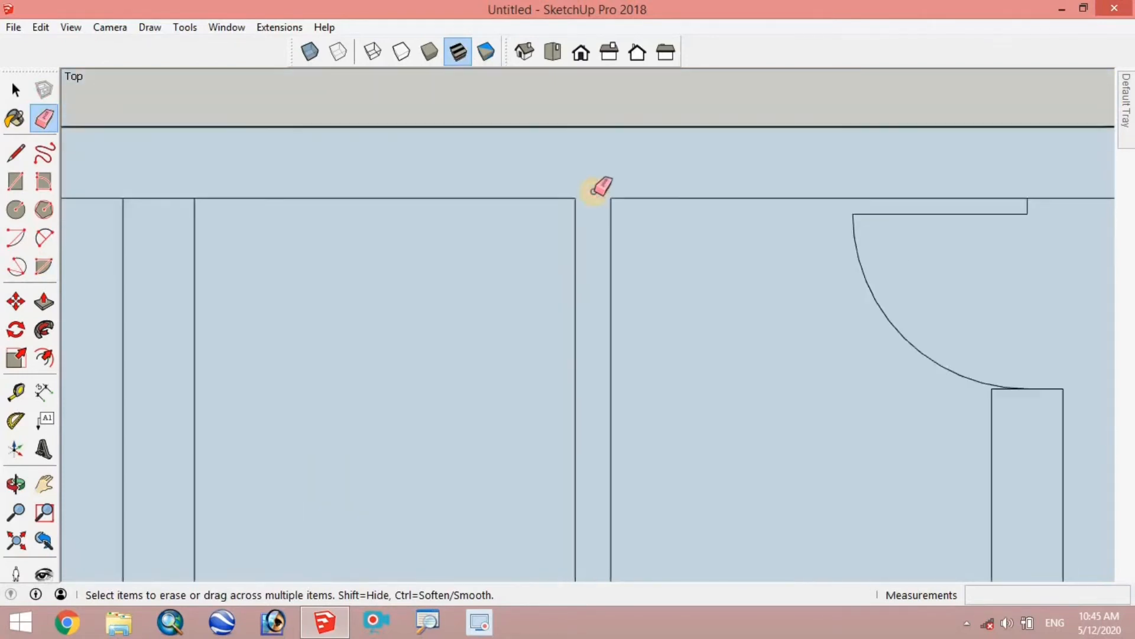
pyautogui.scroll(-2, 597, 189)
pyautogui.scroll(-2, 580, 330)
pyautogui.scroll(-2, 583, 477)
pyautogui.scroll(4, 603, 476)
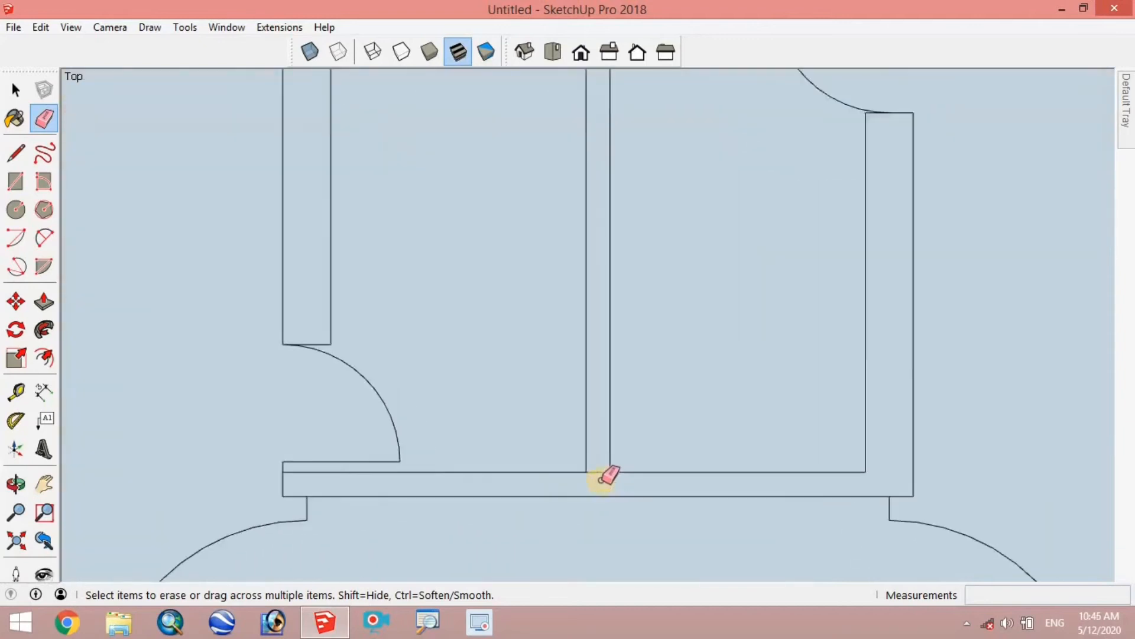
pyautogui.scroll(1, 602, 479)
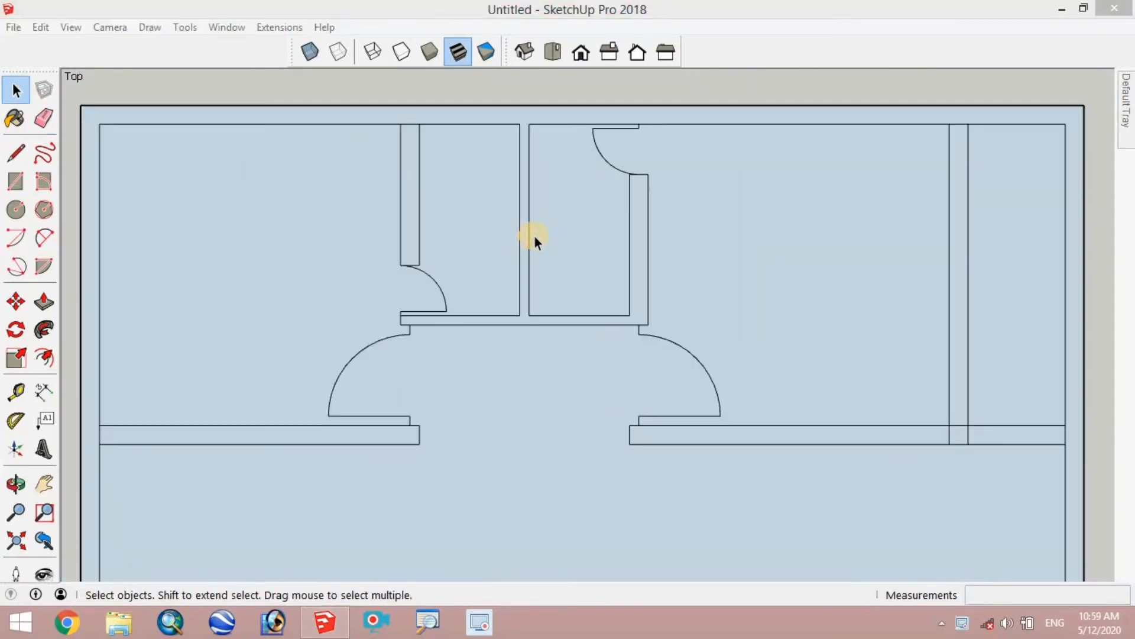
pyautogui.click(319, 353)
pyautogui.scroll(-4, 354, 334)
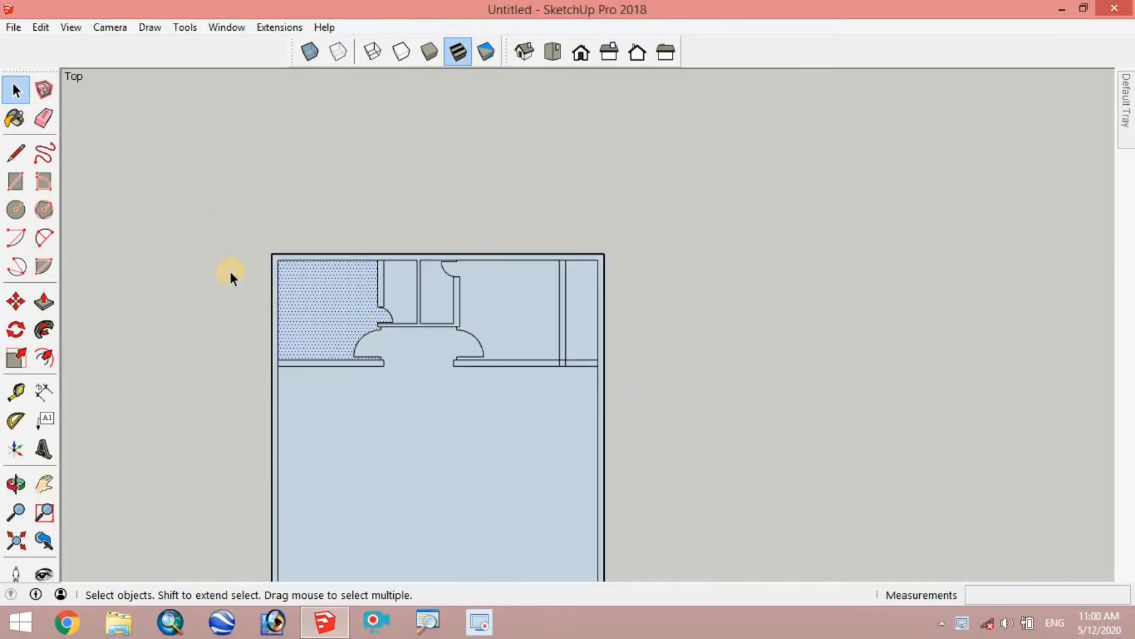
pyautogui.click(230, 274)
pyautogui.scroll(5, 258, 361)
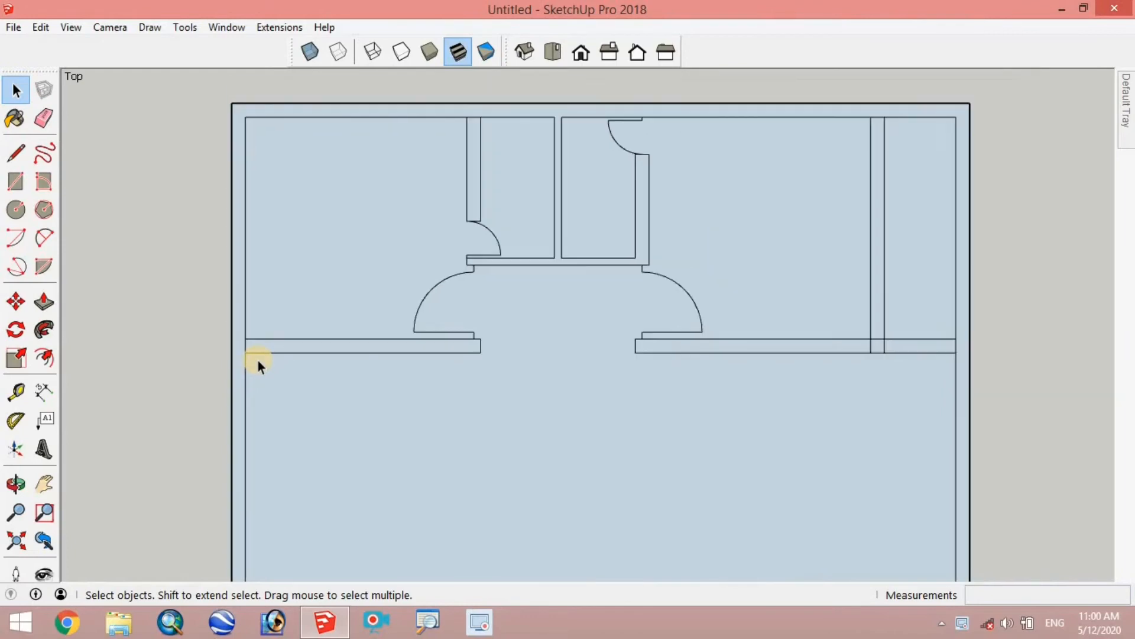
# Draw a vertical line from the lower corner of the left horizontal wall's open end down to the plan's bottom outer edge.
pyautogui.click(16, 153)
pyautogui.click(480, 352)
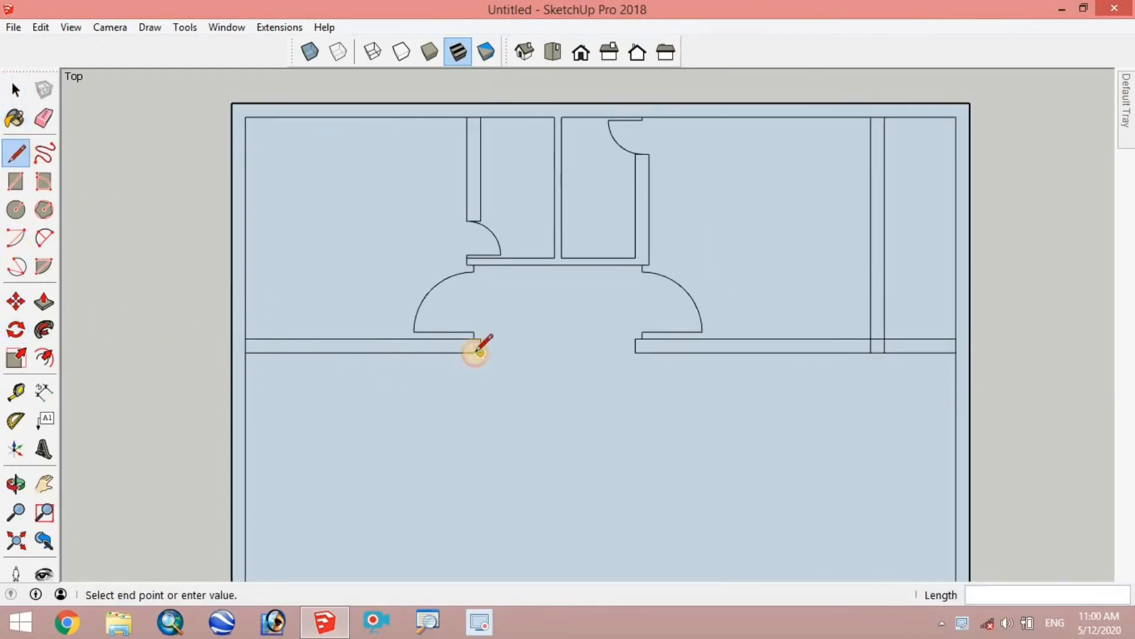
pyautogui.scroll(-5, 476, 349)
pyautogui.scroll(3, 486, 476)
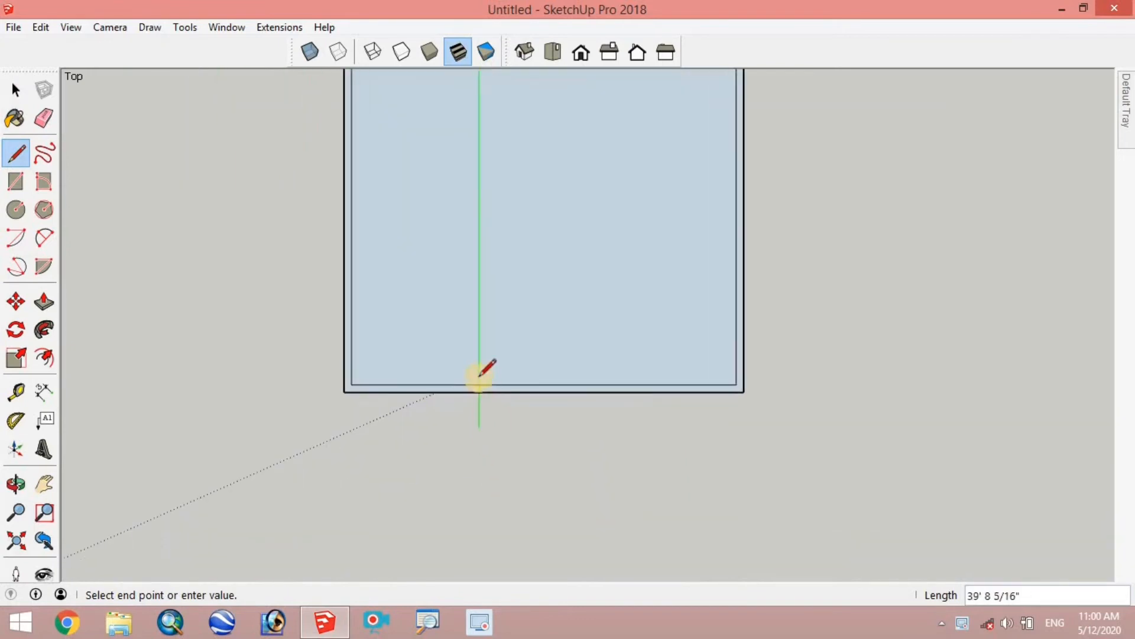
pyautogui.click(479, 389)
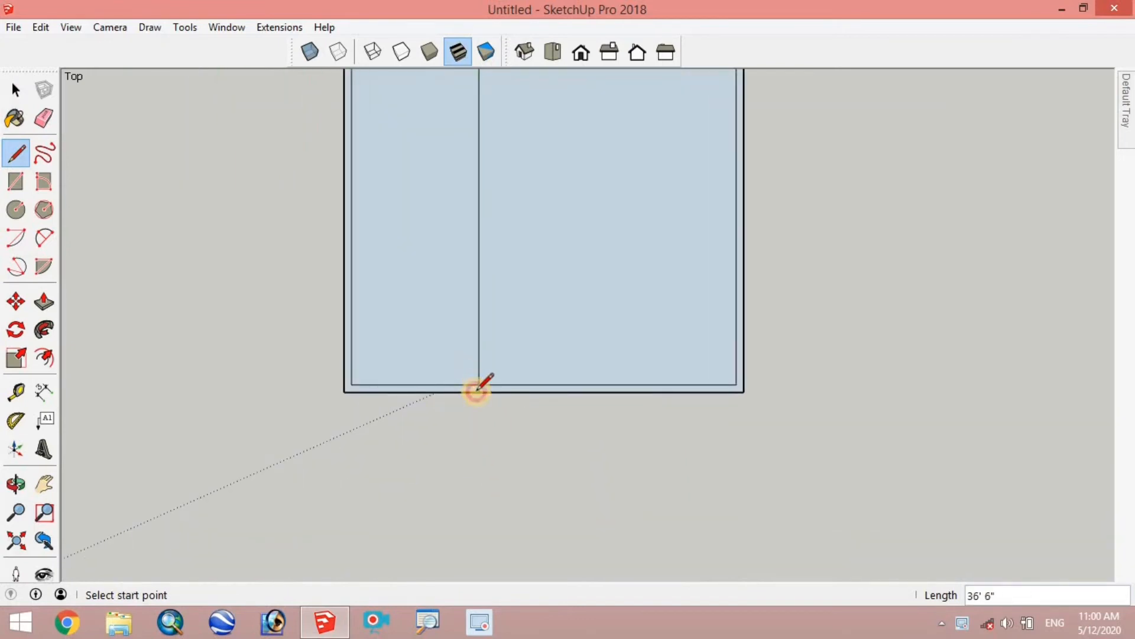
# Mark 9" to the left along the bottom outer edge and draw a parallel line from there up to the left horizontal wall.
pyautogui.scroll(3, 478, 388)
pyautogui.click(480, 390)
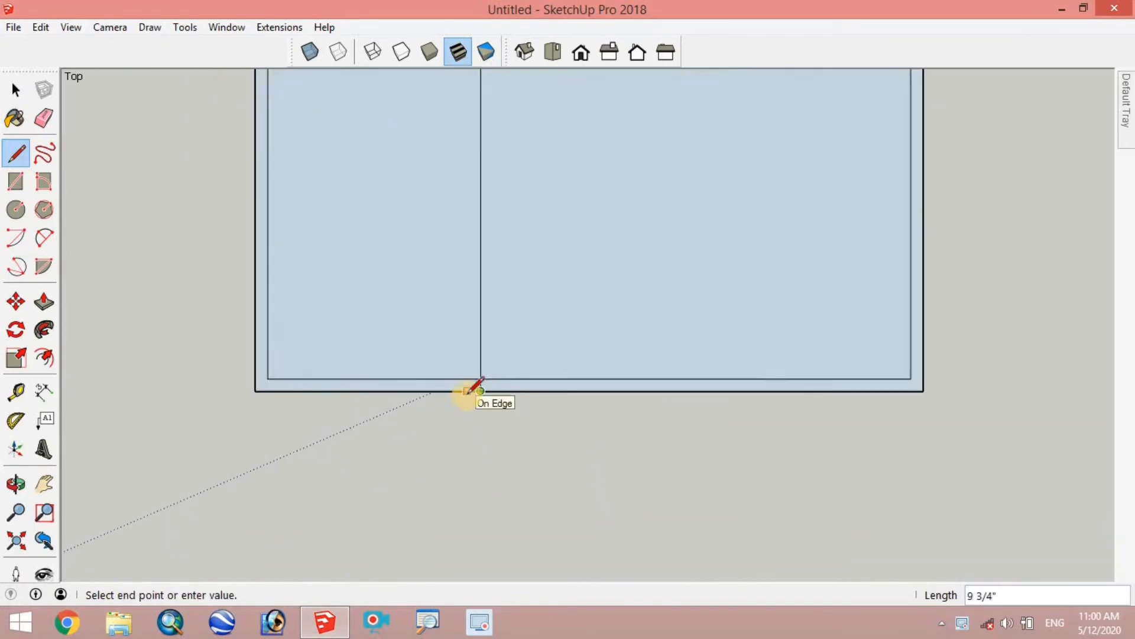
pyautogui.click(477, 390)
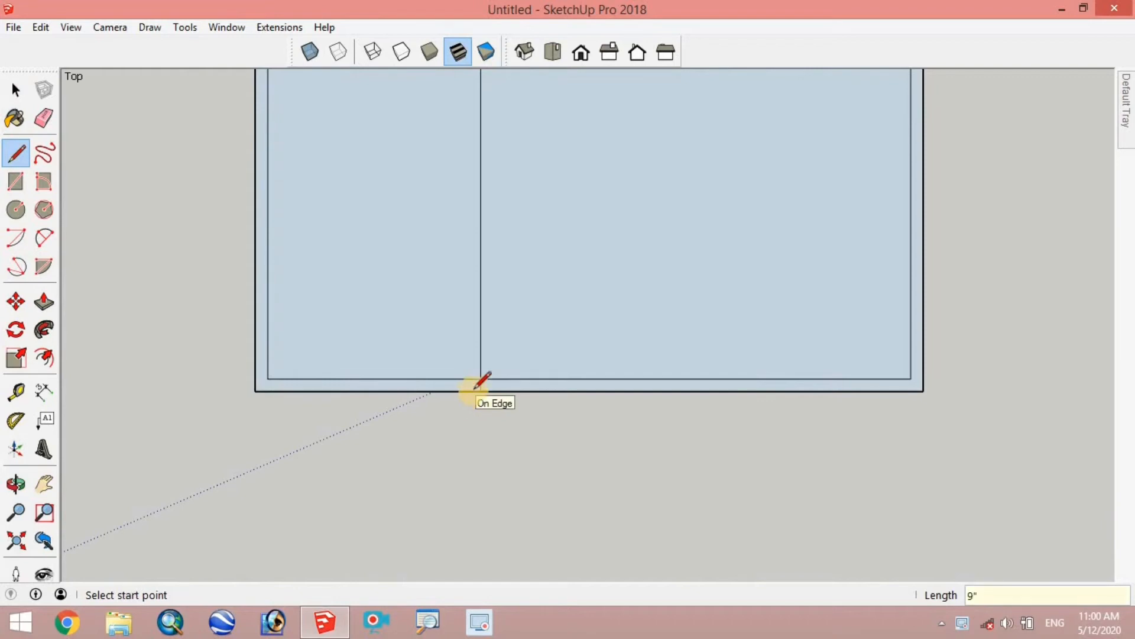
pyautogui.click(468, 390)
pyautogui.scroll(2, 472, 470)
pyautogui.scroll(-2, 478, 470)
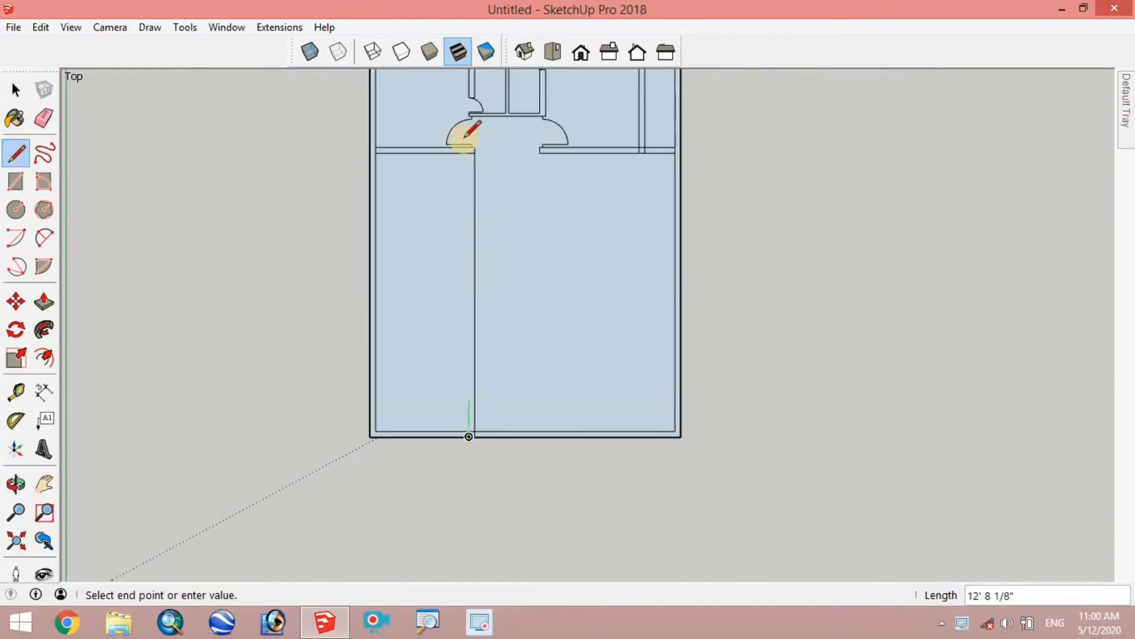
pyautogui.scroll(3, 473, 157)
pyautogui.click(474, 174)
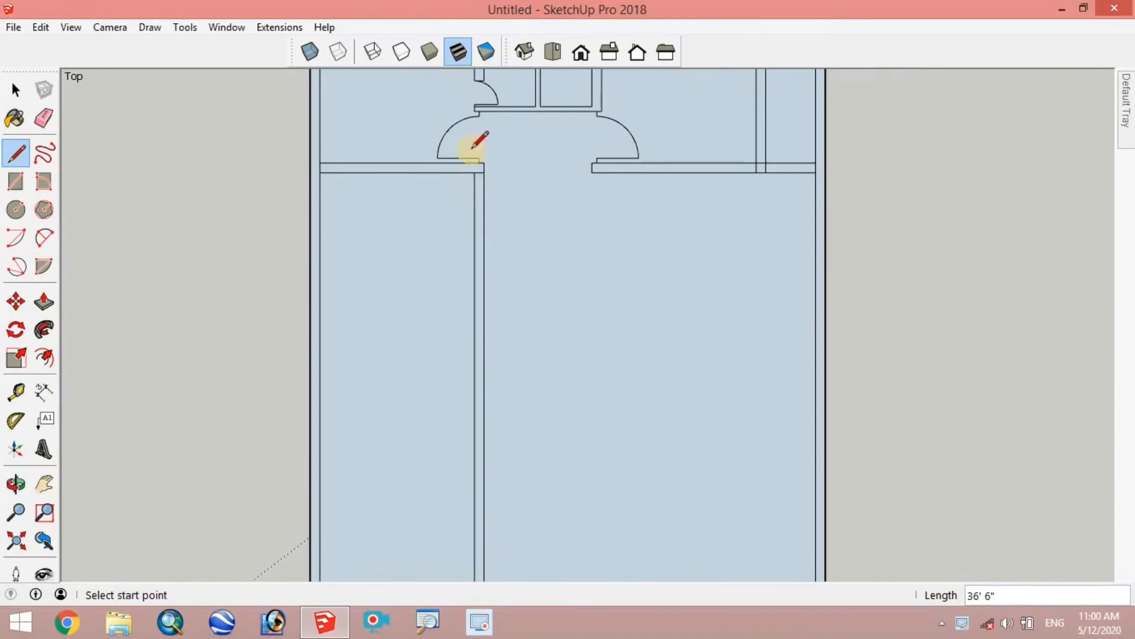
# Mark 8' up from the lower-left inner corner and draw a horizontal line from there across the long vertical partition.
pyautogui.scroll(1, 416, 219)
pyautogui.scroll(-4, 423, 183)
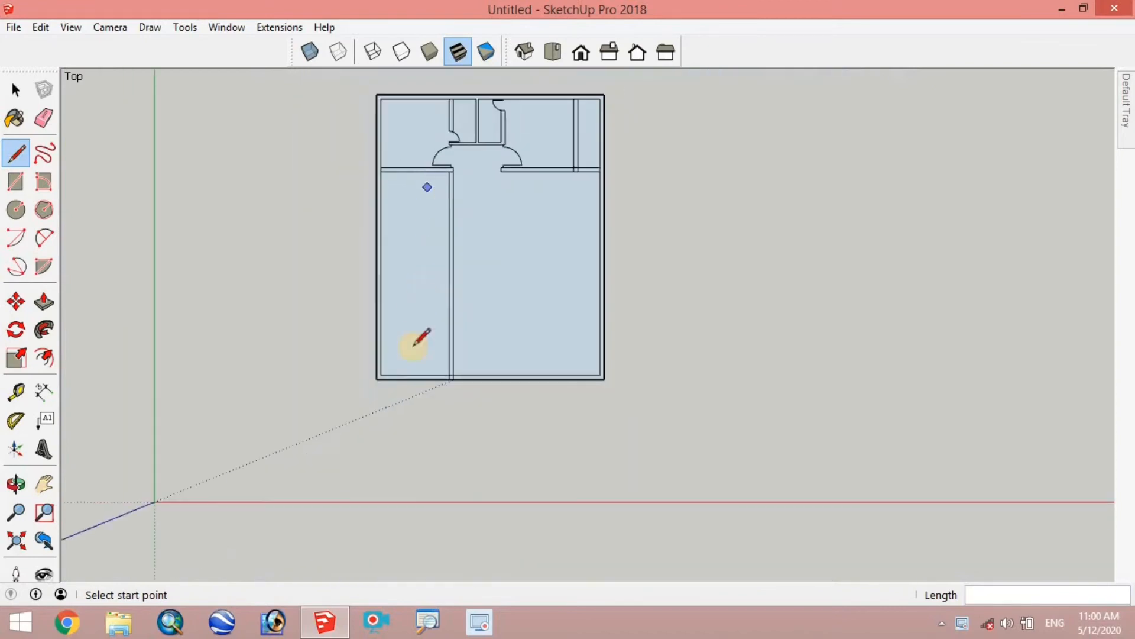
pyautogui.scroll(2, 415, 353)
pyautogui.scroll(3, 415, 352)
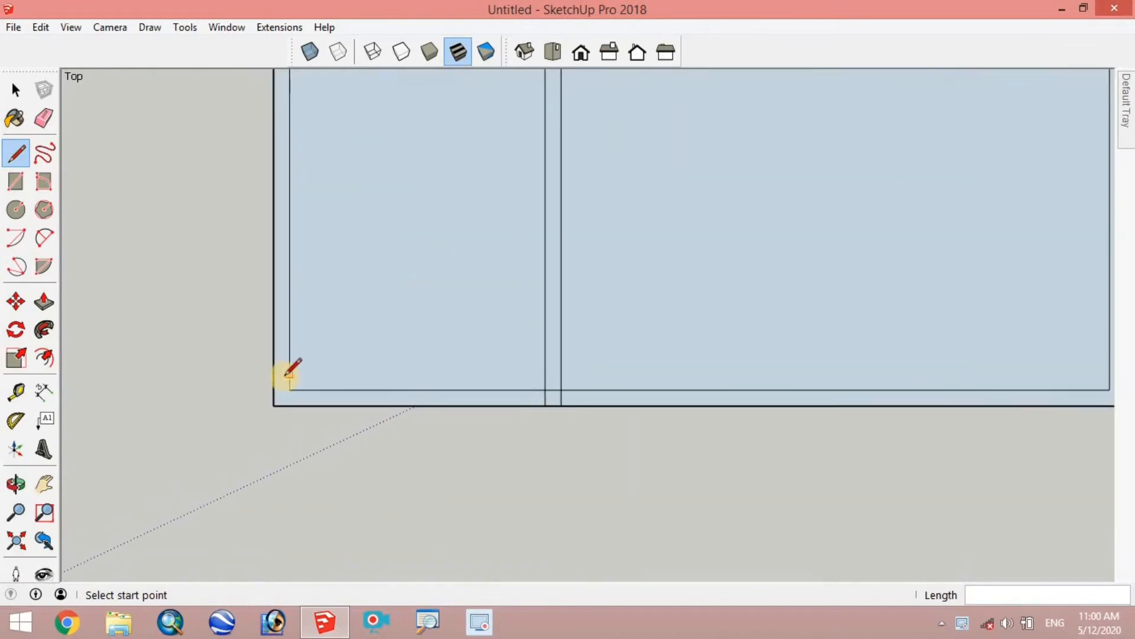
pyautogui.click(289, 389)
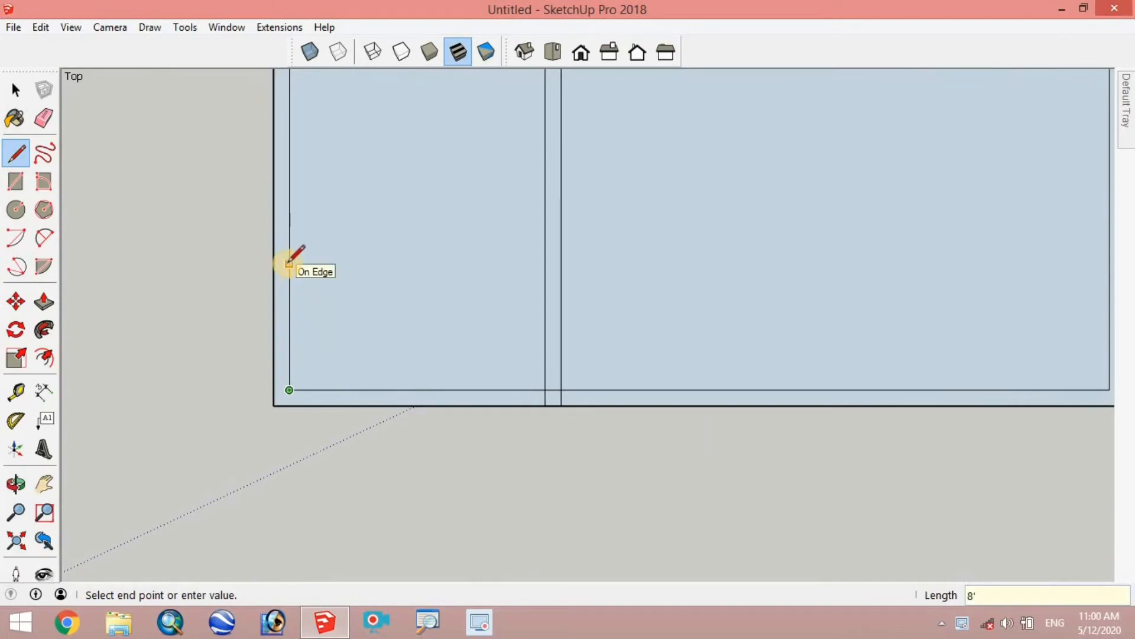
pyautogui.click(289, 262)
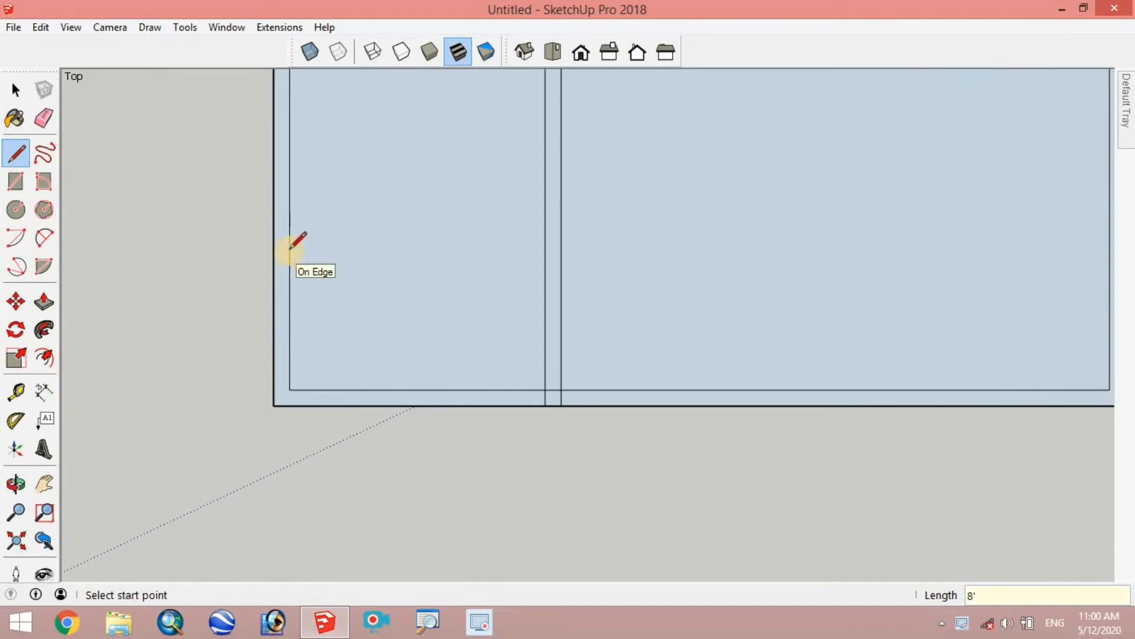
pyautogui.click(290, 219)
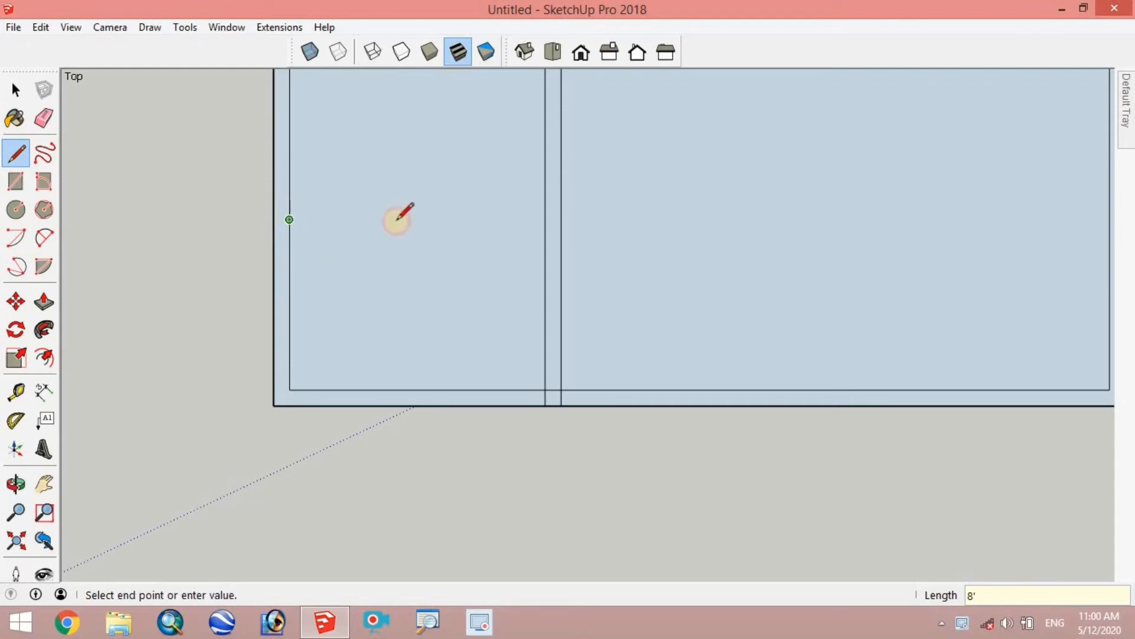
pyautogui.click(562, 219)
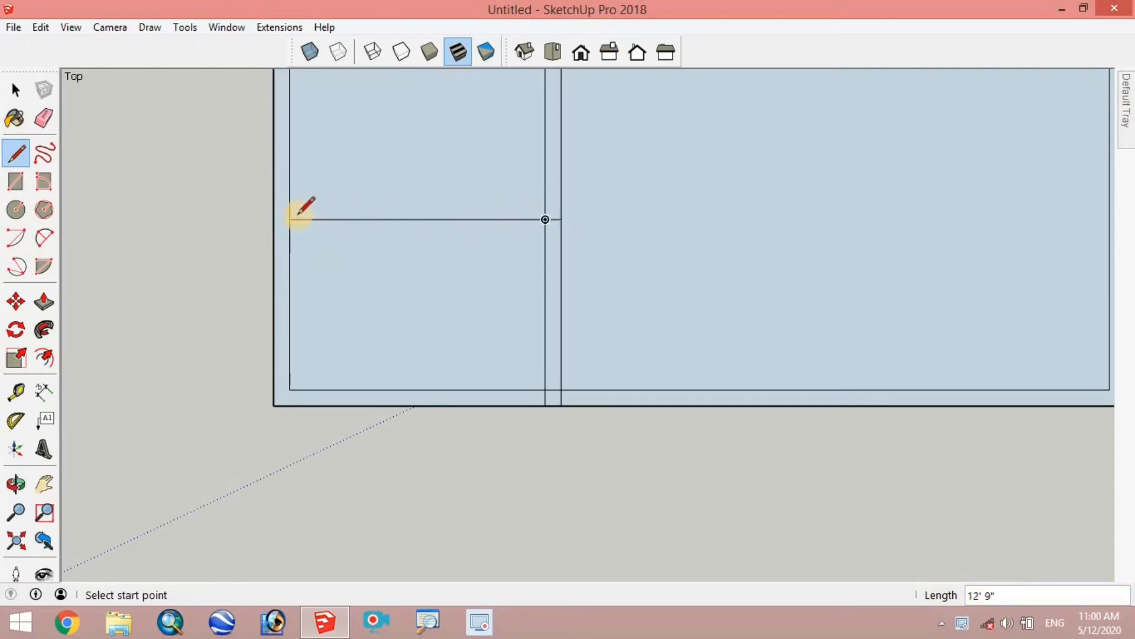
# Mark 9" above that line on the inner wall edge and draw a parallel horizontal line across the long partition.
pyautogui.click(290, 218)
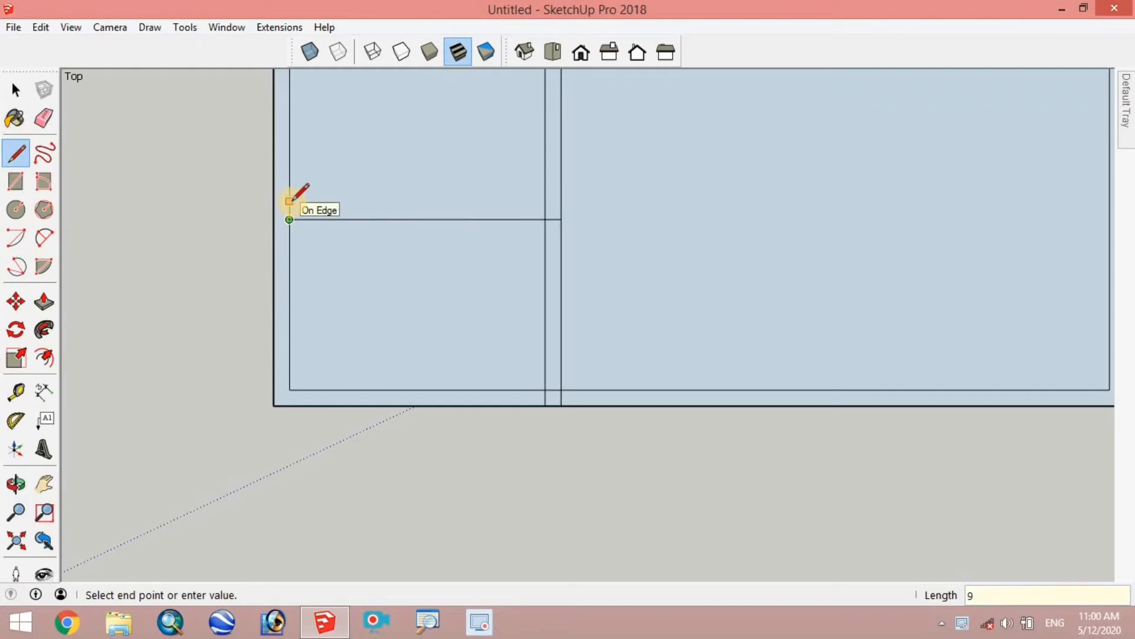
pyautogui.press('Return')
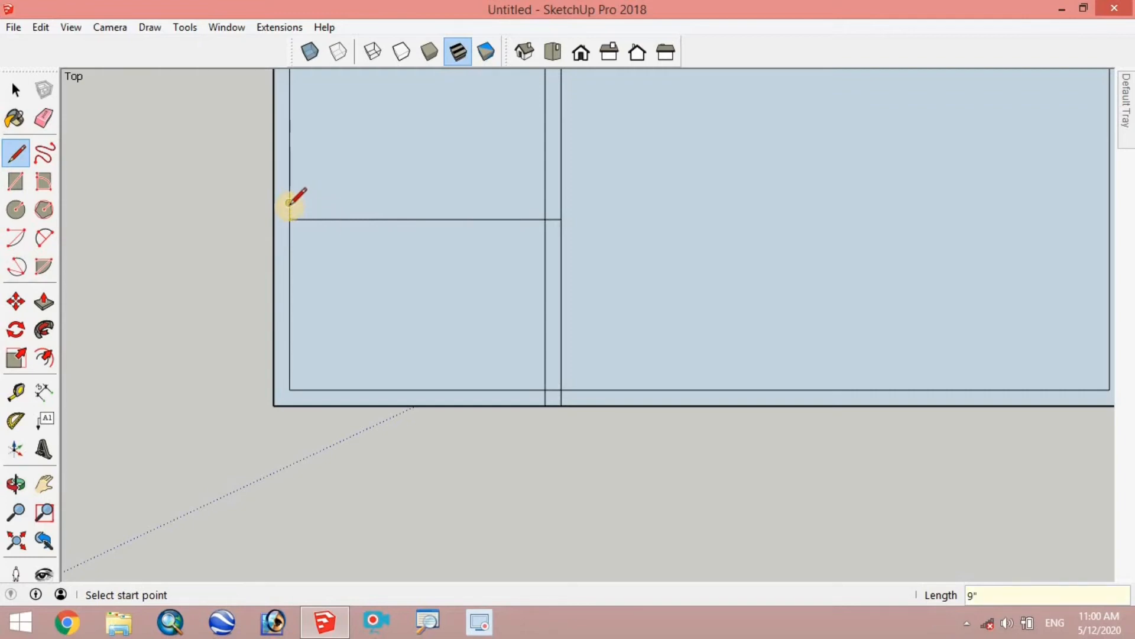
pyautogui.click(290, 202)
pyautogui.click(561, 203)
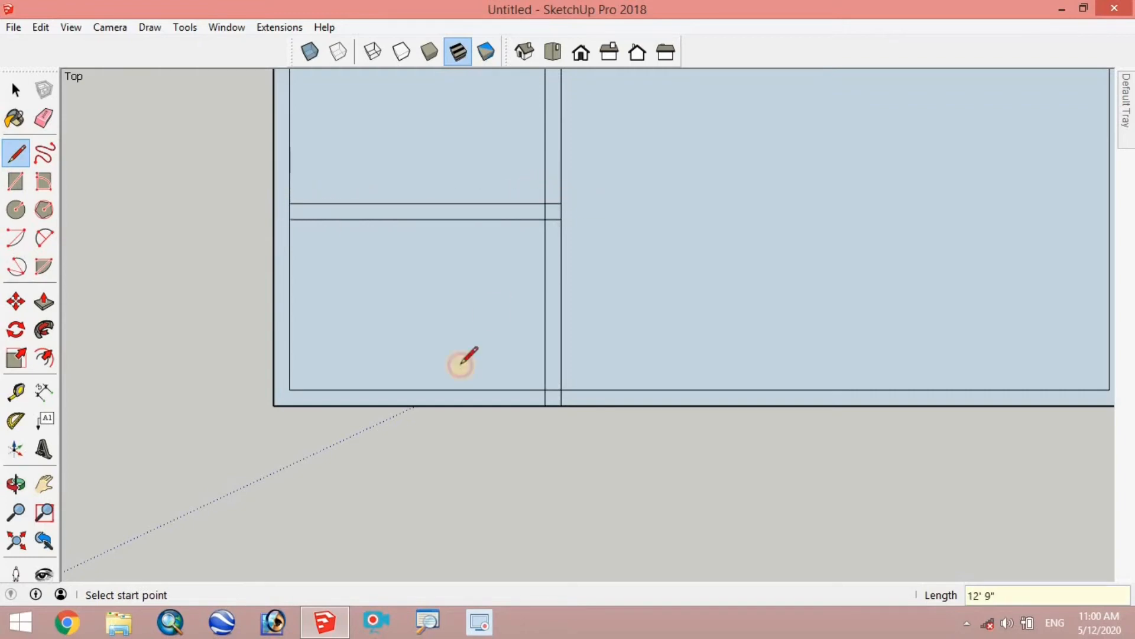
# Mark 14' up the long partition from the lower cross partition and draw a horizontal line there to the left outer wall and across the partition.
pyautogui.scroll(-6, 449, 390)
pyautogui.scroll(3, 431, 236)
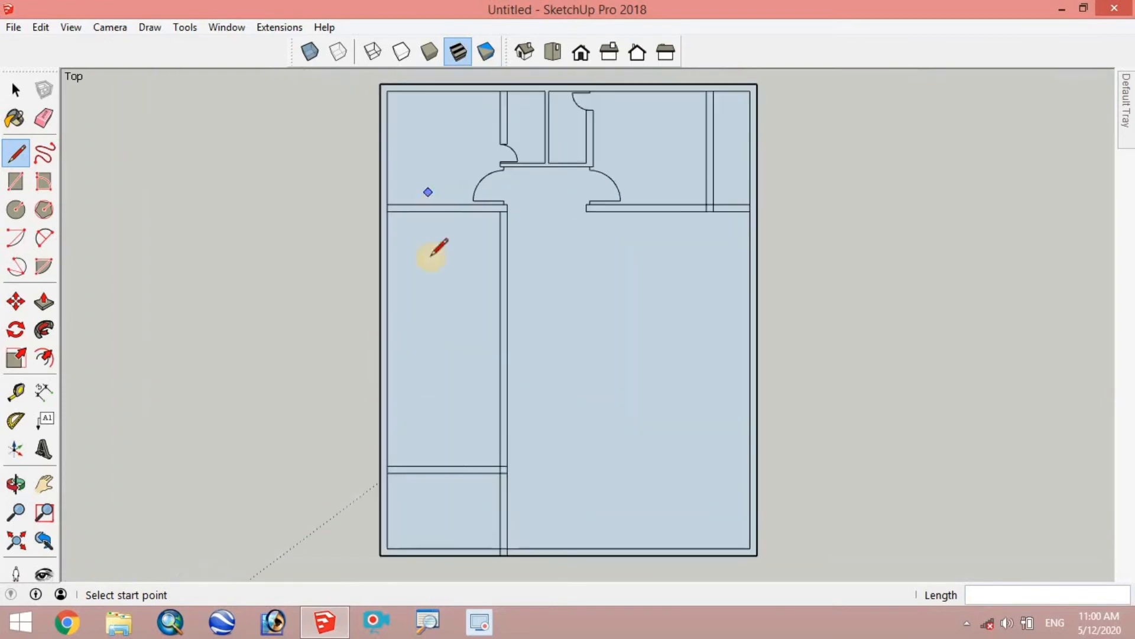
pyautogui.scroll(1, 428, 308)
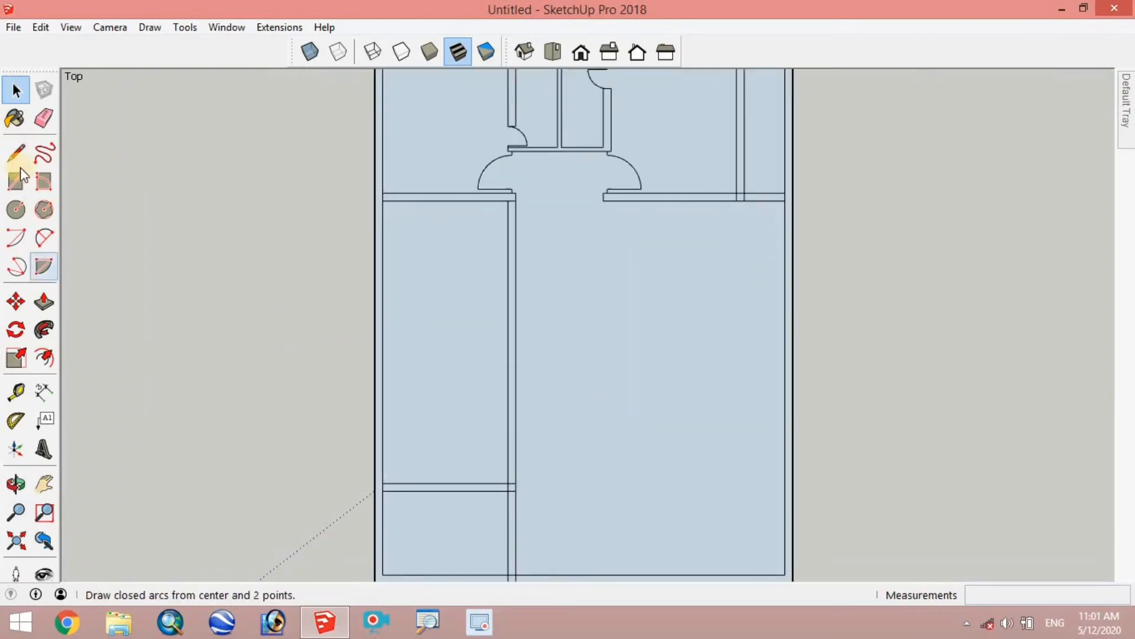
pyautogui.click(507, 482)
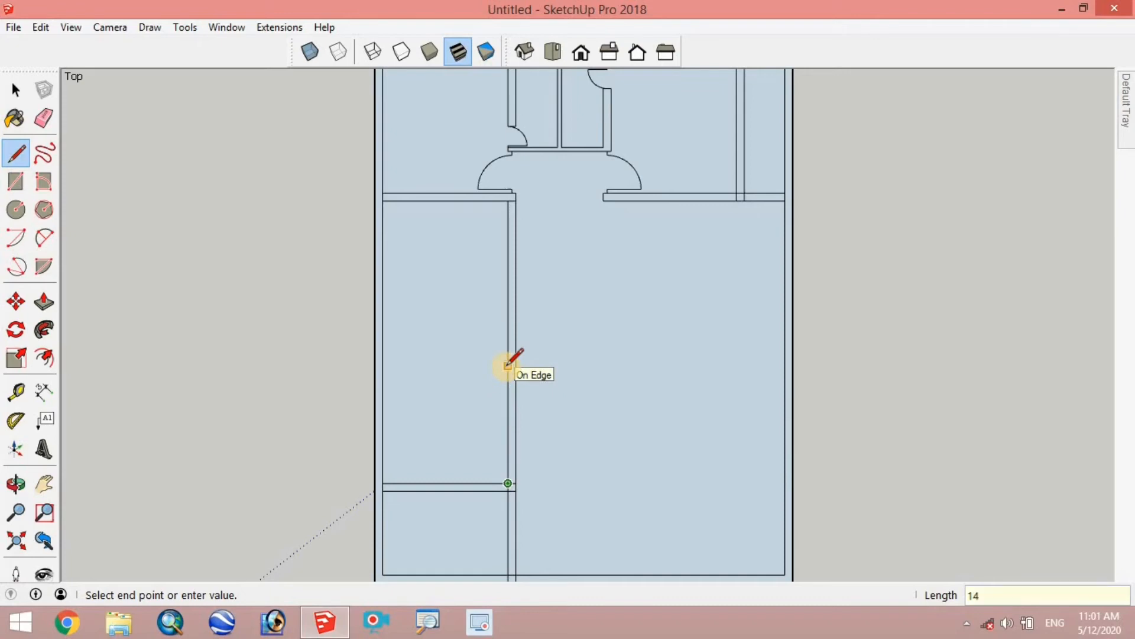
pyautogui.write("'")
pyautogui.press('Return')
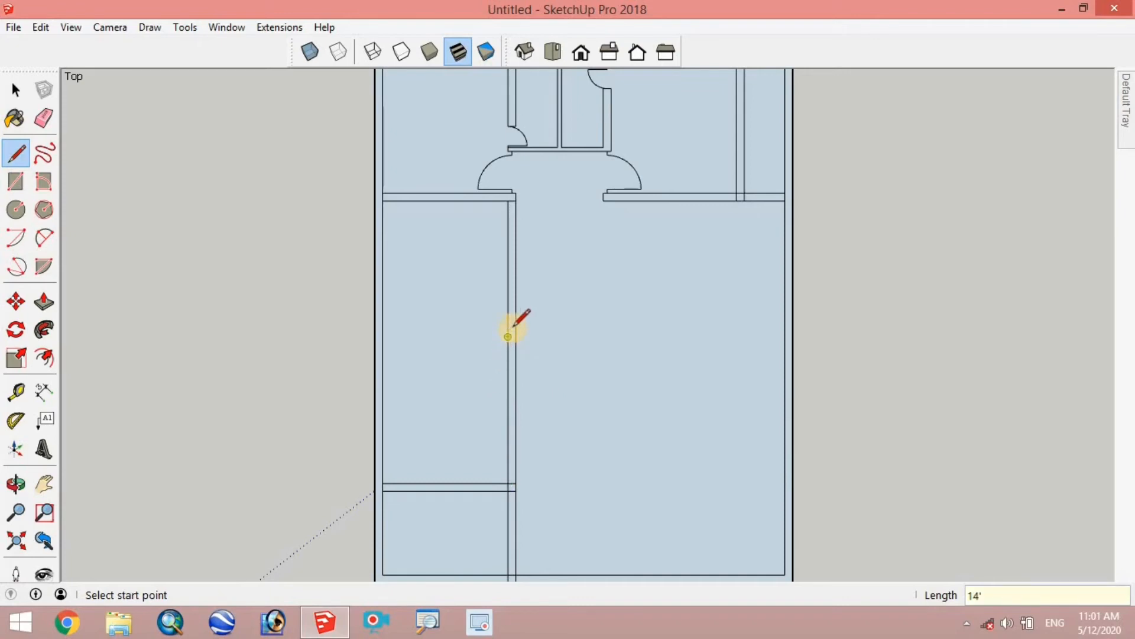
pyautogui.click(508, 337)
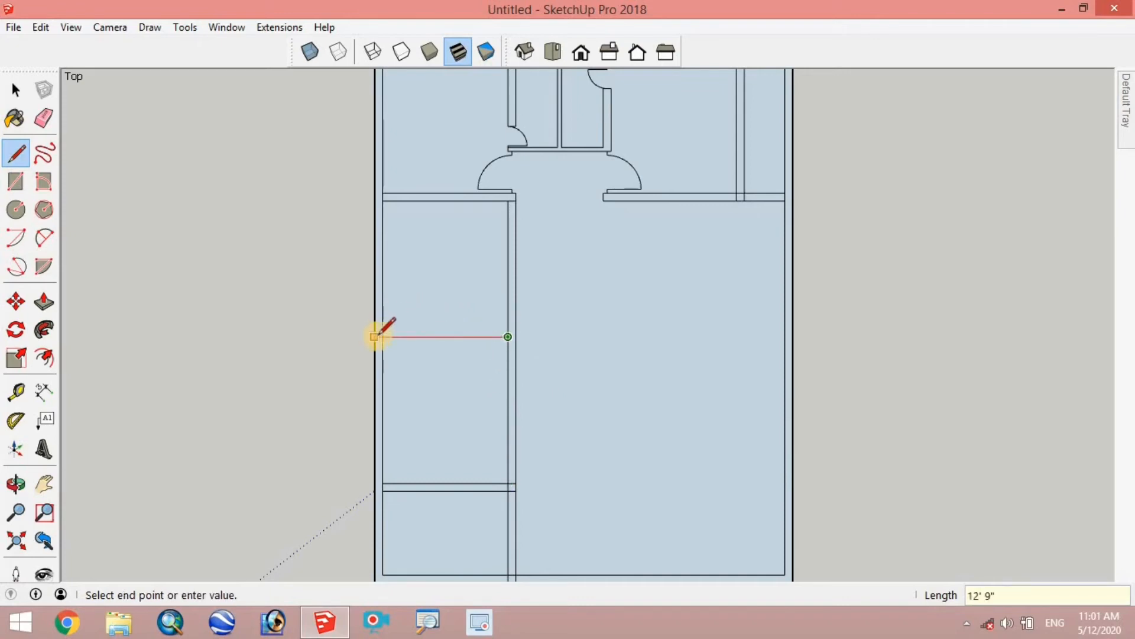
pyautogui.press('Return')
pyautogui.scroll(3, 469, 308)
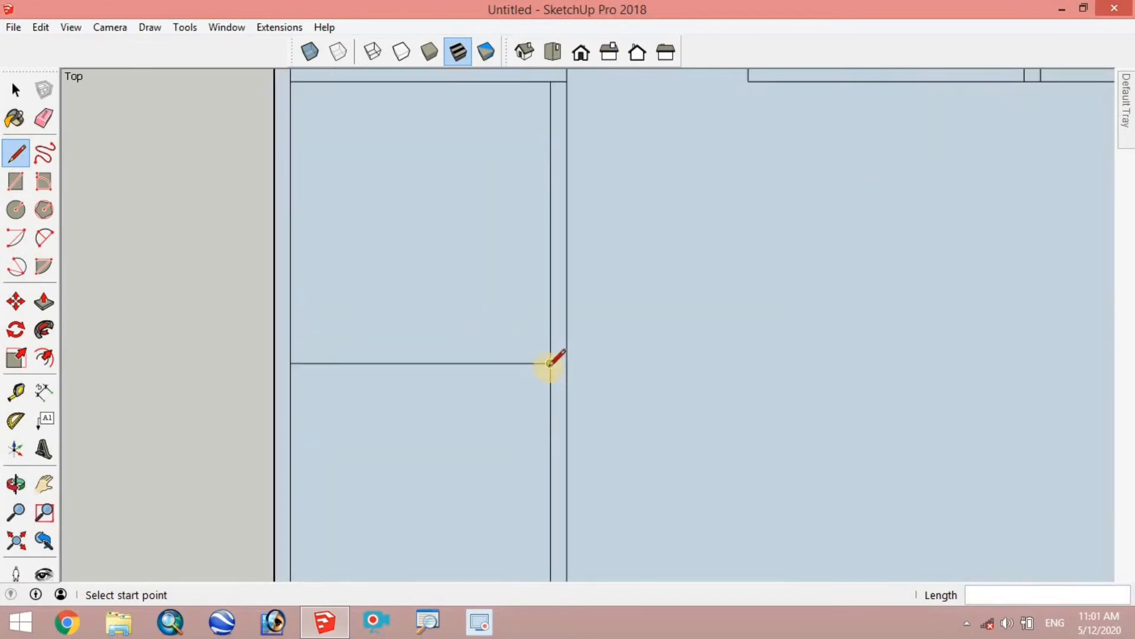
pyautogui.click(550, 363)
pyautogui.click(567, 363)
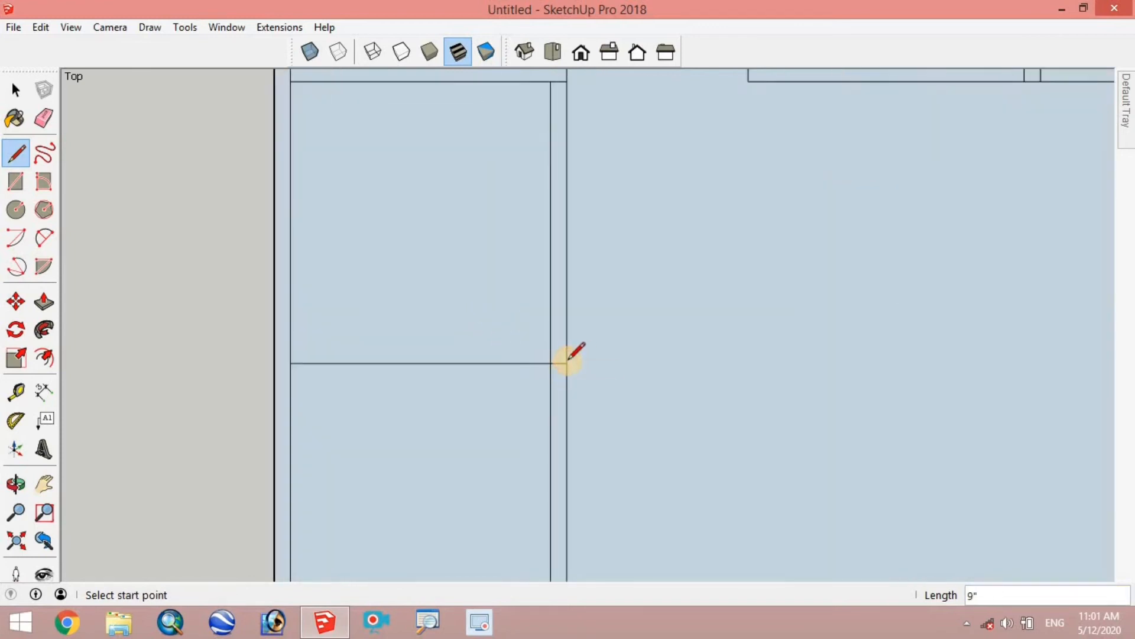
# Mark 9" above the new line on the long partition's right edge and draw a parallel line to the left outer wall.
pyautogui.click(566, 363)
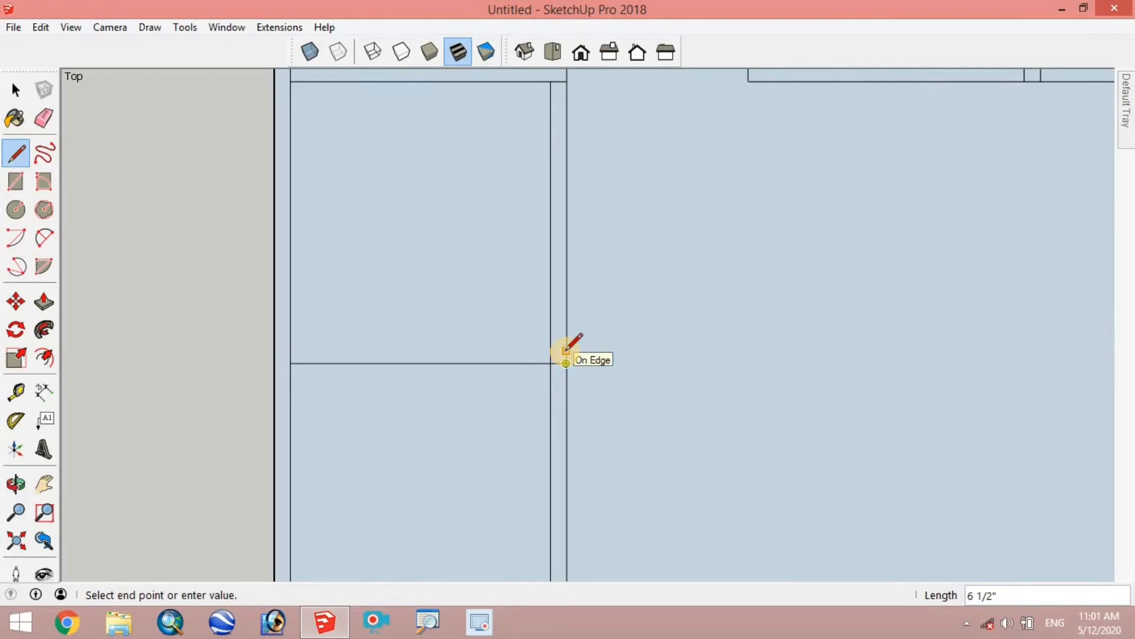
pyautogui.press('Return')
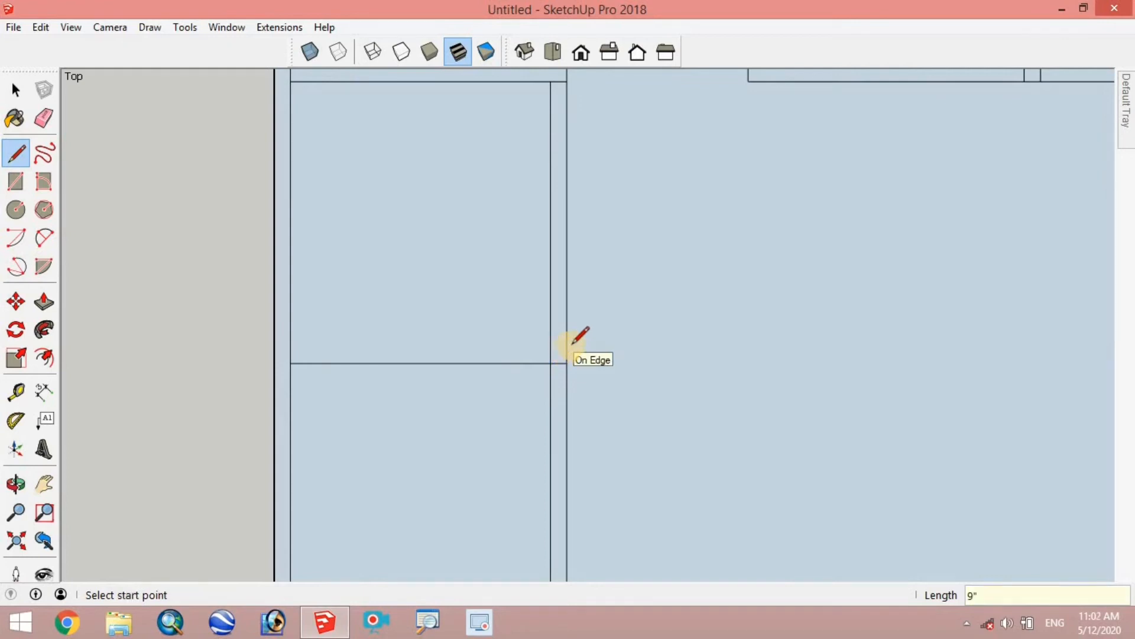
pyautogui.click(566, 347)
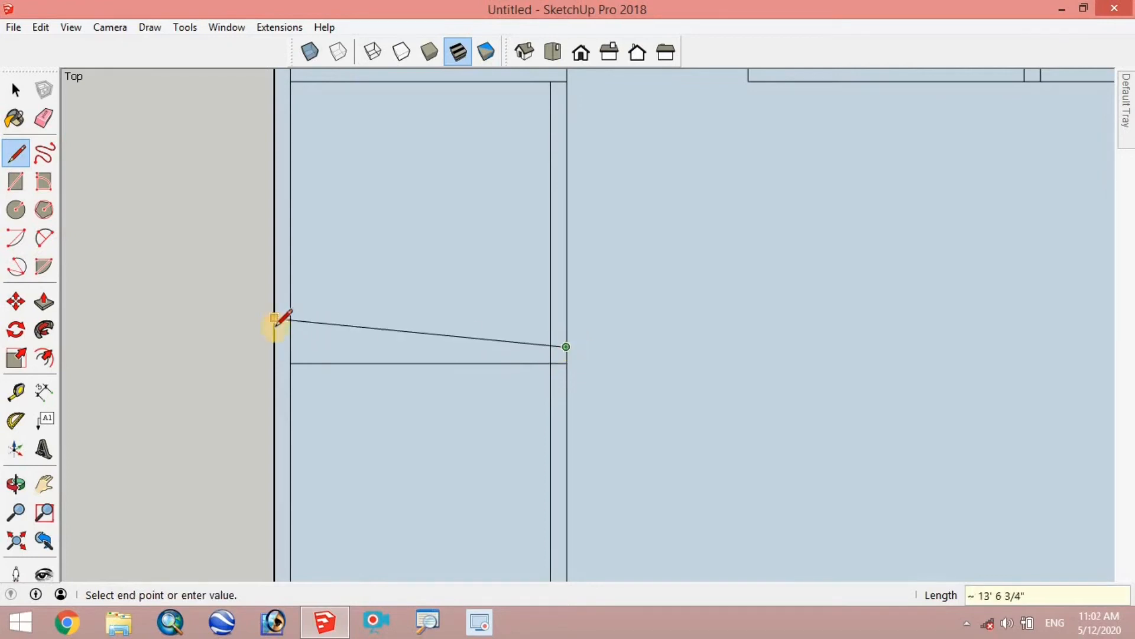
pyautogui.click(287, 344)
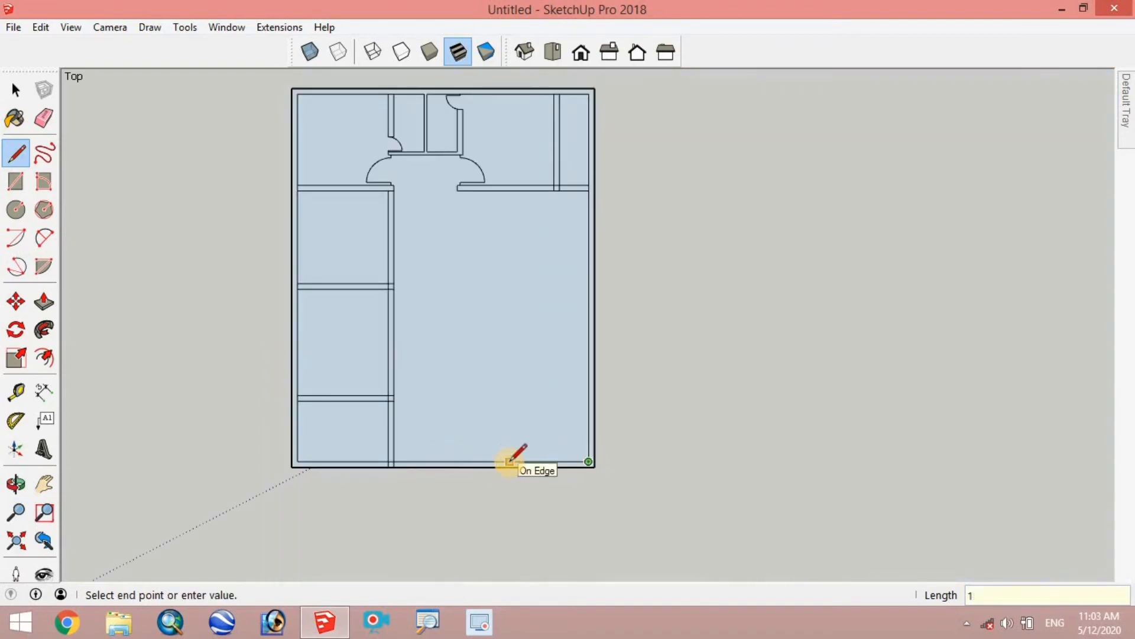
# Mark 15' left of the lower-right inner corner and draw a vertical line from the bottom outer edge up to the right horizontal wall.
pyautogui.press('Return')
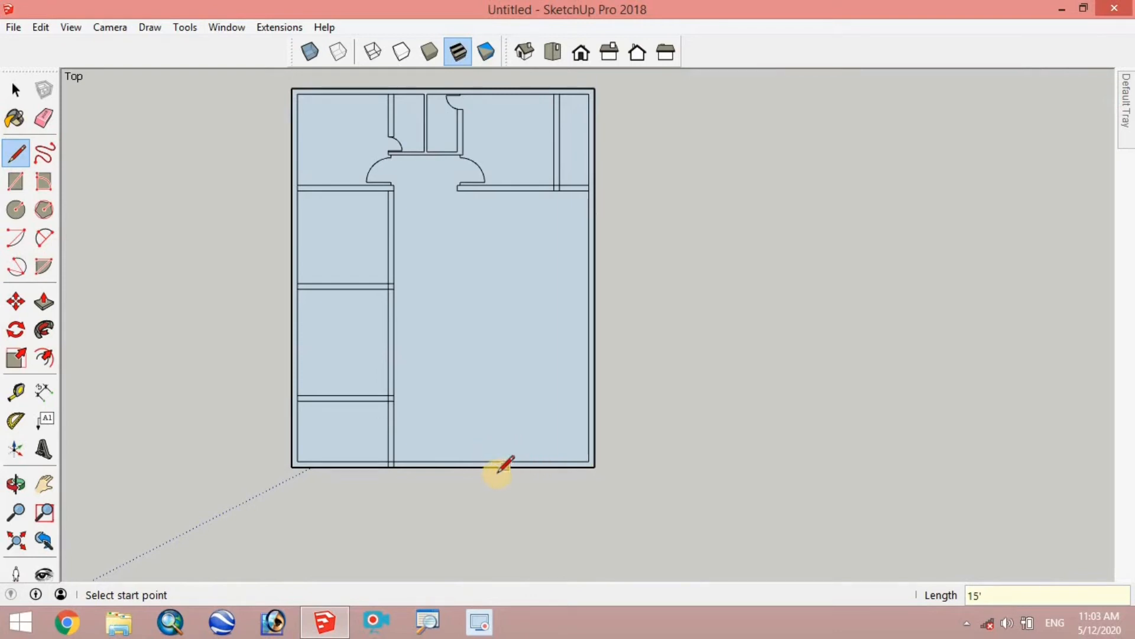
pyautogui.click(494, 468)
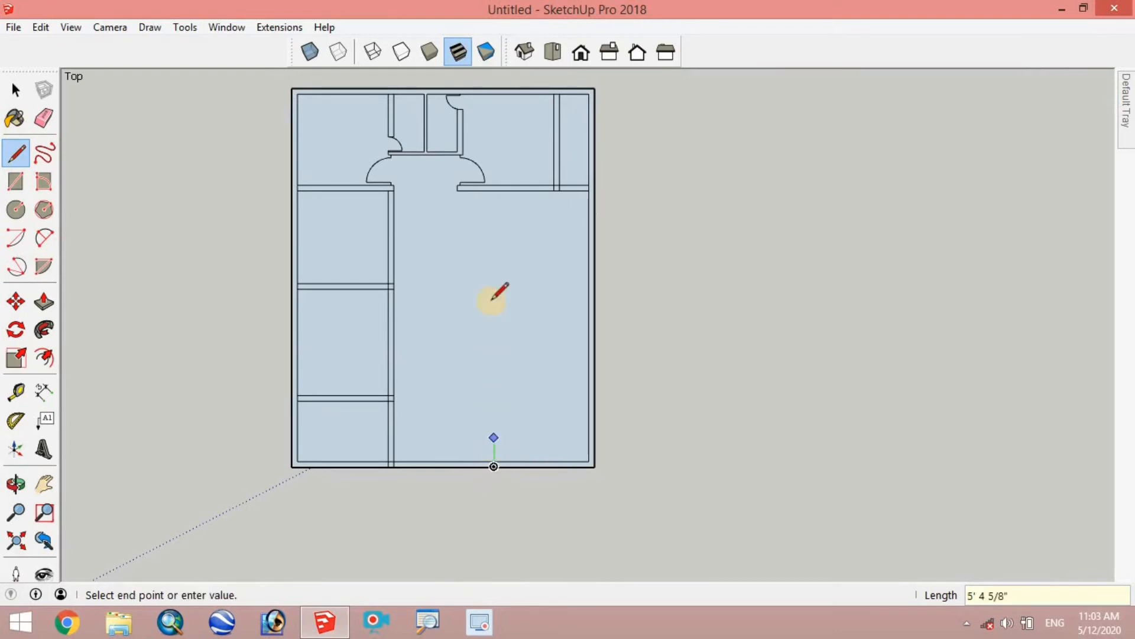
pyautogui.click(495, 190)
# Mark 9" left of the new vertical line on the bottom outer edge and draw a parallel line up to the right horizontal wall.
pyautogui.scroll(3, 497, 469)
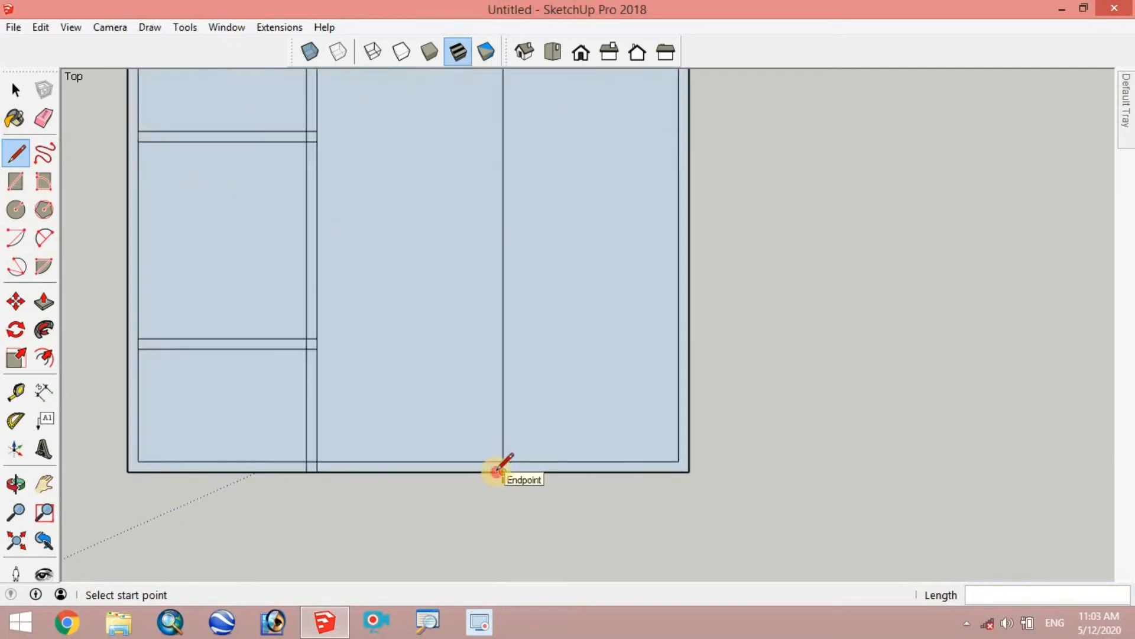
pyautogui.click(495, 470)
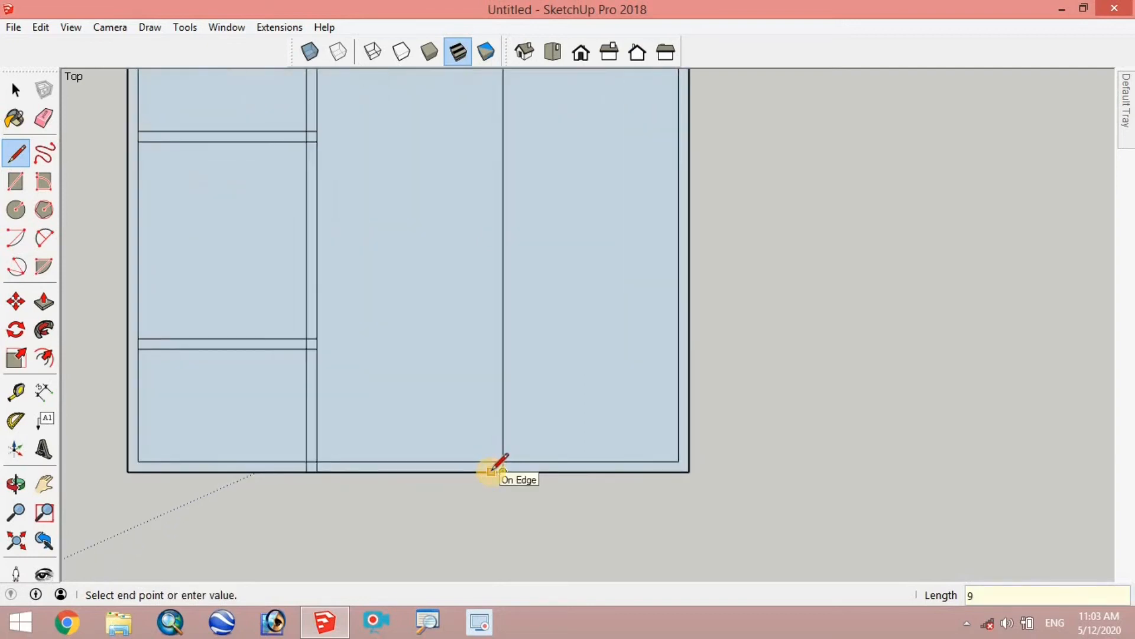
pyautogui.press('Return')
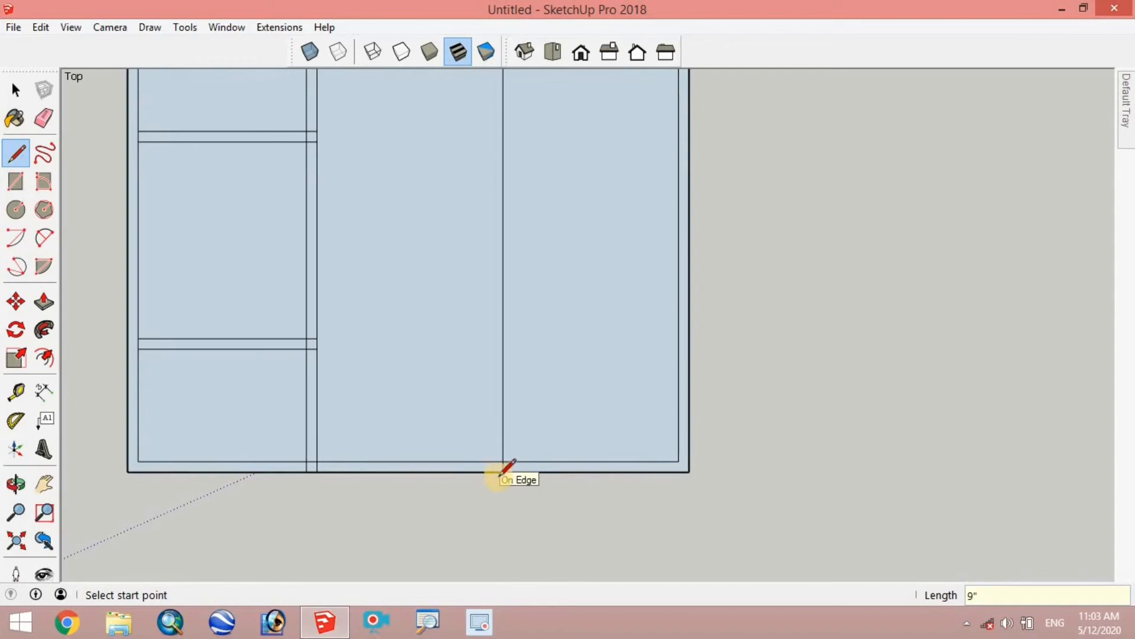
pyautogui.click(489, 471)
pyautogui.scroll(-3, 489, 471)
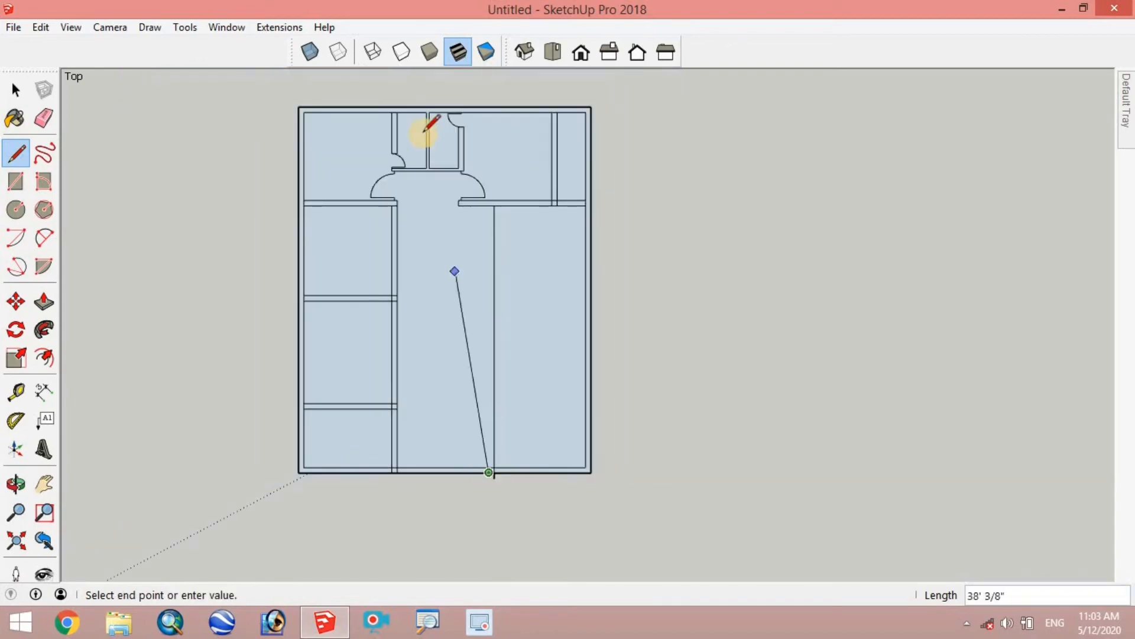
pyautogui.scroll(3, 491, 189)
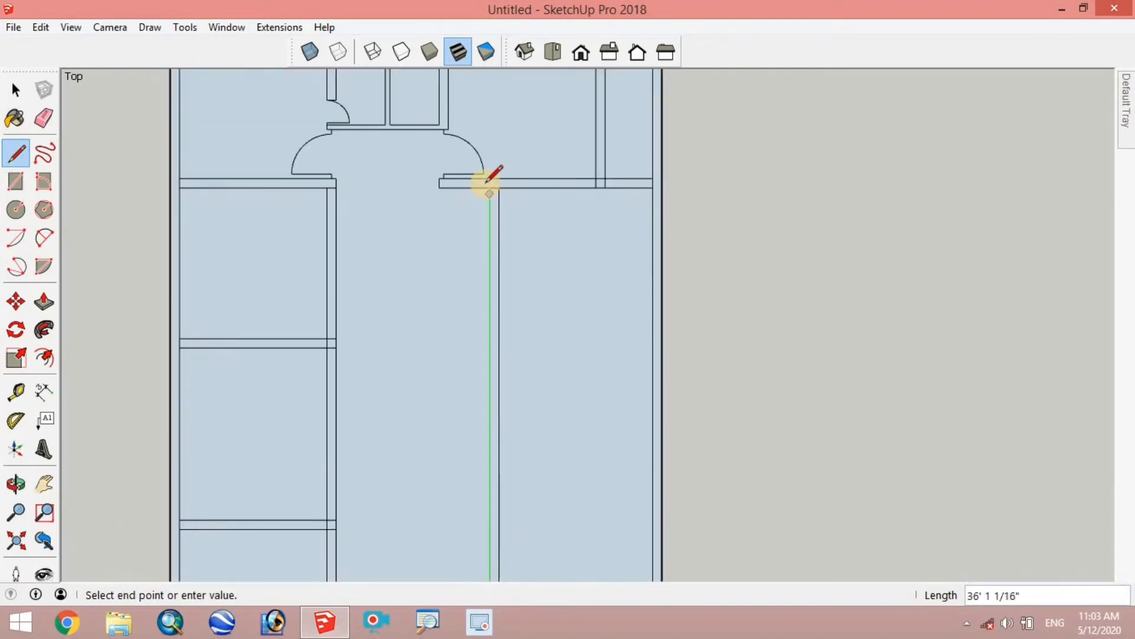
pyautogui.click(489, 185)
pyautogui.scroll(-3, 482, 177)
# Erase the stray line stub sticking out below the bottom outer wall at the new vertical partition.
pyautogui.click(43, 118)
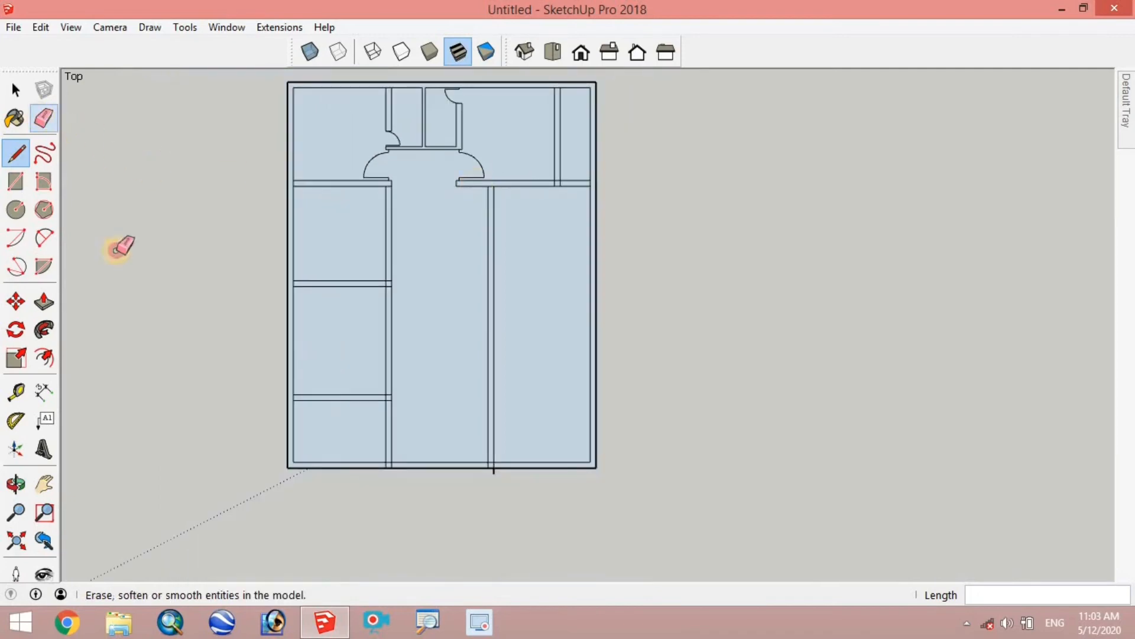
pyautogui.scroll(6, 582, 476)
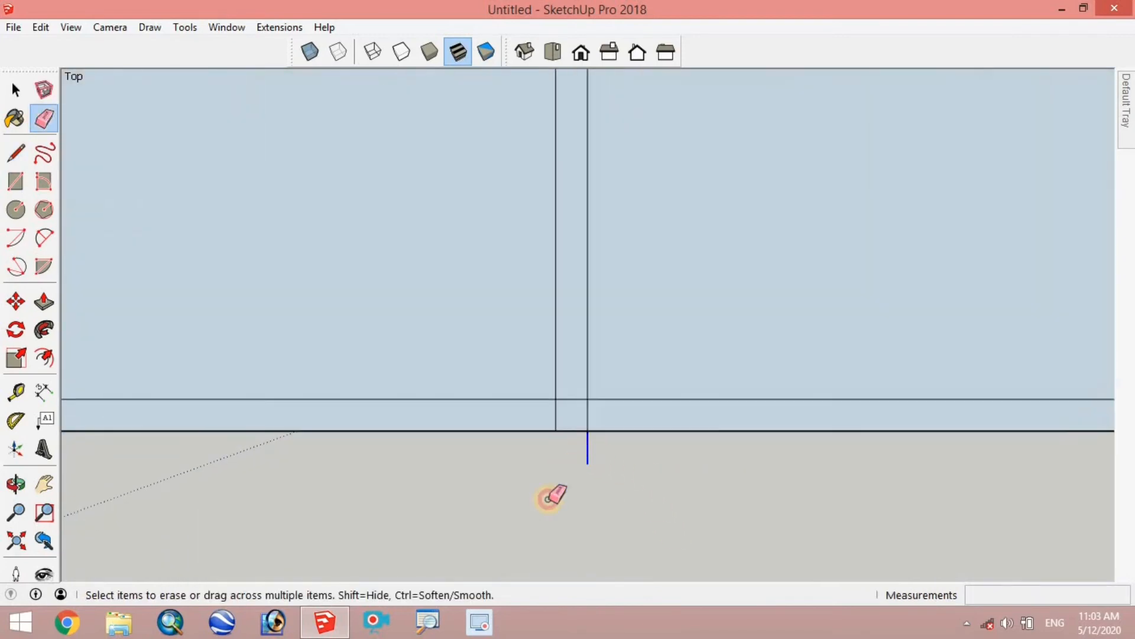
pyautogui.scroll(-6, 547, 499)
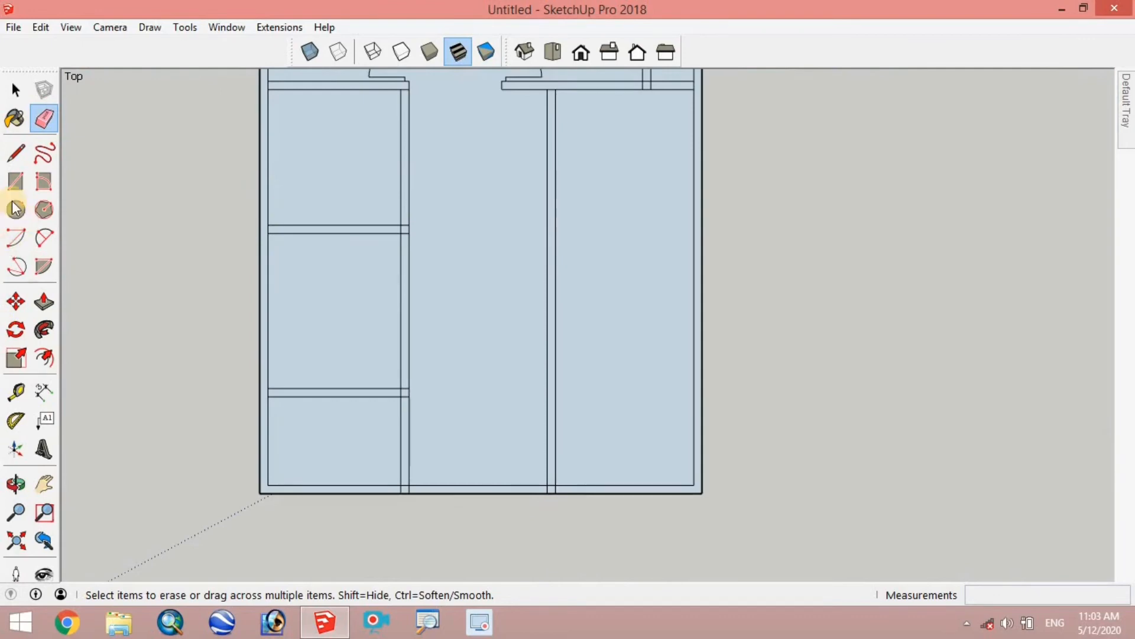
# Mark 20' up from the lower-right inner corner and draw a horizontal line there to the far edge of the right-hand vertical partition.
pyautogui.click(16, 153)
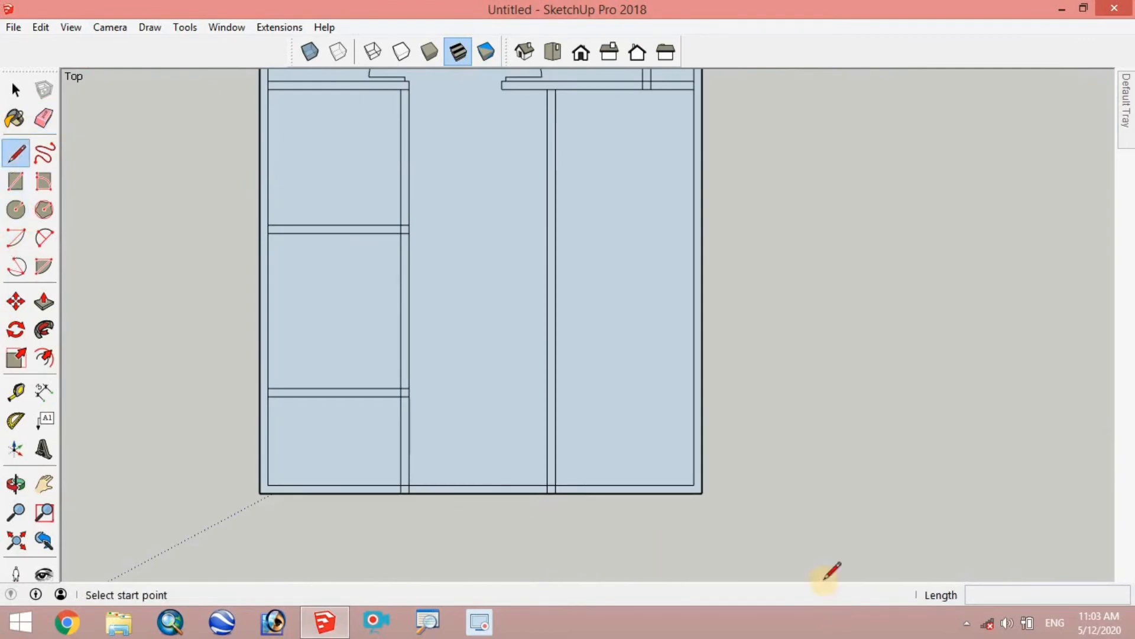
pyautogui.click(693, 485)
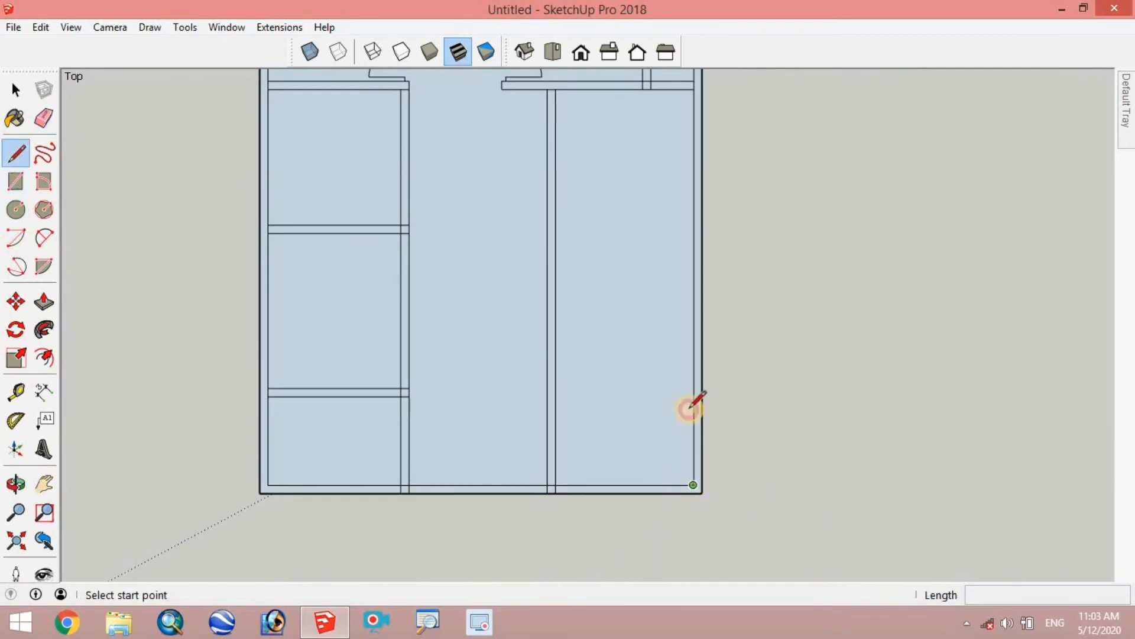
pyautogui.click(692, 352)
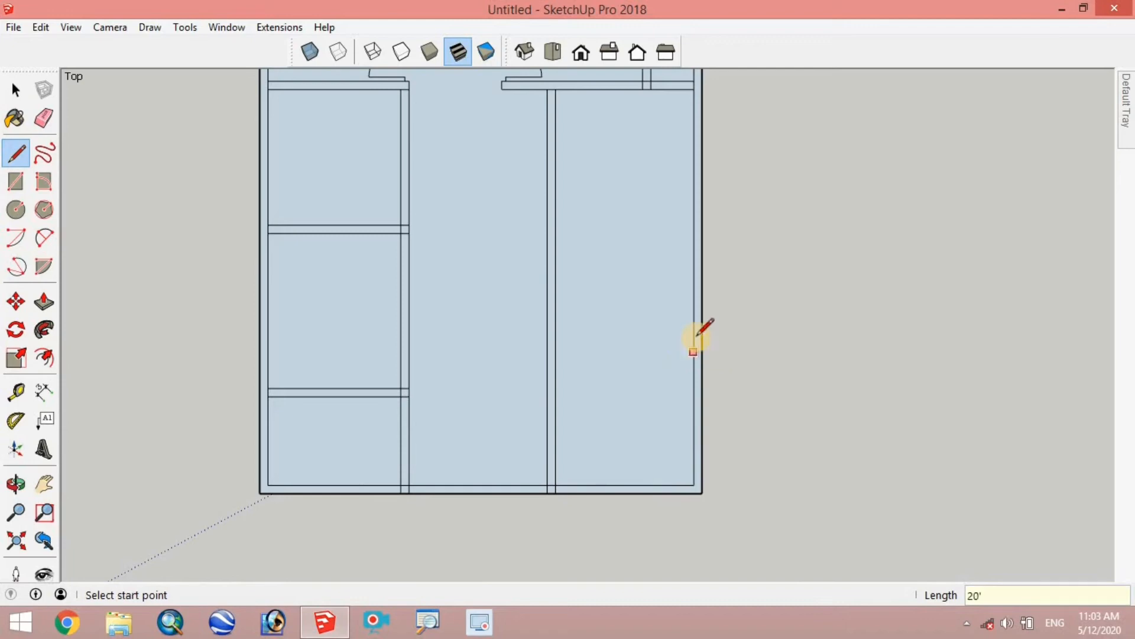
pyautogui.click(694, 263)
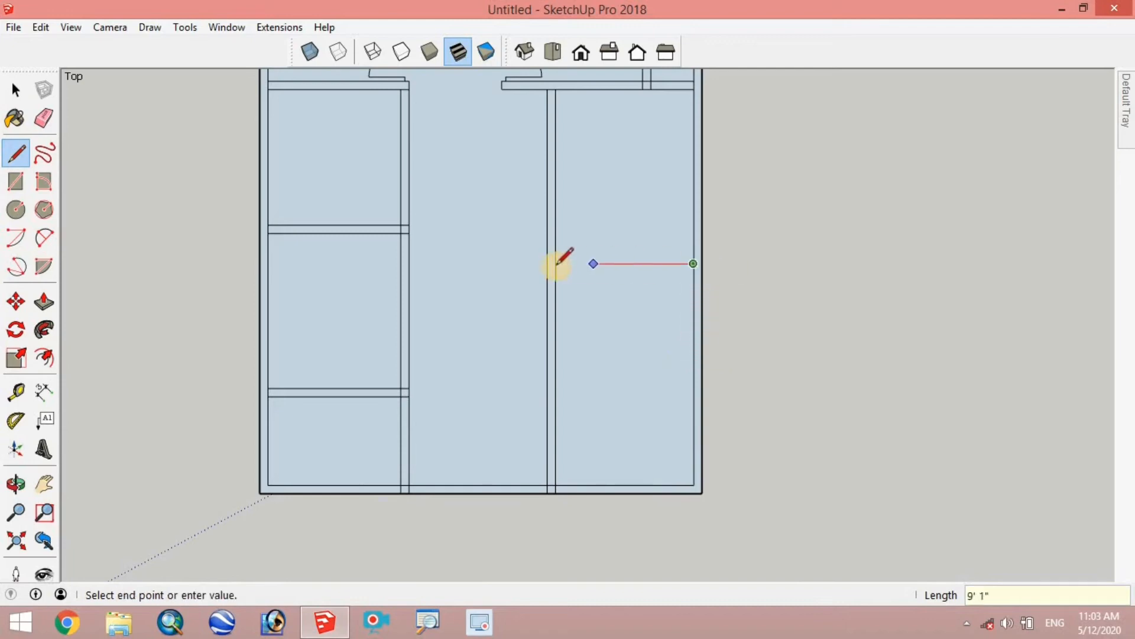
pyautogui.click(547, 264)
# Mark 9" above that line on the right inner wall edge and draw a parallel line across the right-hand vertical partition.
pyautogui.scroll(3, 696, 255)
pyautogui.click(697, 259)
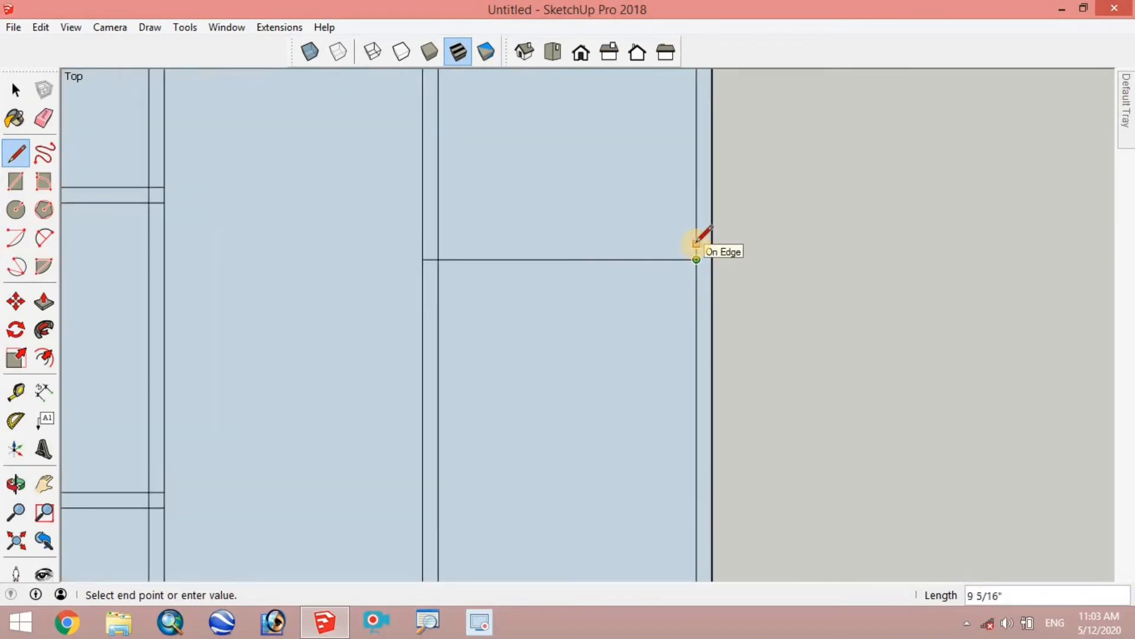
pyautogui.press('Return')
pyautogui.click(696, 259)
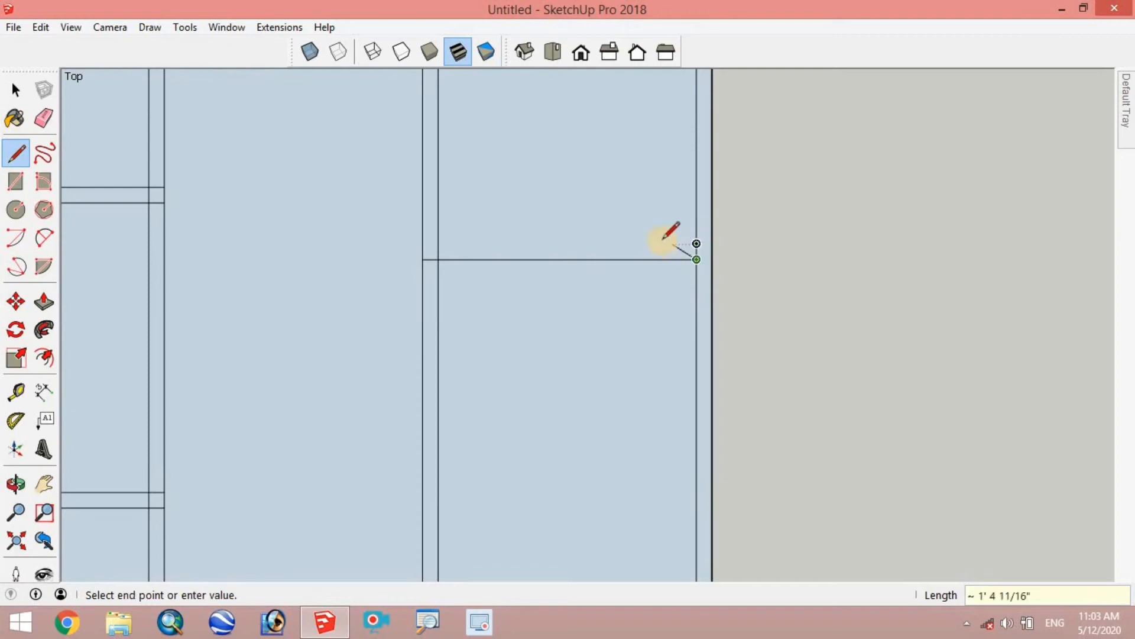
pyautogui.click(697, 243)
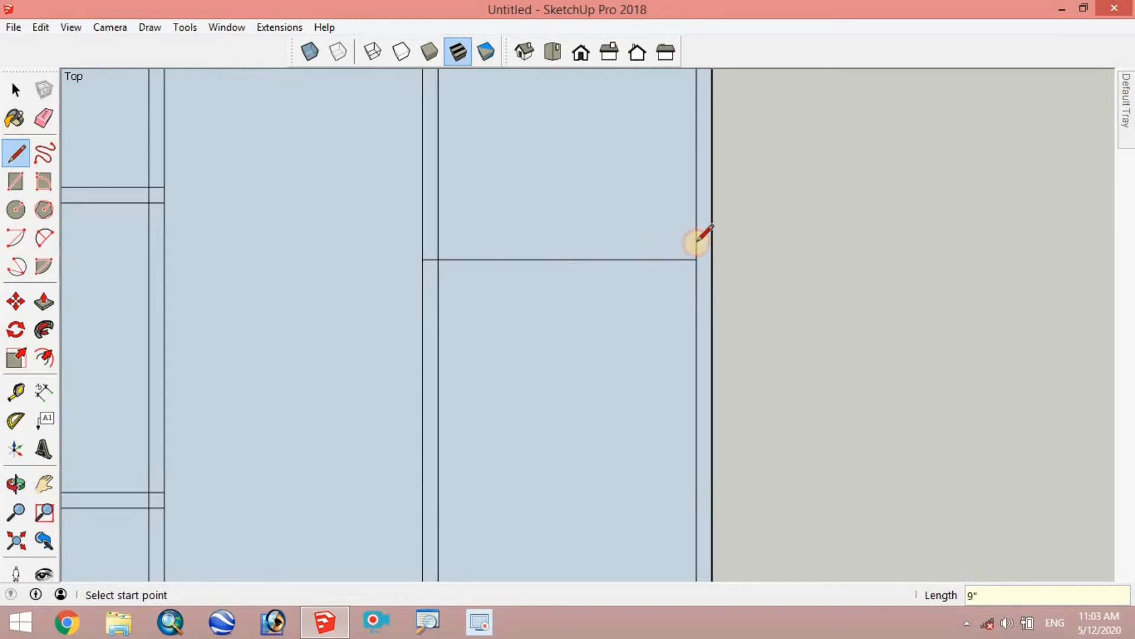
pyautogui.click(697, 243)
pyautogui.click(422, 243)
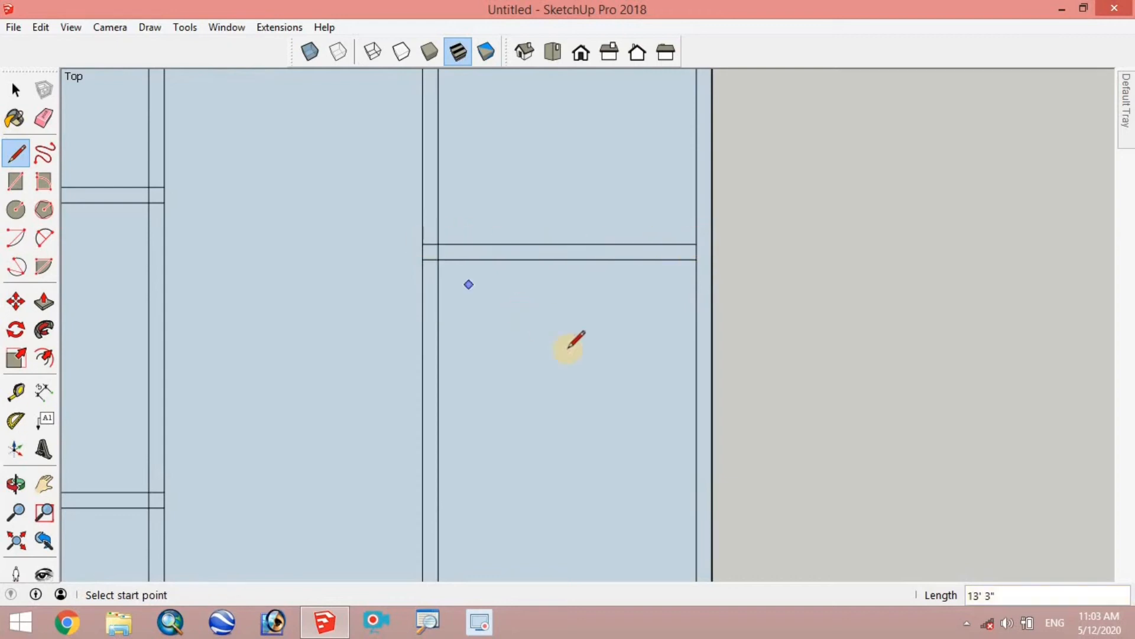
# Extend both lines of the lower-left cross partition across the middle space to the right-hand vertical partition.
pyautogui.scroll(-6, 568, 343)
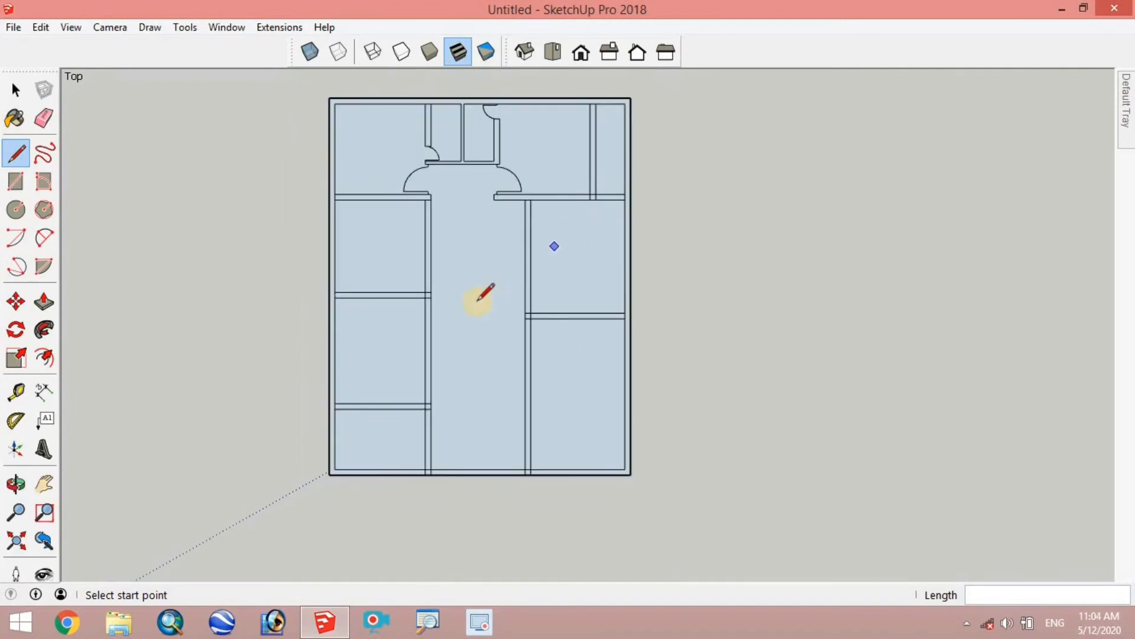
pyautogui.scroll(3, 424, 407)
pyautogui.click(439, 392)
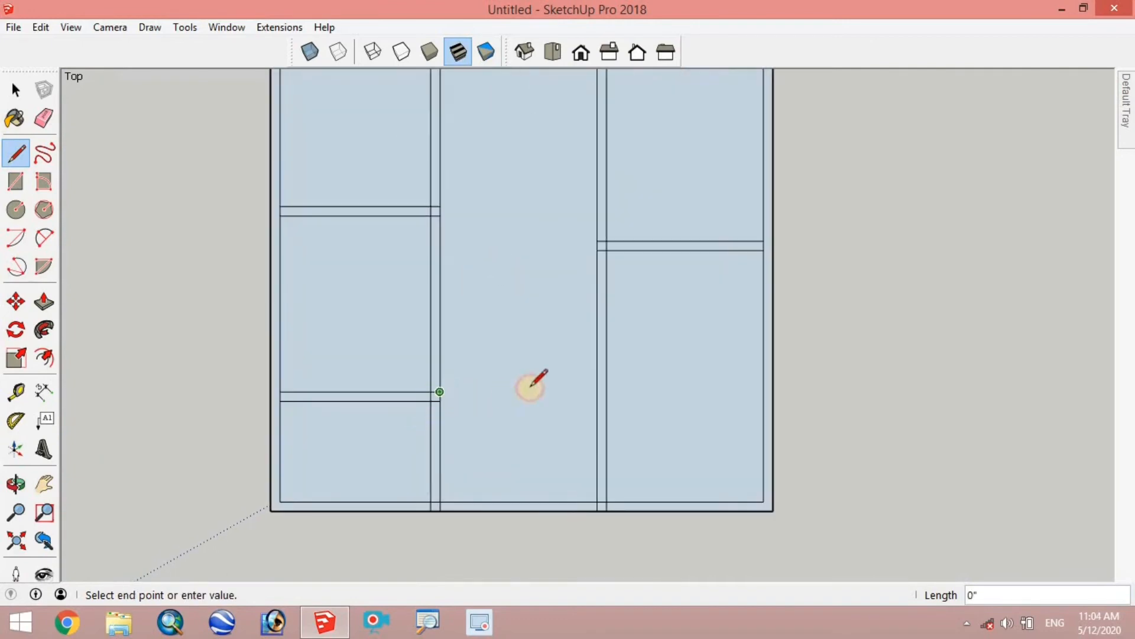
pyautogui.click(606, 391)
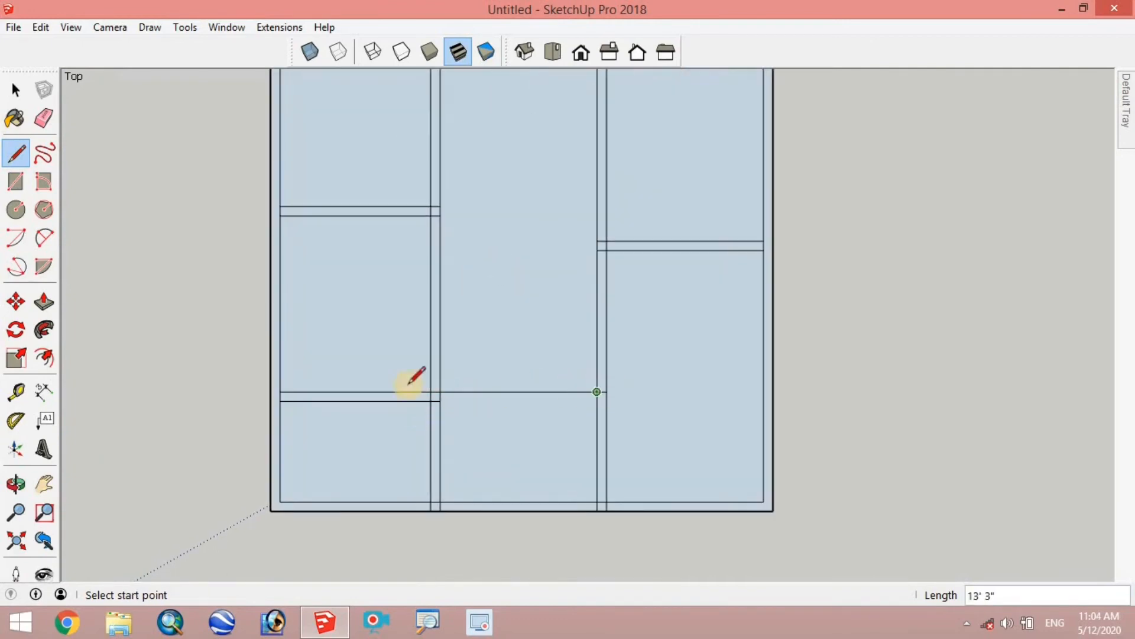
pyautogui.click(440, 400)
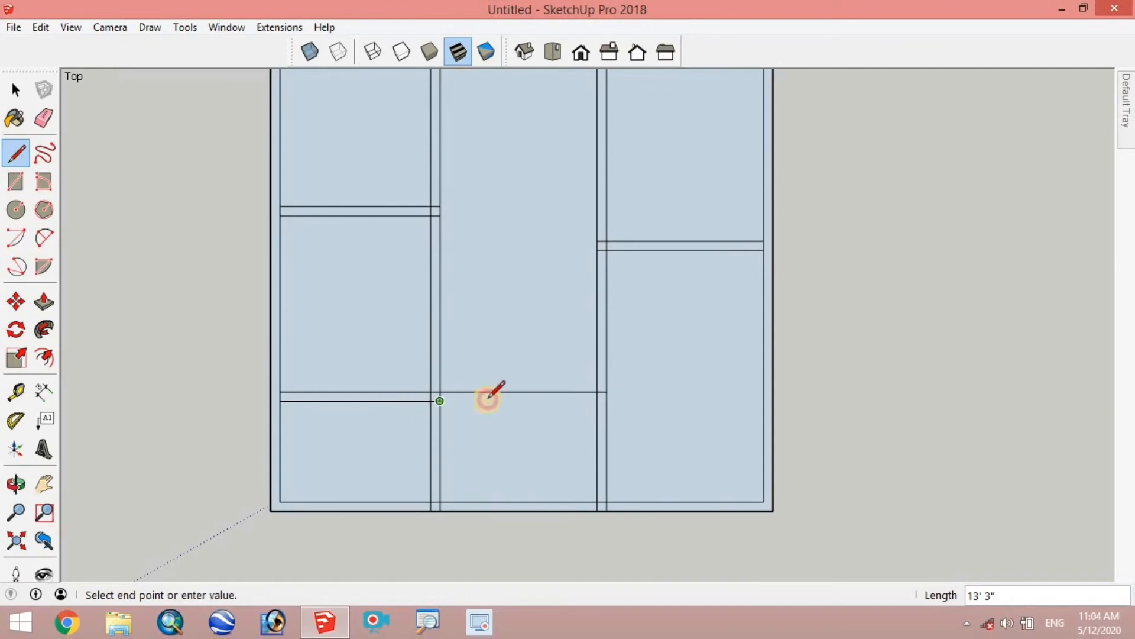
pyautogui.click(597, 400)
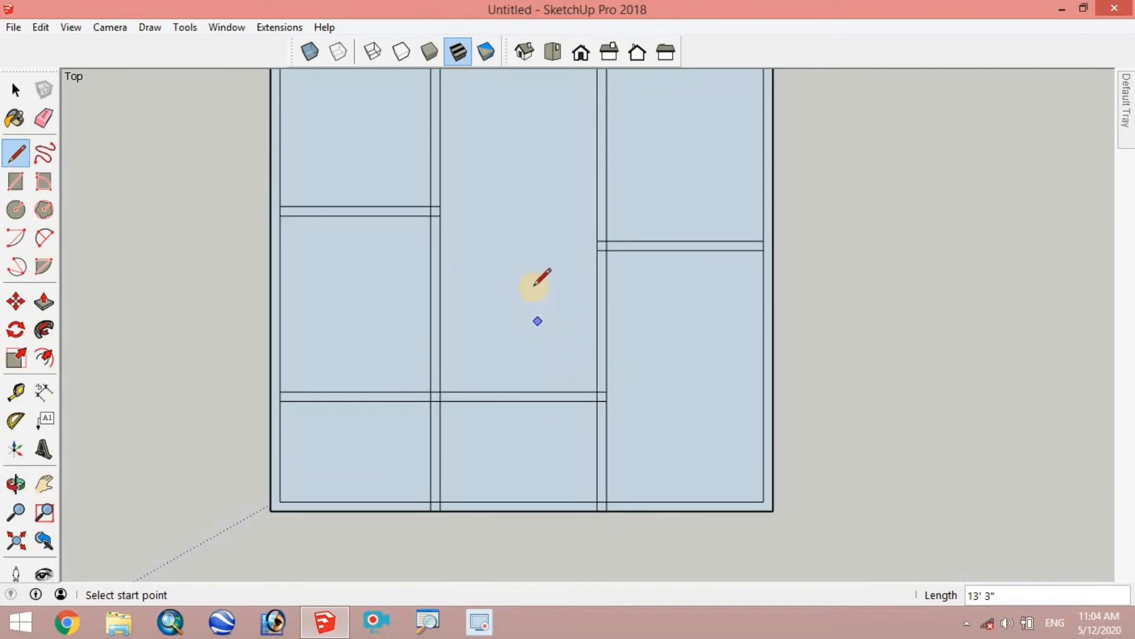
# Extend both lines of the right room's cross partition through the middle space to the left outer wall edge.
pyautogui.click(597, 250)
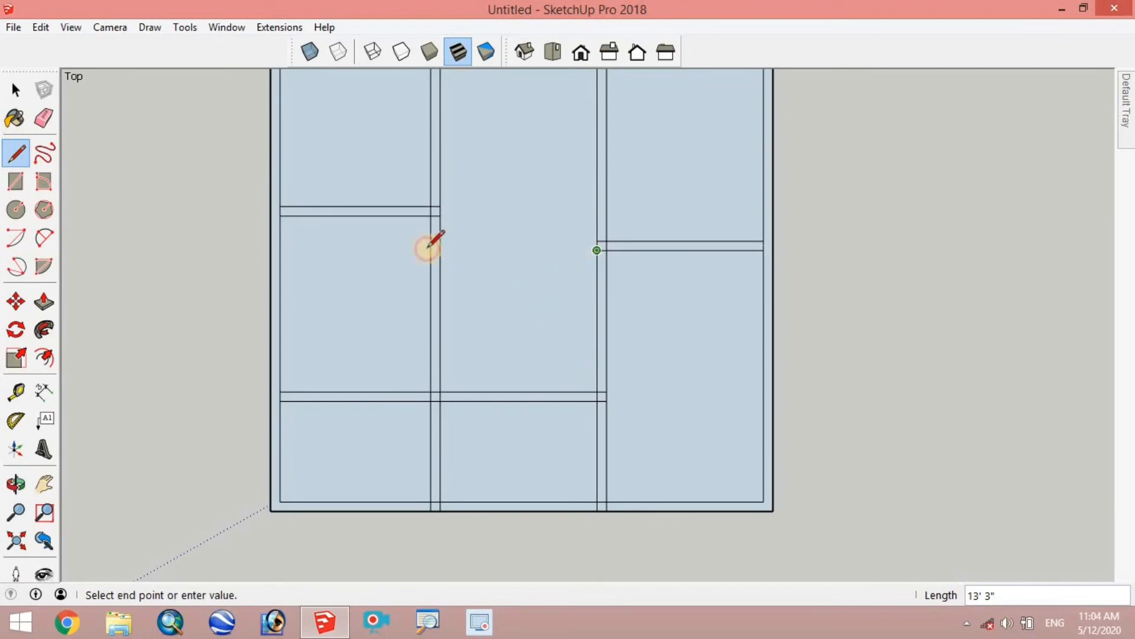
pyautogui.click(270, 250)
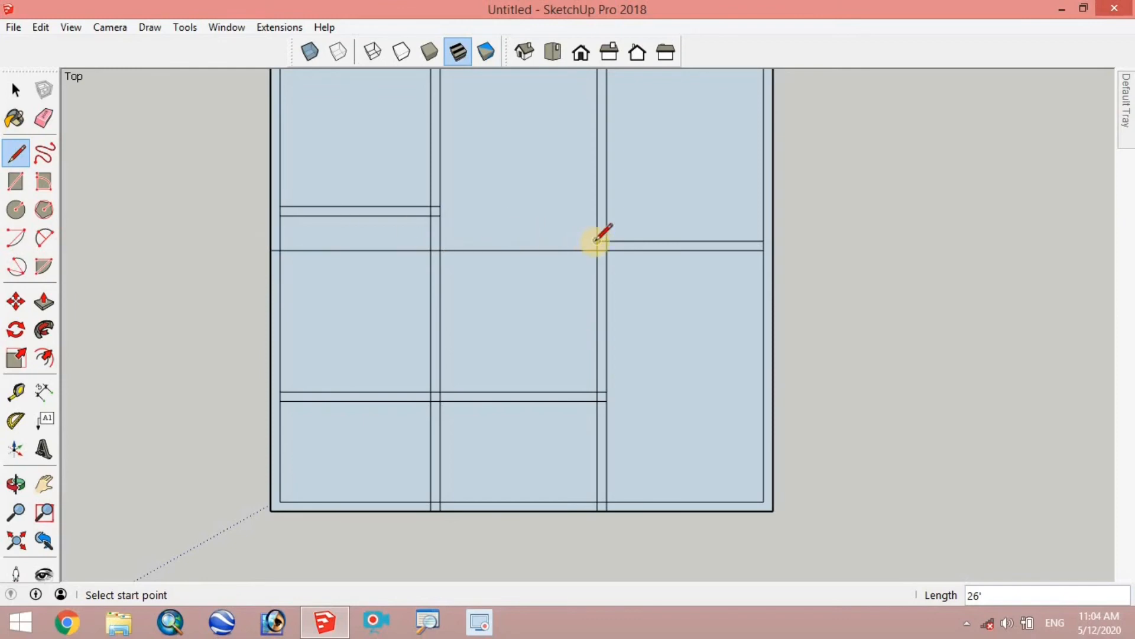
pyautogui.click(596, 241)
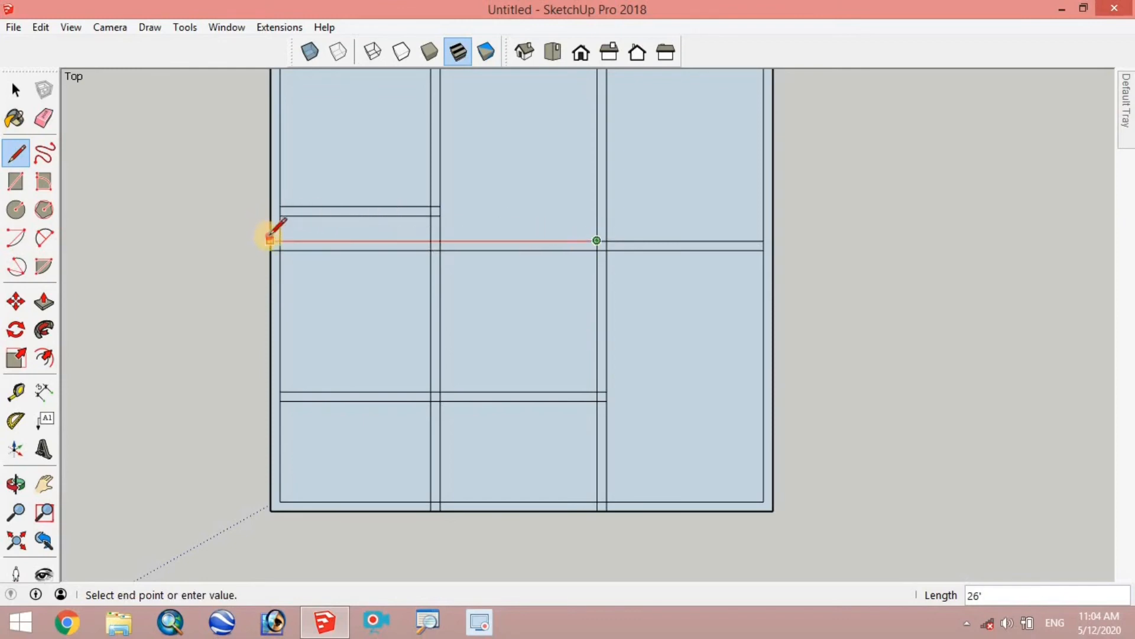
pyautogui.click(271, 241)
# Erase the old cross partition above the full-width one in the left room and both vertical partitions' segments below the lowest cross partition.
pyautogui.click(44, 117)
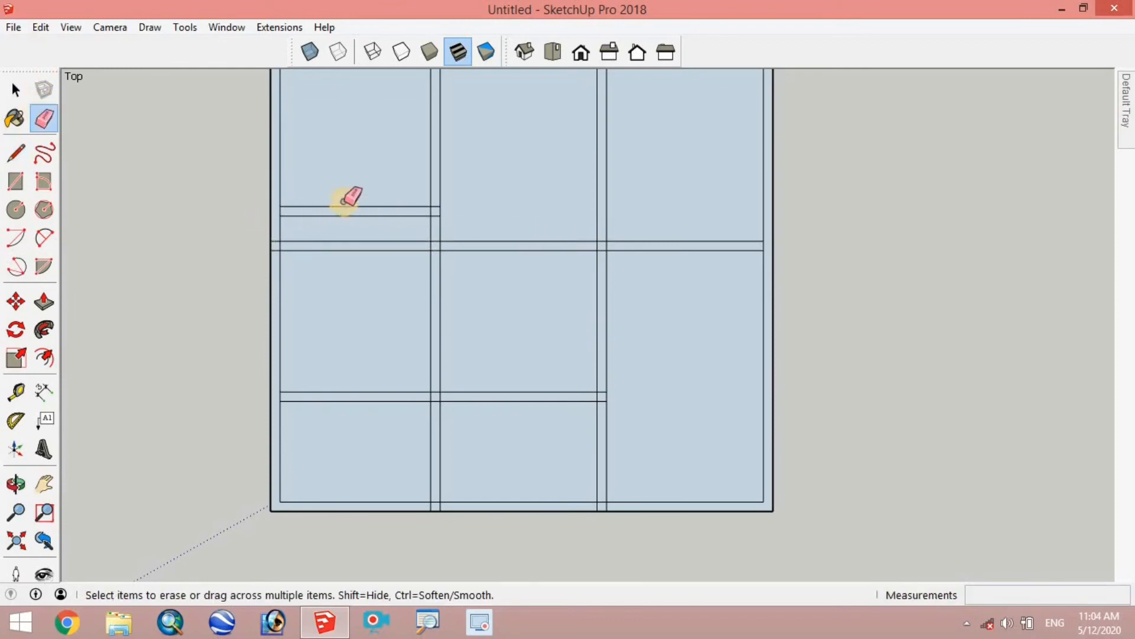
pyautogui.moveTo(344, 203); pyautogui.dragTo(340, 211)
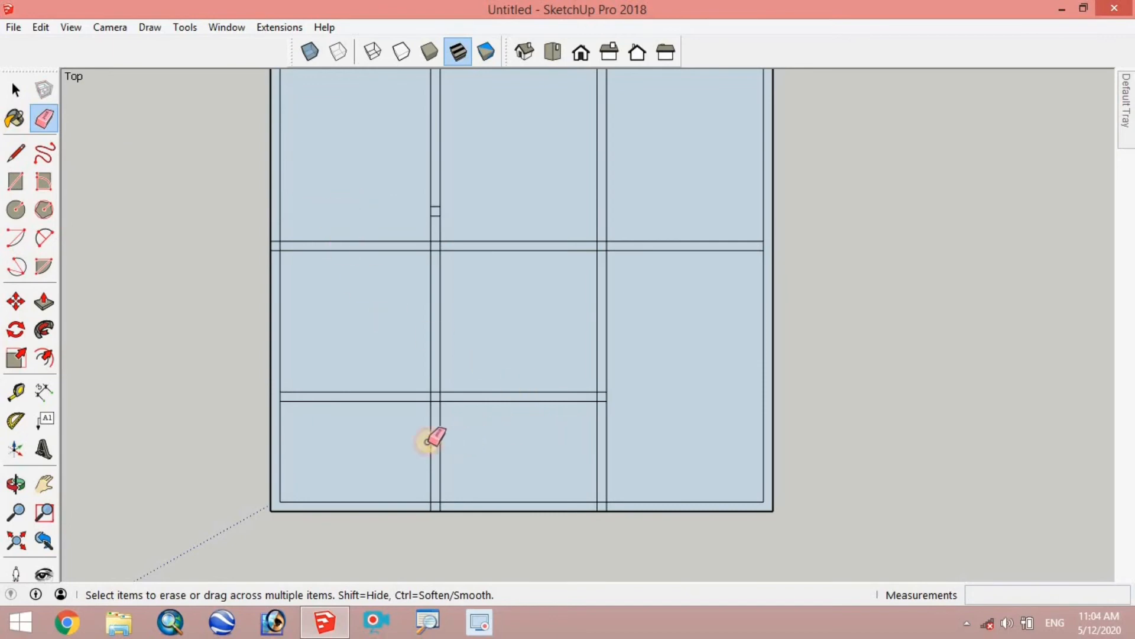
pyautogui.moveTo(428, 441); pyautogui.dragTo(412, 443)
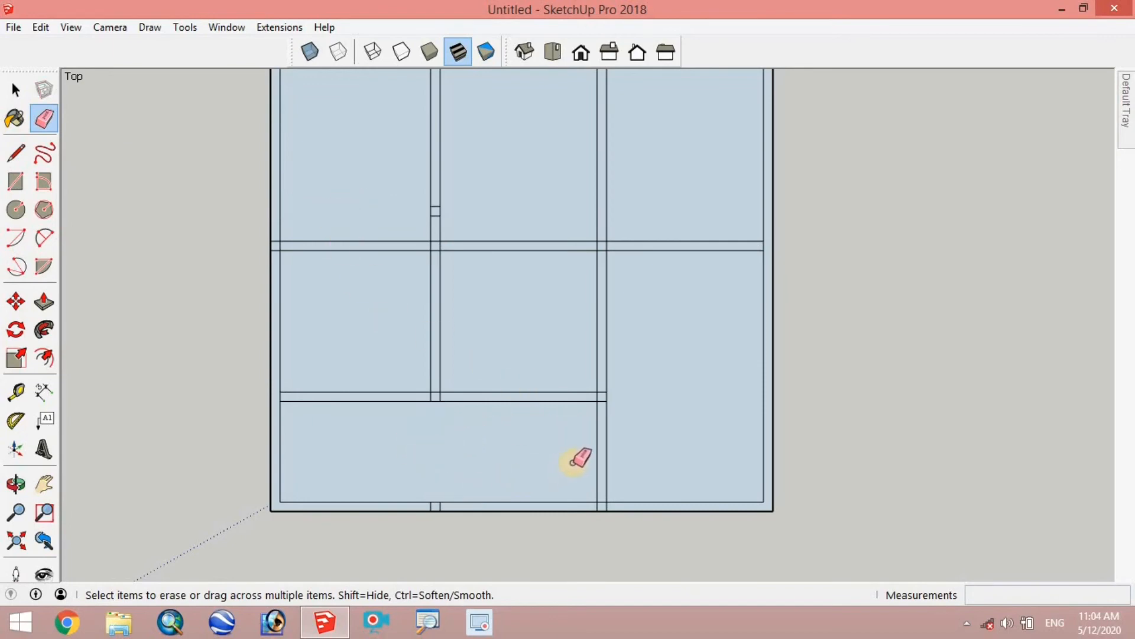
pyautogui.scroll(3, 601, 454)
pyautogui.moveTo(623, 439); pyautogui.dragTo(520, 449)
pyautogui.scroll(-3, 518, 445)
pyautogui.scroll(-3, 515, 365)
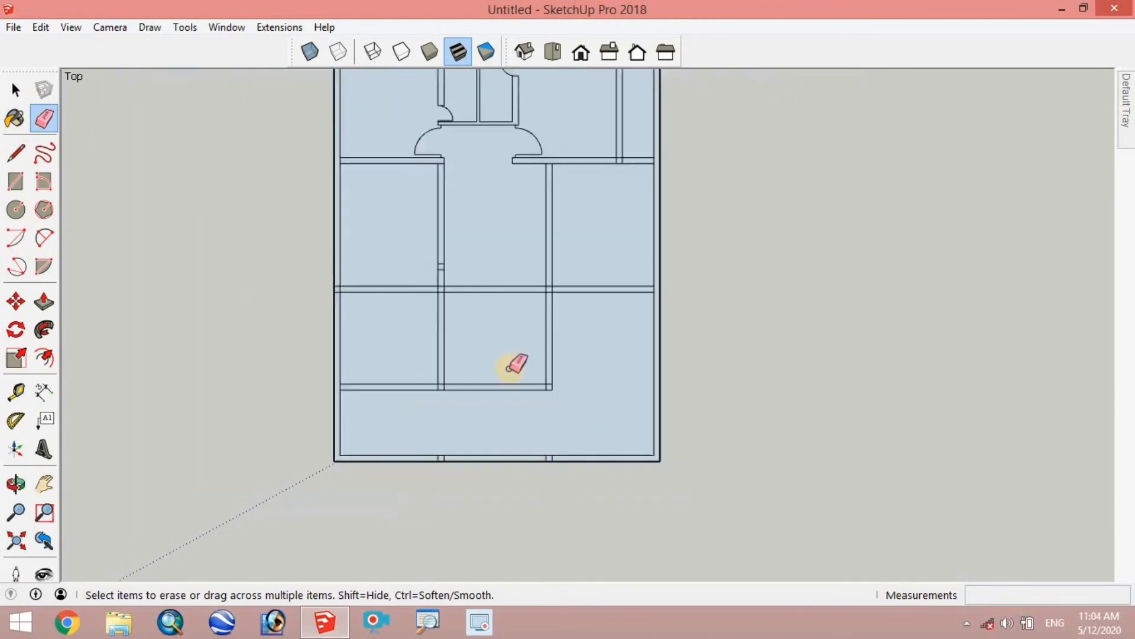
# Mark 8' down the right-hand vertical partition from the upper cross wall and draw a horizontal line to the right inner wall edge.
pyautogui.scroll(2, 523, 230)
pyautogui.scroll(2, 503, 243)
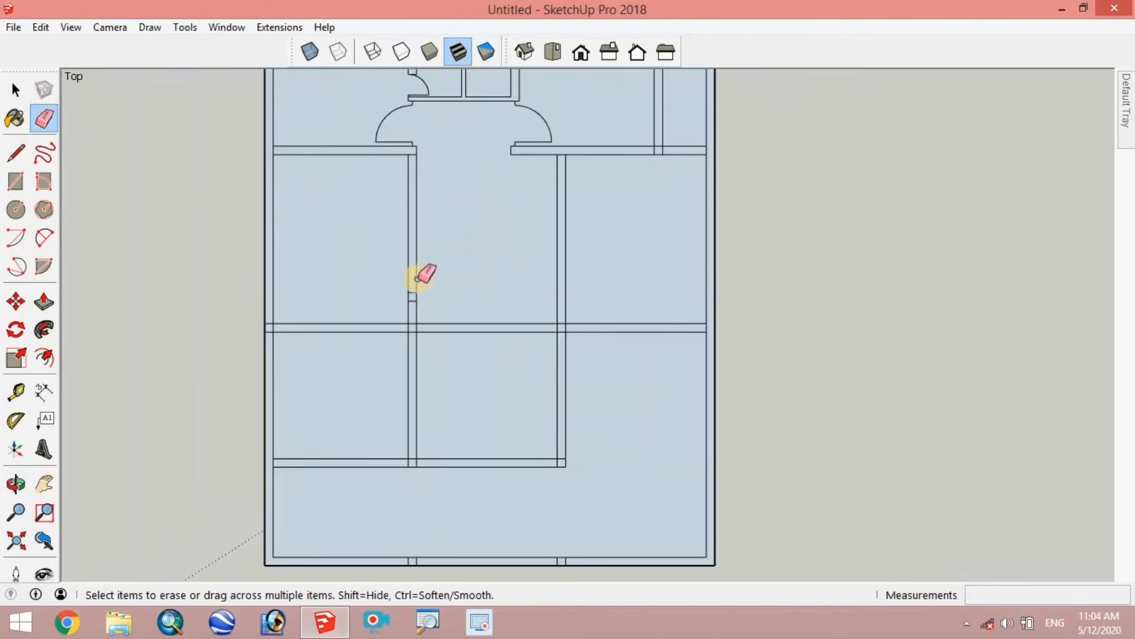
pyautogui.click(16, 153)
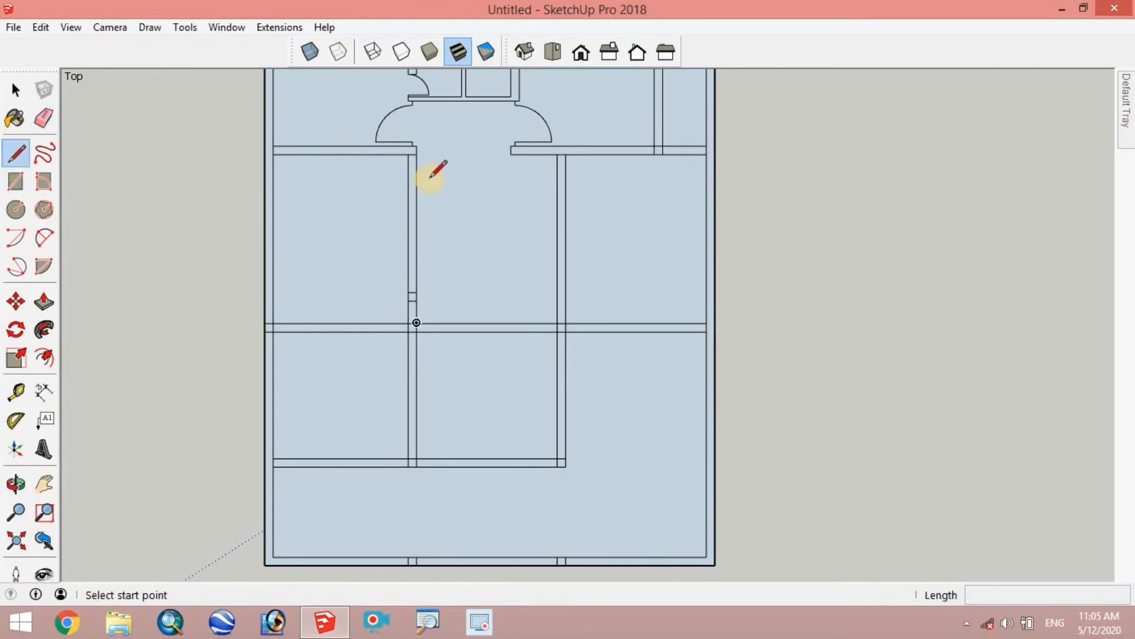
pyautogui.scroll(2, 437, 172)
pyautogui.click(625, 142)
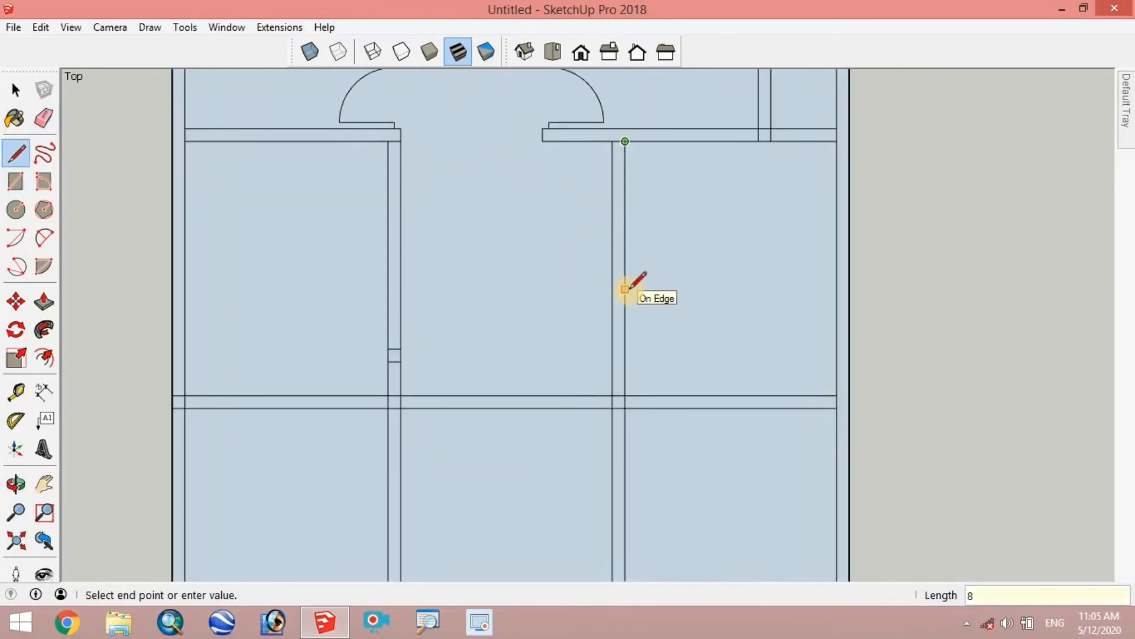
pyautogui.press('Escape')
pyautogui.click(625, 277)
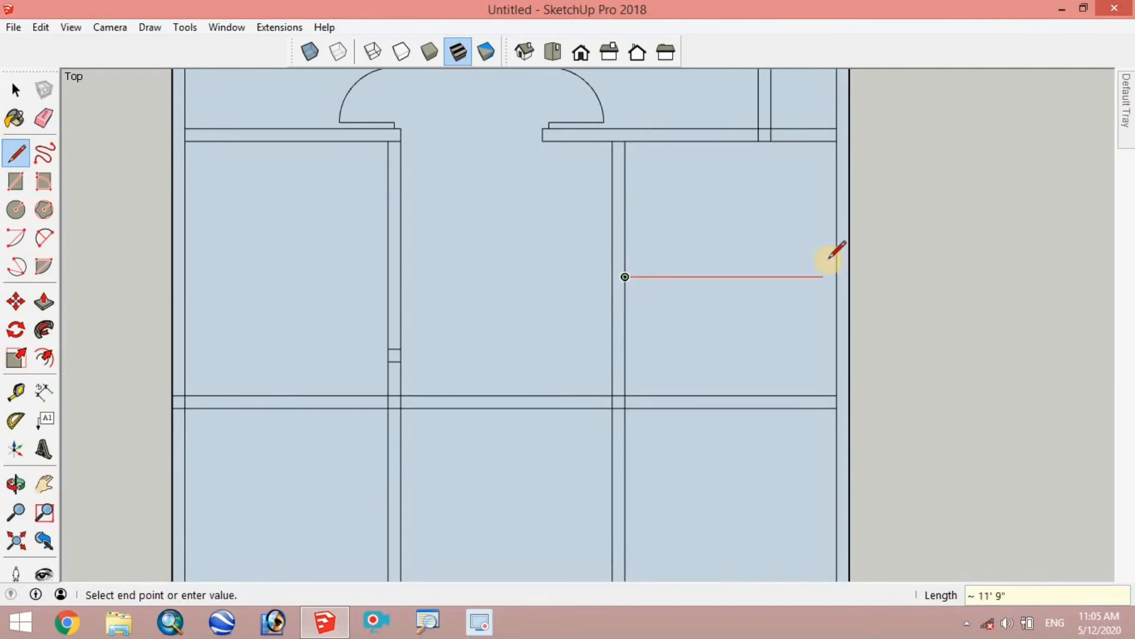
pyautogui.click(836, 277)
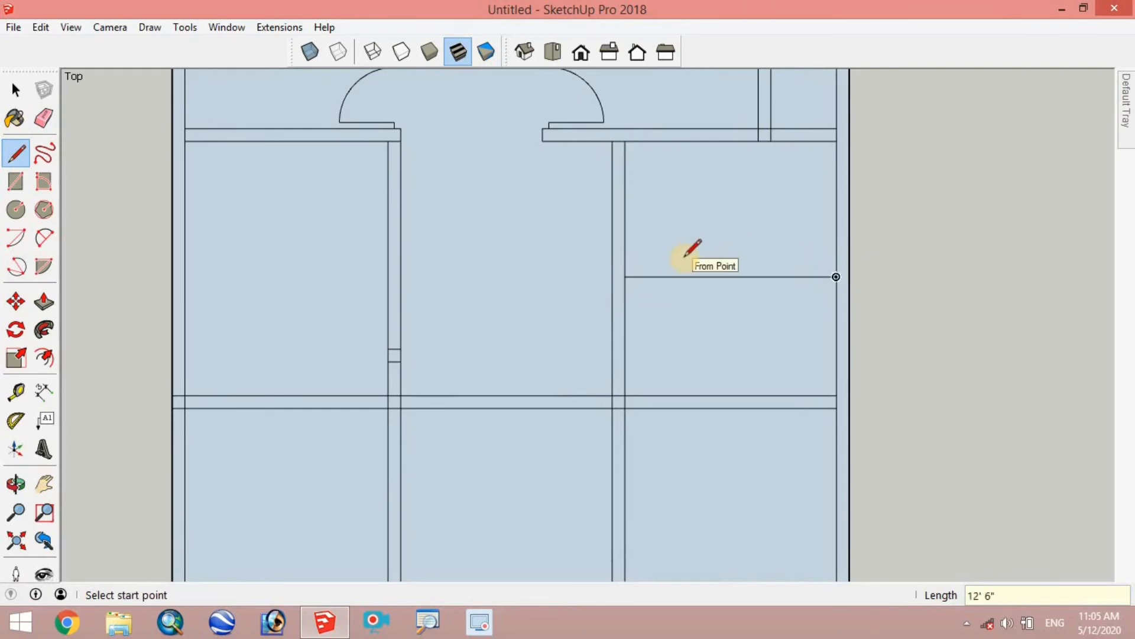
# Extend both lines of the upper-right vertical partition down through the full-width cross wall and erase the cross wall segments to its right.
pyautogui.click(771, 142)
pyautogui.click(770, 408)
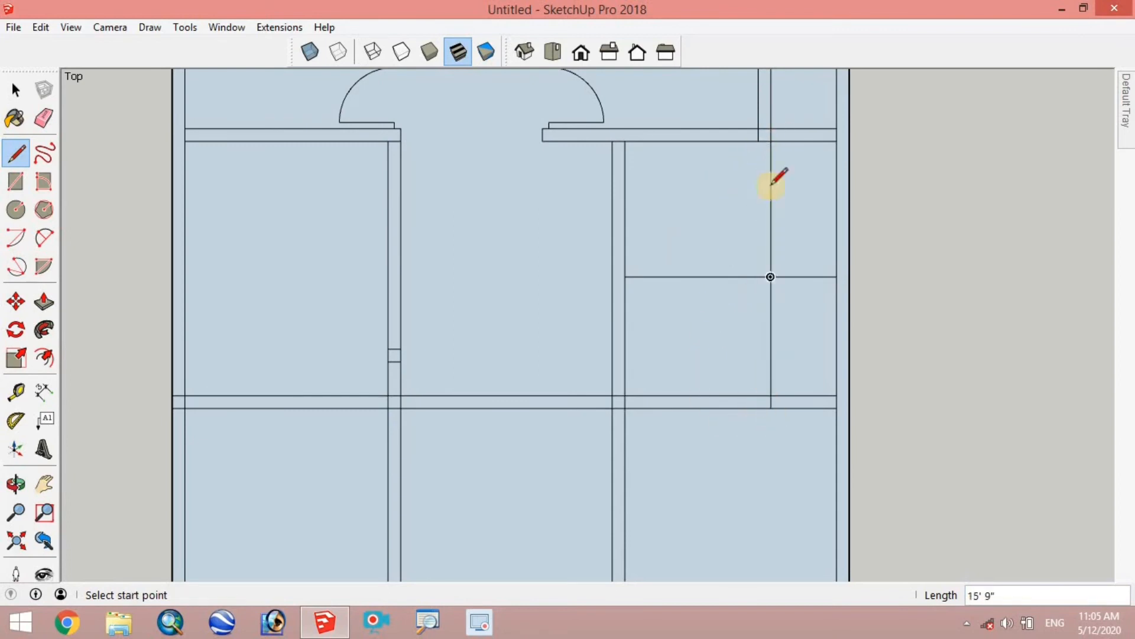
pyautogui.click(759, 141)
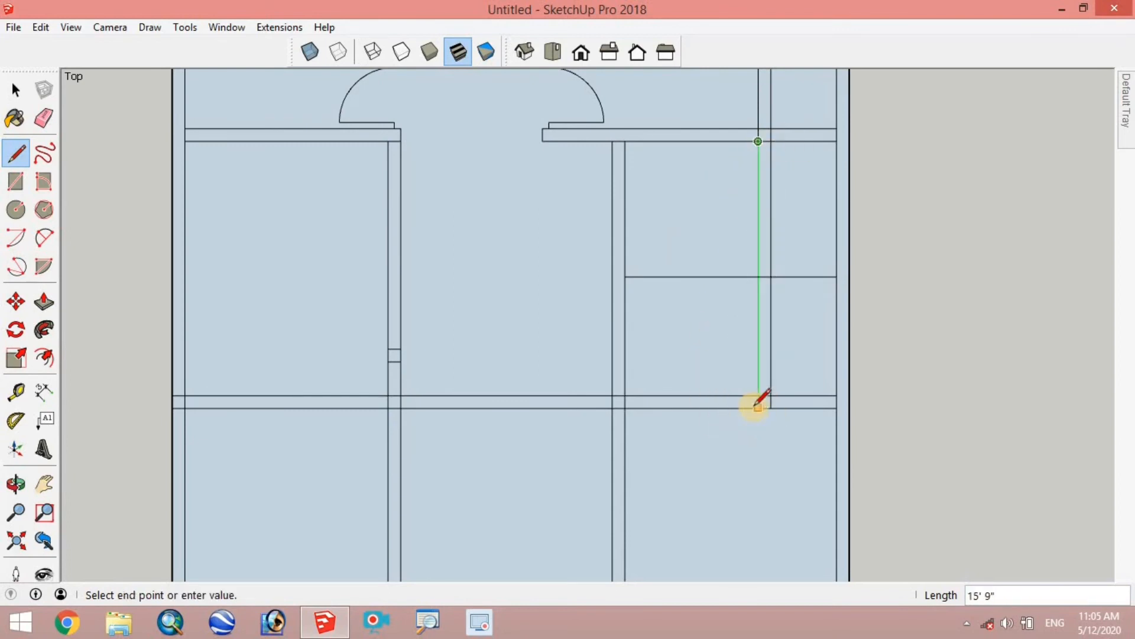
pyautogui.click(759, 408)
pyautogui.click(44, 118)
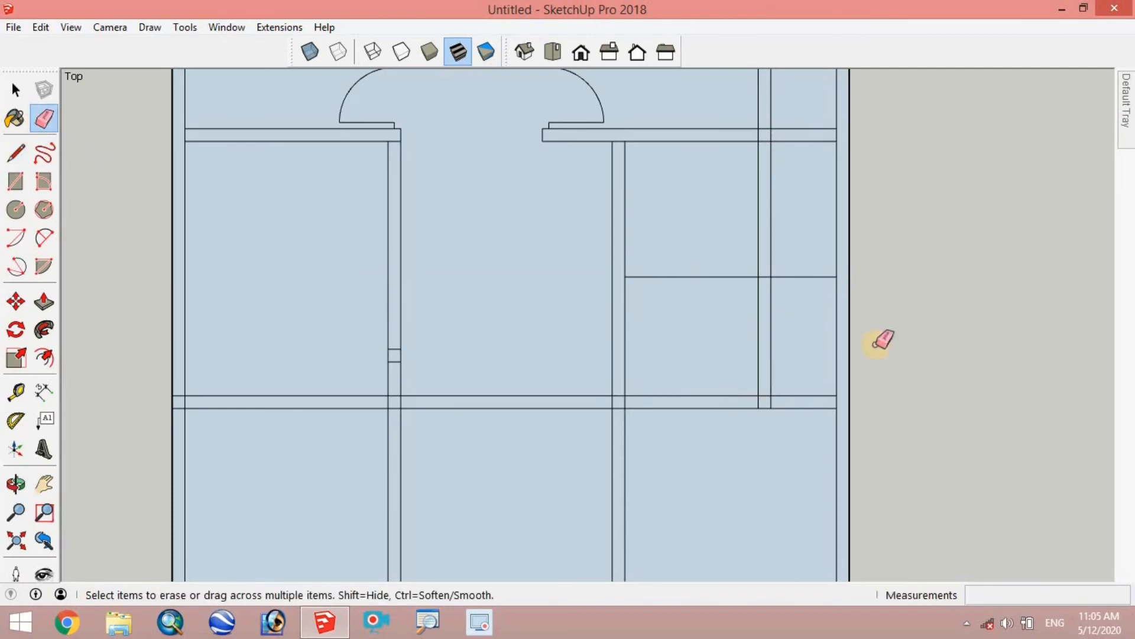
pyautogui.moveTo(820, 114)
pyautogui.mouseDown()
pyautogui.moveTo(788, 263)
pyautogui.moveTo(783, 342)
pyautogui.moveTo(798, 423)
pyautogui.moveTo(808, 397)
pyautogui.mouseUp()
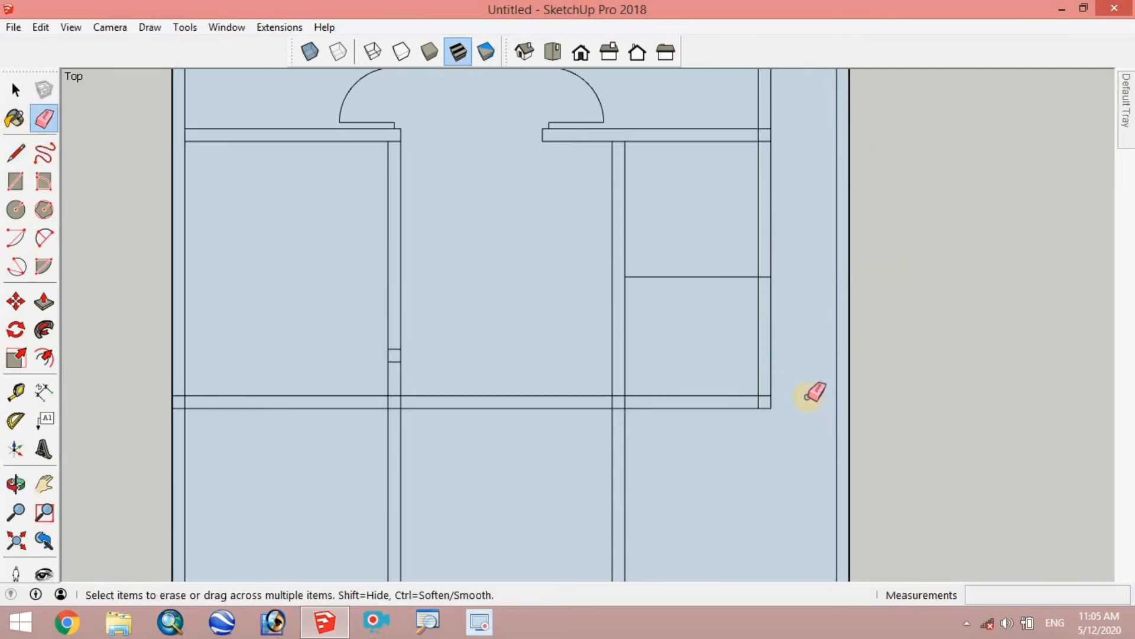
# Draw a horizontal line across the middle of the 8' stair space, from the left partition's edge to the right wall's inner edge.
pyautogui.scroll(1, 731, 209)
pyautogui.click(16, 153)
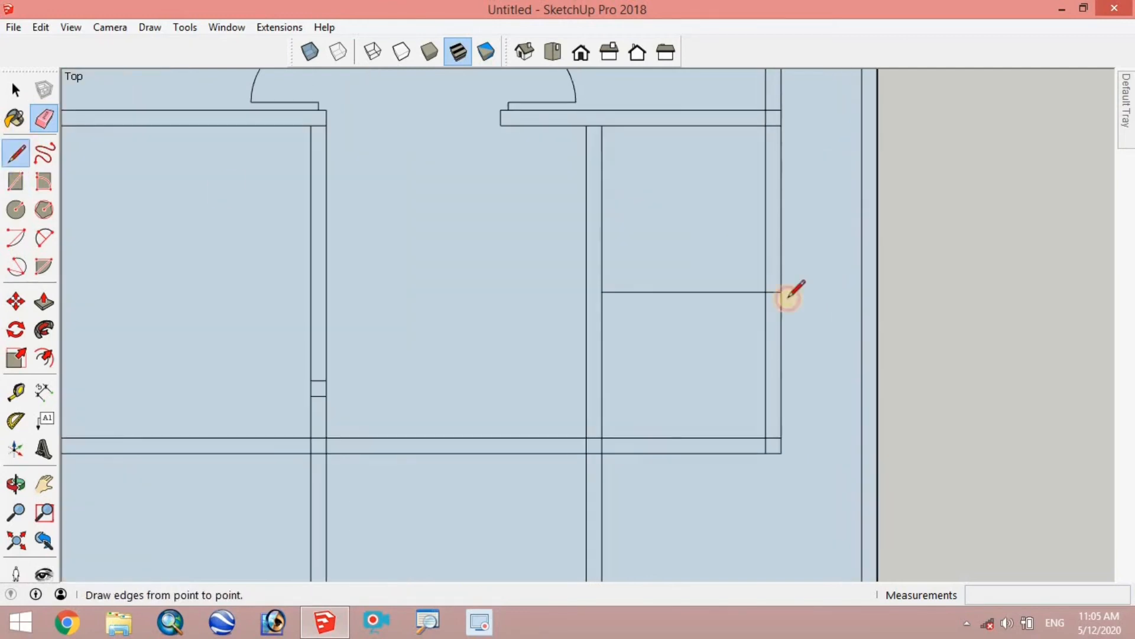
pyautogui.click(602, 208)
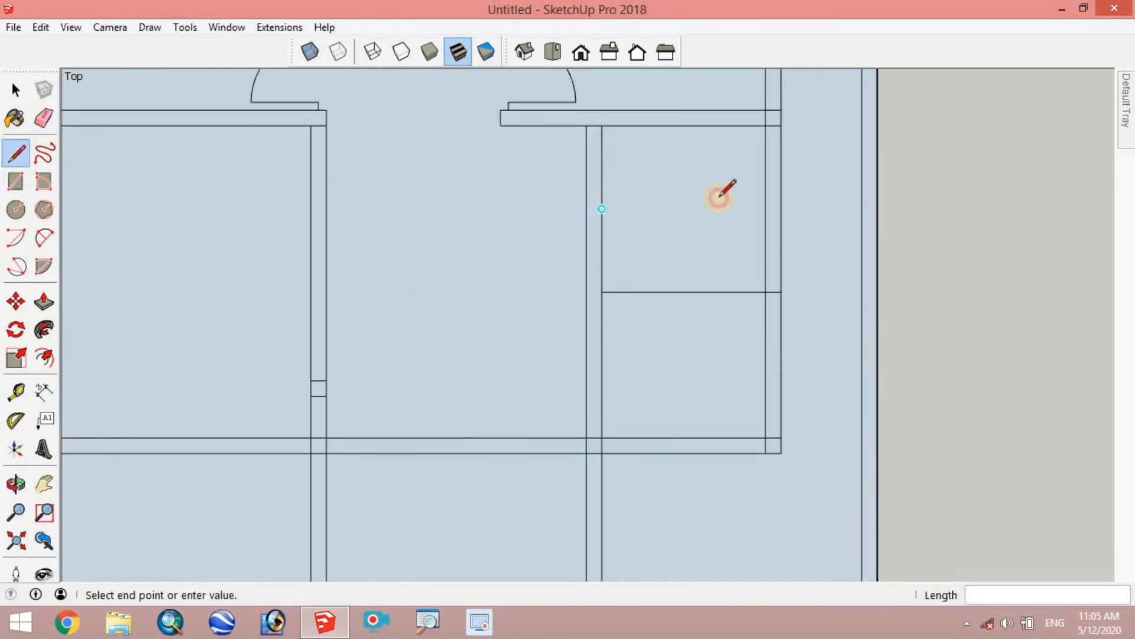
pyautogui.click(766, 208)
pyautogui.scroll(-2, 776, 270)
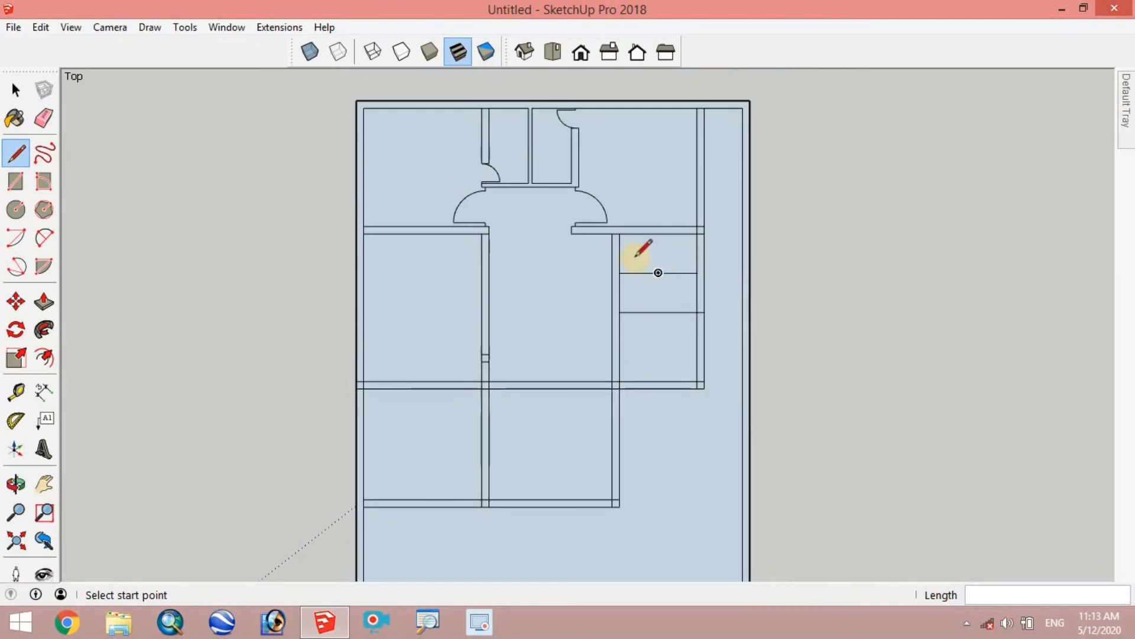
# Mark 10" from the left partition along the stair space's lower line and draw a vertical tread line up to the upper cross wall.
pyautogui.scroll(4, 634, 278)
pyautogui.click(600, 354)
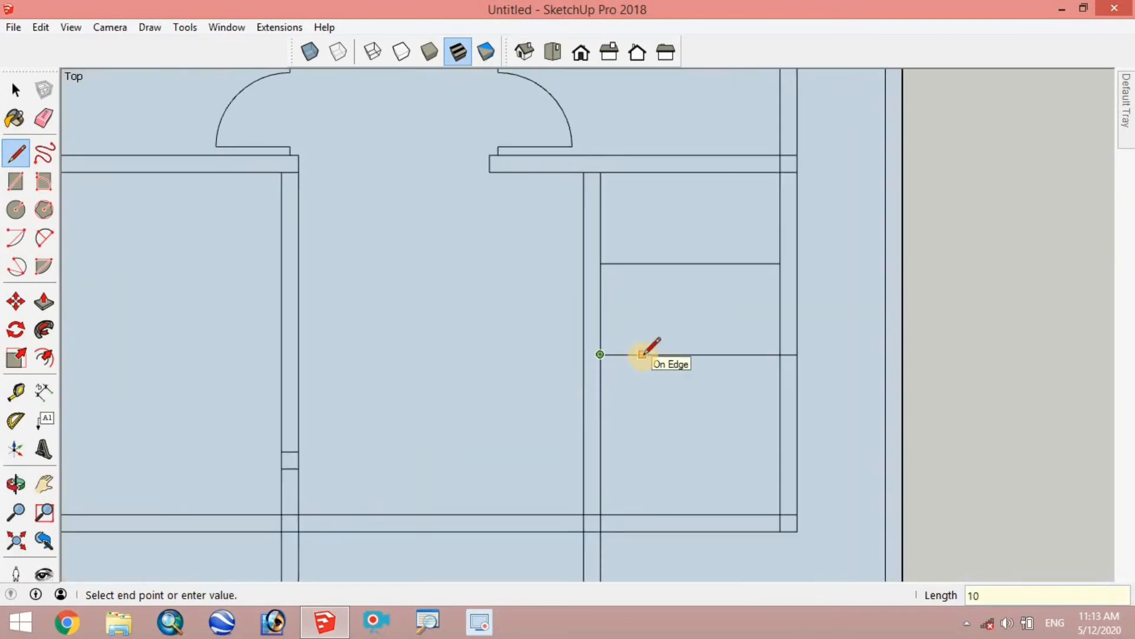
pyautogui.click(643, 354)
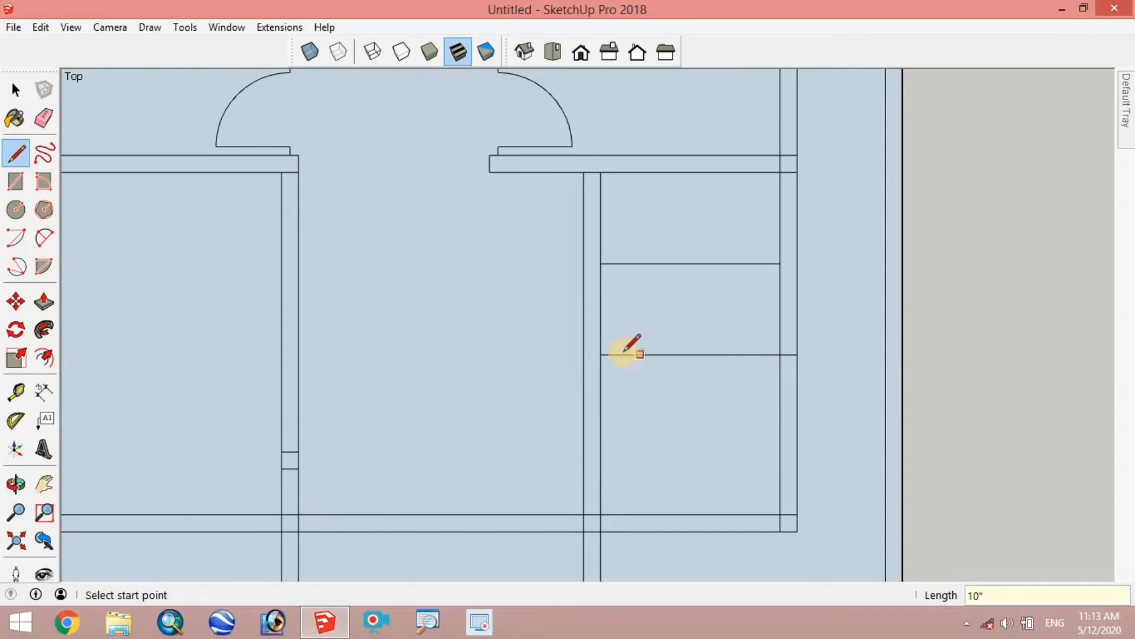
pyautogui.click(619, 354)
pyautogui.click(619, 172)
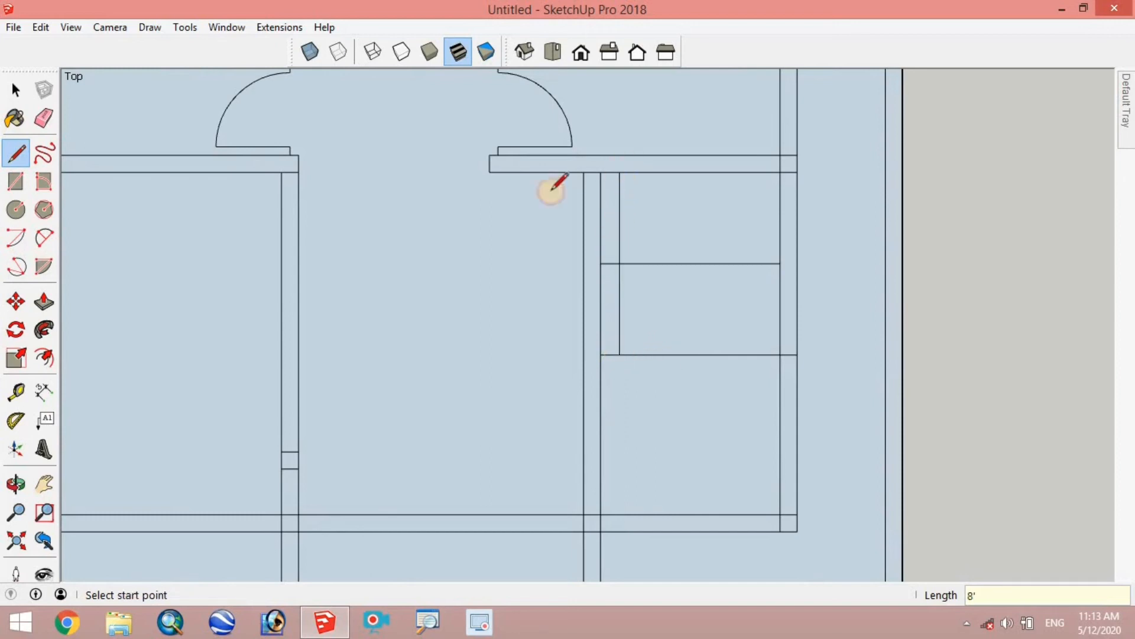
# Copy the tread line one tread width to the right and repeat the copy 7x across the stair space.
pyautogui.click(15, 90)
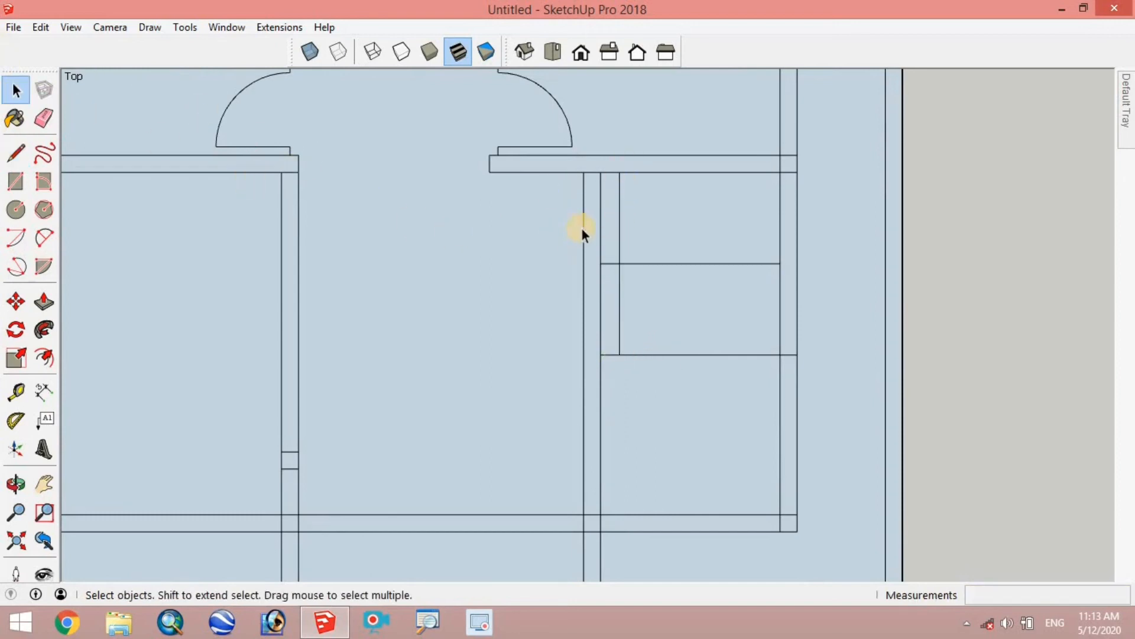
pyautogui.click(616, 229)
pyautogui.click(618, 239)
pyautogui.click(16, 303)
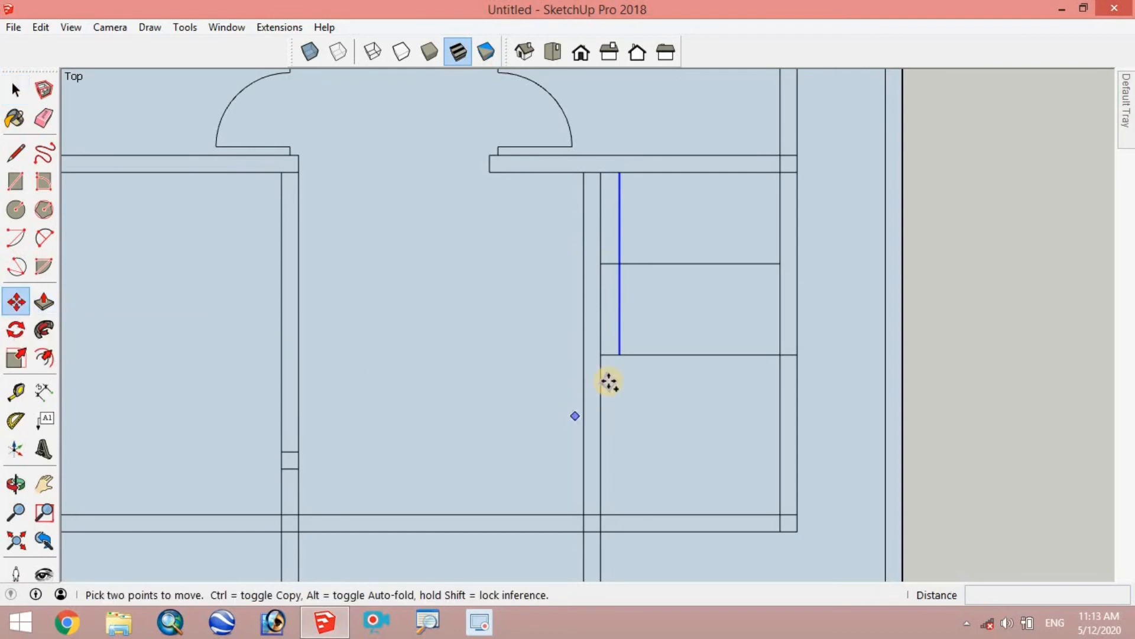
pyautogui.click(622, 355)
pyautogui.press('ctrl')
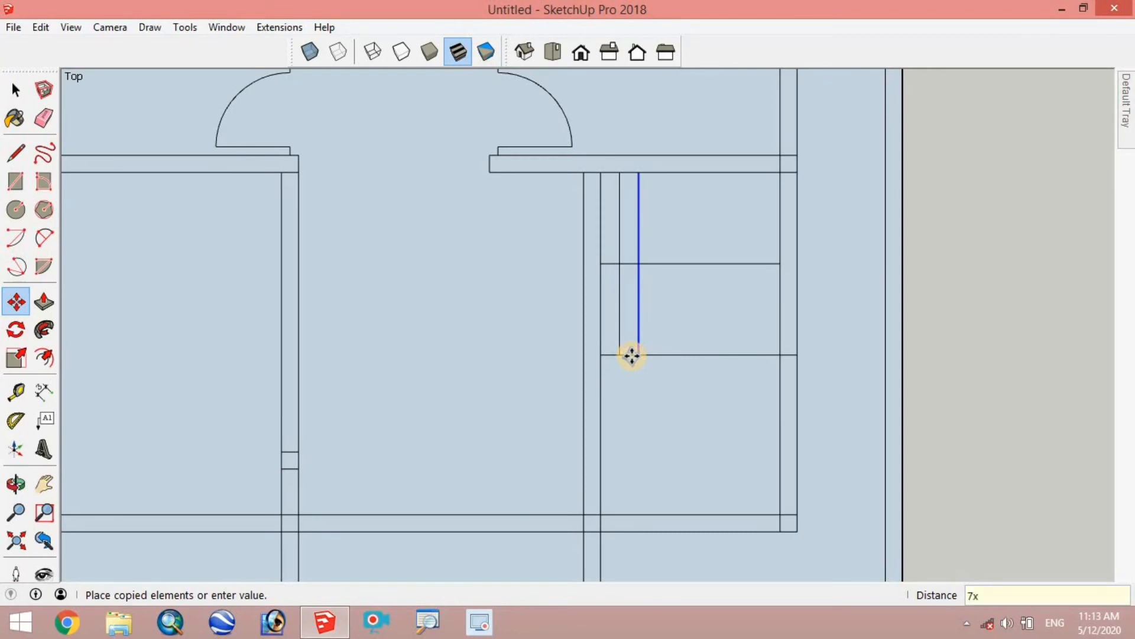
pyautogui.press('Return')
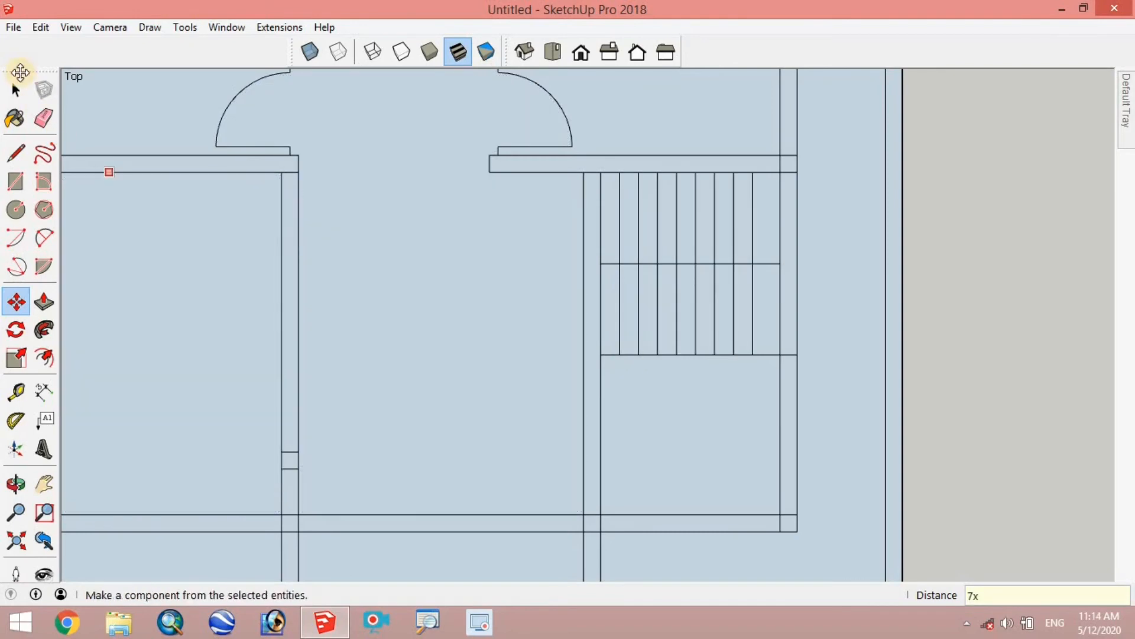
# Erase the two rightmost tread lines in both stair flights to leave a landing beside the right wall.
pyautogui.click(15, 89)
pyautogui.click(44, 118)
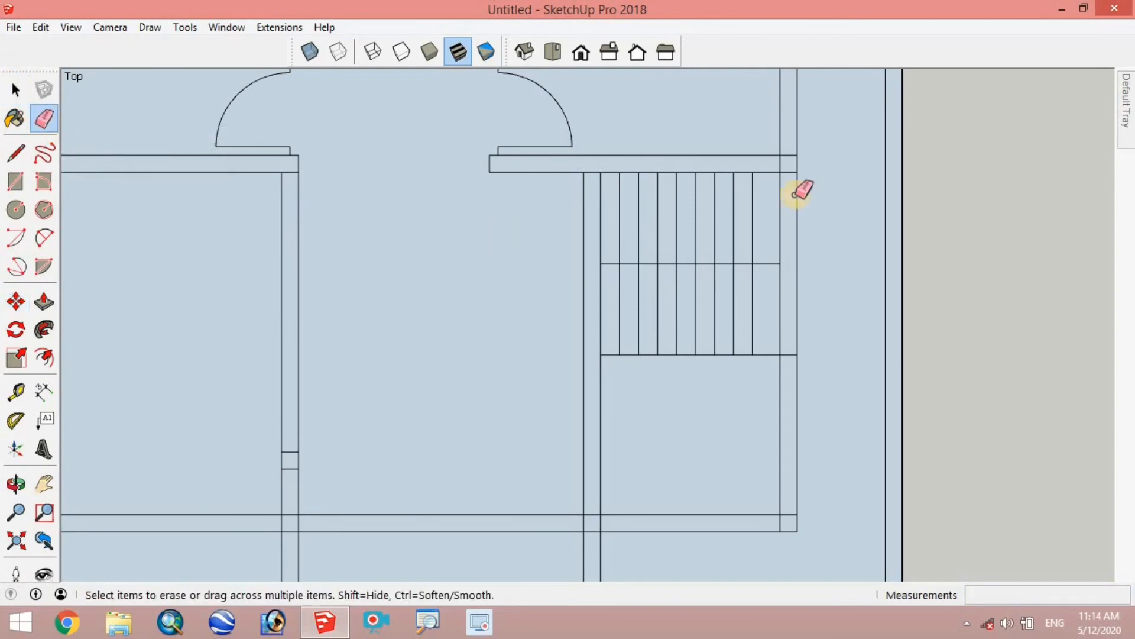
pyautogui.click(753, 216)
pyautogui.click(734, 227)
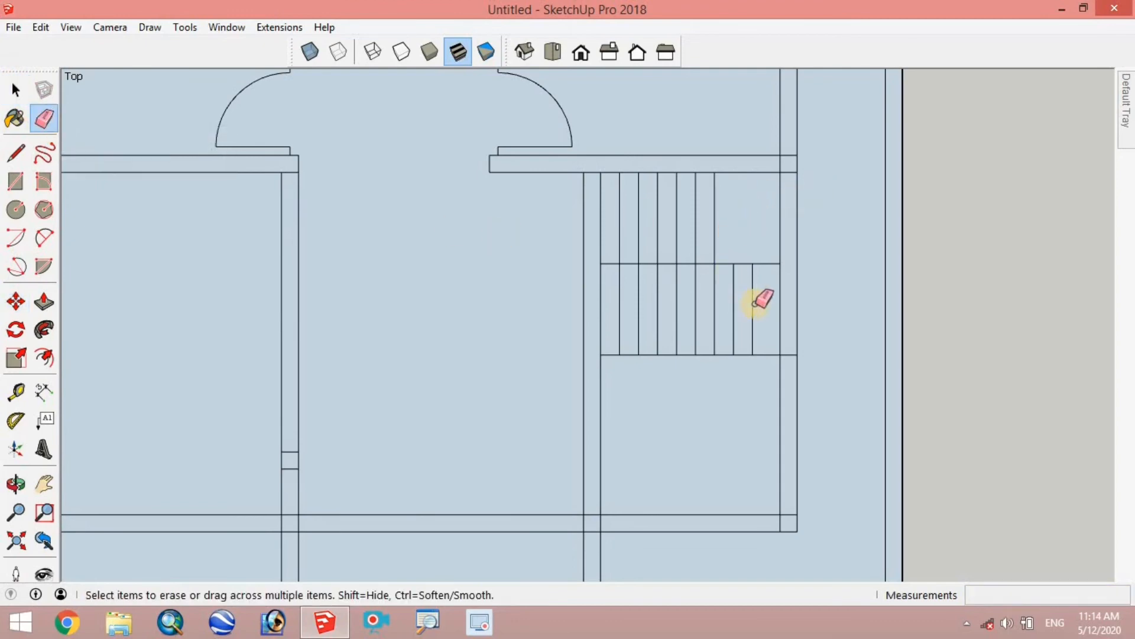
pyautogui.moveTo(762, 298); pyautogui.dragTo(718, 303)
pyautogui.click(13, 91)
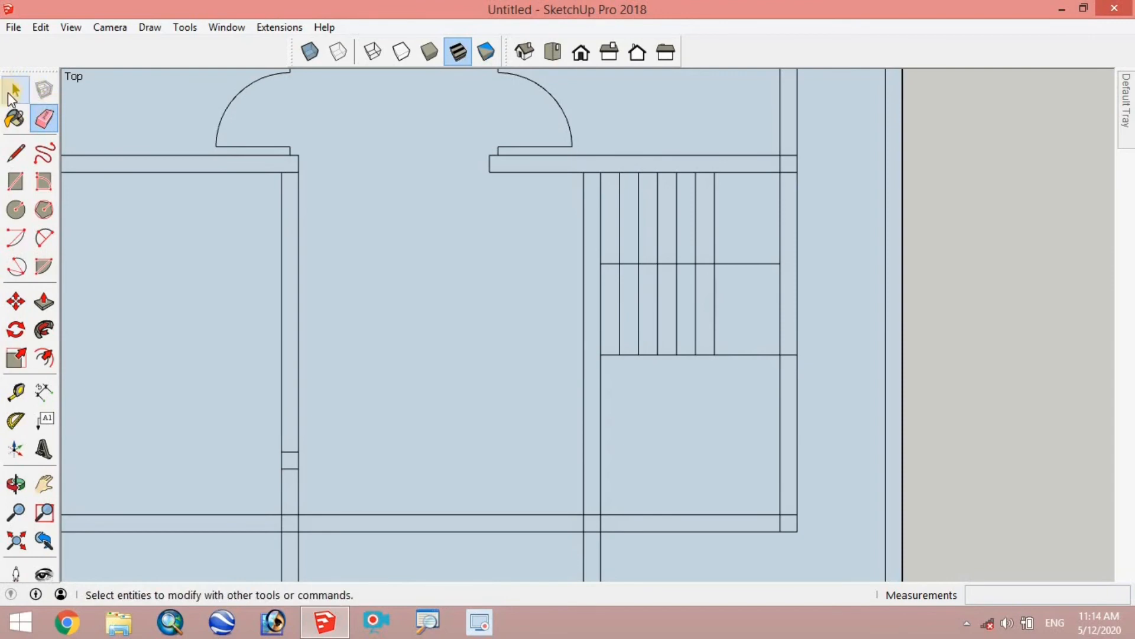
# Draw an opening line inside the cross wall below the stairs, from the left partition rightward, and close its end with a line across the wall.
pyautogui.scroll(-6, 223, 156)
pyautogui.scroll(3, 348, 357)
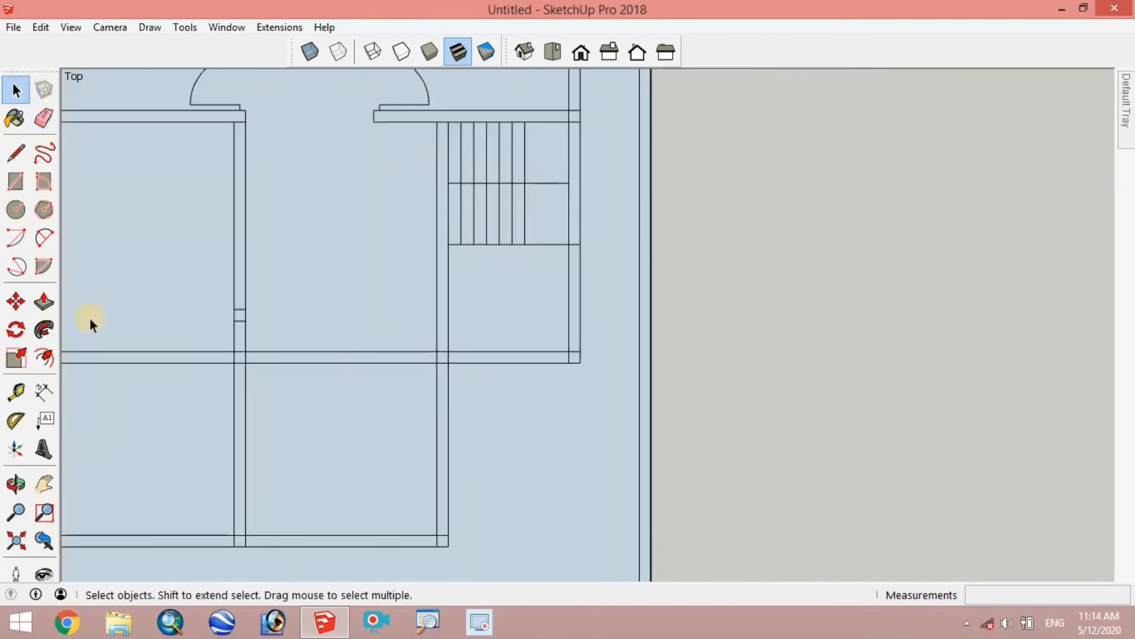
pyautogui.click(16, 152)
pyautogui.scroll(4, 469, 370)
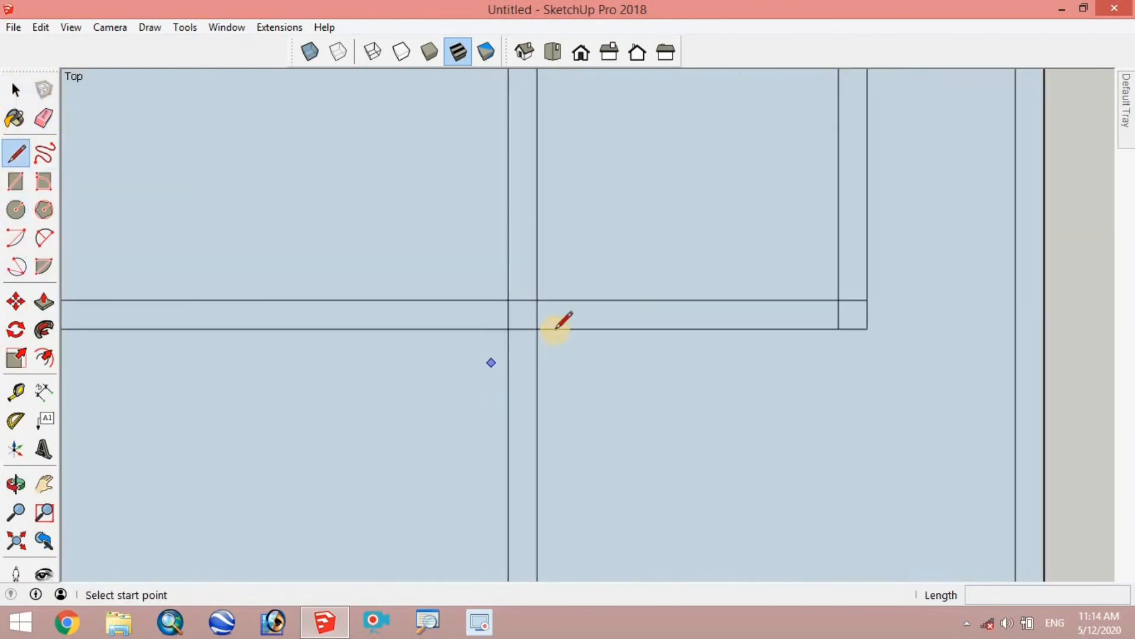
pyautogui.click(530, 315)
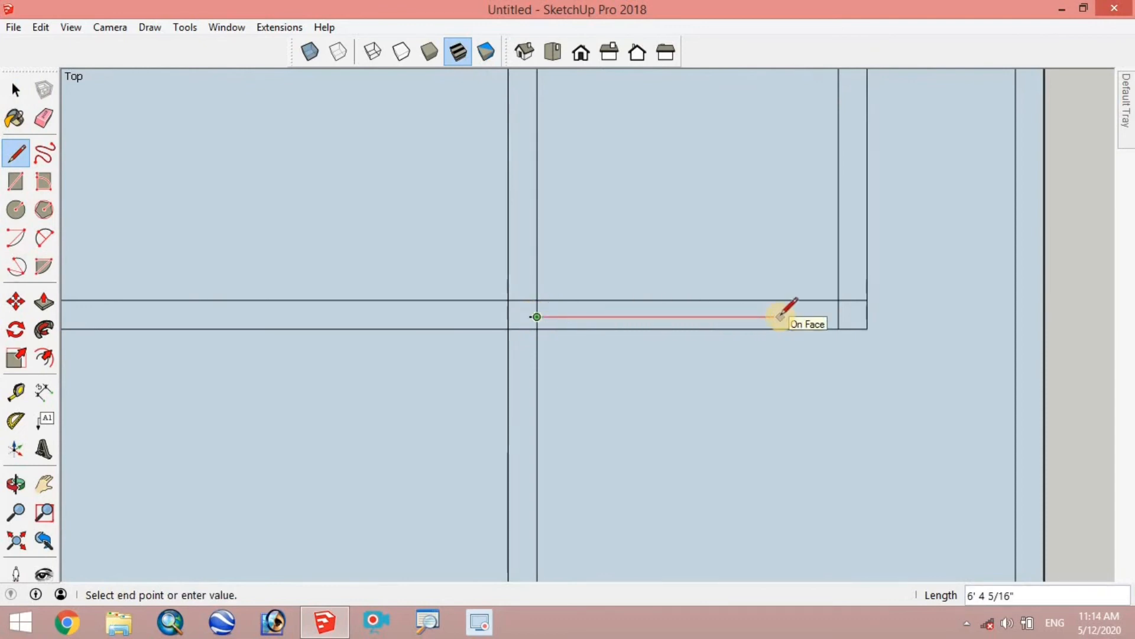
pyautogui.press('Return')
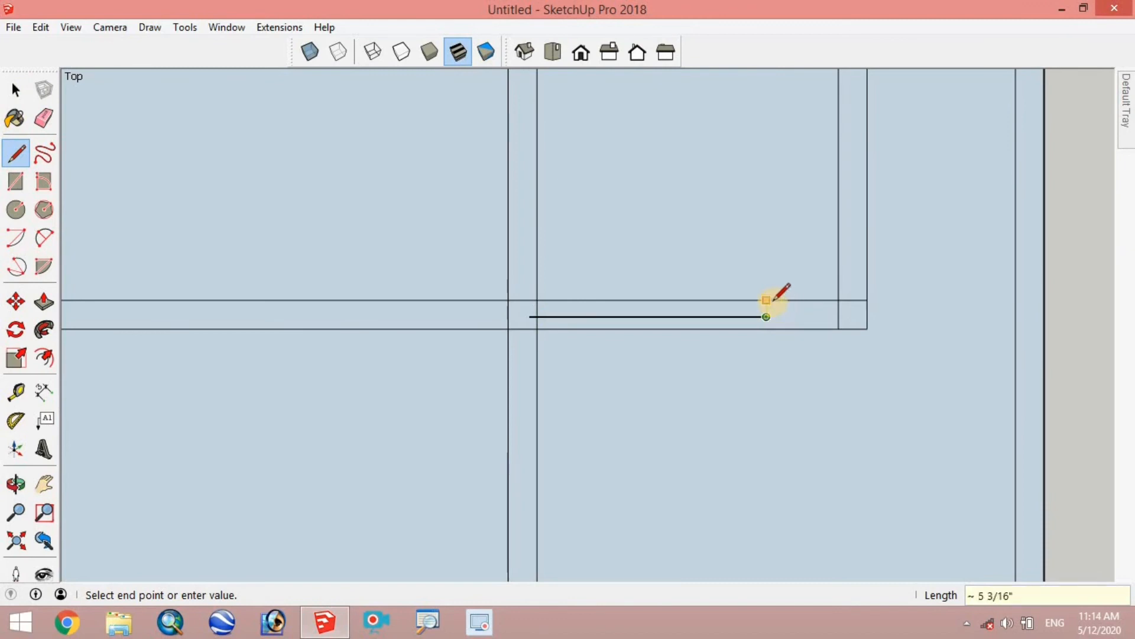
pyautogui.click(767, 301)
pyautogui.click(765, 318)
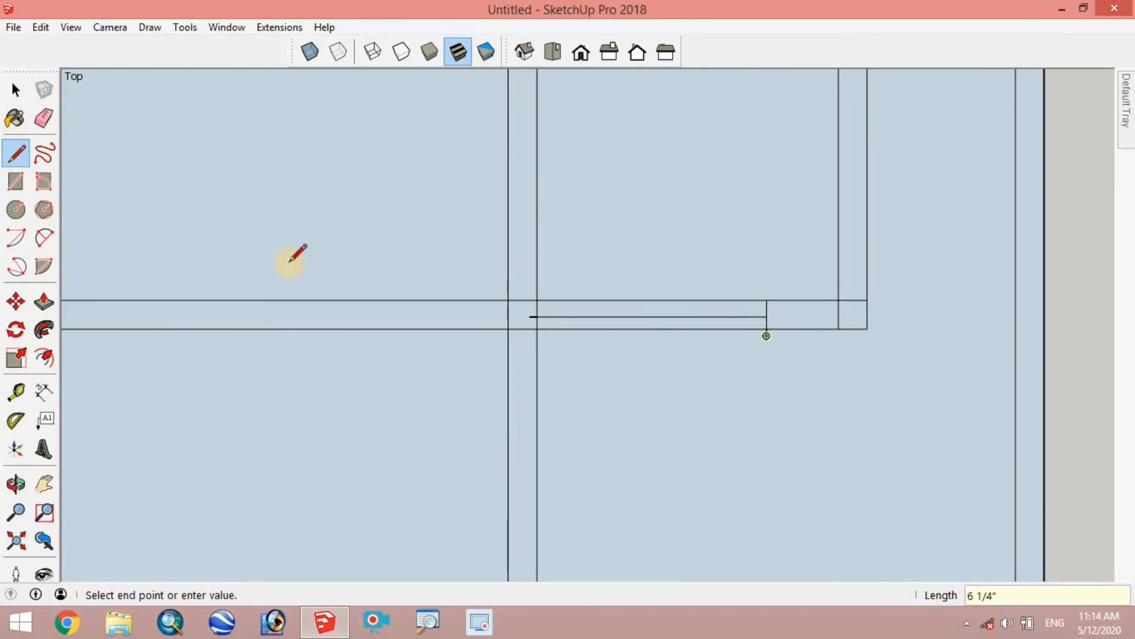
pyautogui.press('Return')
# Erase both cross wall edges along the opening below the stairs and the stray line ends beyond the wall edges.
pyautogui.click(43, 117)
pyautogui.scroll(3, 378, 331)
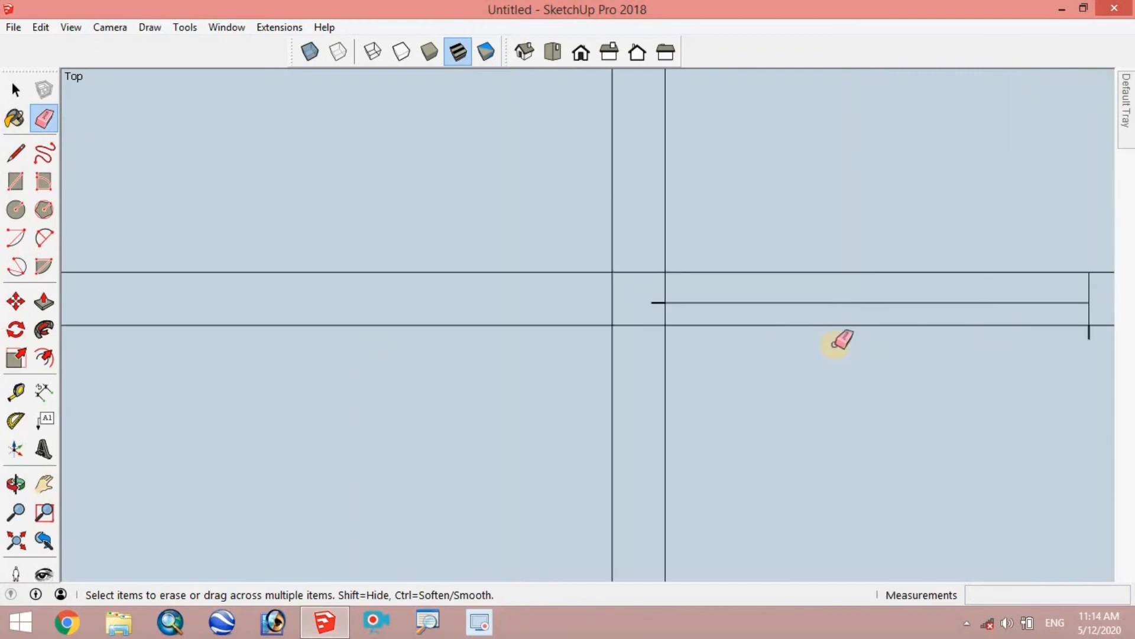
pyautogui.scroll(-2, 932, 281)
pyautogui.scroll(1, 920, 289)
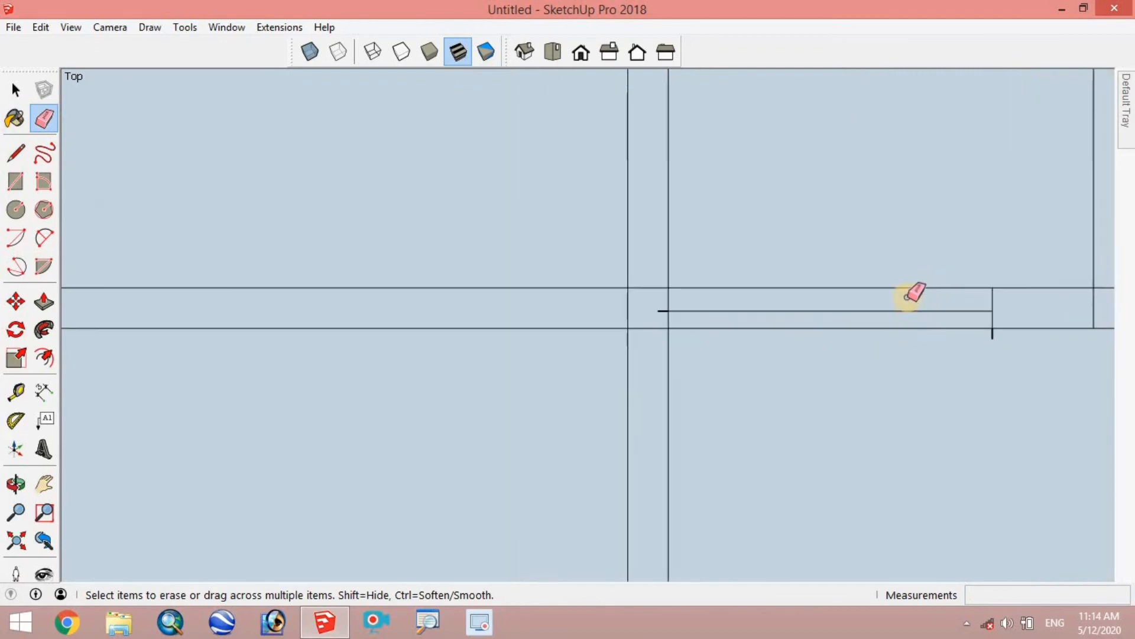
pyautogui.click(887, 288)
pyautogui.click(890, 328)
pyautogui.scroll(2, 1001, 332)
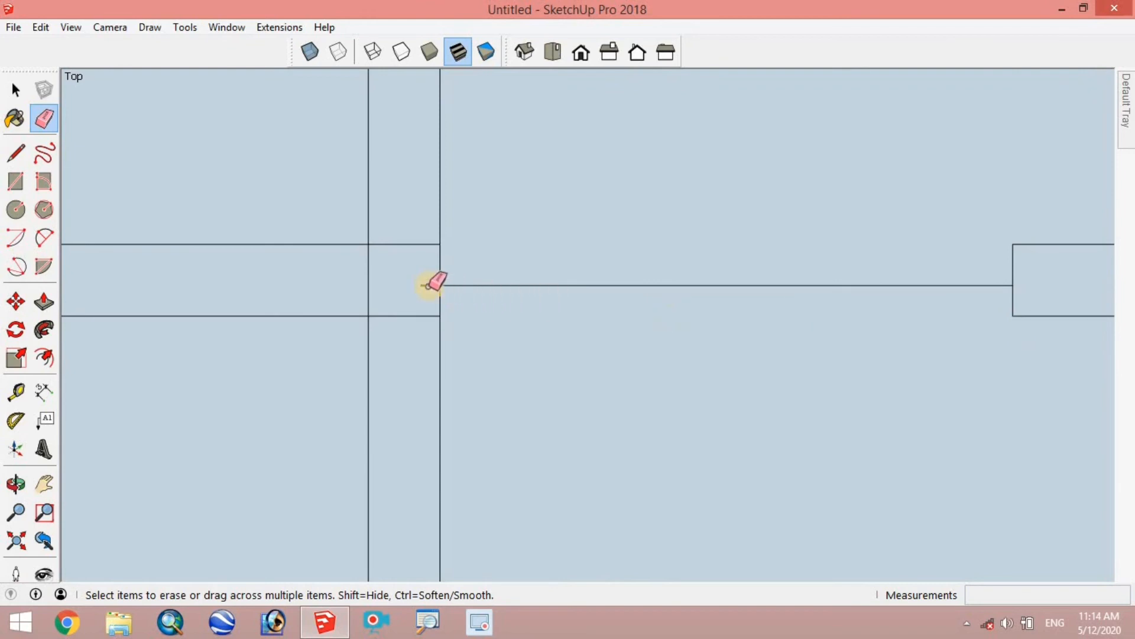
pyautogui.scroll(-3, 473, 434)
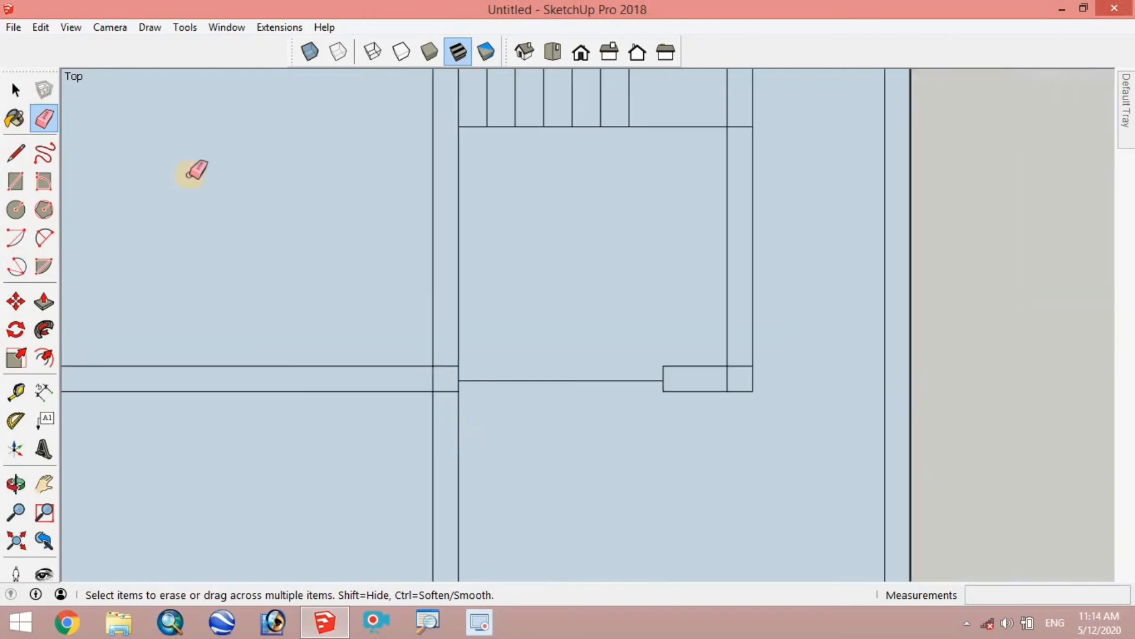
# Draw a 4' centre line up the stair room's left partition from the cross wall and close its upper end across the partition's thickness.
pyautogui.click(16, 152)
pyautogui.scroll(1, 402, 334)
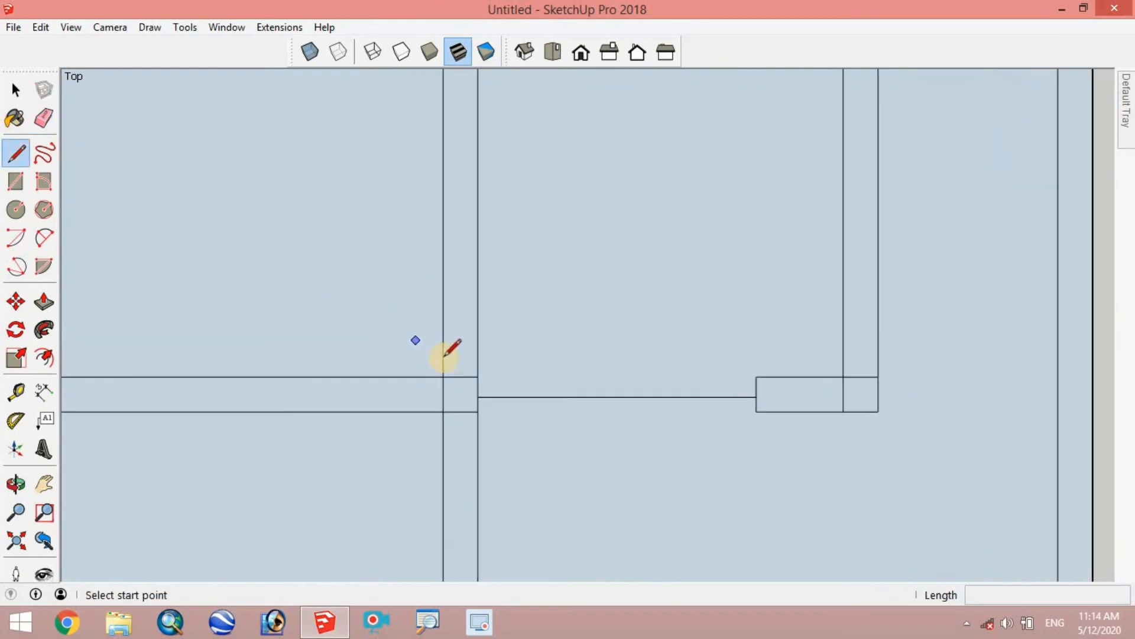
pyautogui.click(461, 377)
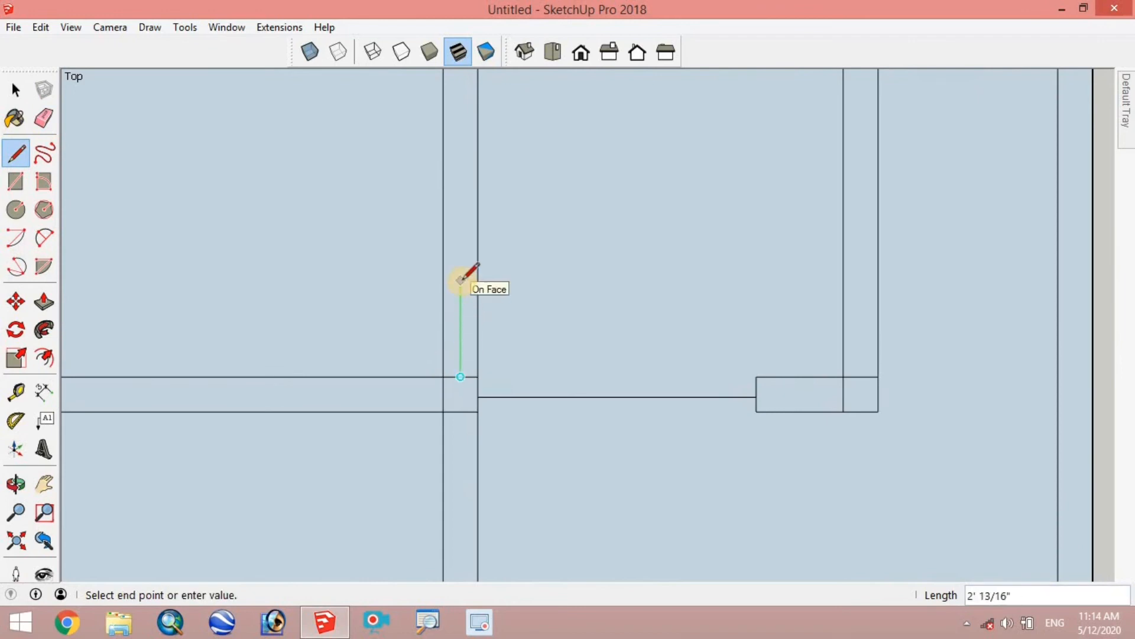
pyautogui.press('Return')
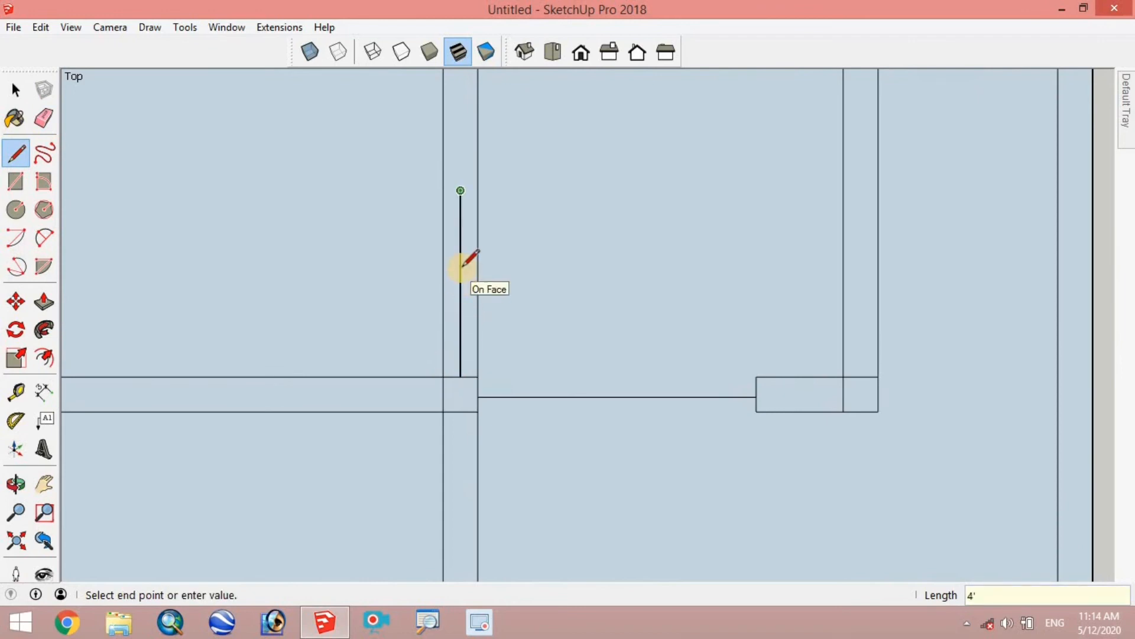
pyautogui.click(444, 190)
pyautogui.click(461, 190)
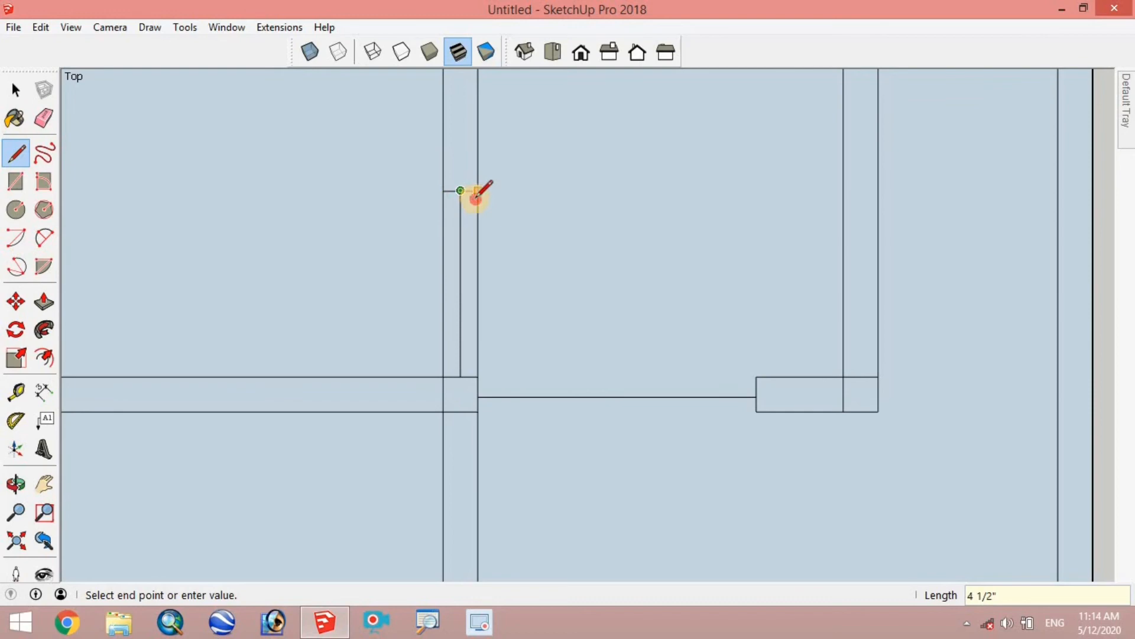
pyautogui.click(477, 191)
# Erase both partition edges along the 4' opening and the inner lines where the partition meets the cross wall.
pyautogui.click(45, 119)
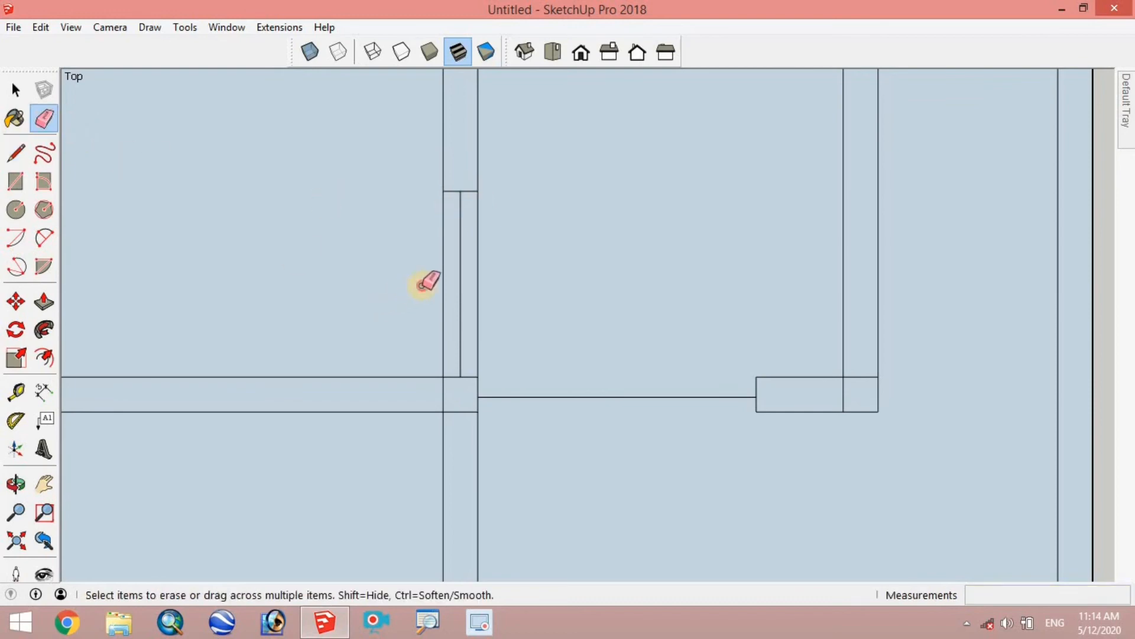
pyautogui.moveTo(439, 282)
pyautogui.mouseDown()
pyautogui.moveTo(479, 305)
pyautogui.moveTo(452, 388)
pyautogui.mouseUp()
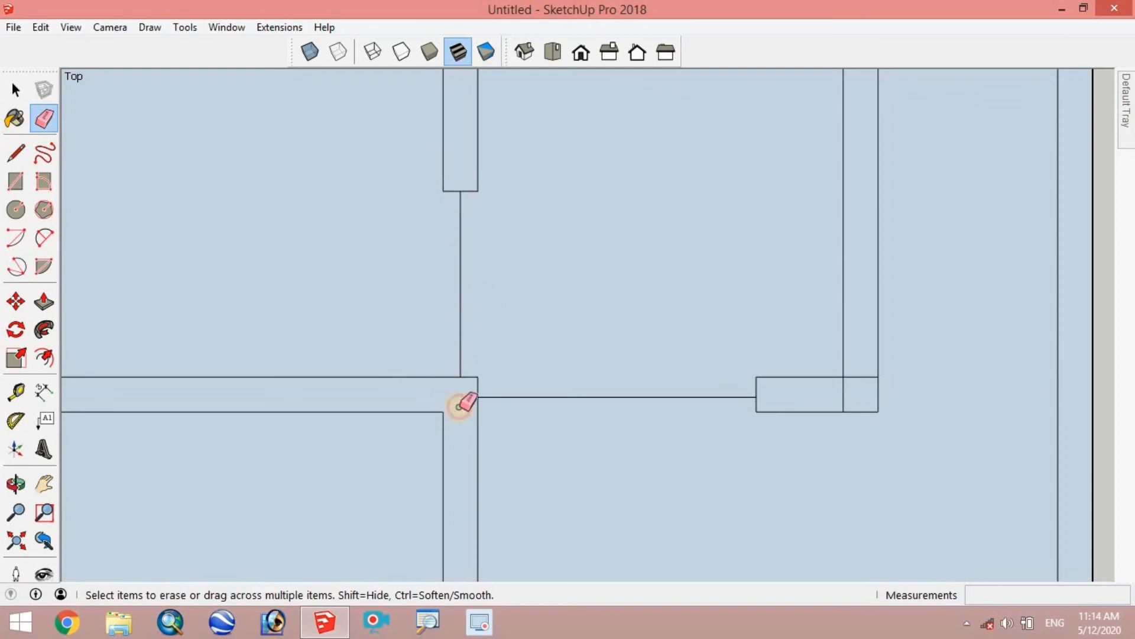
pyautogui.scroll(-2, 489, 324)
pyautogui.scroll(-2, 490, 324)
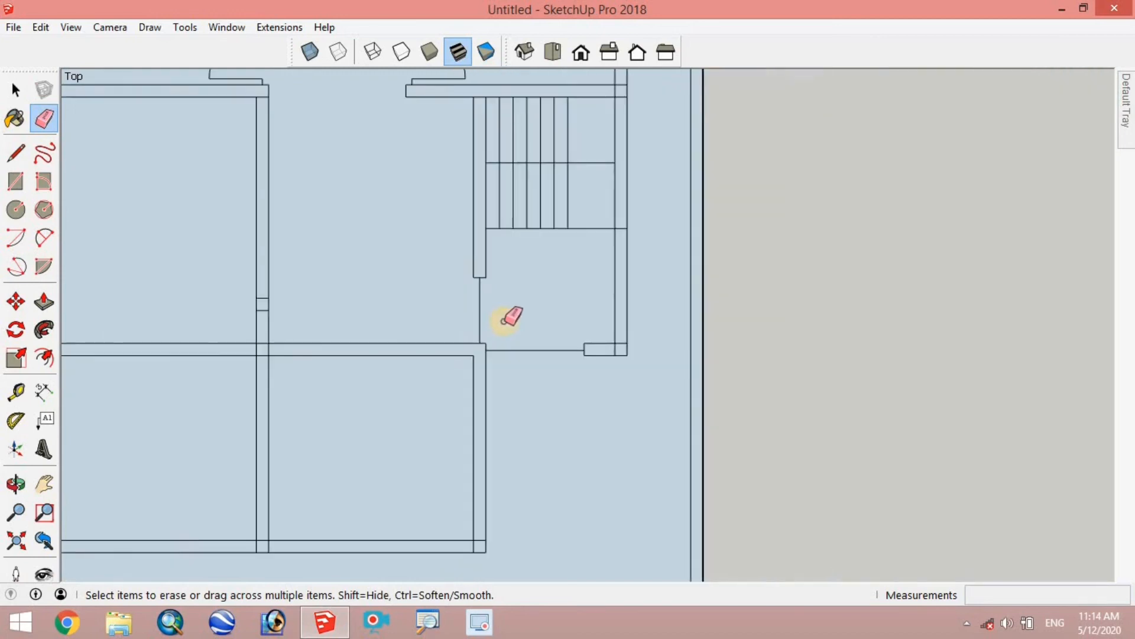
pyautogui.scroll(-3, 503, 319)
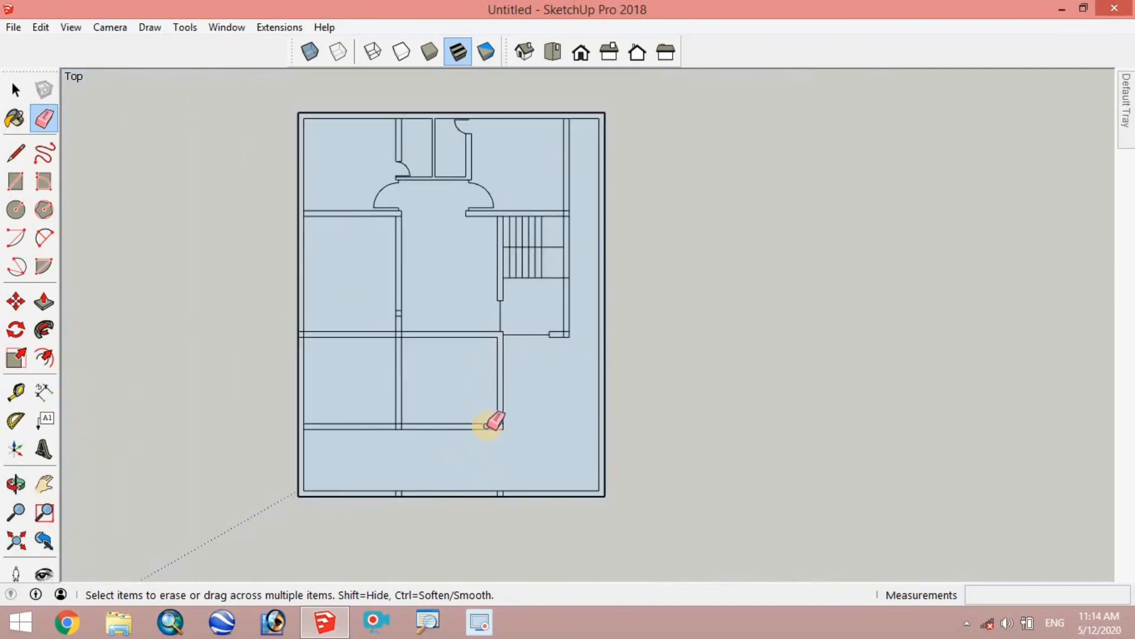
pyautogui.scroll(5, 496, 421)
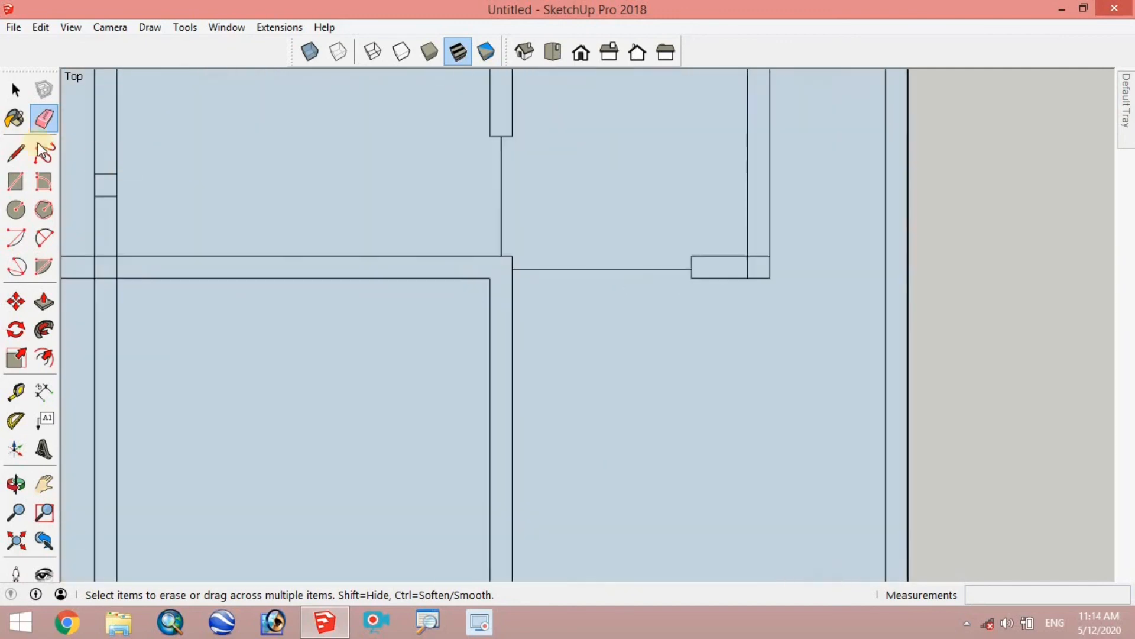
# Draw a 9" line across the lower middle room's right partition where it meets the cross wall.
pyautogui.click(16, 153)
pyautogui.click(490, 277)
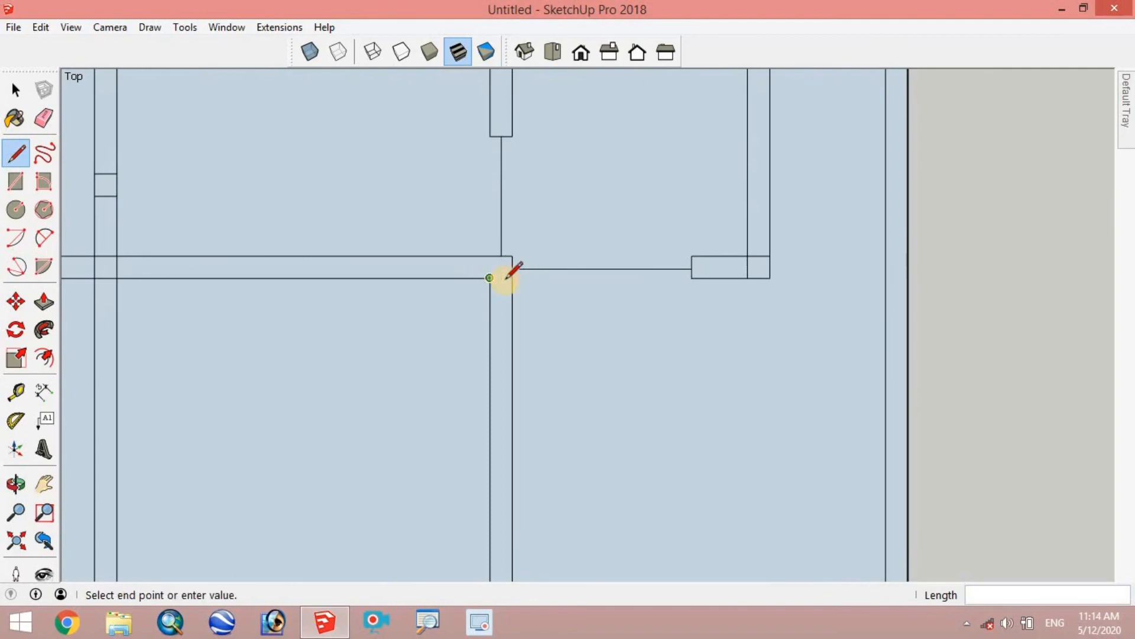
pyautogui.click(513, 277)
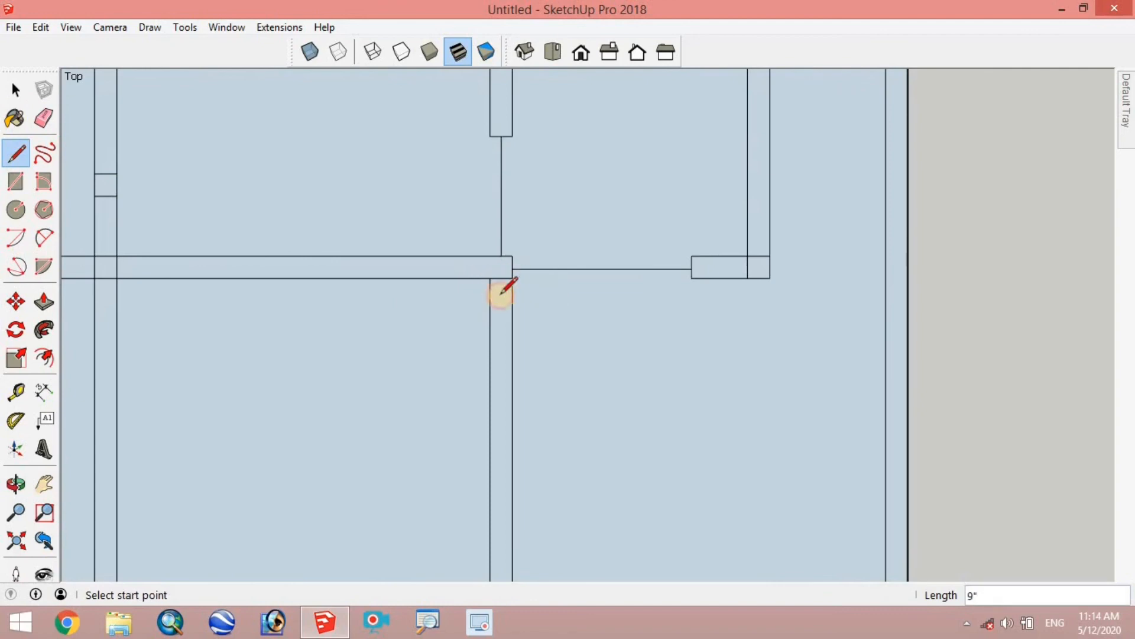
# Draw a 4' centre line down that partition from the cross wall and close its lower end across the partition's thickness.
pyautogui.scroll(2, 500, 293)
pyautogui.click(501, 266)
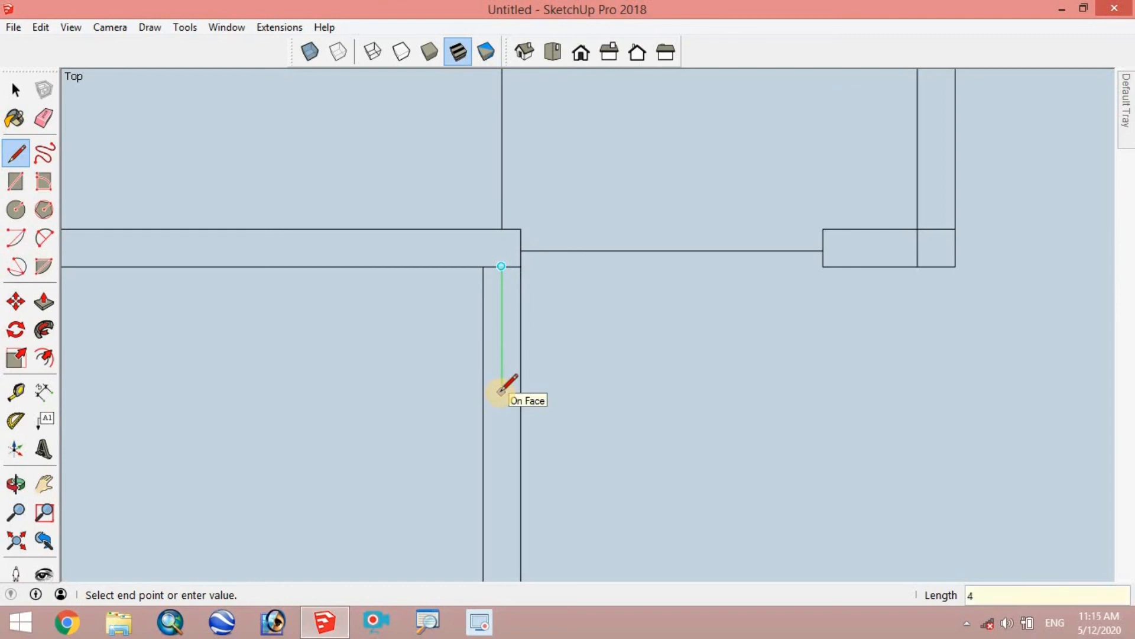
pyautogui.click(501, 468)
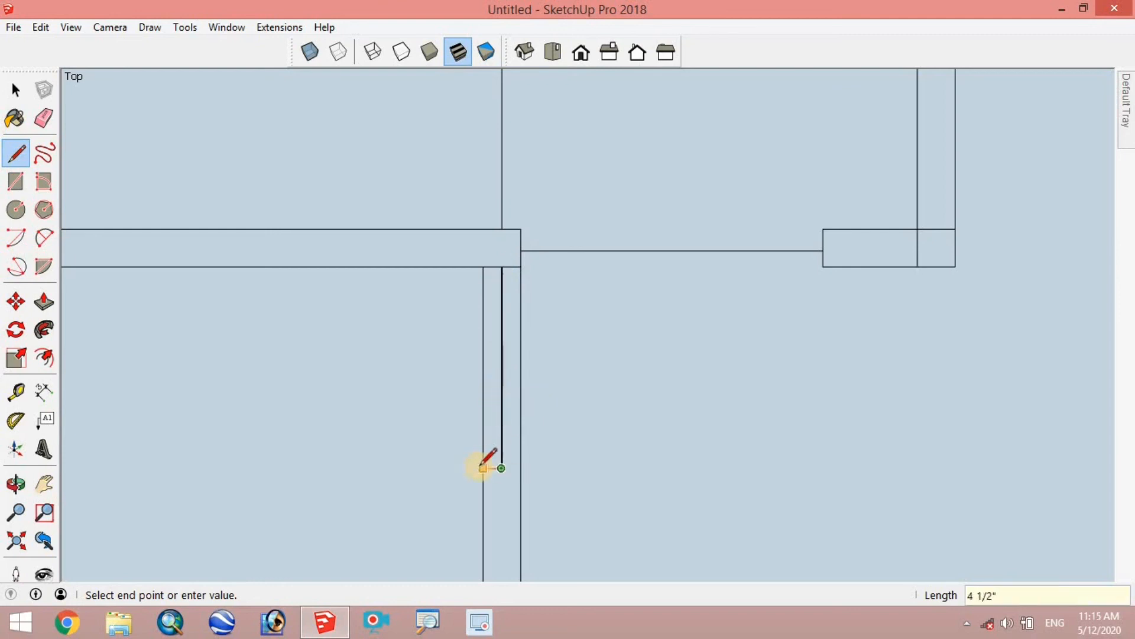
pyautogui.click(481, 467)
pyautogui.click(502, 468)
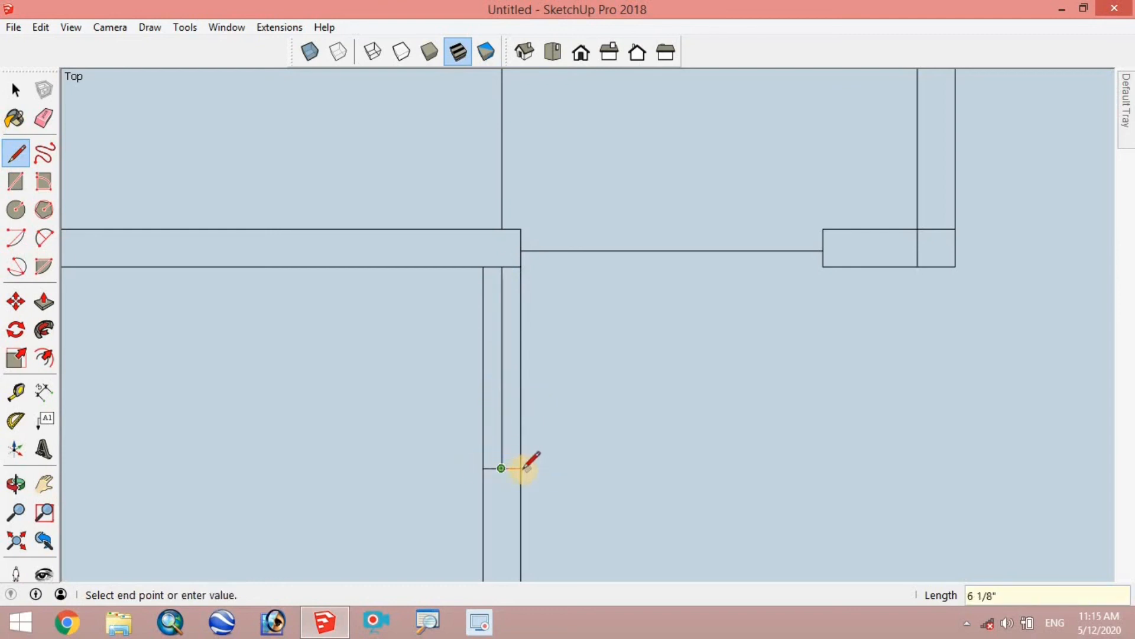
pyautogui.click(520, 468)
# Erase both partition edges along the 4' opening below the cross wall.
pyautogui.click(43, 118)
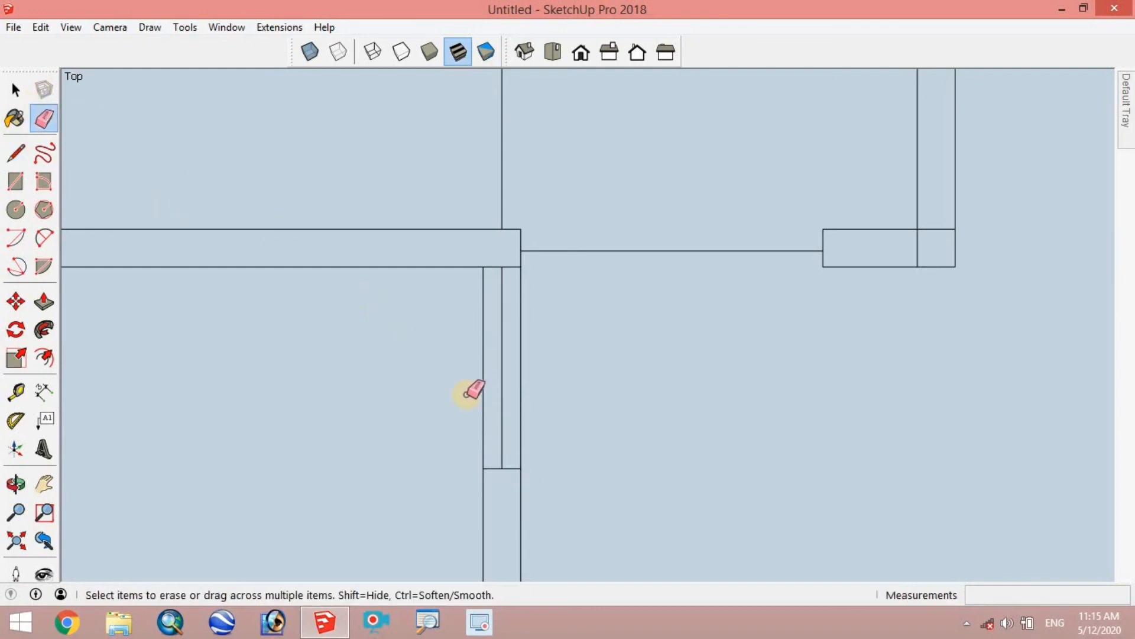
pyautogui.click(484, 414)
pyautogui.moveTo(521, 411); pyautogui.dragTo(538, 373)
# Mark 4' along the front room wall's outer edge from the left outer wall and draw a line from there down to the bottom outer wall.
pyautogui.scroll(-2, 562, 287)
pyautogui.scroll(-1, 600, 239)
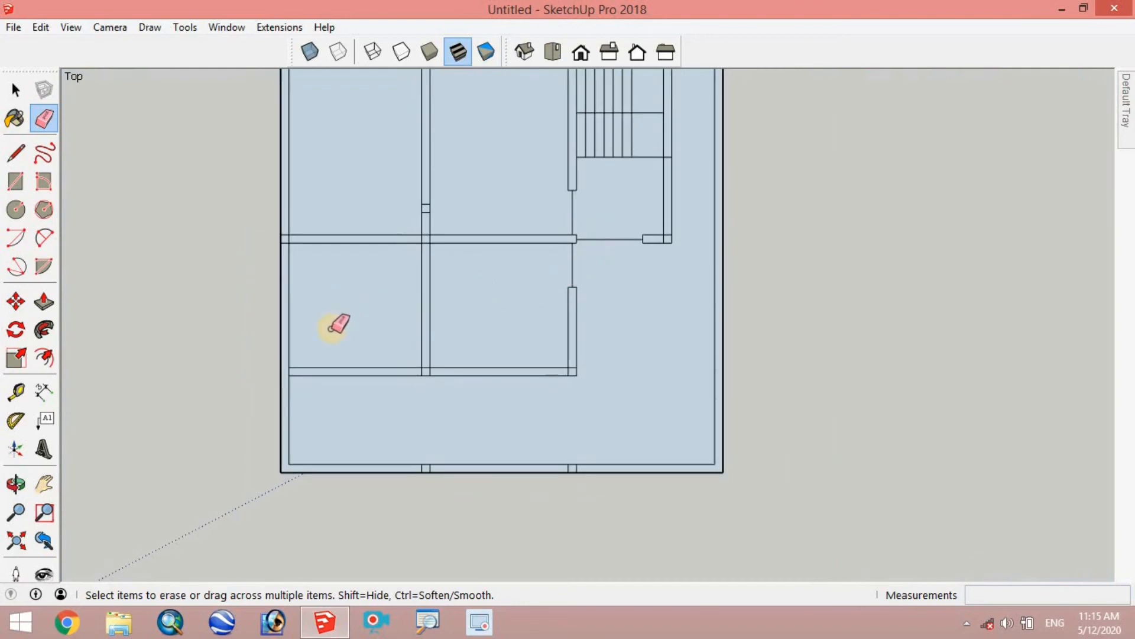
pyautogui.scroll(2, 317, 378)
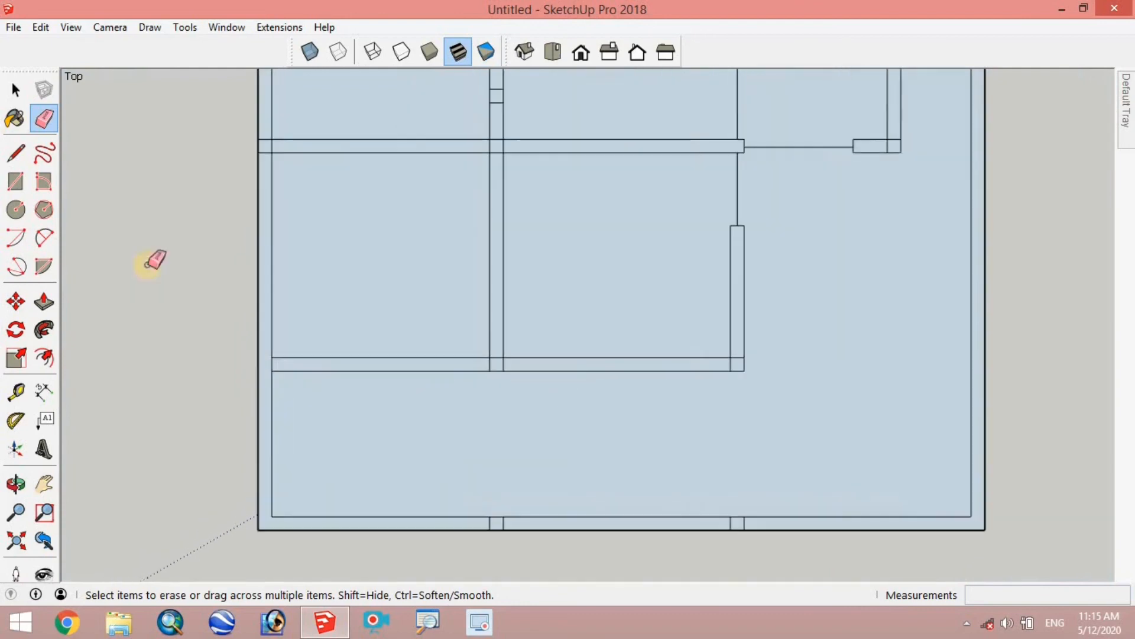
pyautogui.click(16, 153)
pyautogui.click(271, 371)
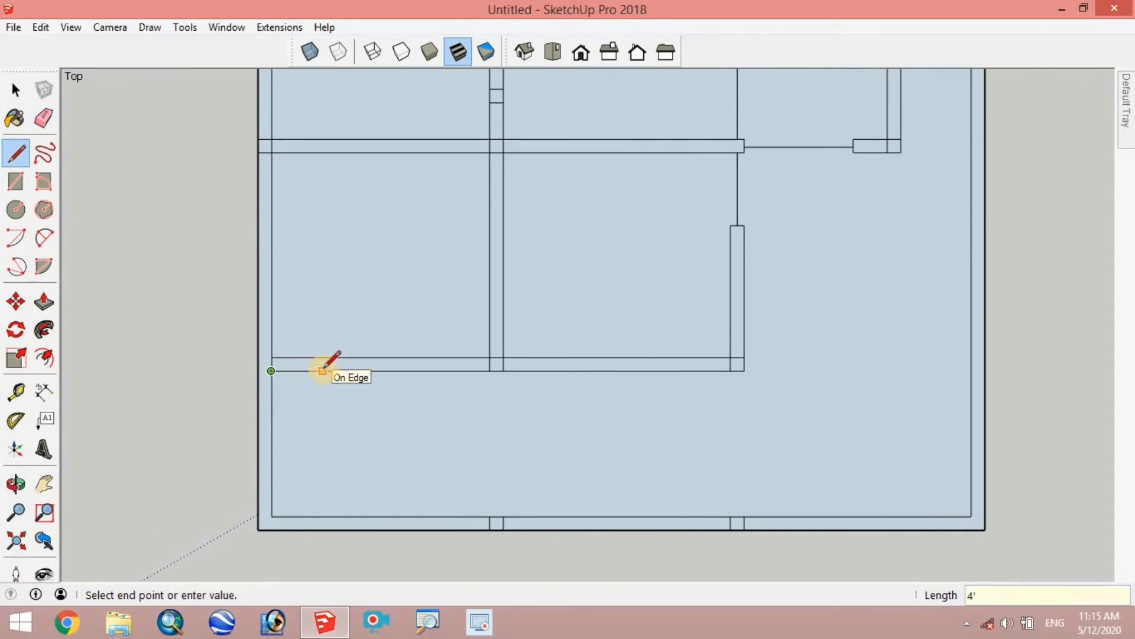
pyautogui.click(322, 371)
pyautogui.click(344, 371)
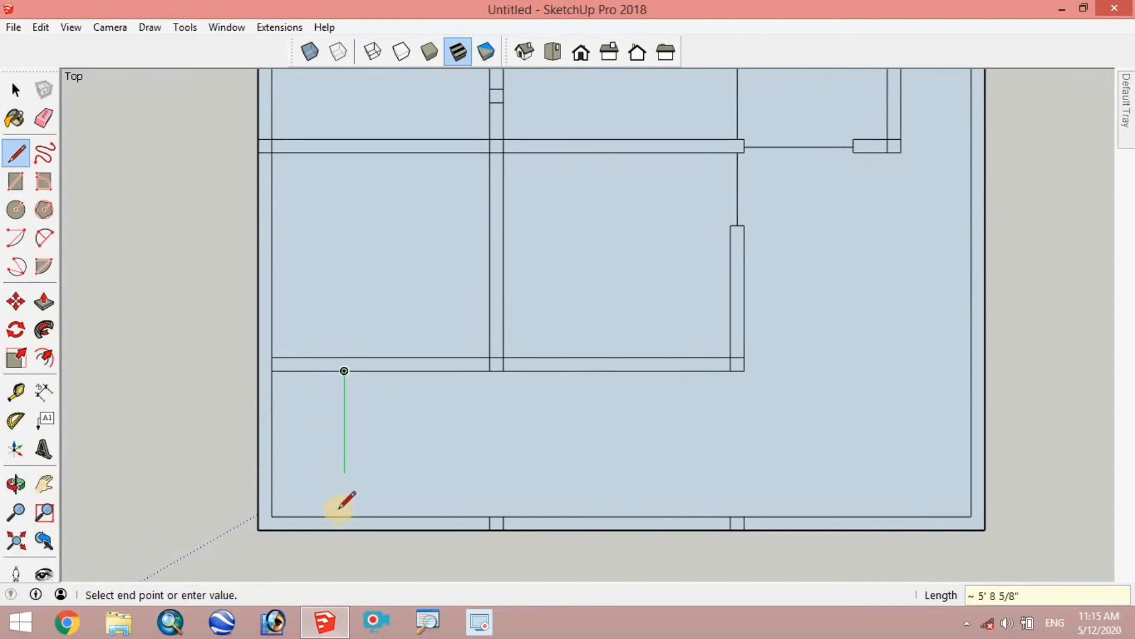
pyautogui.click(343, 516)
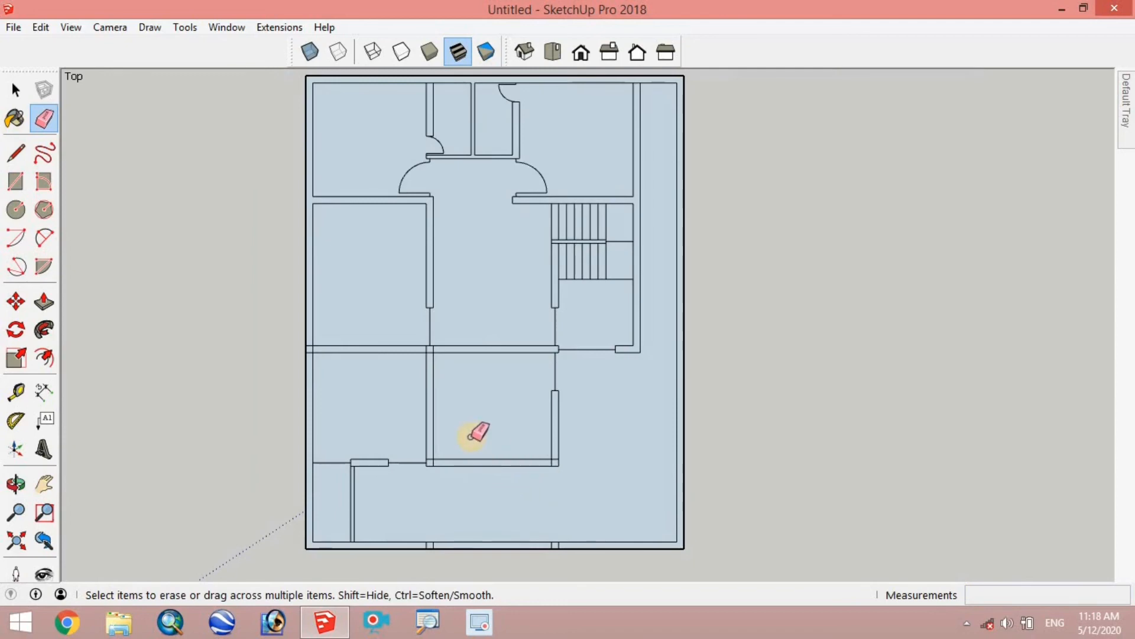
# Draw a counter line up the middle-left room, 23" in from the left outer wall, from the cross wall to the room's upper wall.
pyautogui.scroll(-1, 468, 414)
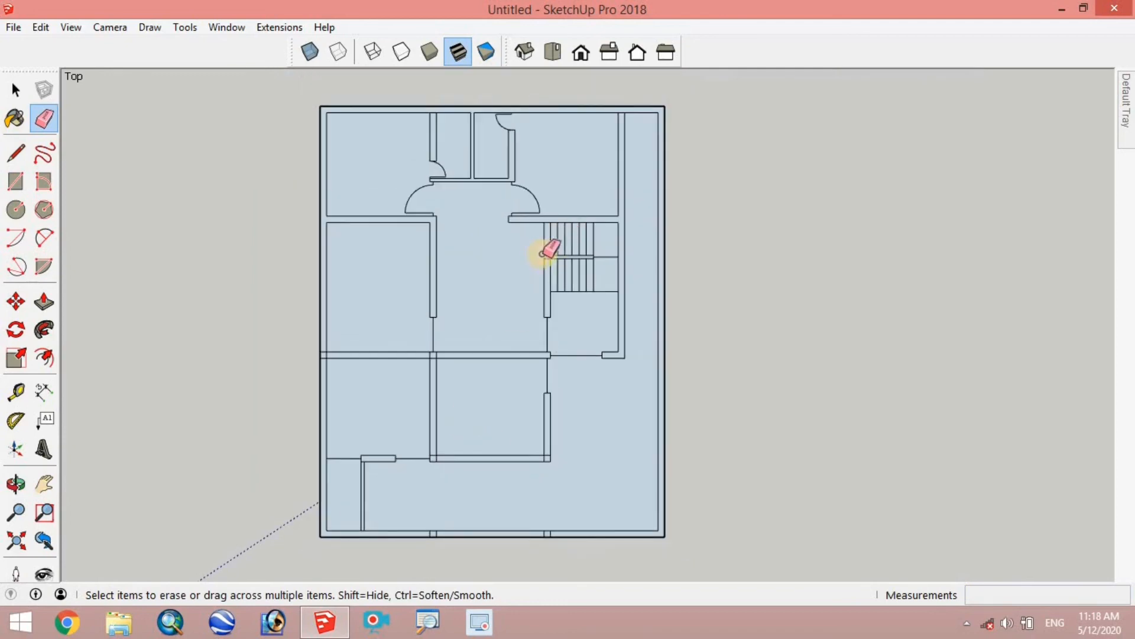
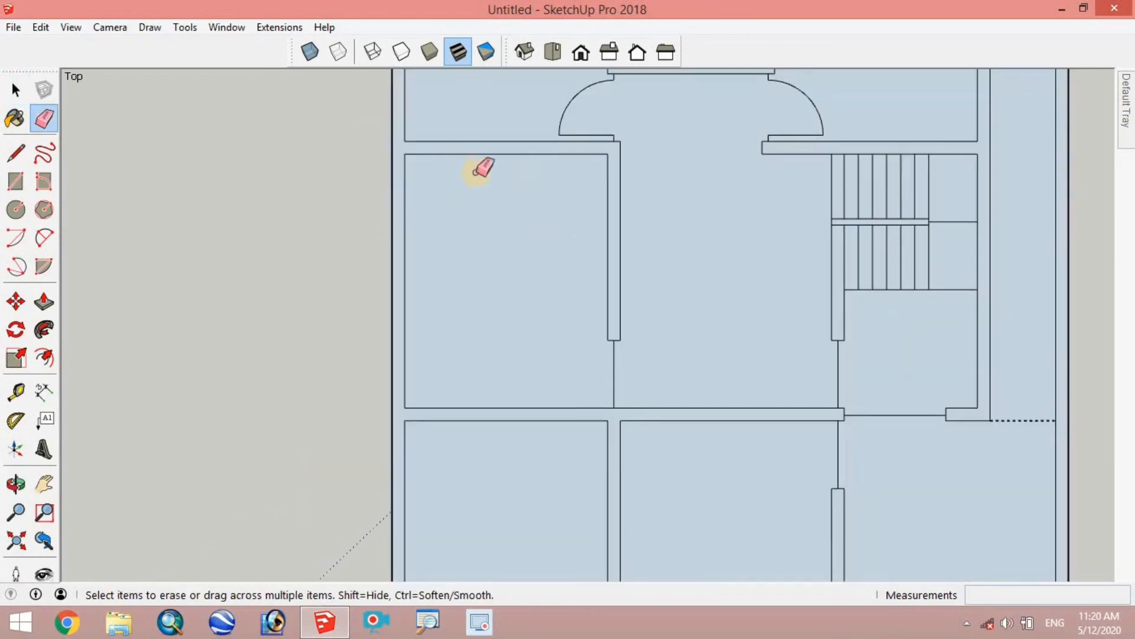
pyautogui.click(17, 152)
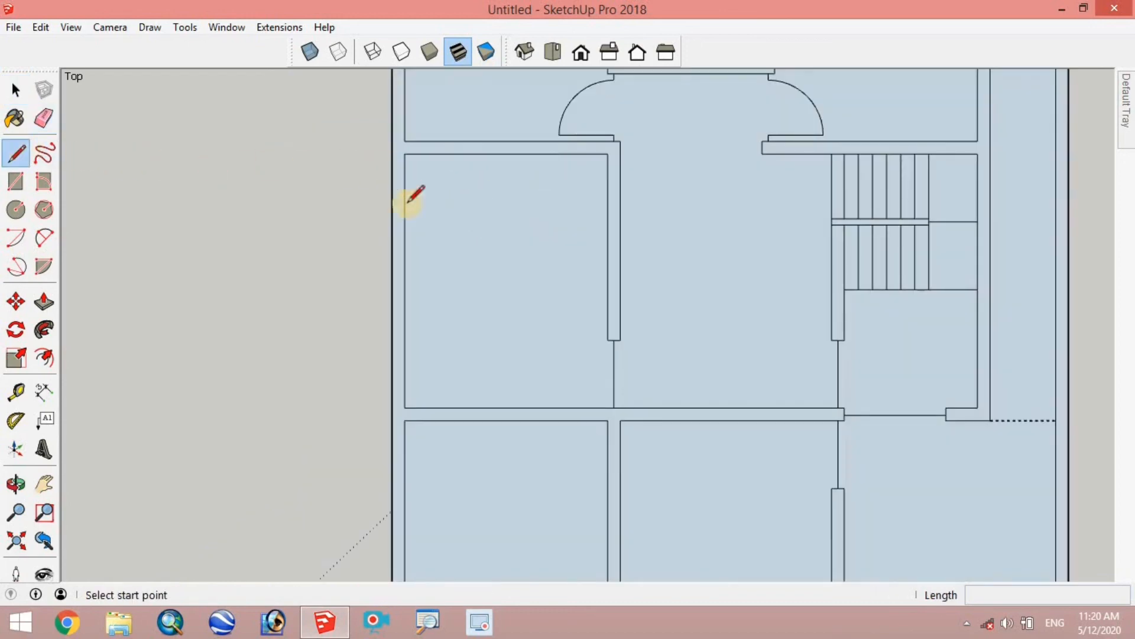
pyautogui.click(405, 407)
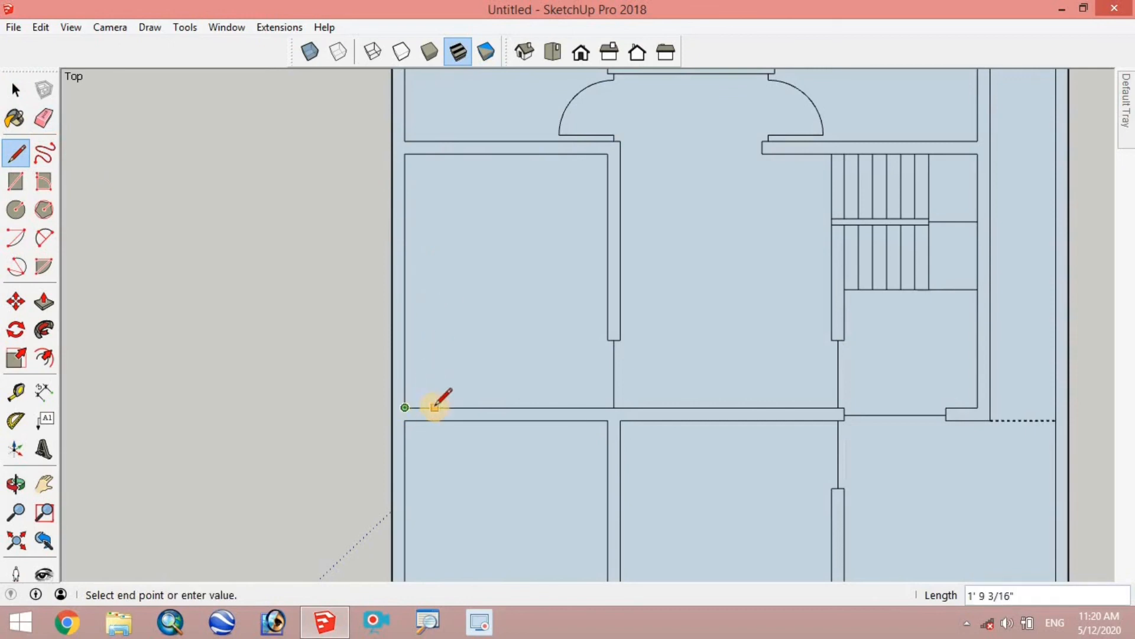
pyautogui.write('23')
pyautogui.press('Return')
pyautogui.click(437, 407)
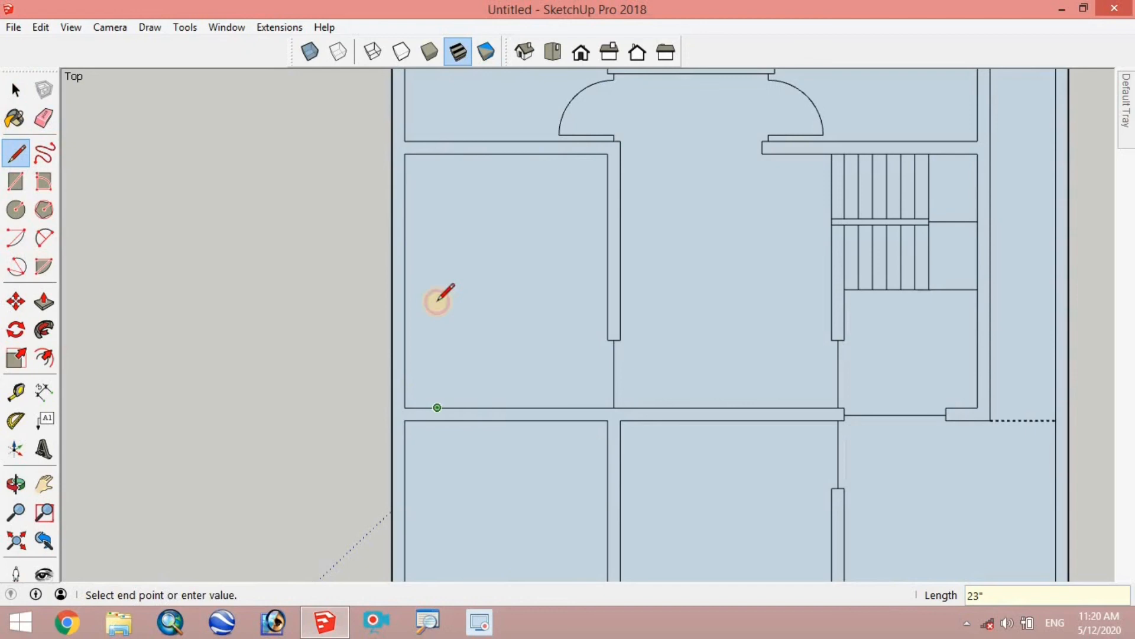
pyautogui.click(437, 155)
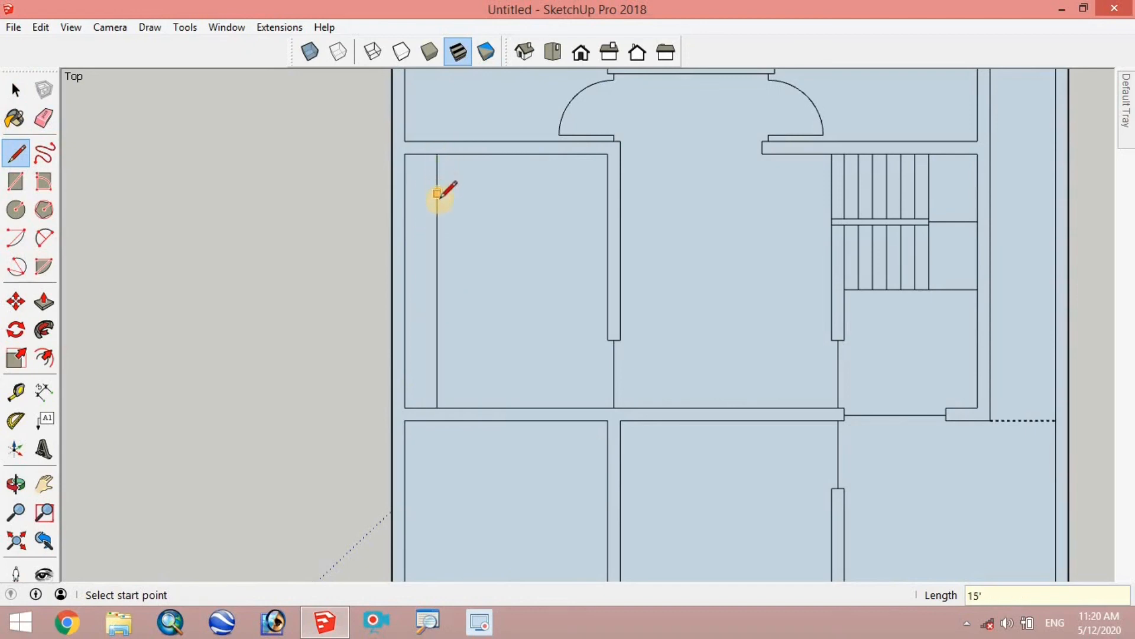
# Draw a counter line 23" below the middle-left room's upper wall, from the vertical counter line across to the right partition.
pyautogui.click(437, 154)
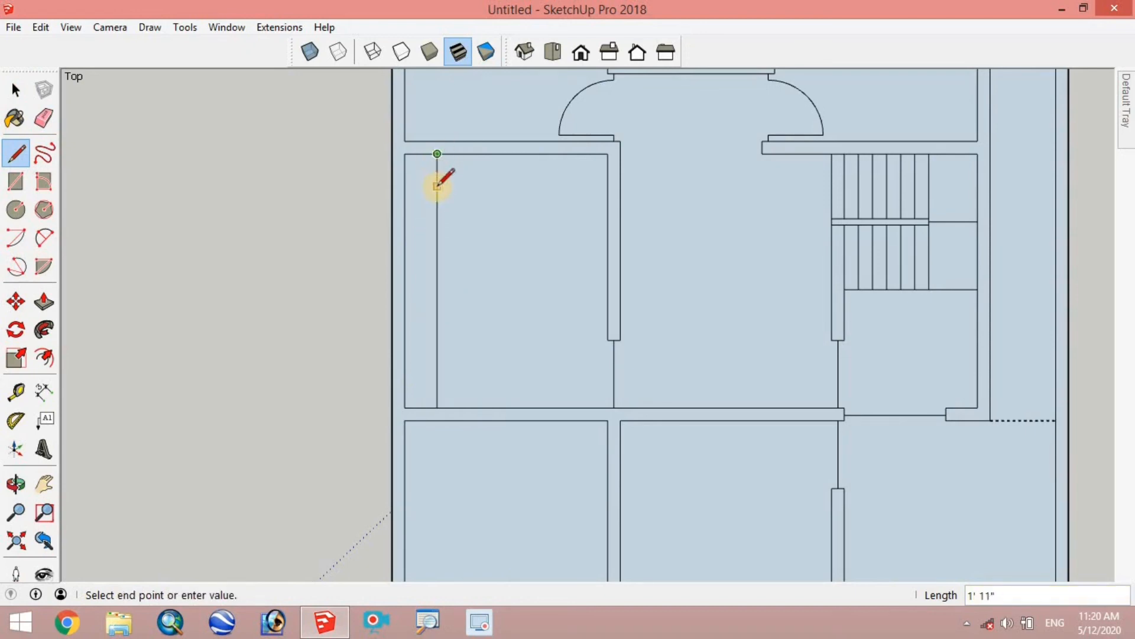
pyautogui.click(437, 187)
pyautogui.click(437, 187)
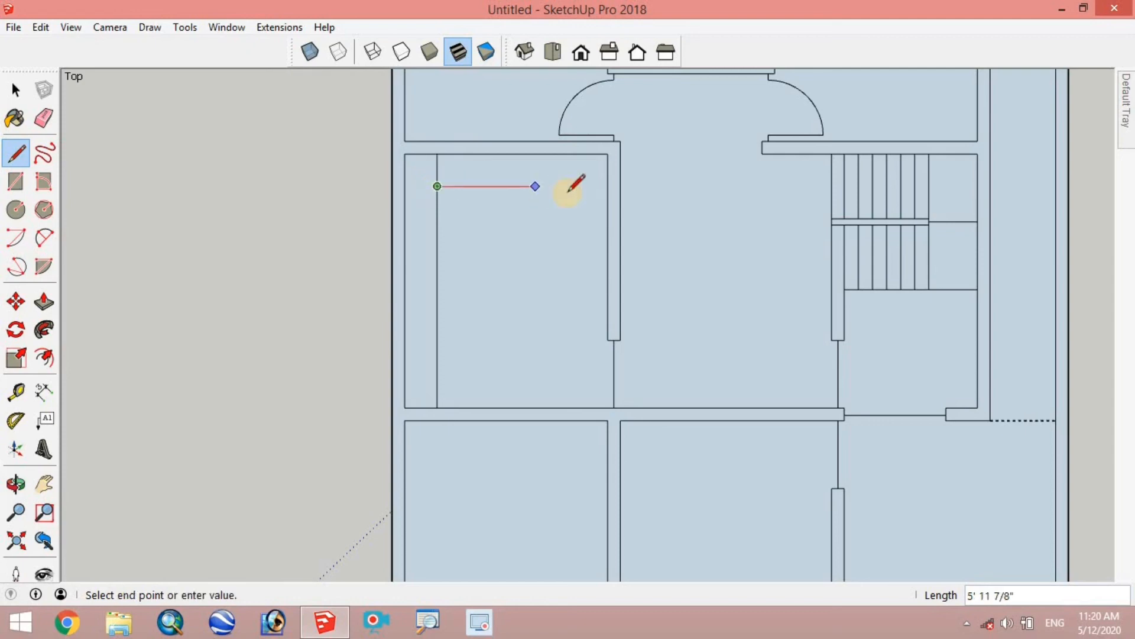
pyautogui.click(614, 187)
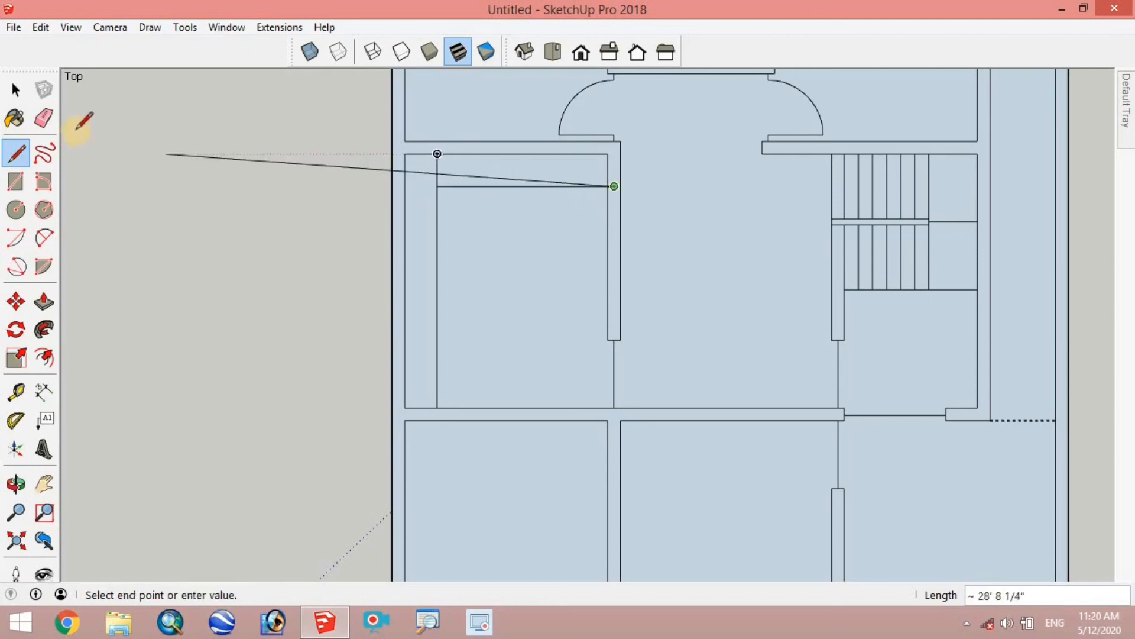
# Erase the counter line's overrun inside the right partition and the vertical line's piece above the counter corner.
pyautogui.click(47, 122)
pyautogui.scroll(5, 654, 183)
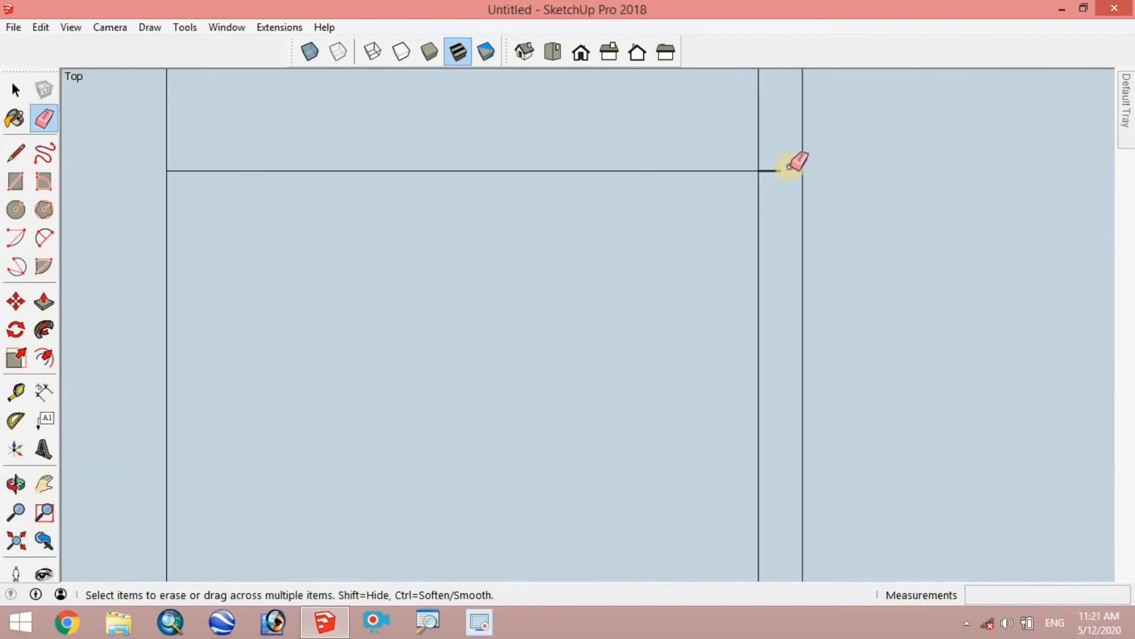
pyautogui.scroll(-3, 443, 229)
pyautogui.scroll(2, 172, 177)
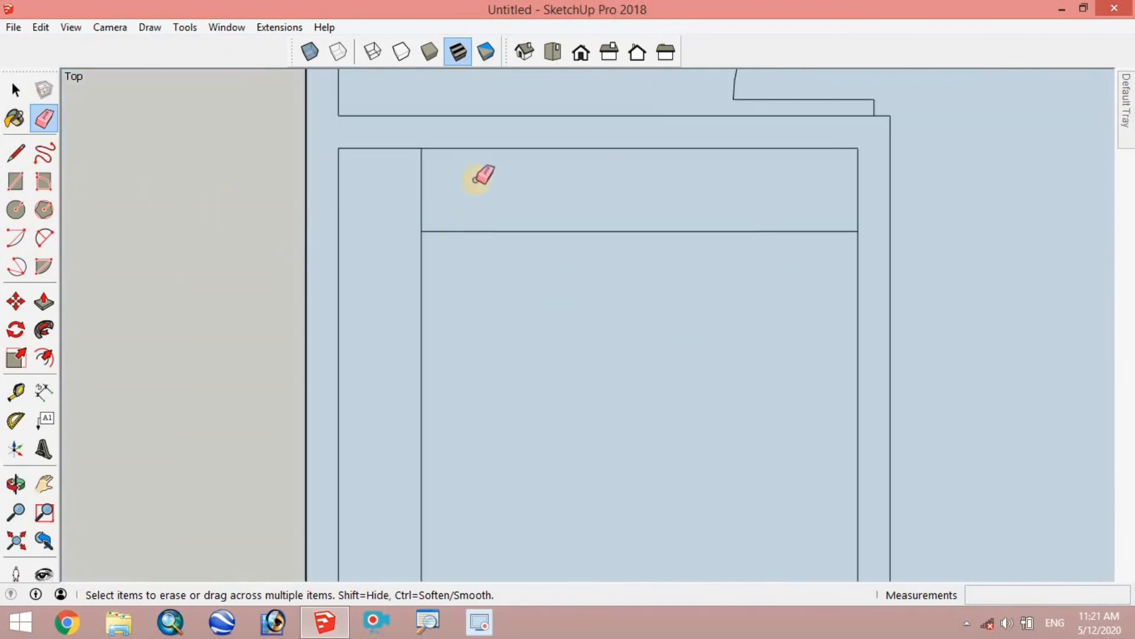
pyautogui.moveTo(379, 208); pyautogui.dragTo(418, 207)
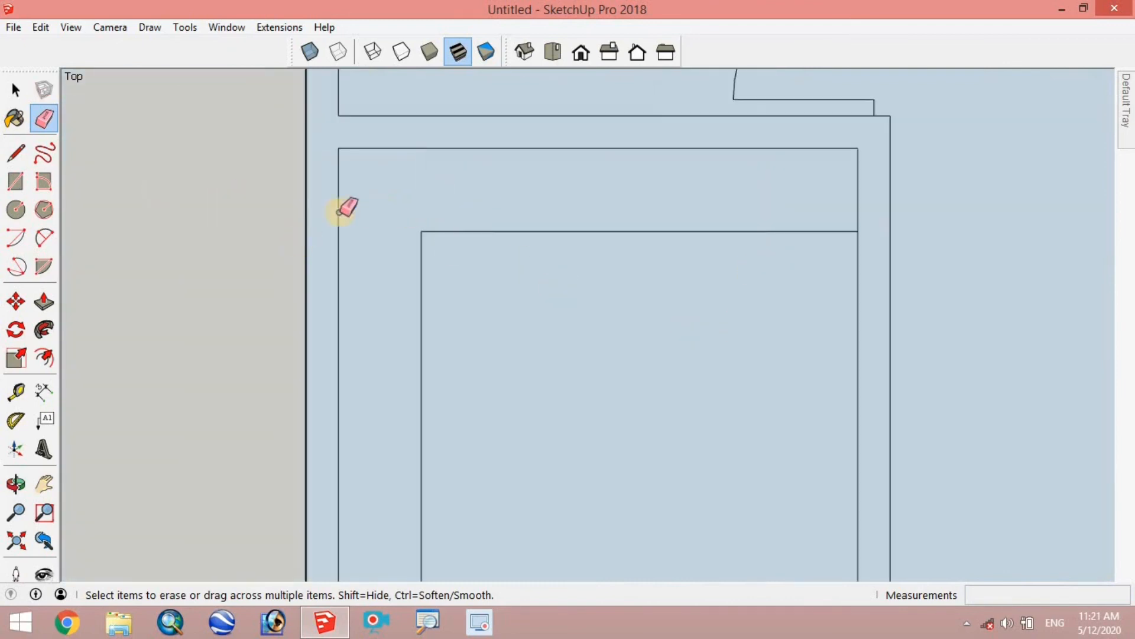
# Round the counter's inner corner with a small tangent arc between its vertical and horizontal edges.
pyautogui.click(48, 234)
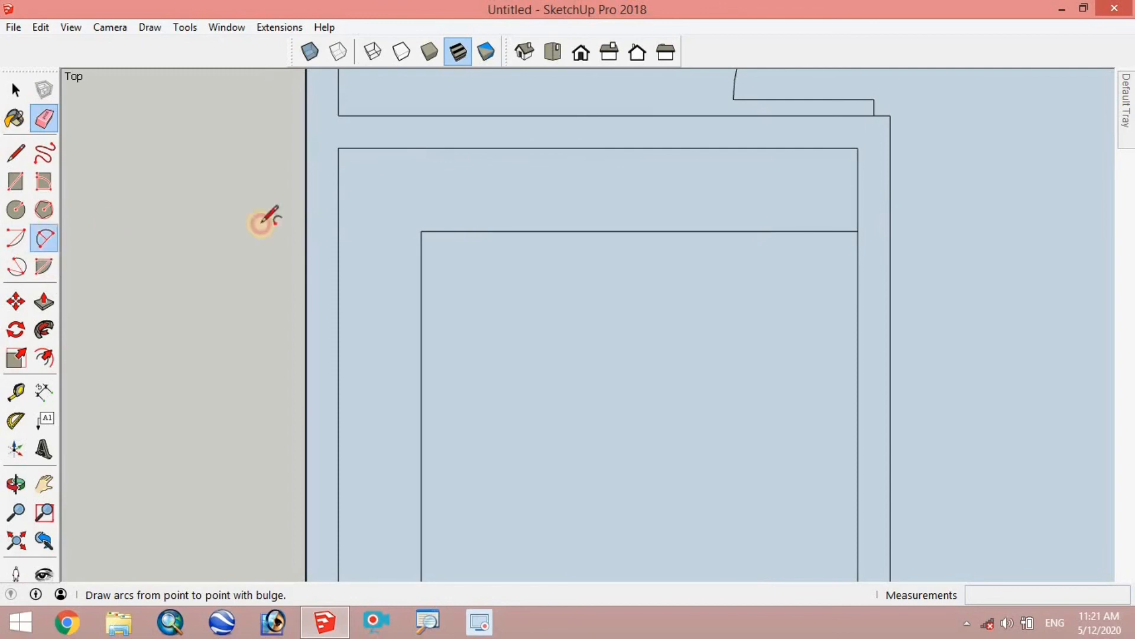
pyautogui.scroll(2, 451, 273)
pyautogui.click(404, 239)
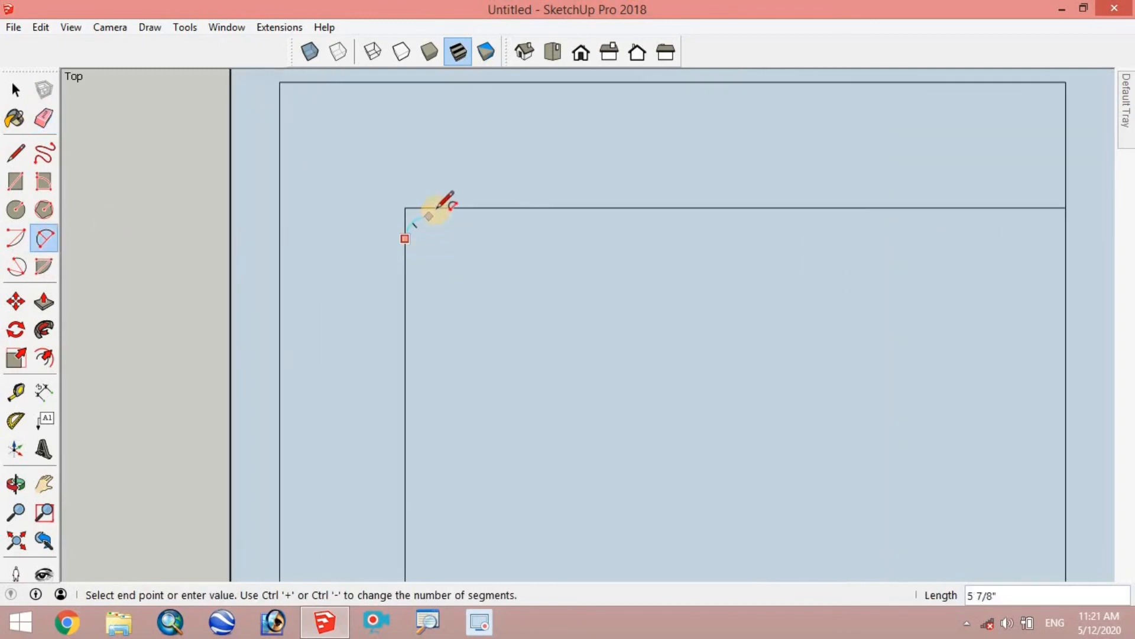
pyautogui.click(435, 207)
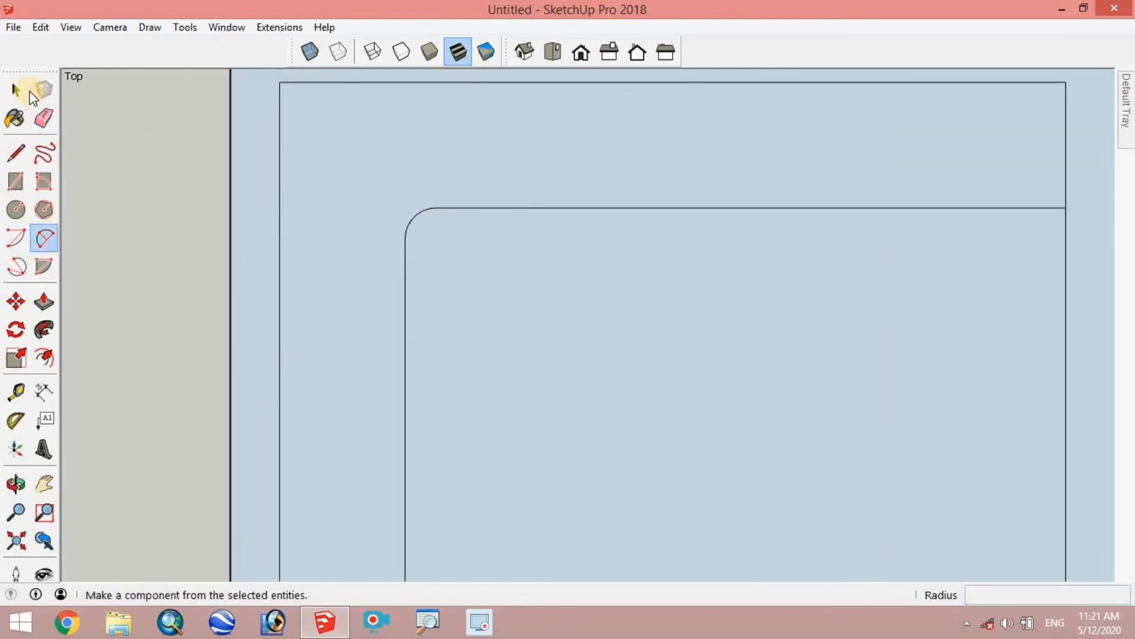
pyautogui.click(15, 90)
# Draw a 9" line across the thickness of the lower middle room's bottom wall at its midpoint.
pyautogui.scroll(-6, 432, 227)
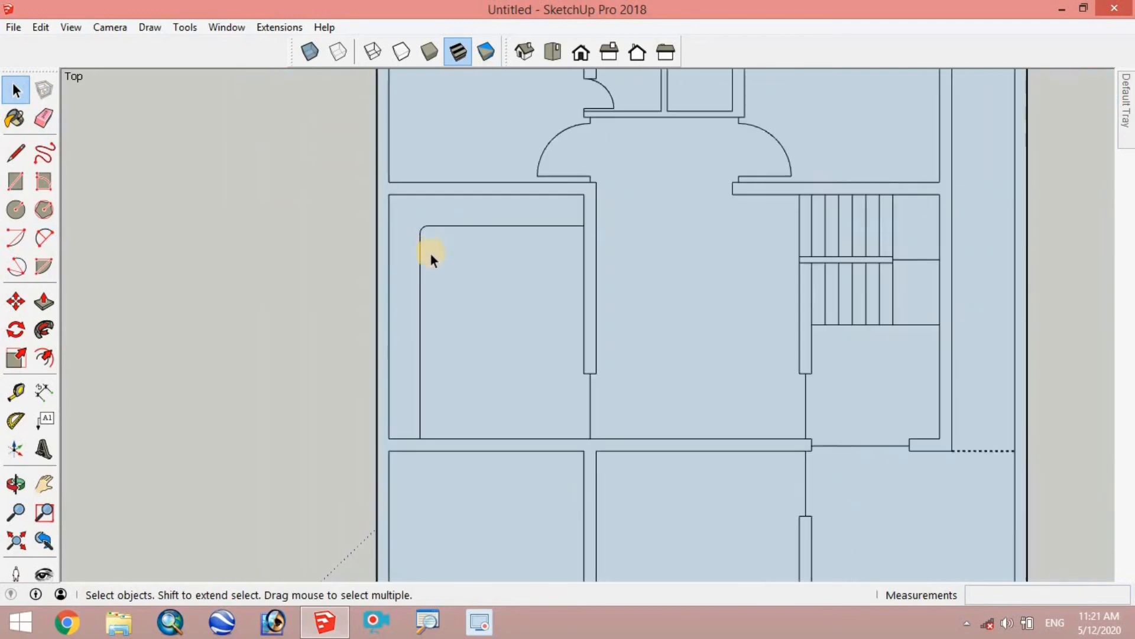
pyautogui.scroll(-1, 431, 258)
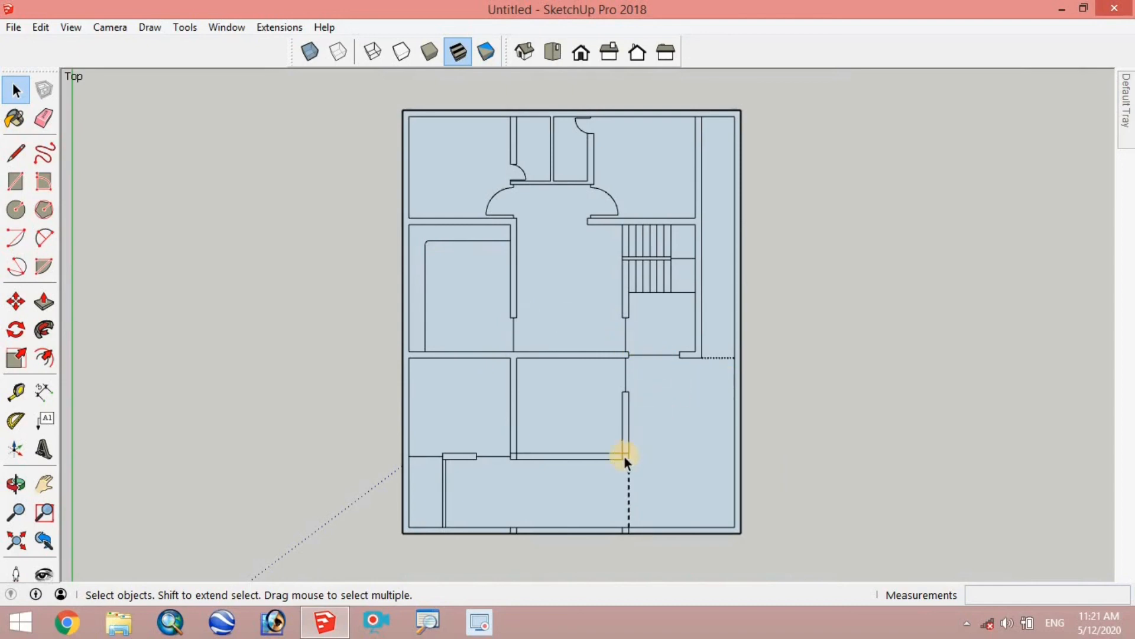
pyautogui.press('l')
pyautogui.scroll(5, 591, 426)
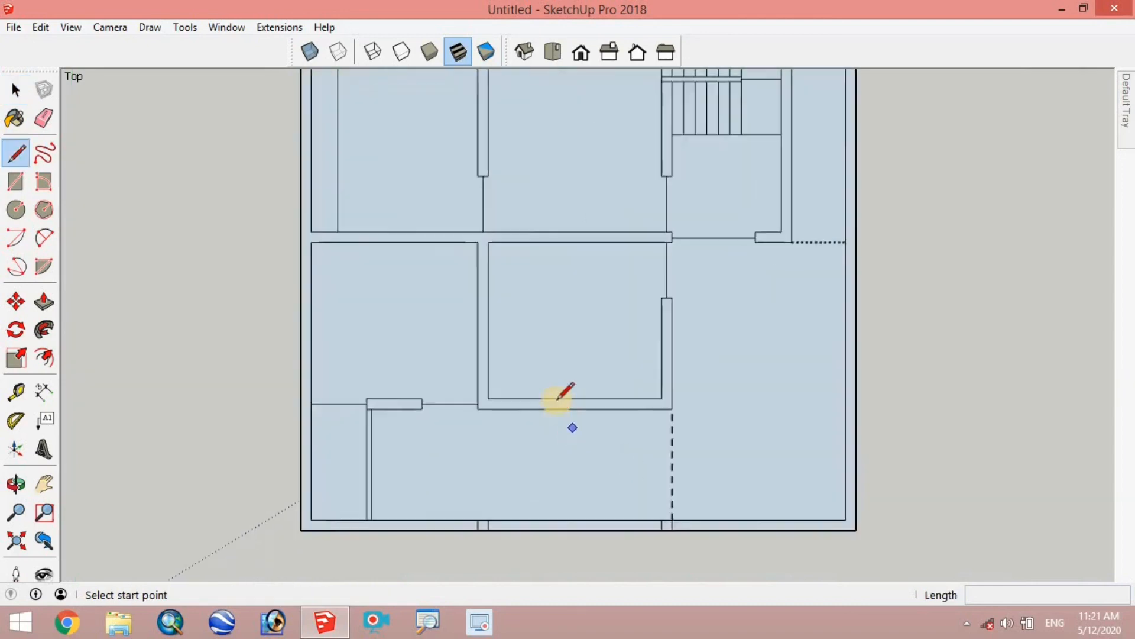
pyautogui.click(587, 413)
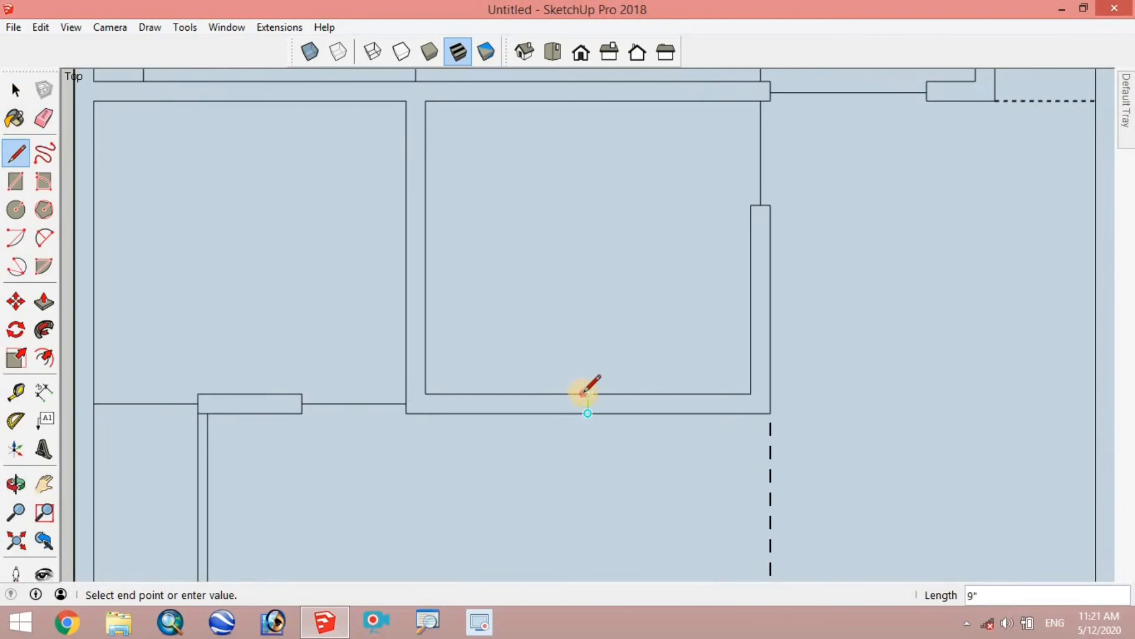
pyautogui.click(587, 394)
# Draw a 3' centre line rightward inside the wall from the dividing line's midpoint and close its end across the wall.
pyautogui.scroll(3, 594, 408)
pyautogui.click(573, 389)
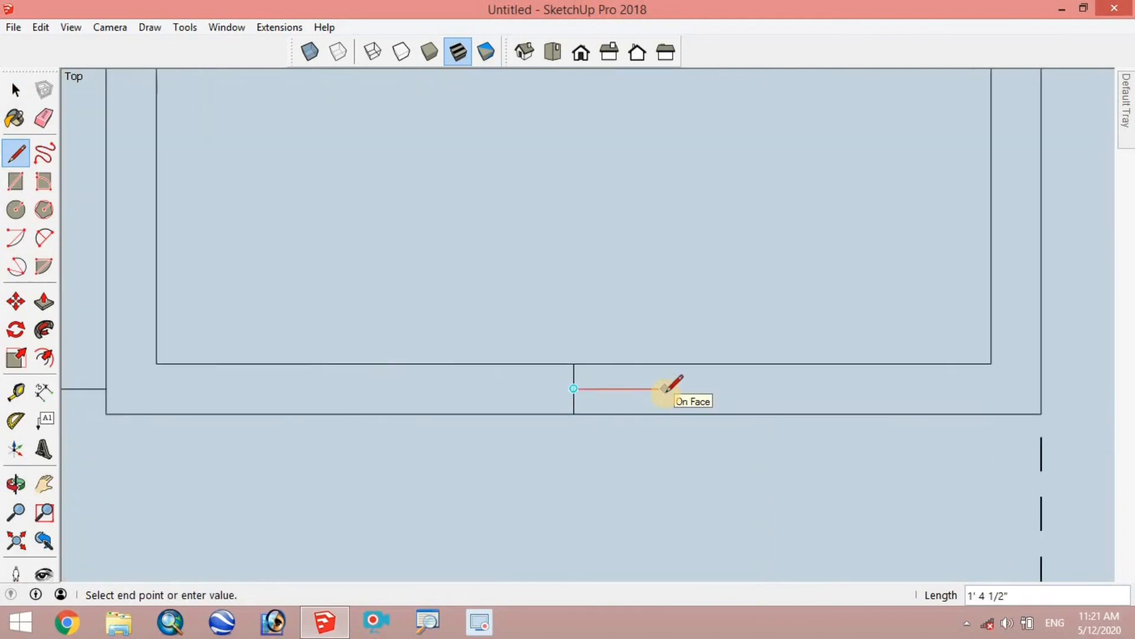
pyautogui.write("3'")
pyautogui.press('Return')
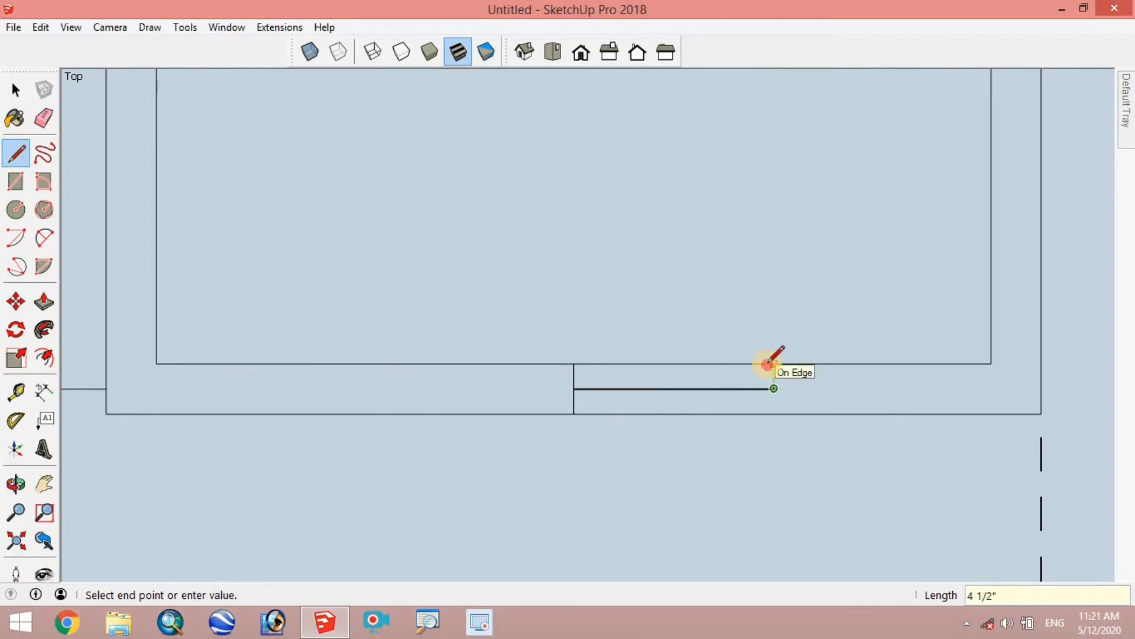
pyautogui.click(772, 364)
pyautogui.click(774, 388)
pyautogui.click(773, 414)
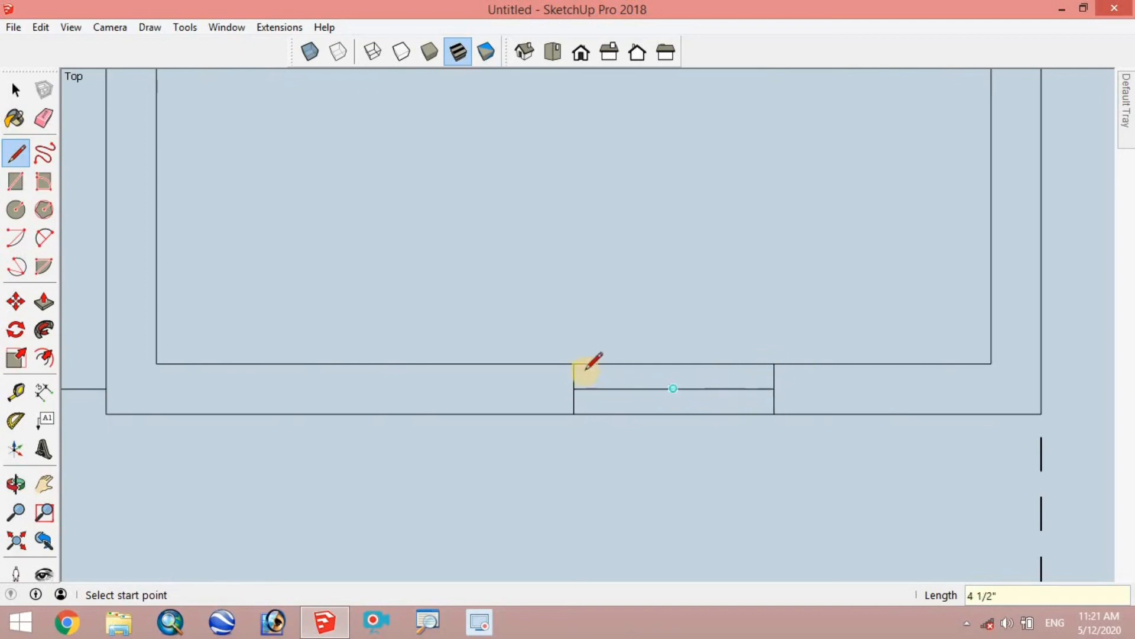
# Extend the window's centre line about 2' 5 3/8" leftward from the dividing line and close its end across the wall.
pyautogui.click(573, 388)
pyautogui.click(410, 389)
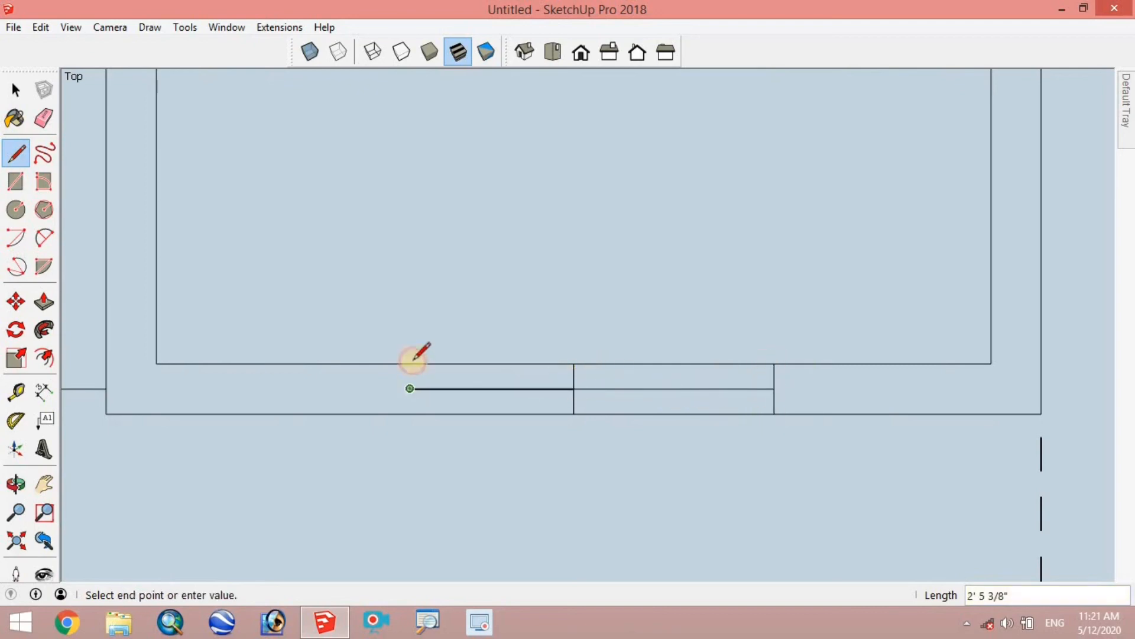
pyautogui.click(410, 363)
pyautogui.click(410, 388)
pyautogui.click(410, 414)
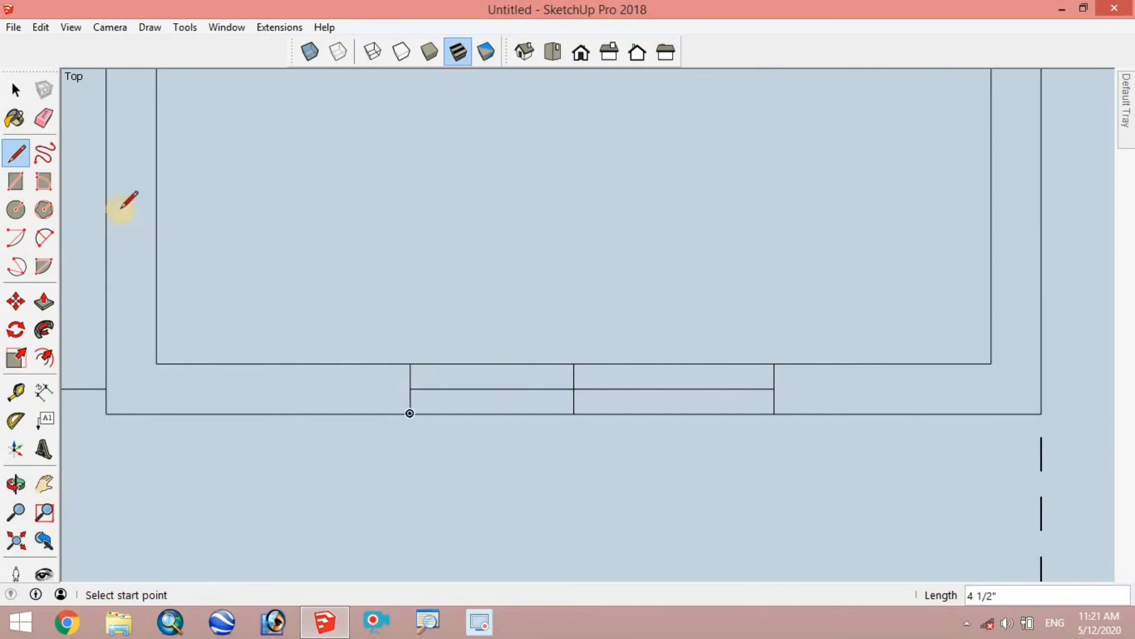
# Erase both halves of the dividing line in the middle of the window.
pyautogui.click(43, 120)
pyautogui.scroll(4, 420, 360)
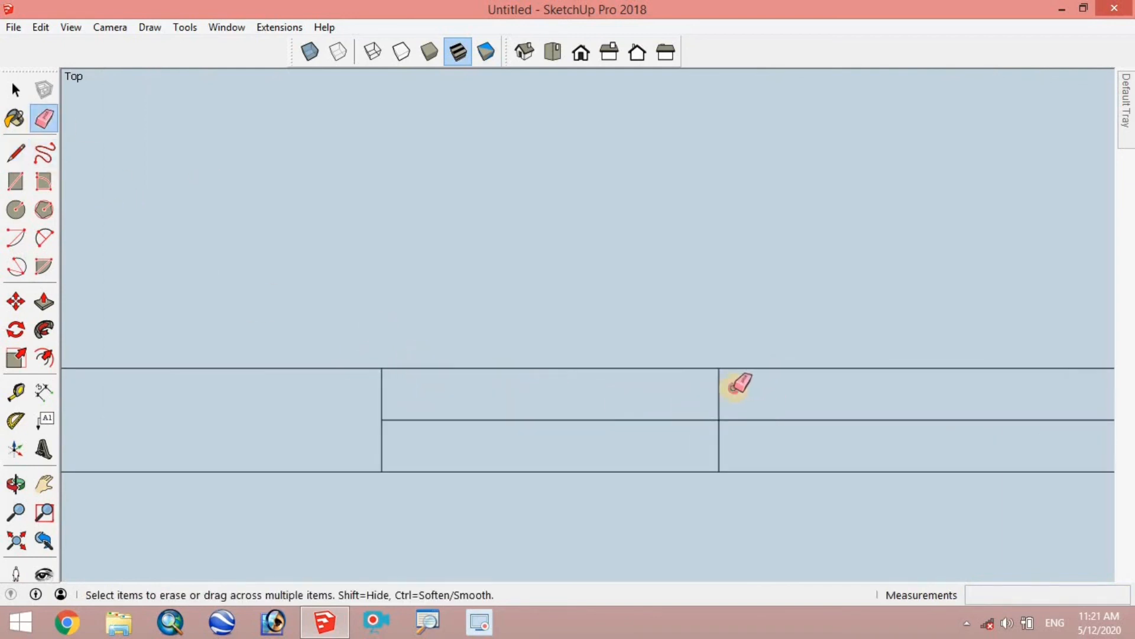
pyautogui.click(712, 390)
pyautogui.moveTo(719, 446); pyautogui.dragTo(408, 417)
pyautogui.scroll(-2, 408, 417)
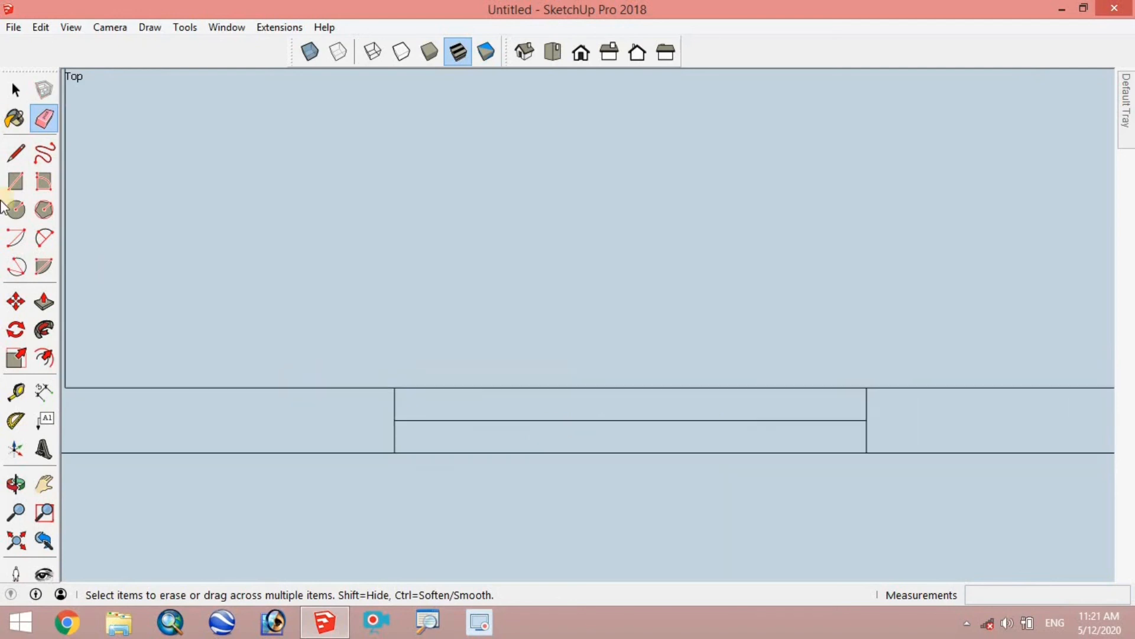
pyautogui.click(16, 152)
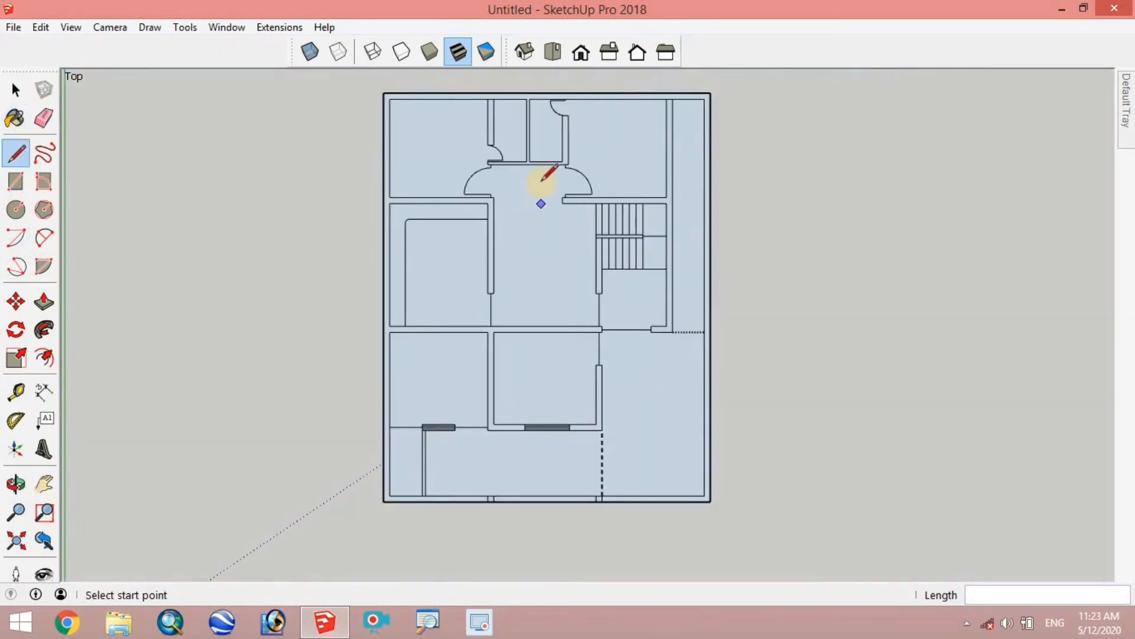